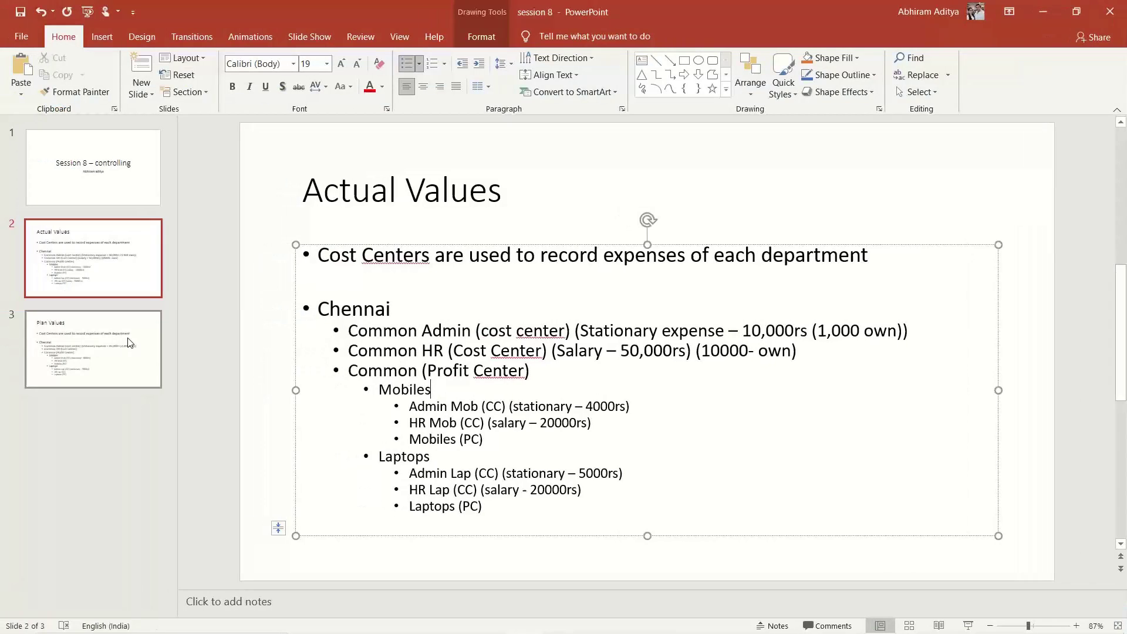
# Add a new slide after the Plan Values slide and title it "Internal Order"
pyautogui.hotkey('ctrl', 'm')
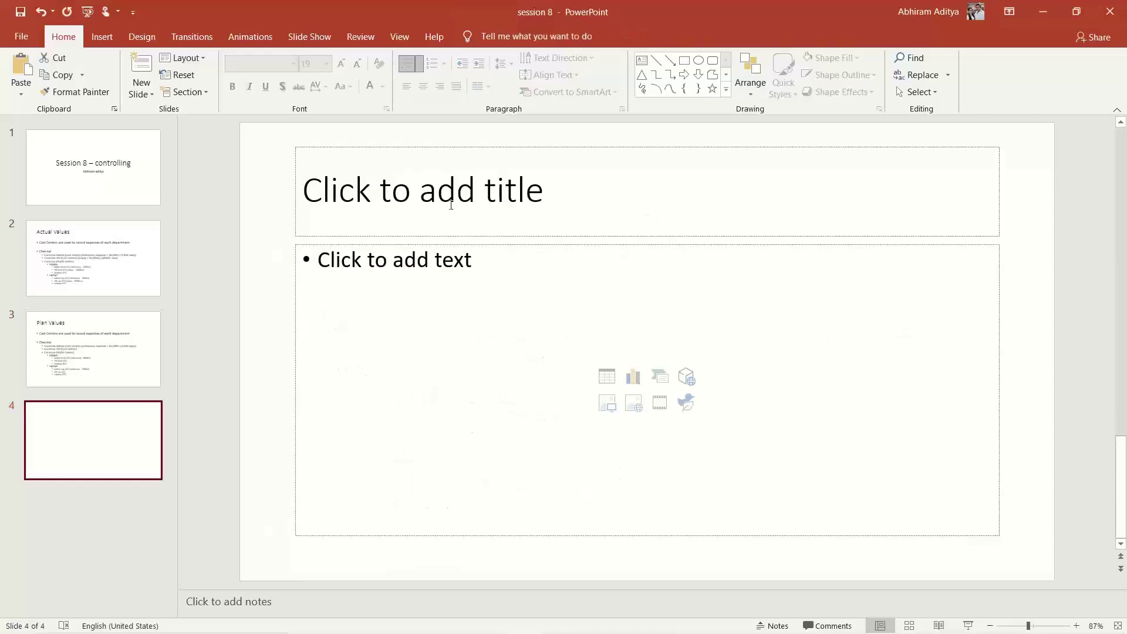
pyautogui.click(451, 205)
pyautogui.write('Interna')
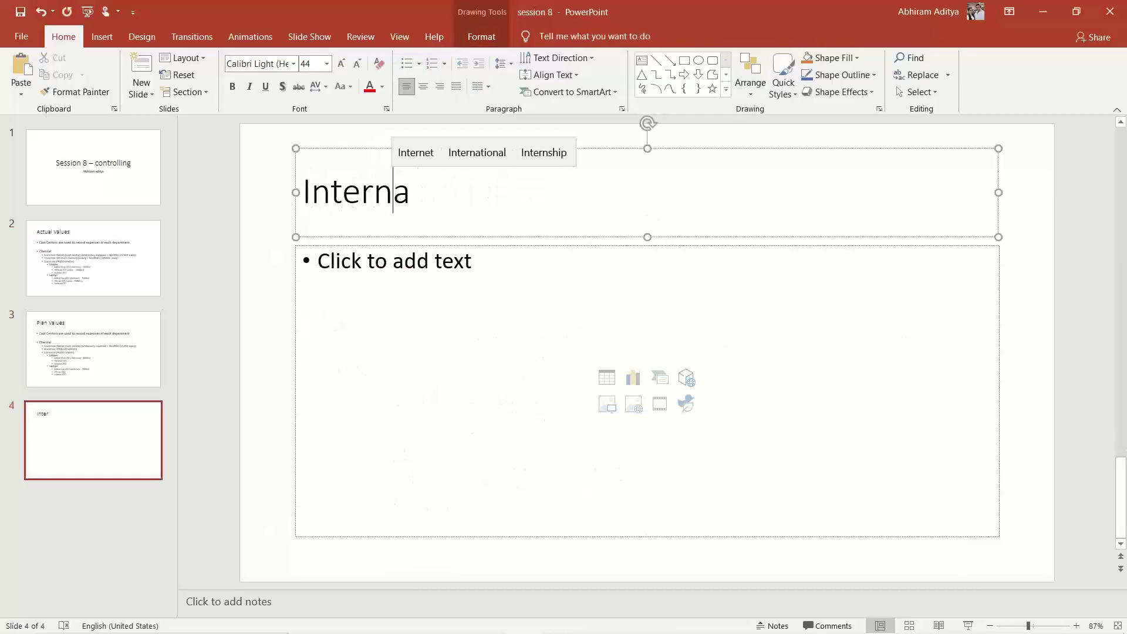
pyautogui.write('l Order')
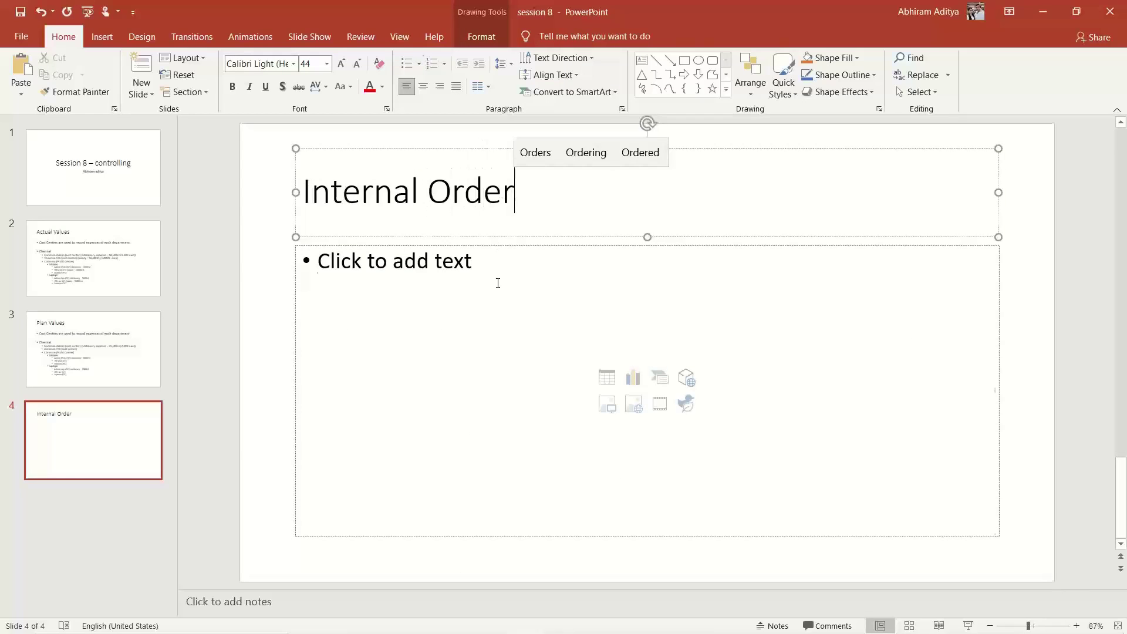
# Enter the first bullet of the Internal Order slide as "Is a CO object used to record expenses and revenues"
pyautogui.click(498, 282)
pyautogui.write('Is a C')
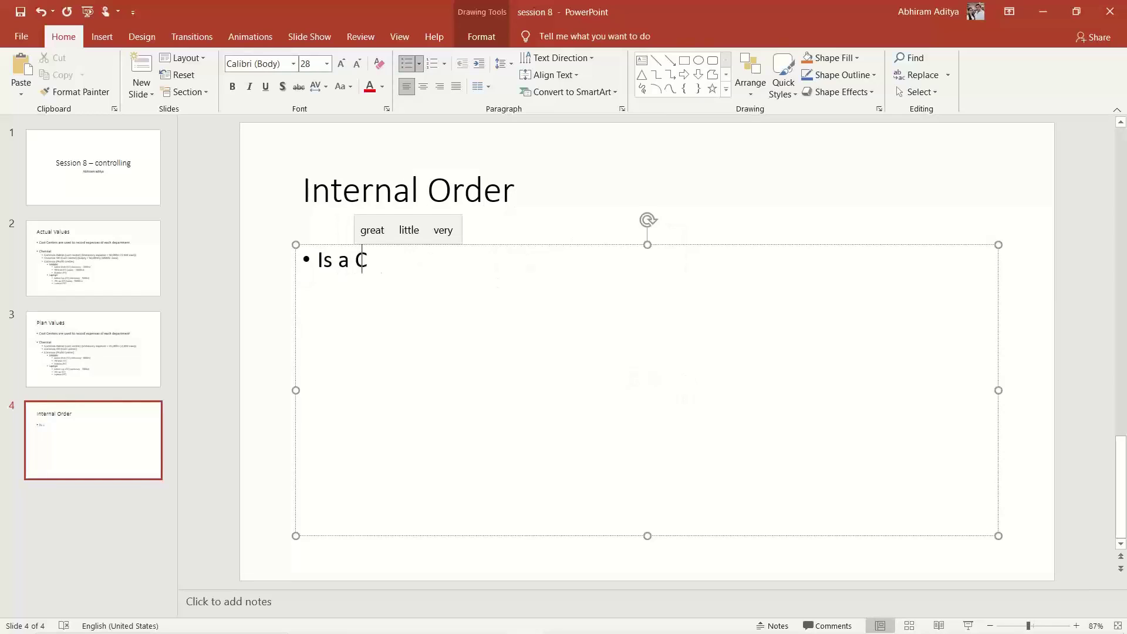
pyautogui.write('O object used to rec')
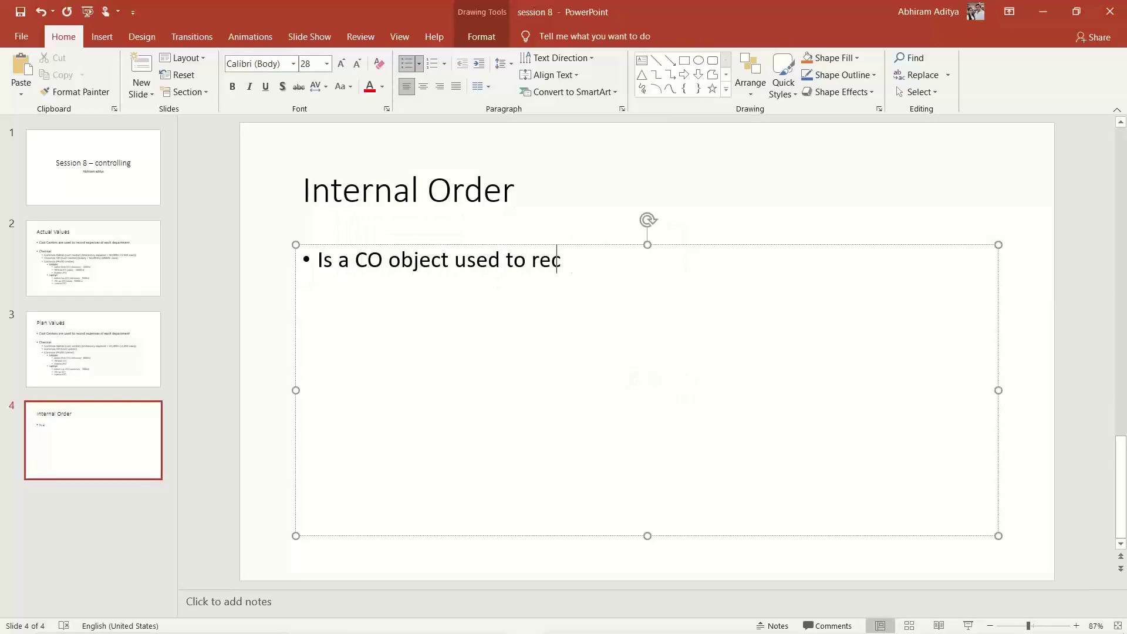
pyautogui.write('ord expenses and ')
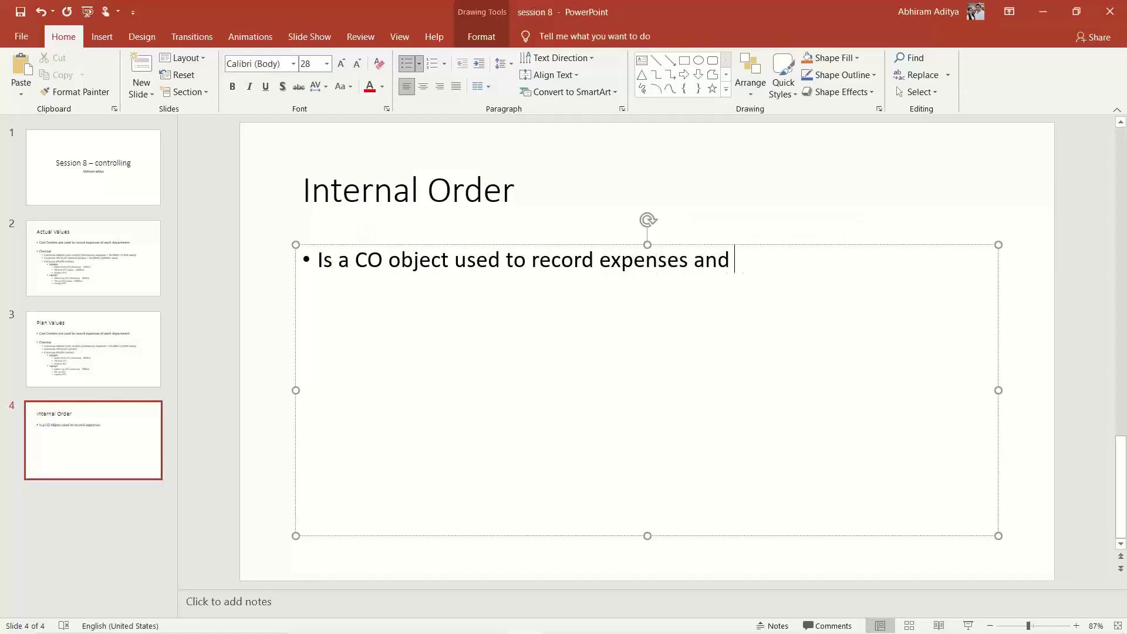
pyautogui.write('revenues')
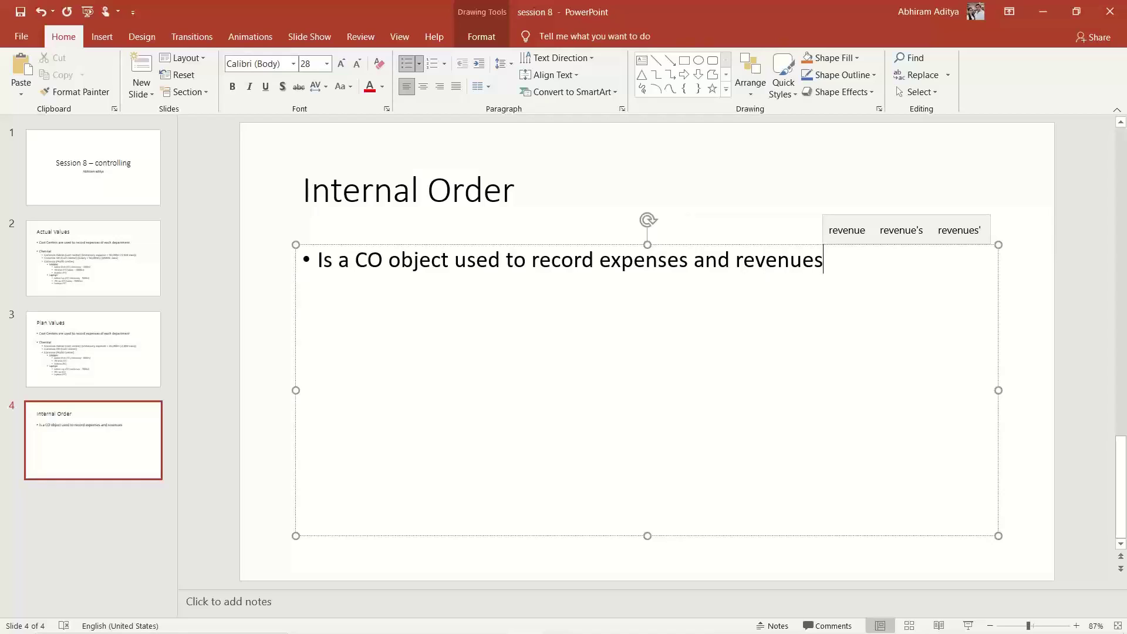
# Remove "and revenues" from the end of the Internal Order slide's bullet
pyautogui.click(514, 191)
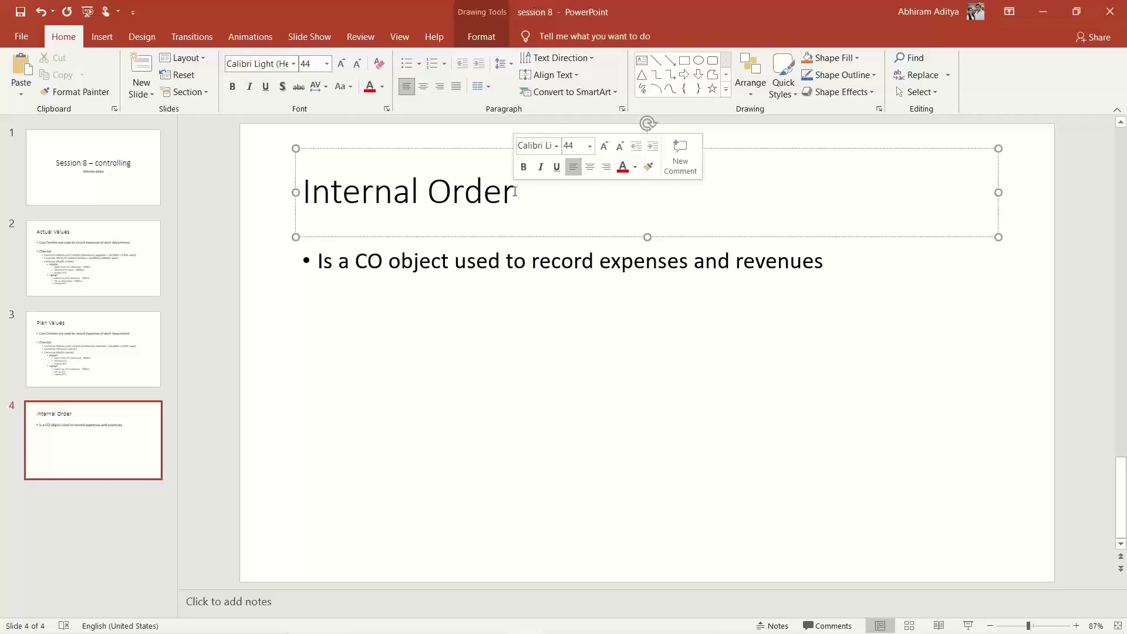
pyautogui.click(733, 260)
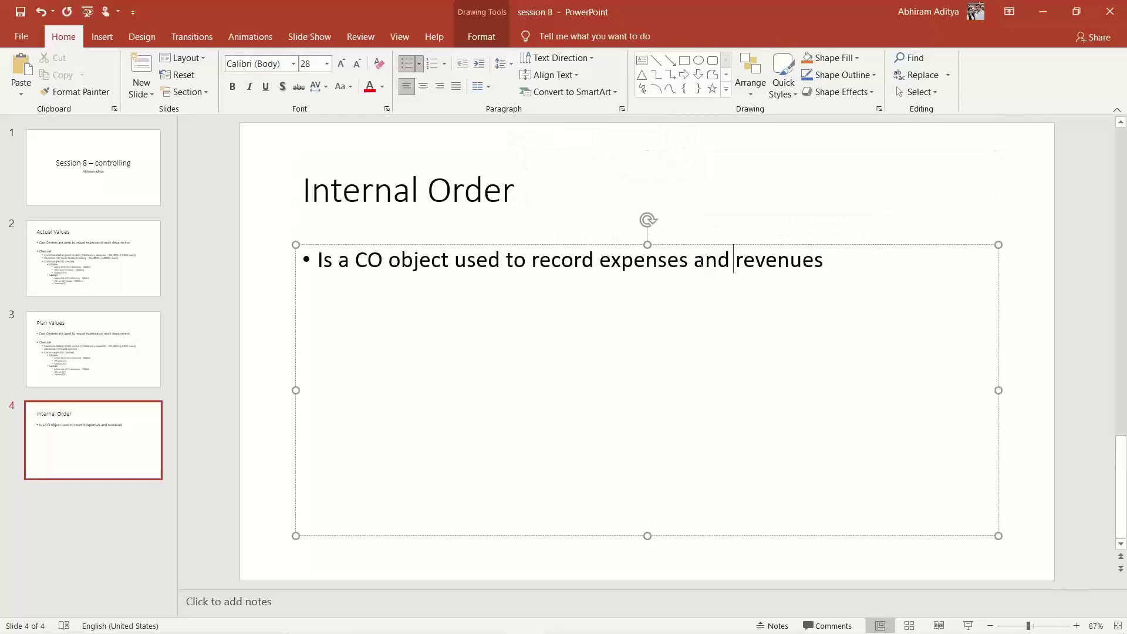
pyautogui.press('End')
pyautogui.keyDown('shift'); pyautogui.click(699, 260); pyautogui.keyUp('shift')
pyautogui.press('BackSpace')
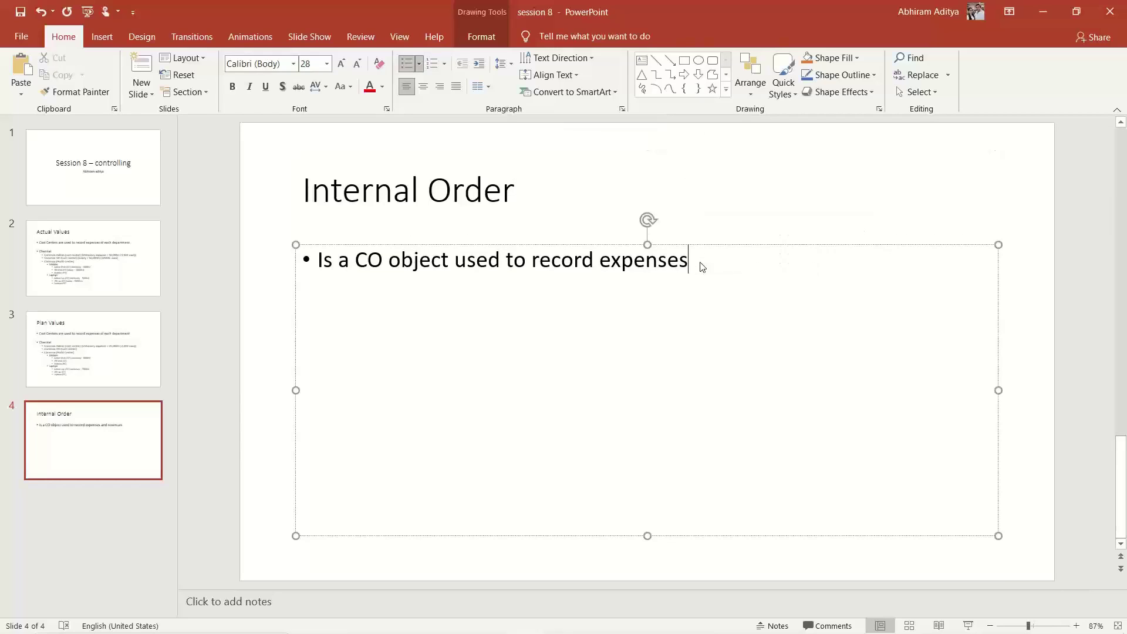
pyautogui.click(580, 209)
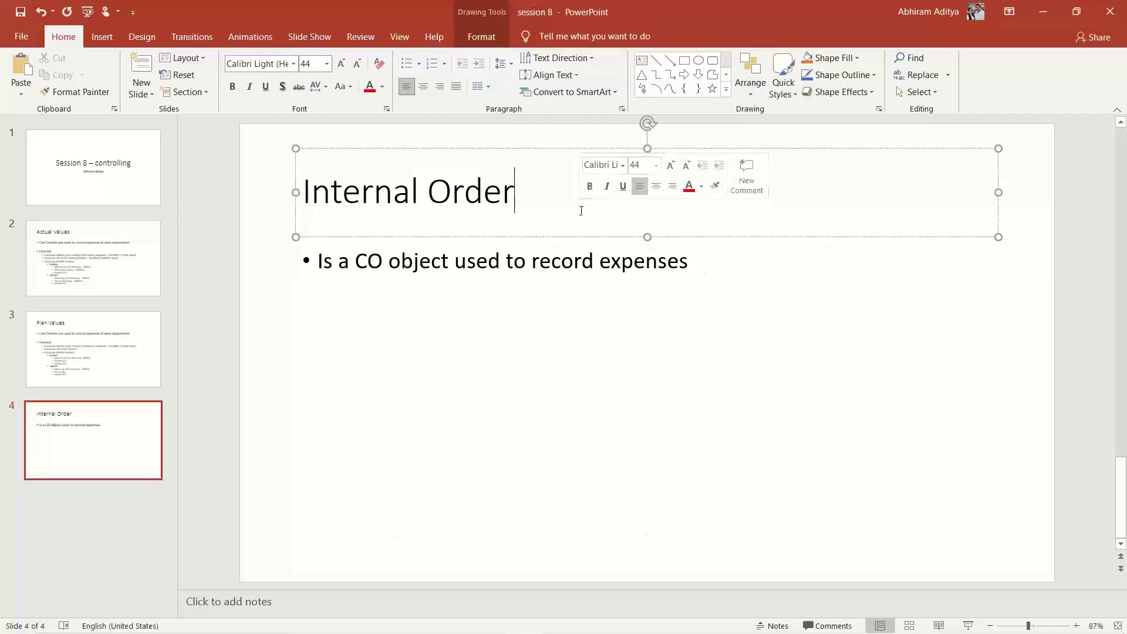
pyautogui.click(717, 265)
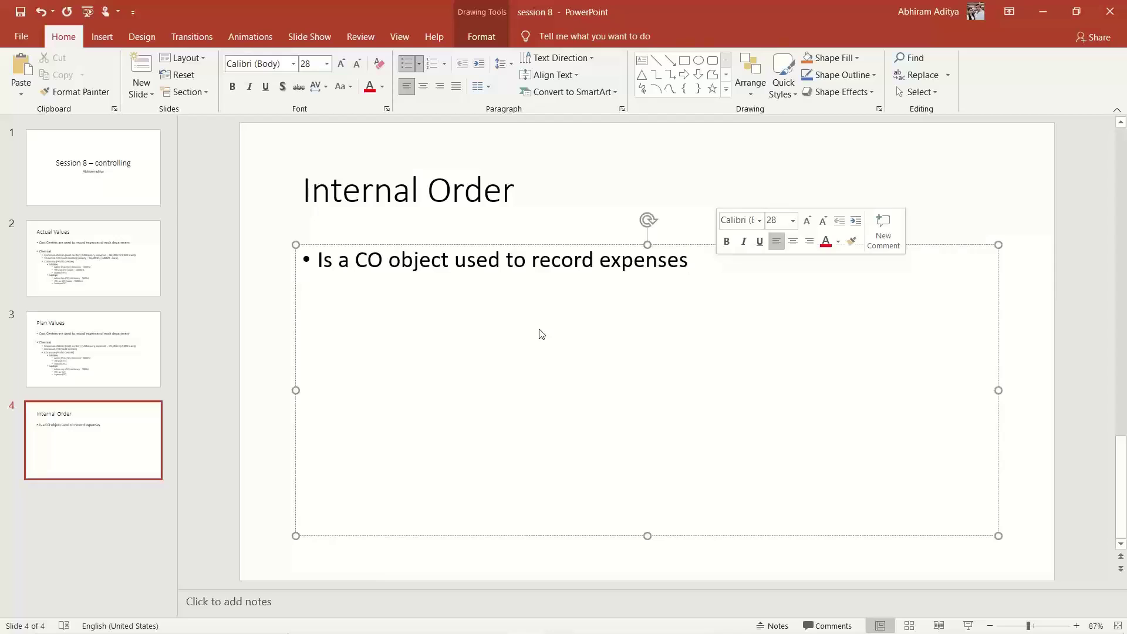
# Add a new slide after the Internal Order slide and enter "Live Performance Event" as its first bullet
pyautogui.click(131, 460)
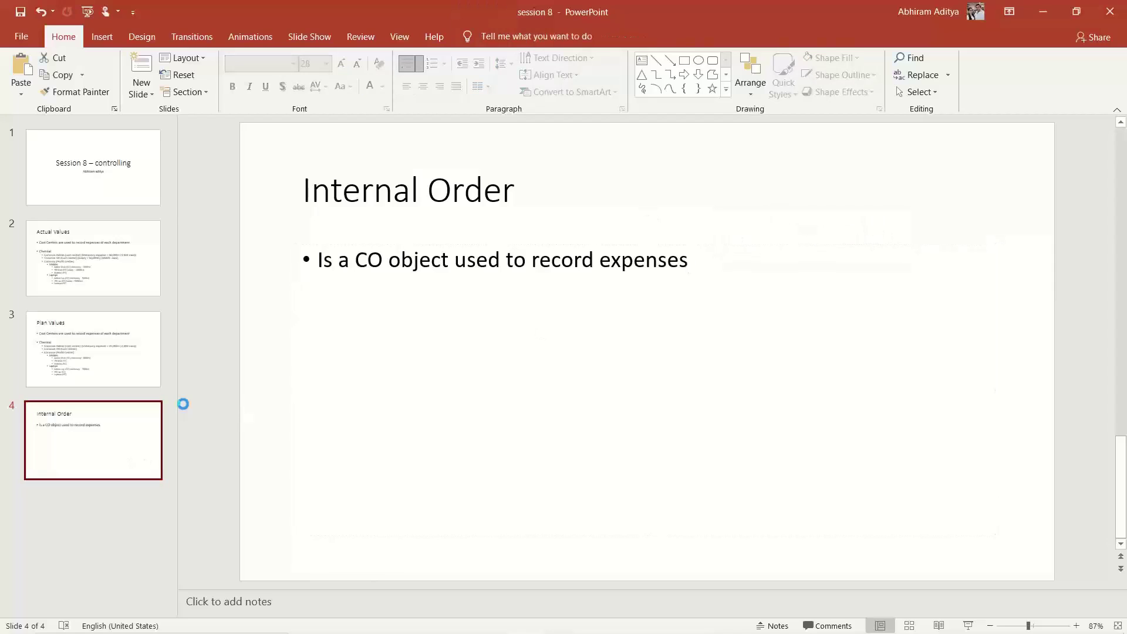
pyautogui.press('Return')
pyautogui.click(545, 195)
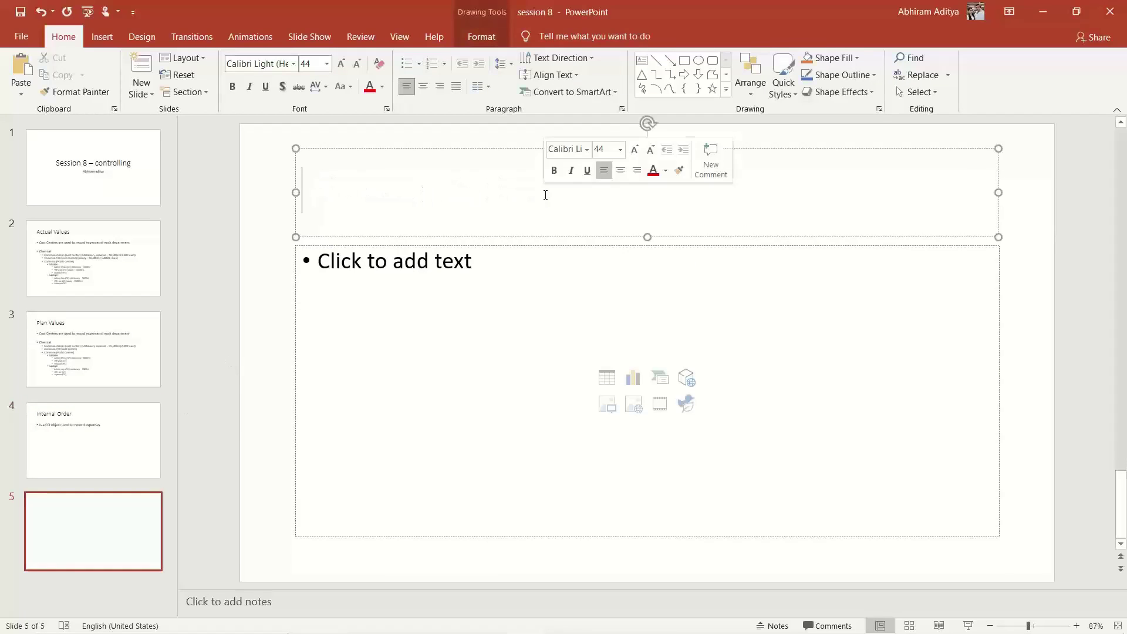
pyautogui.click(485, 275)
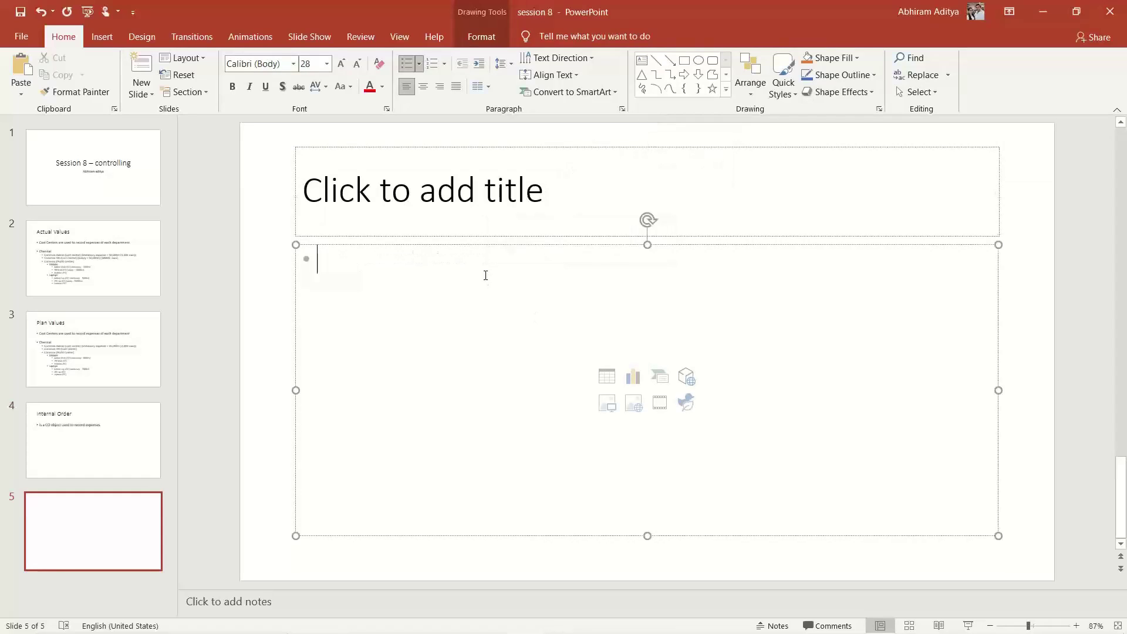
pyautogui.write('Live Pe')
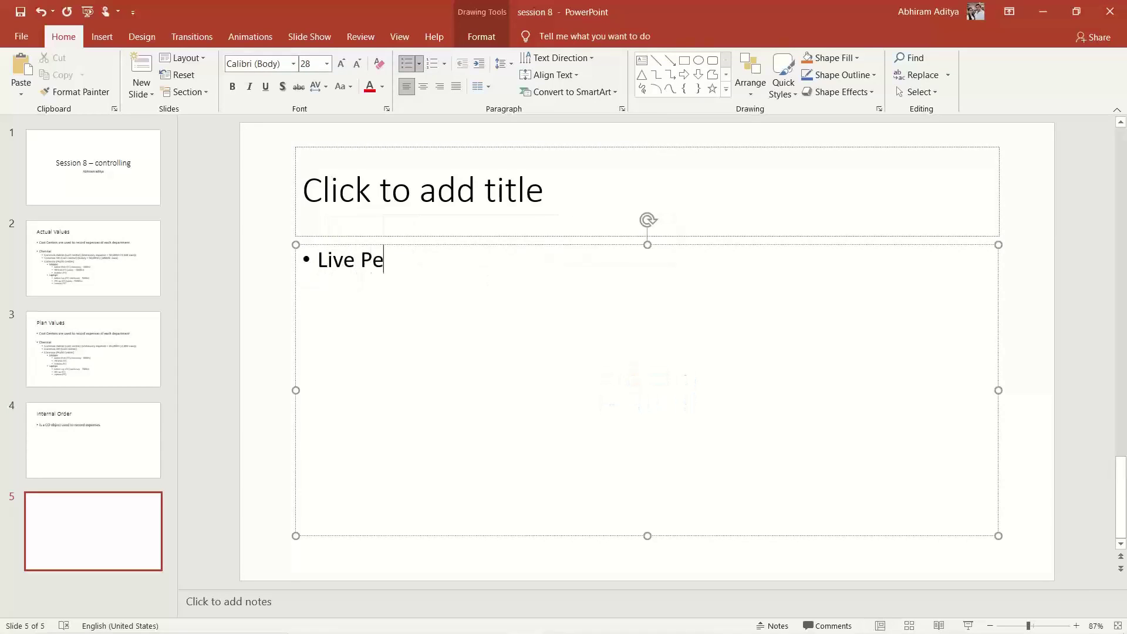
pyautogui.write('rformance E')
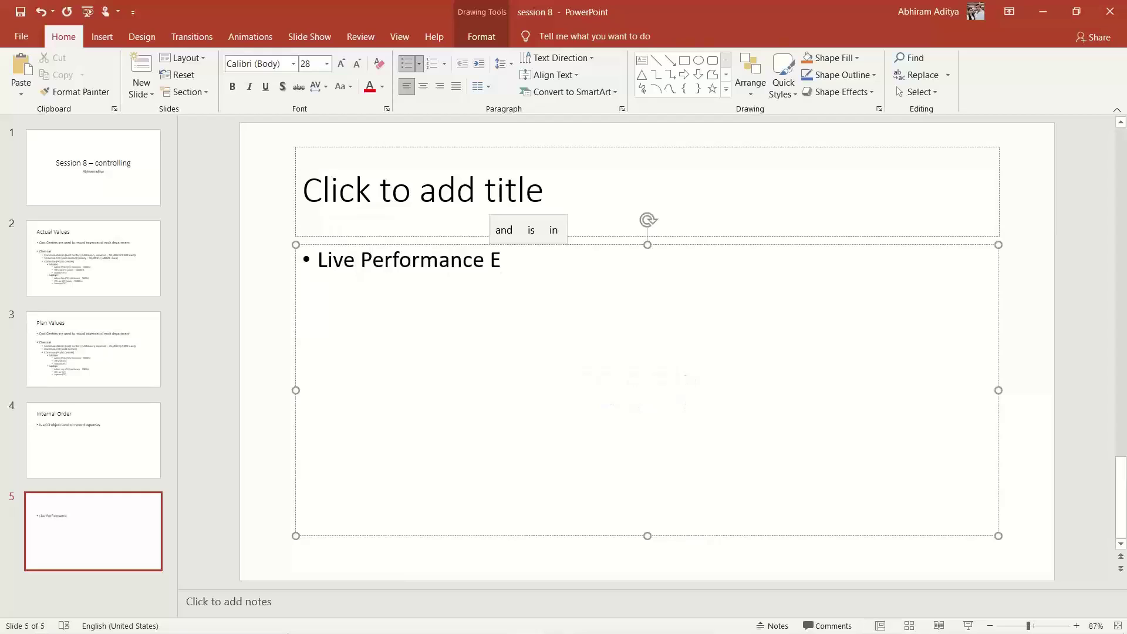
pyautogui.write('vent')
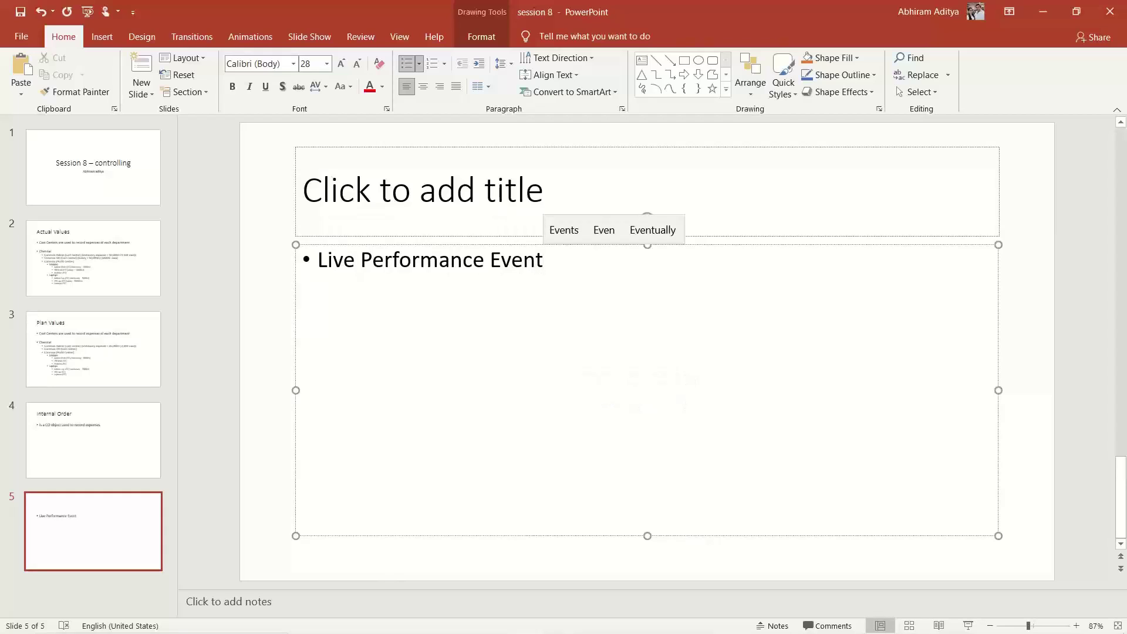
# Add sub-bullets under the event: "Pay for the performers", "Pay for the decorations" and "Pay for the electricity"
pyautogui.click(534, 289)
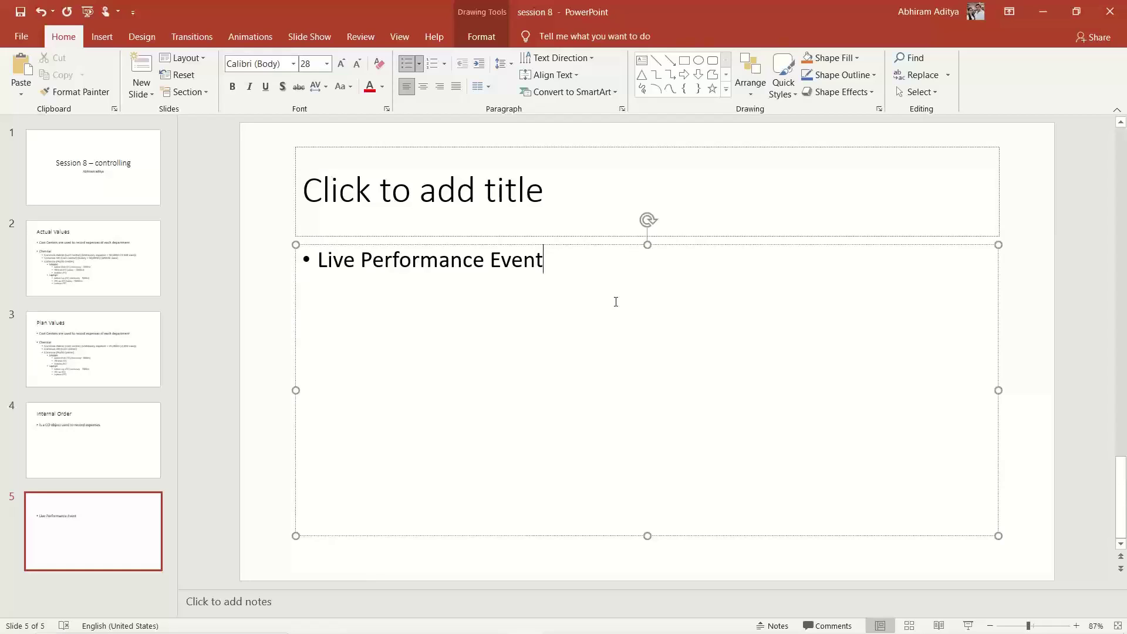
pyautogui.press('Return')
pyautogui.press('Tab')
pyautogui.write('Pa')
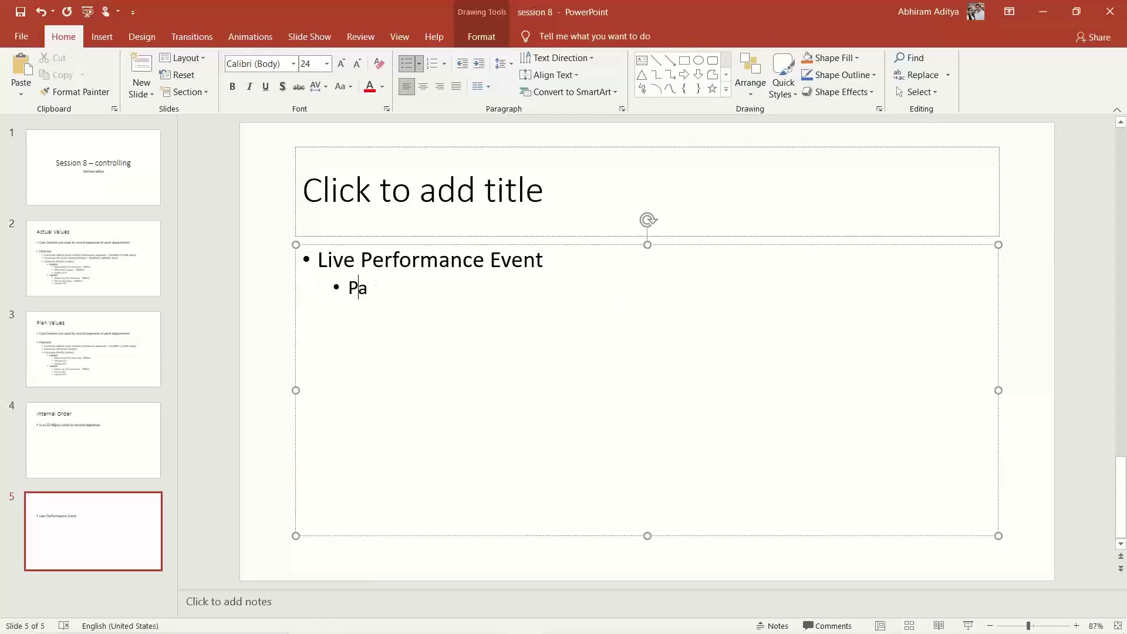
pyautogui.write('y for the performers')
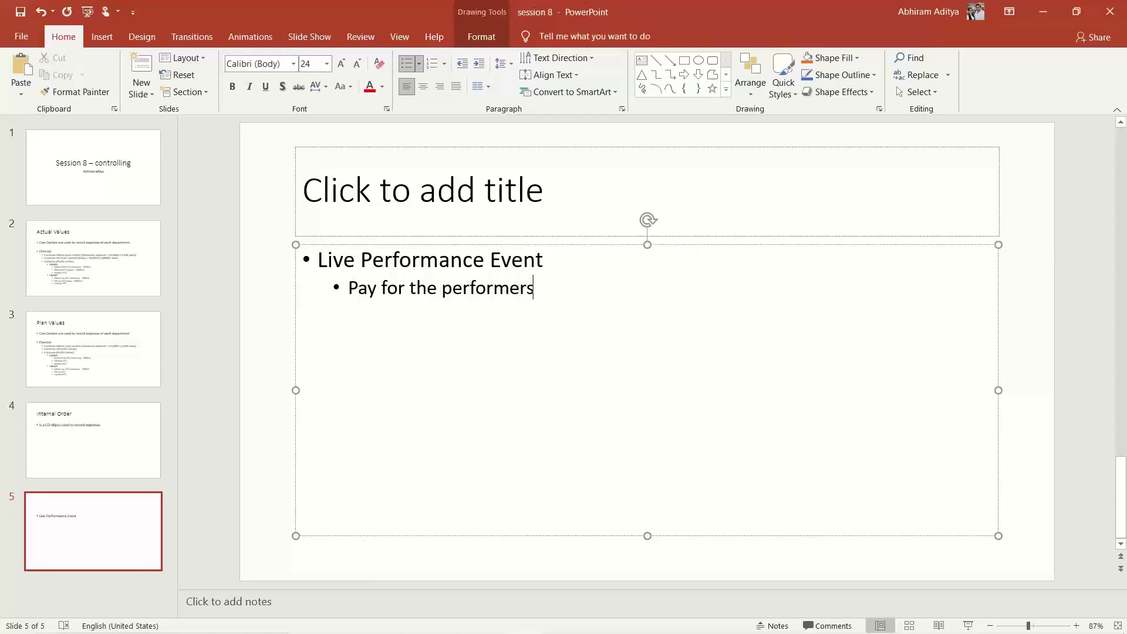
pyautogui.press('Return')
pyautogui.write('Pay for the decorations')
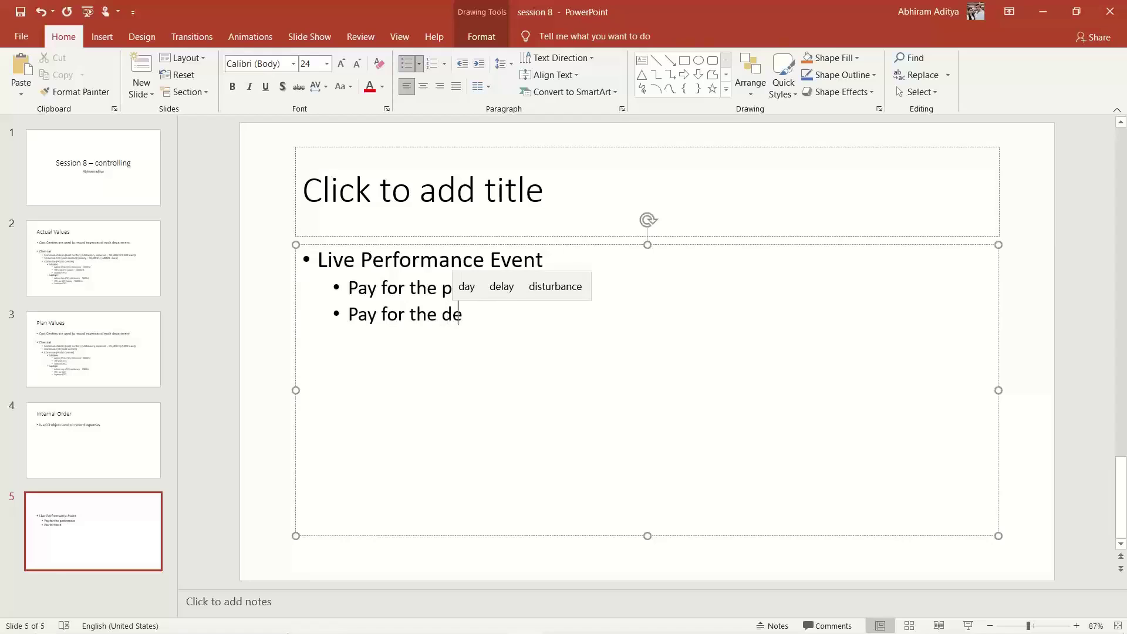
pyautogui.press('Return')
pyautogui.write('Pay f')
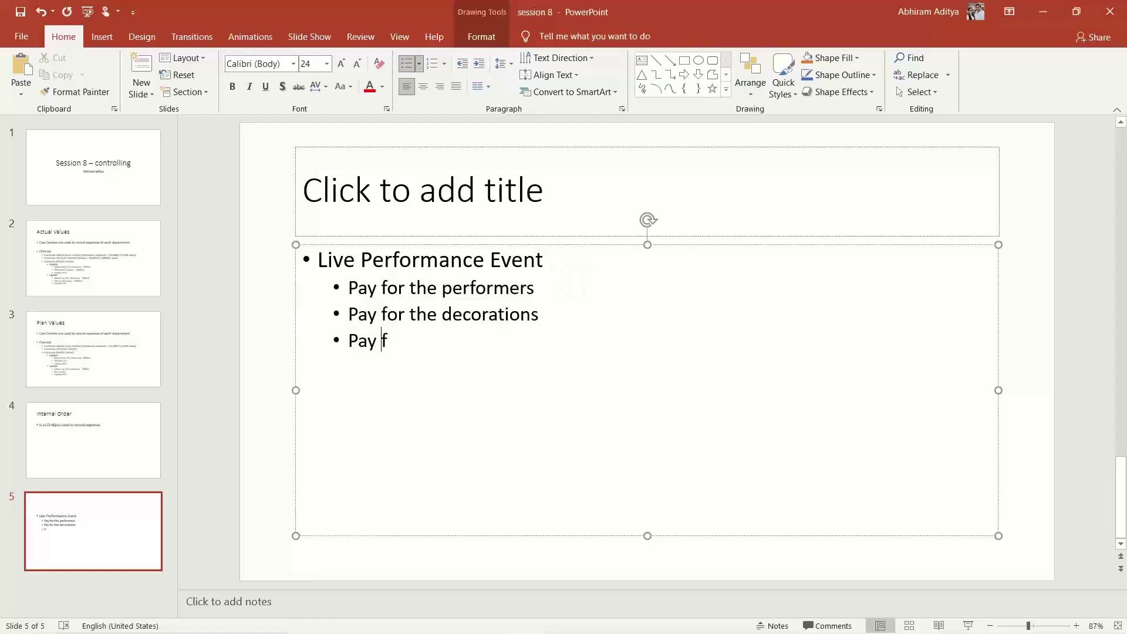
pyautogui.write('or the electricity')
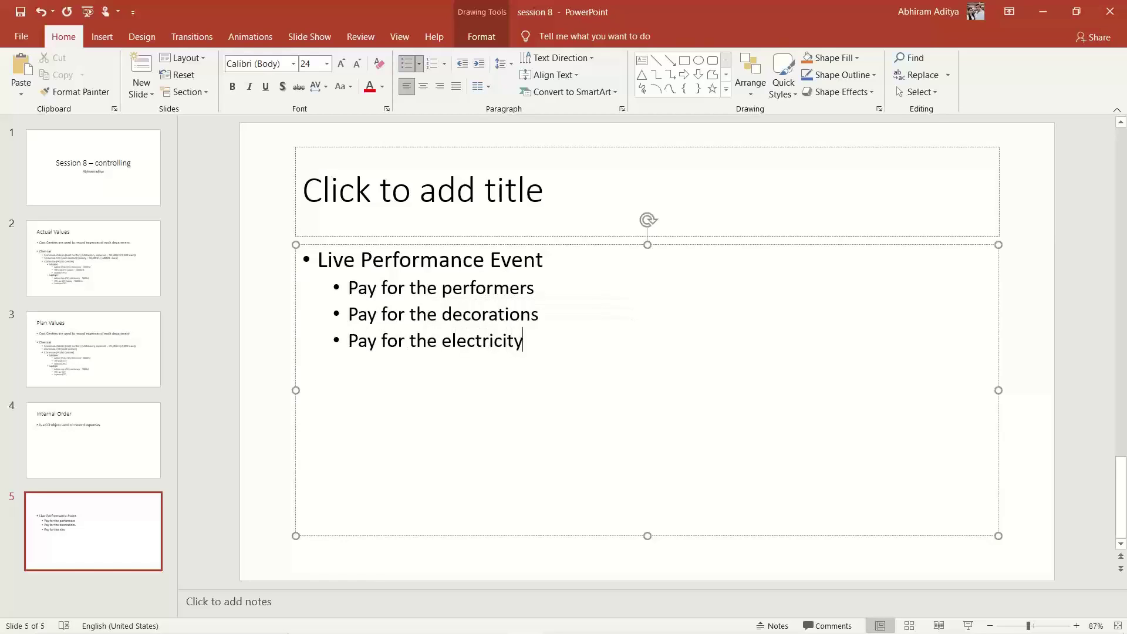
pyautogui.press('Return')
# Extend the "Live Performance Event" bullet with "is being conducted by the HR team"
pyautogui.click(568, 267)
pyautogui.write('is being conducted b')
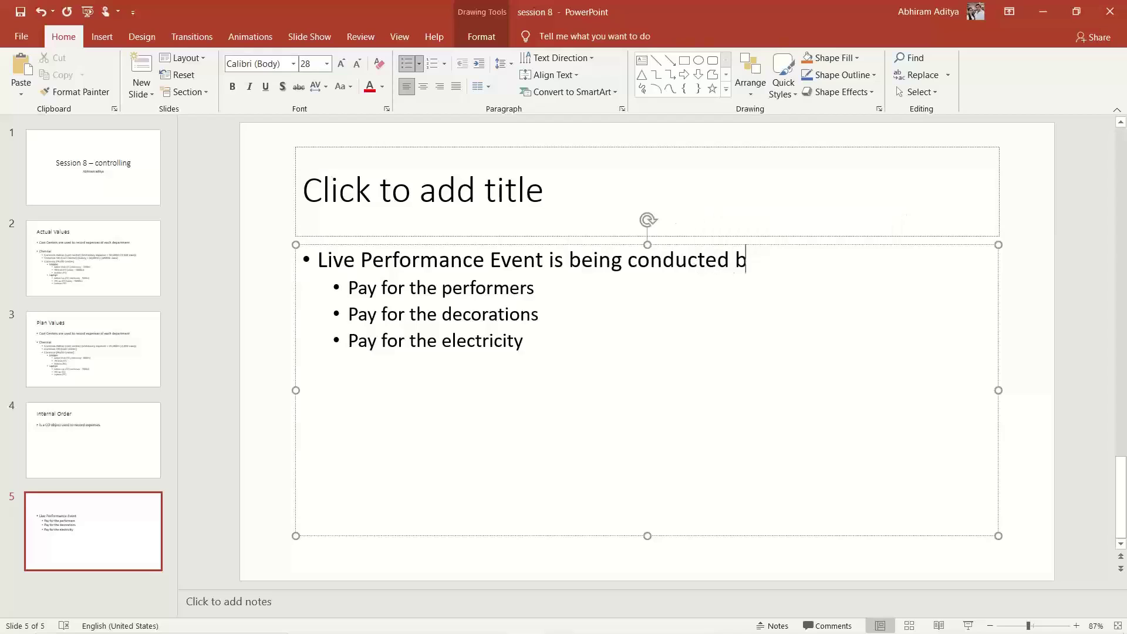
pyautogui.write('y the HR team')
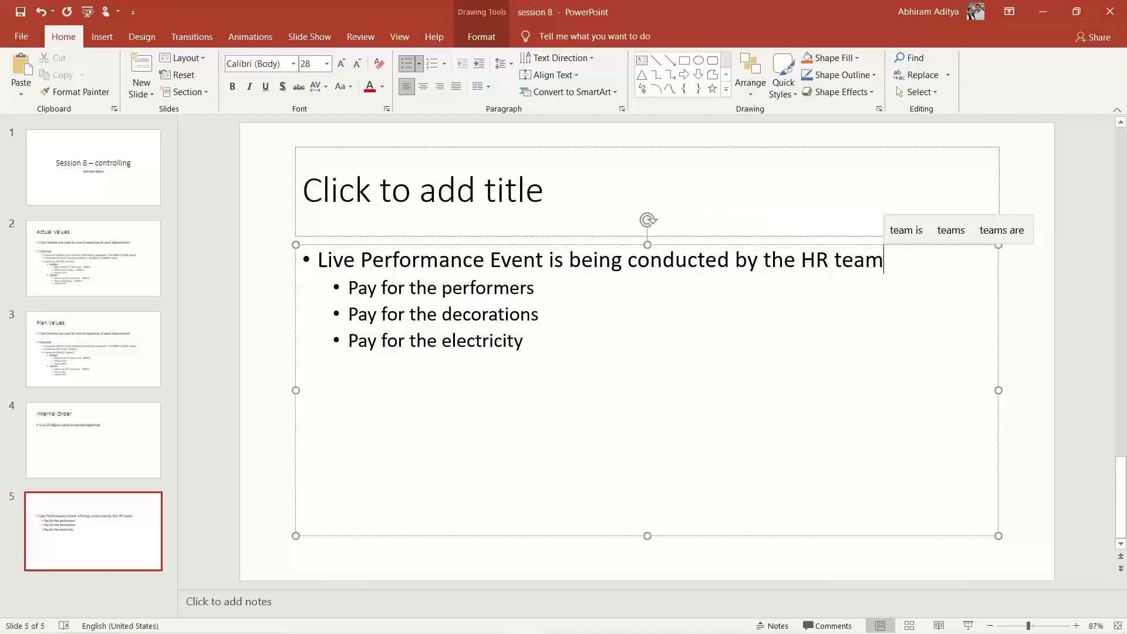
# Insert "Common" before "HR" in the event bullet and enclose "Common HR" in double quotation marks
pyautogui.hotkey('ctrl', 'Left')
pyautogui.hotkey('ctrl', 'Left')
pyautogui.write('Com')
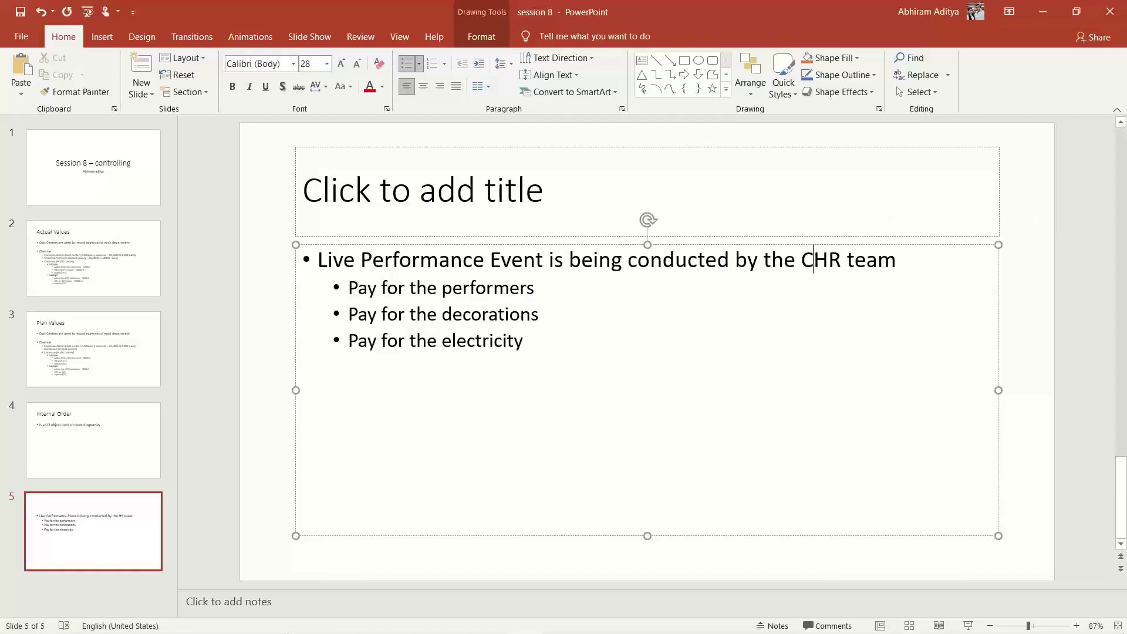
pyautogui.write('mon')
pyautogui.hotkey('ctrl', 'Left')
pyautogui.write('"')
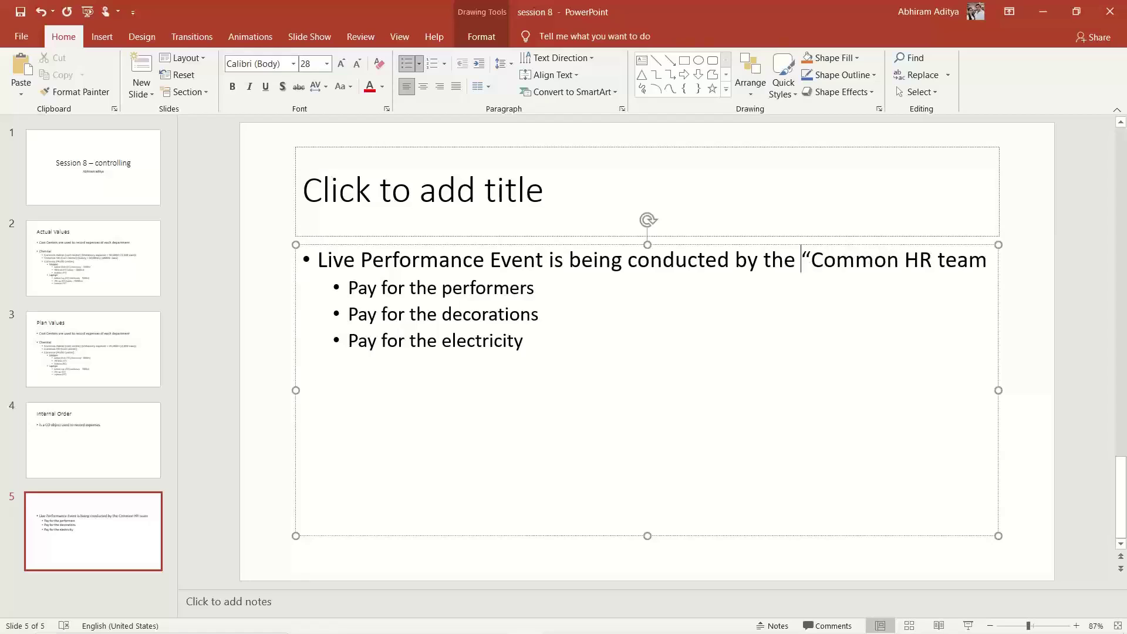
pyautogui.hotkey('ctrl', 'Right')
pyautogui.hotkey('ctrl', 'Right')
pyautogui.press('Left')
pyautogui.write('"')
pyautogui.press('End')
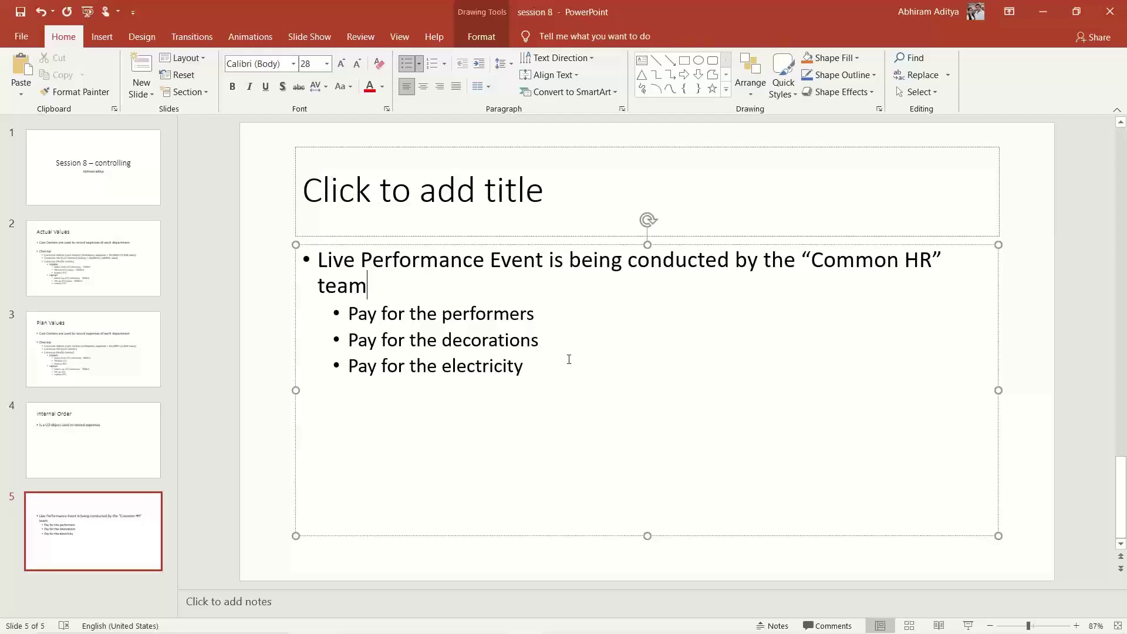
pyautogui.click(370, 256)
pyautogui.doubleClick(370, 259)
pyautogui.hotkey('ctrl', 'shift', 'Right')
pyautogui.hotkey('shift', 'Left')
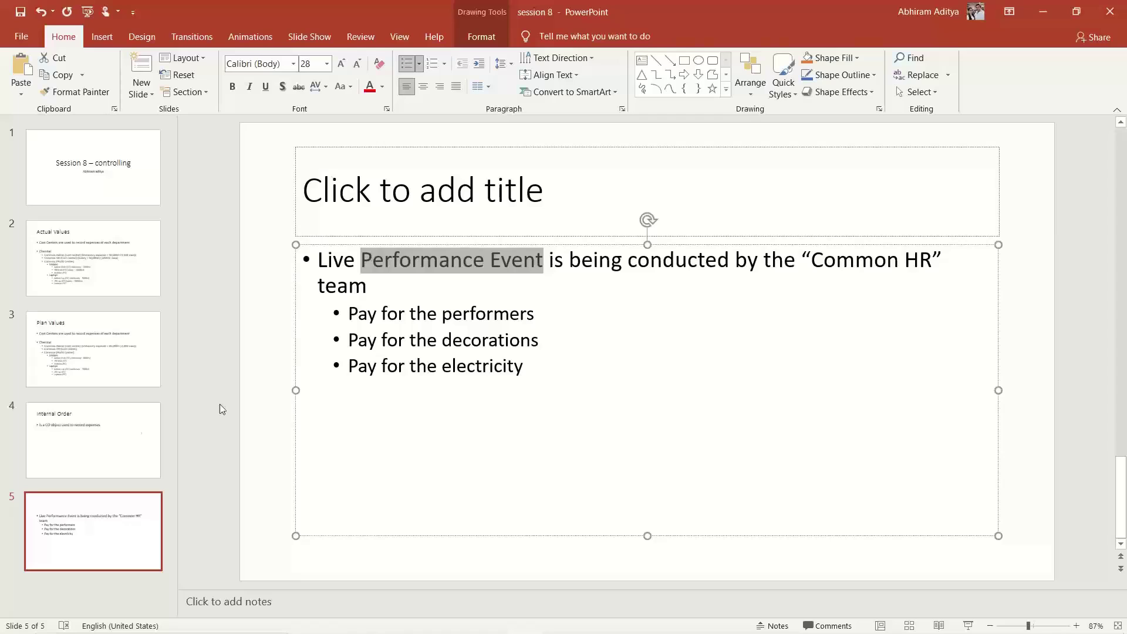
# Add a second bullet to the Internal Order slide: "Internal order is used for short term, unlike cost center which is permanent"
pyautogui.click(106, 428)
pyautogui.click(696, 267)
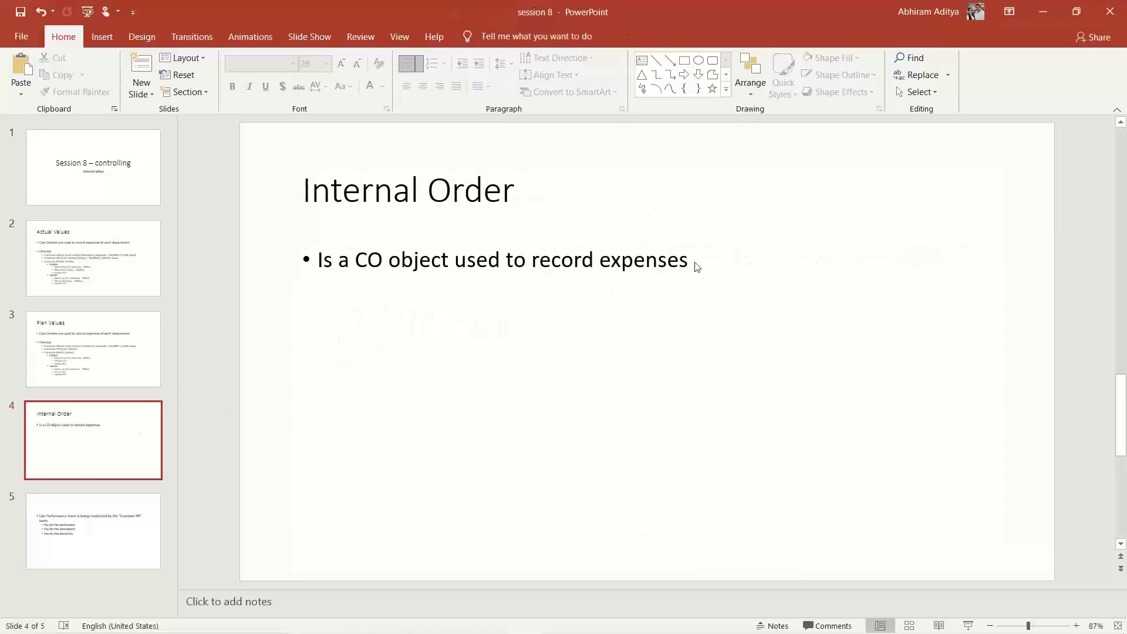
pyautogui.click(611, 261)
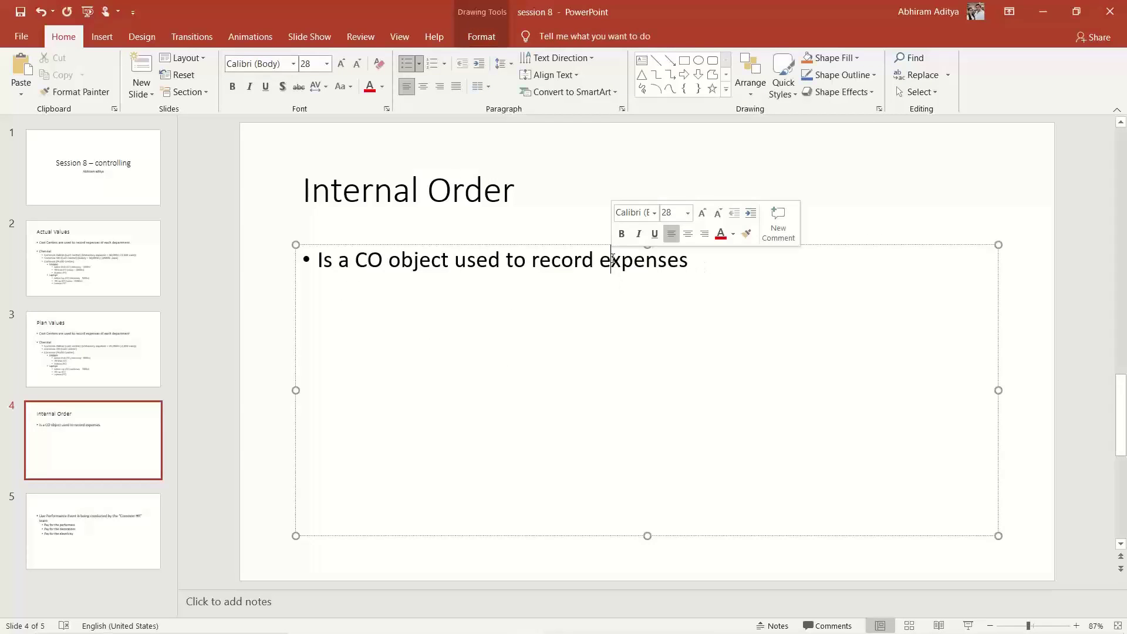
pyautogui.press('End')
pyautogui.press('Return')
pyautogui.write('\\')
pyautogui.press('BackSpace')
pyautogui.write('Intern')
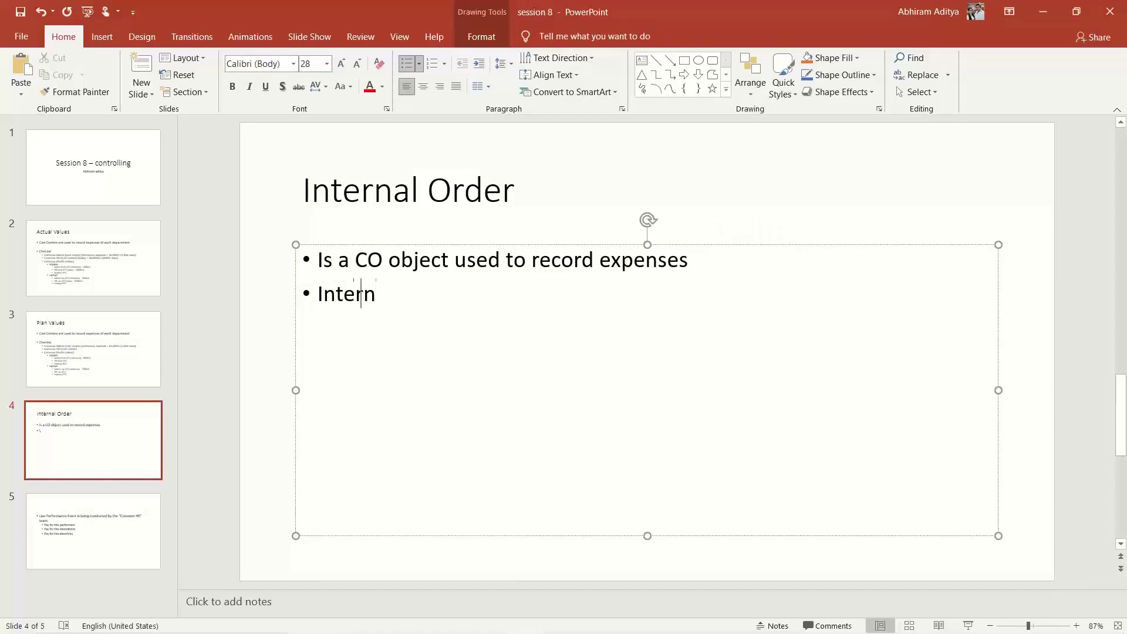
pyautogui.write('al order is used for ')
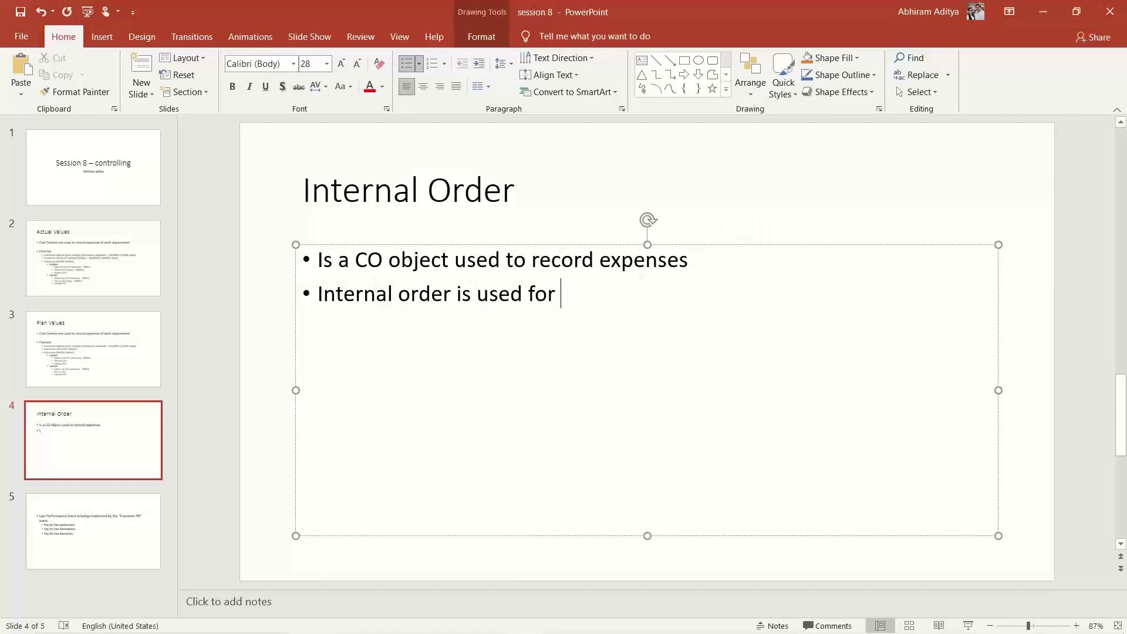
pyautogui.write('short term, u')
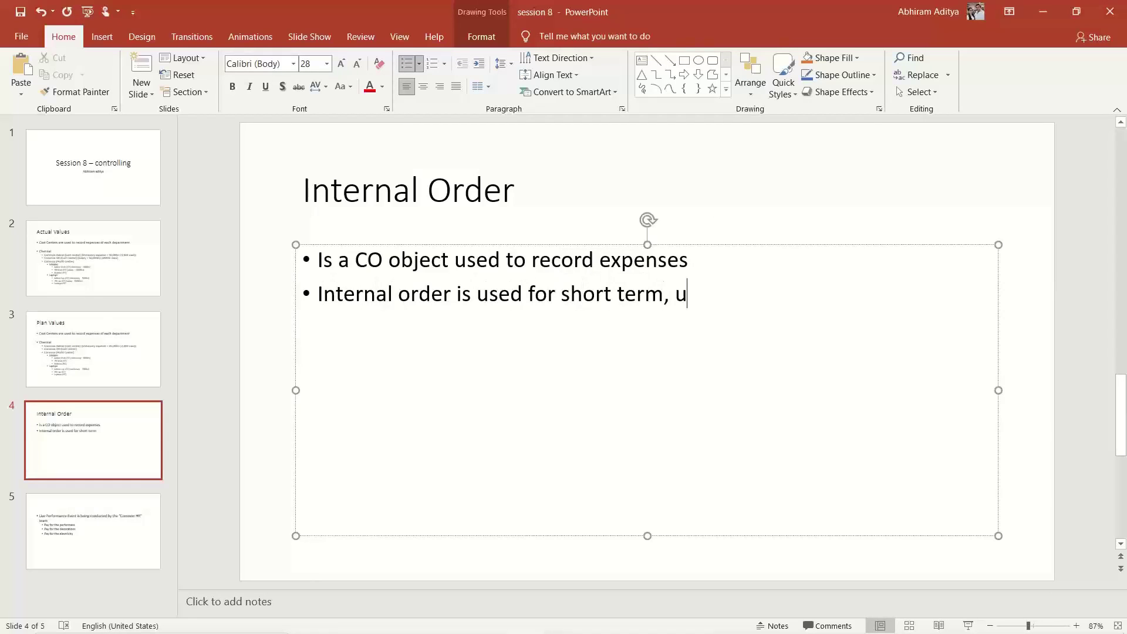
pyautogui.write('nlike cost center whic')
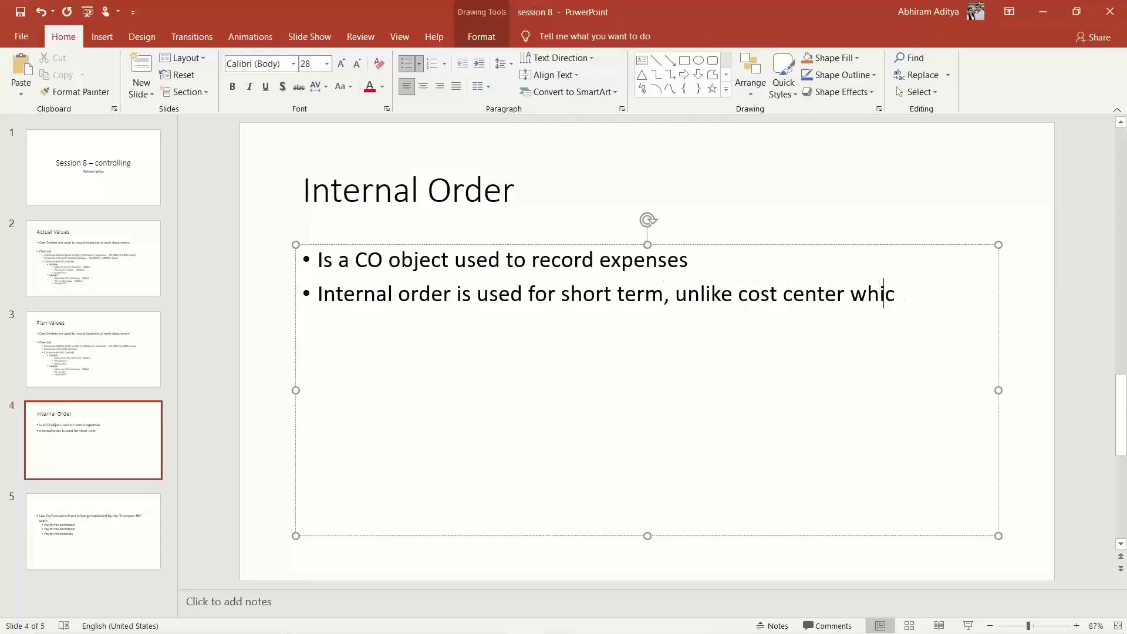
pyautogui.write('h is permanent')
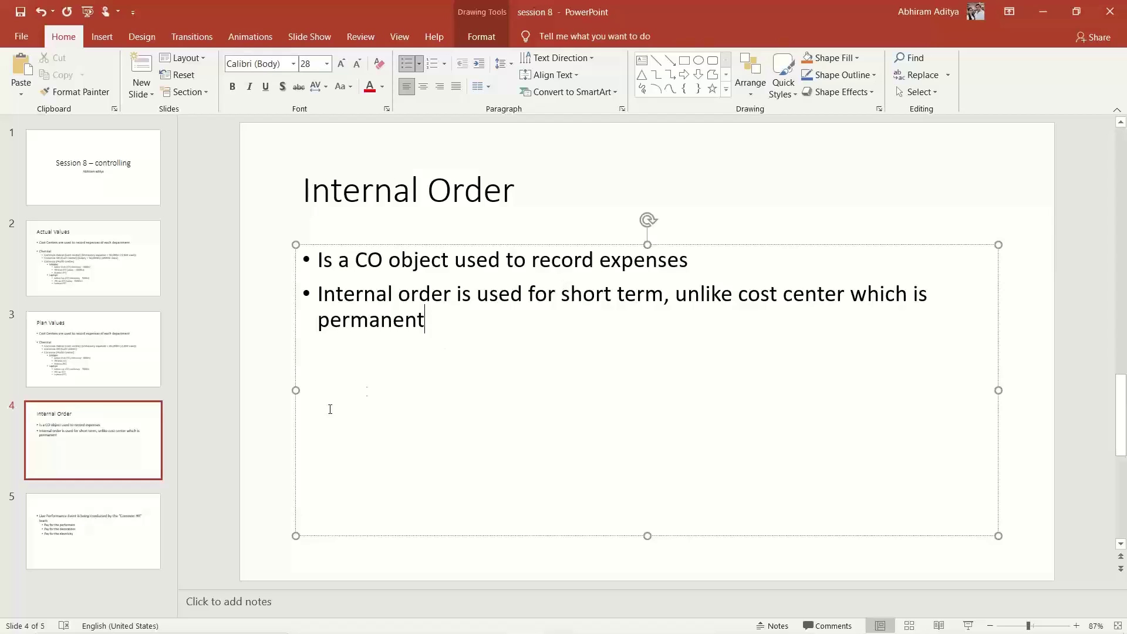
# Add an empty sub-bullet below "Pay for the electricity" on the live event slide and dismiss the ByteFence notification
pyautogui.click(134, 523)
pyautogui.click(558, 363)
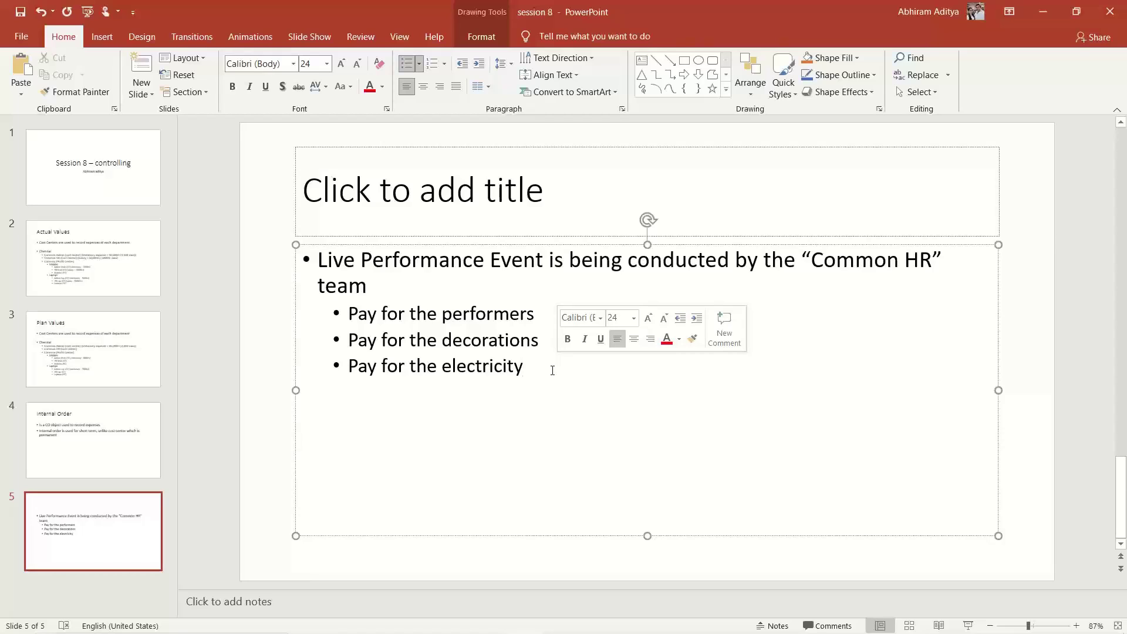
pyautogui.press('Return')
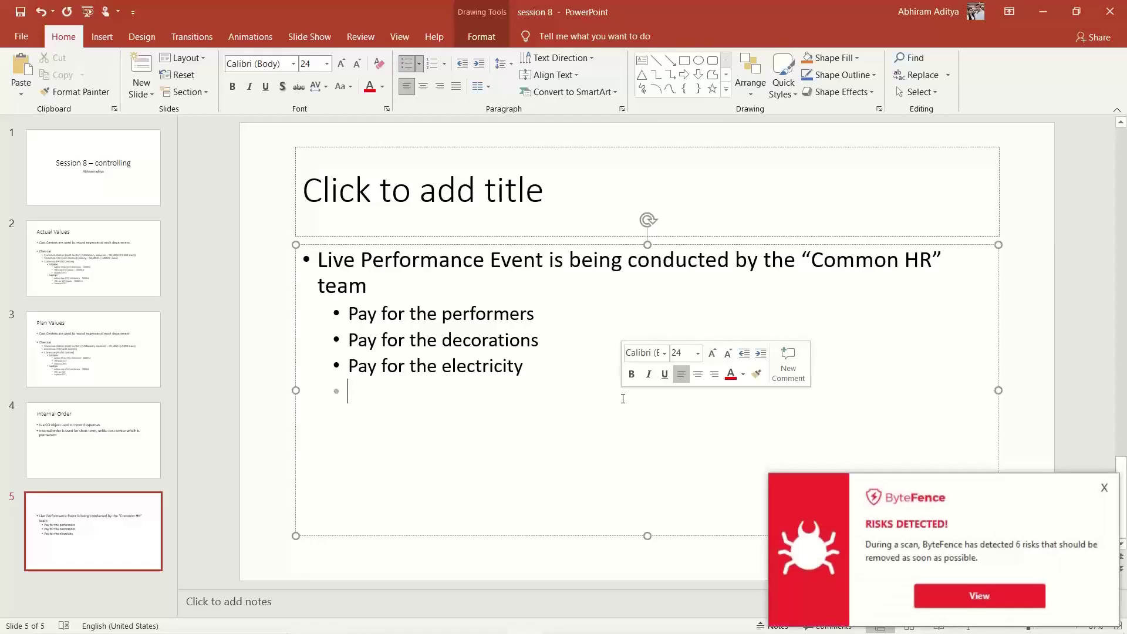
pyautogui.click(1104, 488)
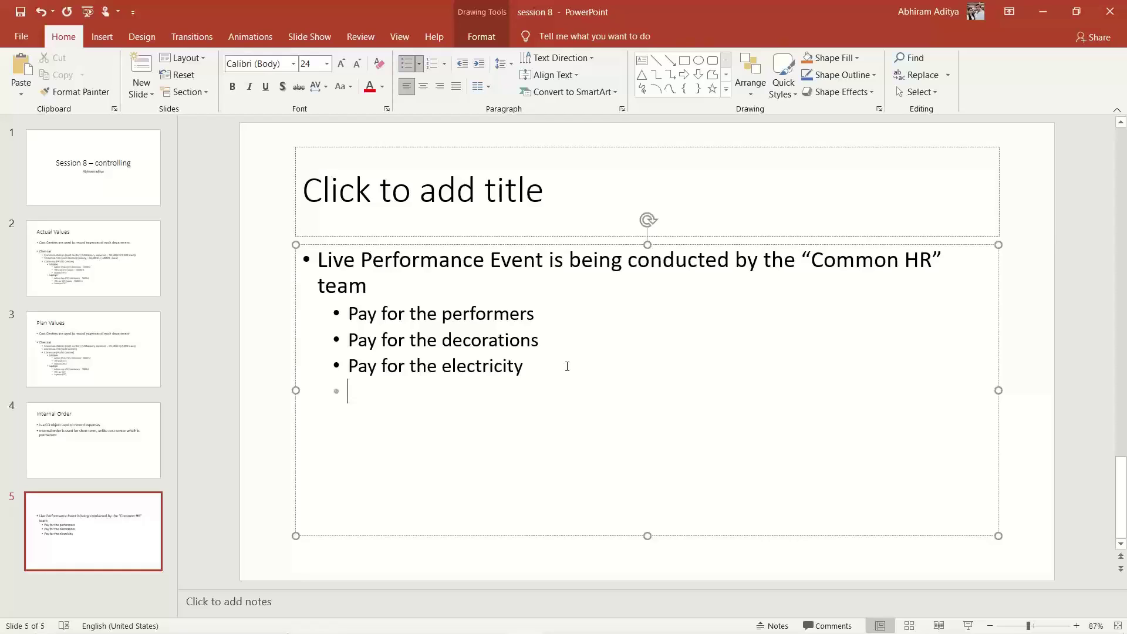
# Add a third Internal Order bullet: "Once the event is over, the costs on the internal order are “settled” (settlement) to the cost center"
pyautogui.click(131, 460)
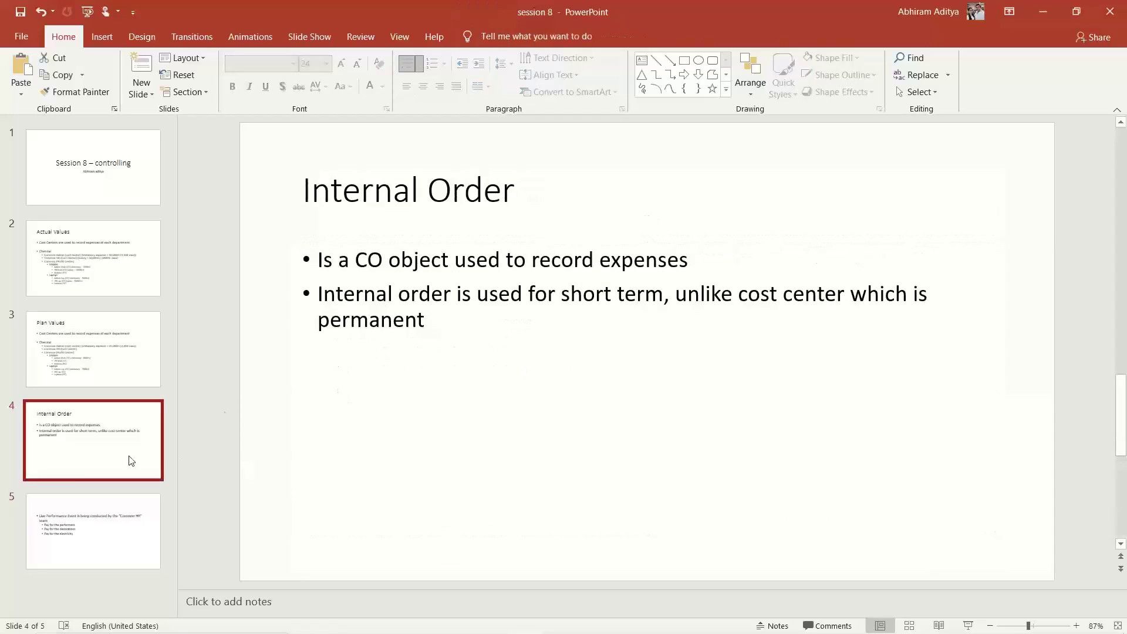
pyautogui.click(473, 317)
pyautogui.press('Down')
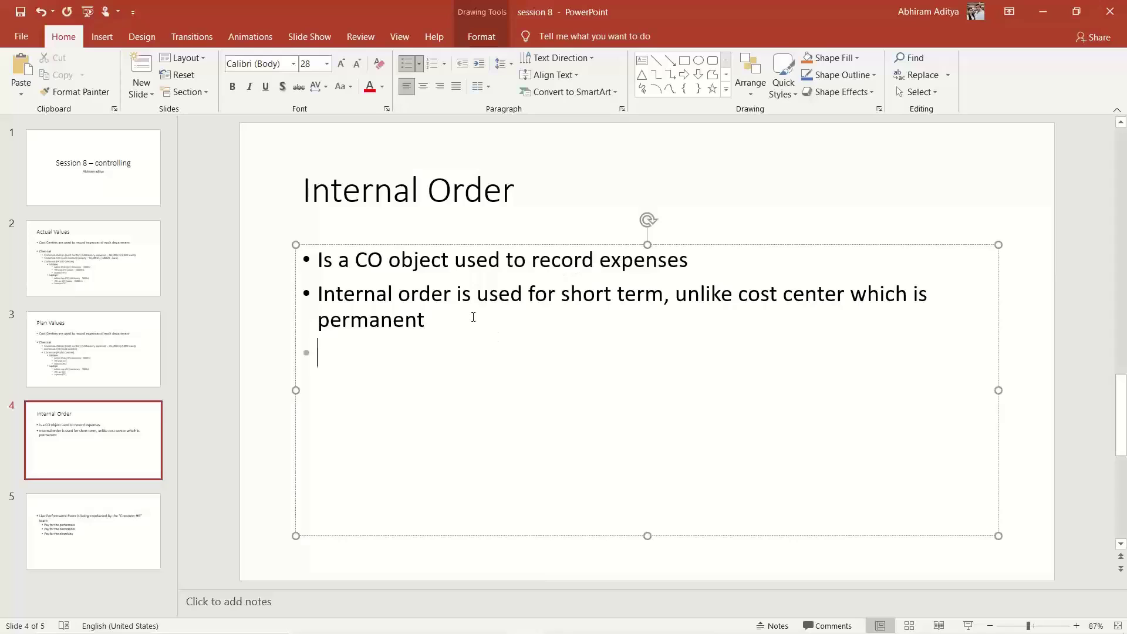
pyautogui.write('Once the ven')
pyautogui.press('BackSpace')
pyautogui.press('BackSpace')
pyautogui.press('BackSpace')
pyautogui.write('ev')
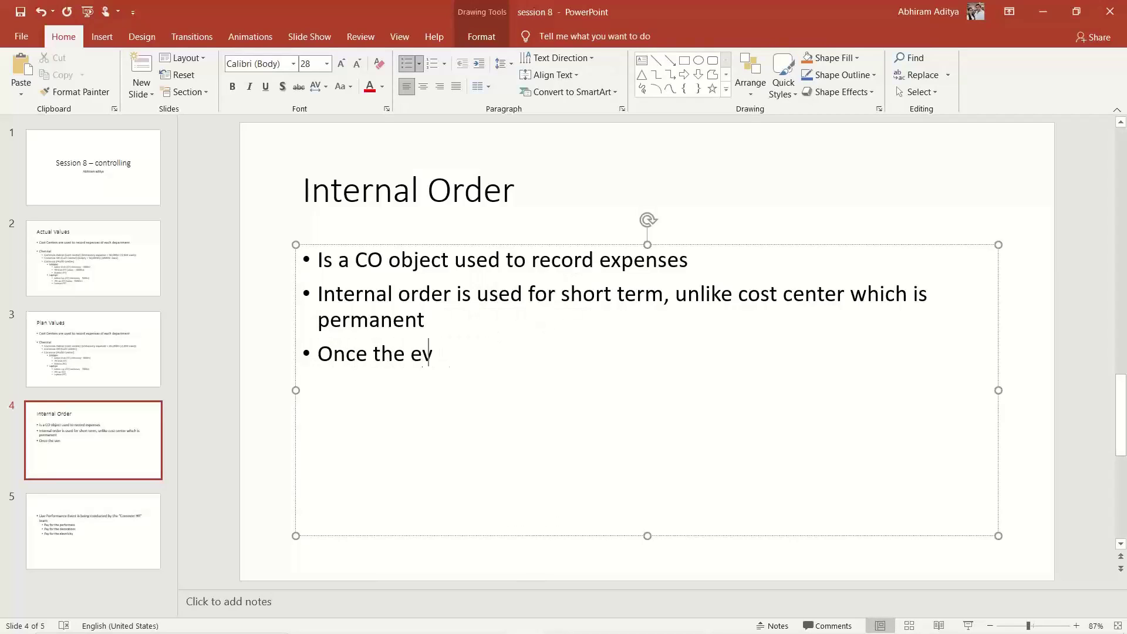
pyautogui.write('ent is over, the ')
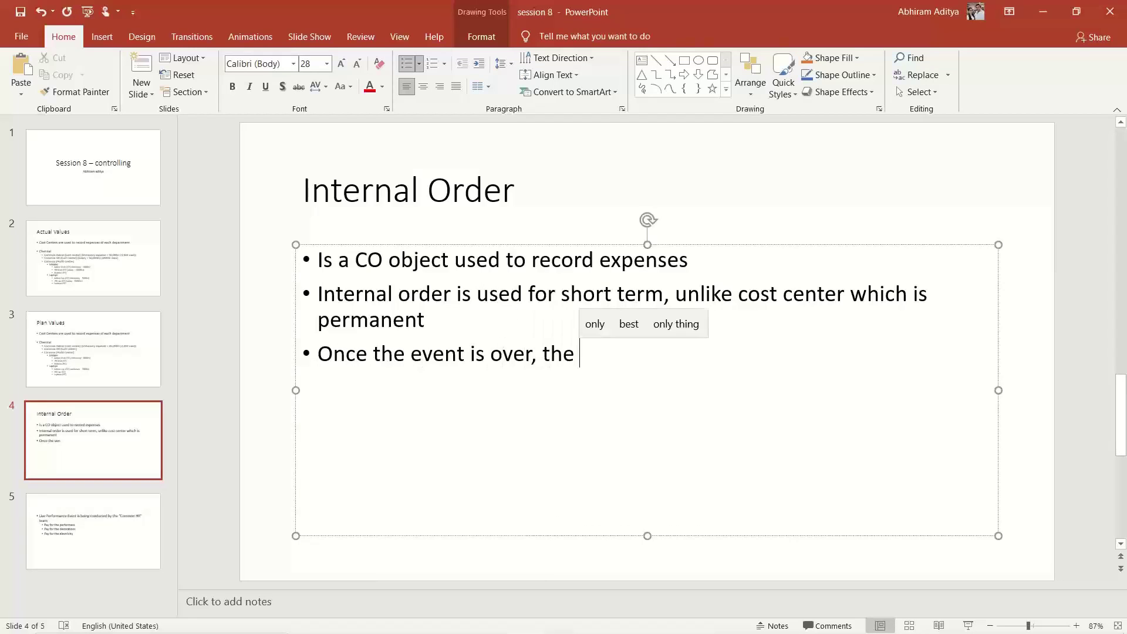
pyautogui.write('costs on the interna')
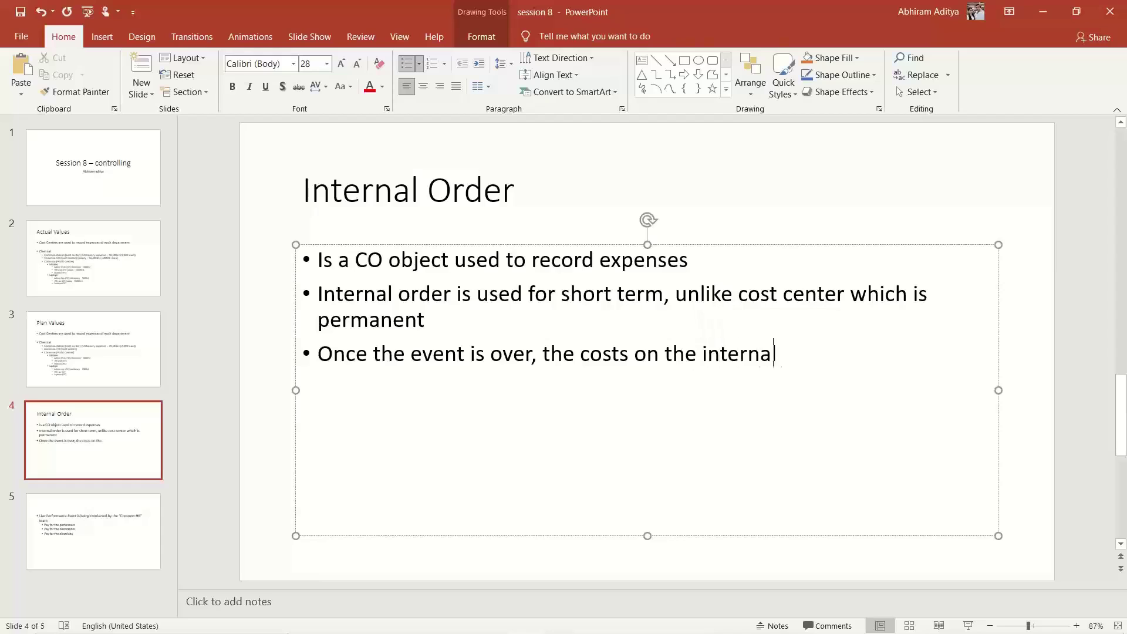
pyautogui.write('l order are "settled"')
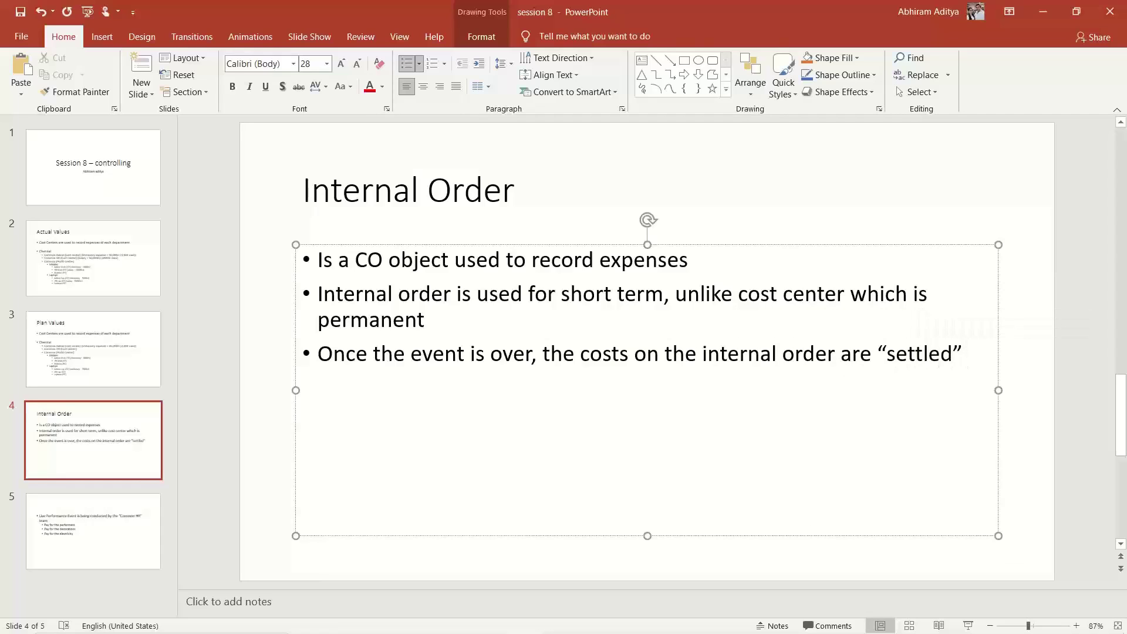
pyautogui.write(' (settlement')
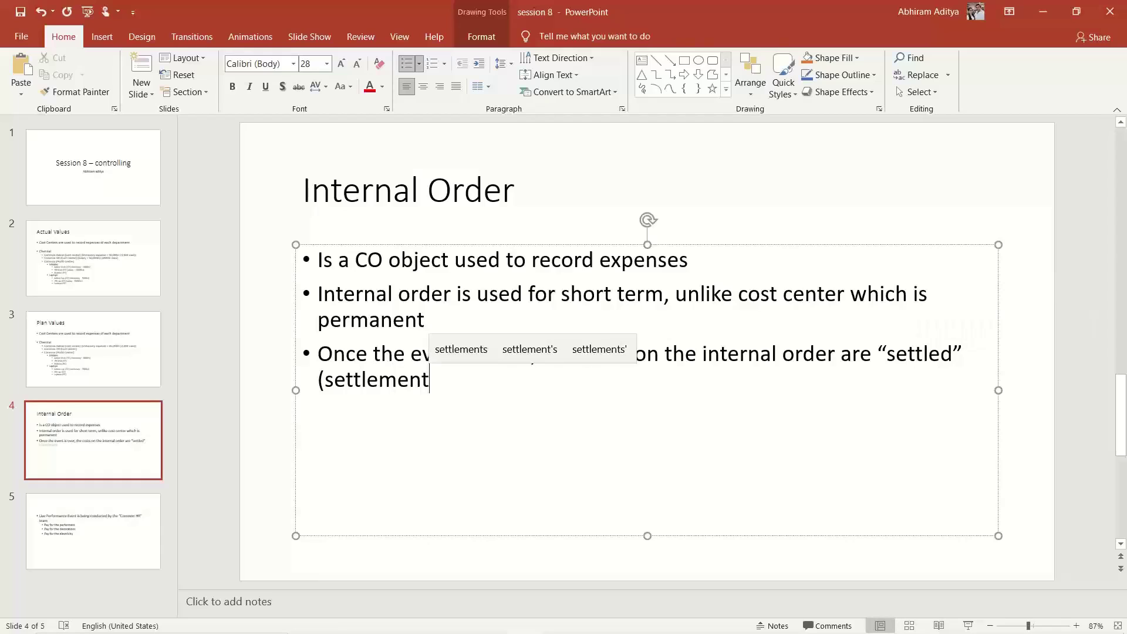
pyautogui.write(') to the cost center')
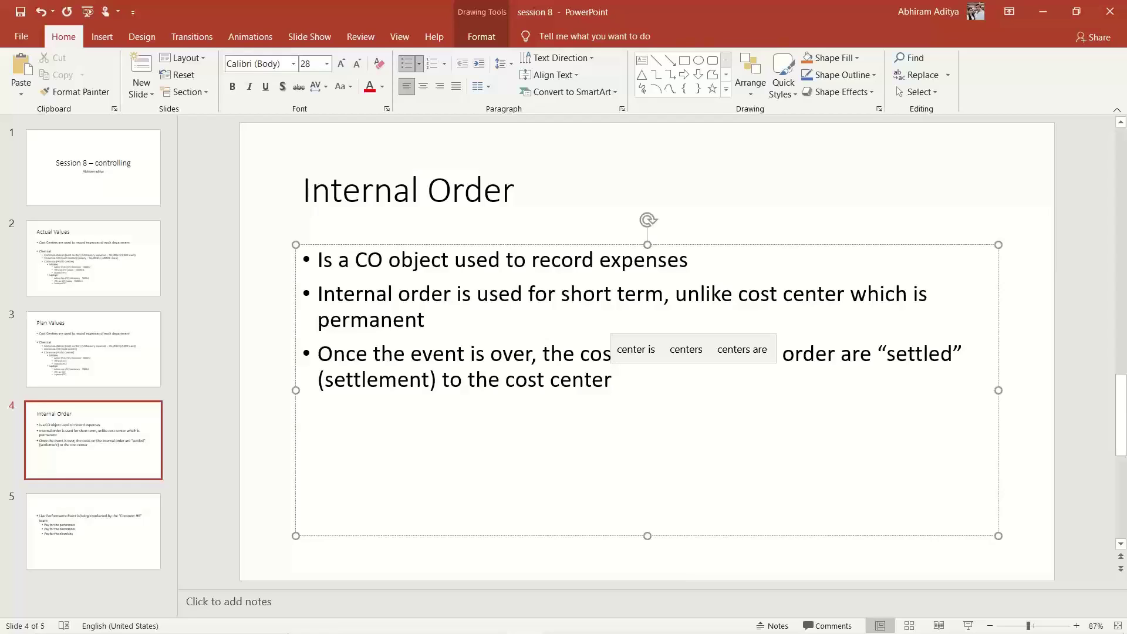
# Review the Common Admin stationary expense on the Actual Values slide and return to the Internal Order slide
pyautogui.click(54, 247)
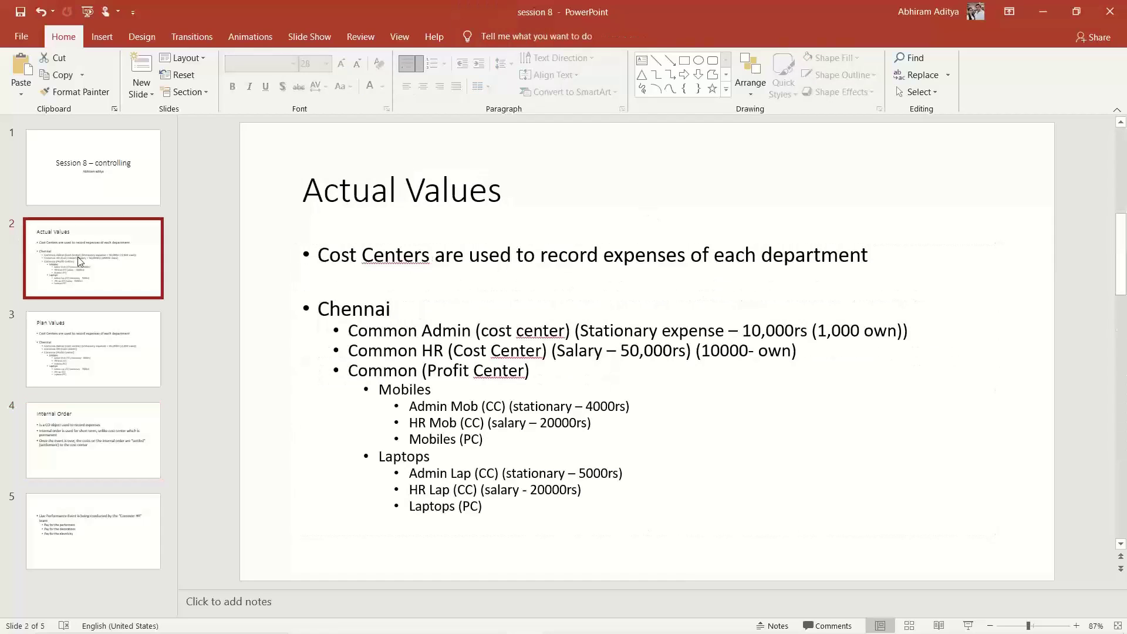
pyautogui.doubleClick(744, 330)
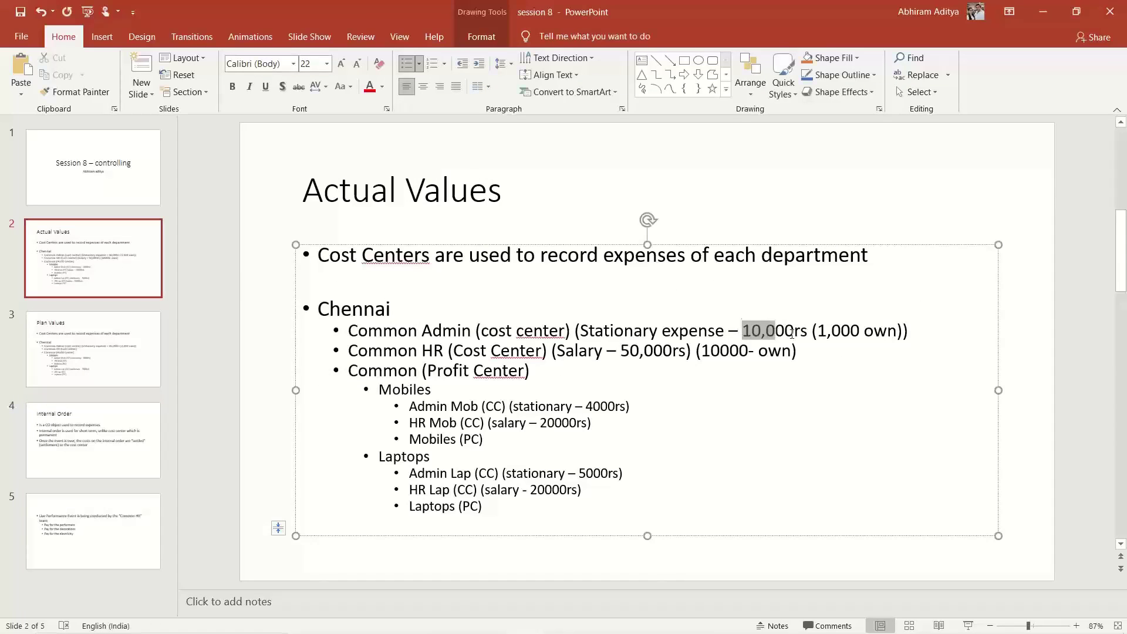
pyautogui.click(141, 413)
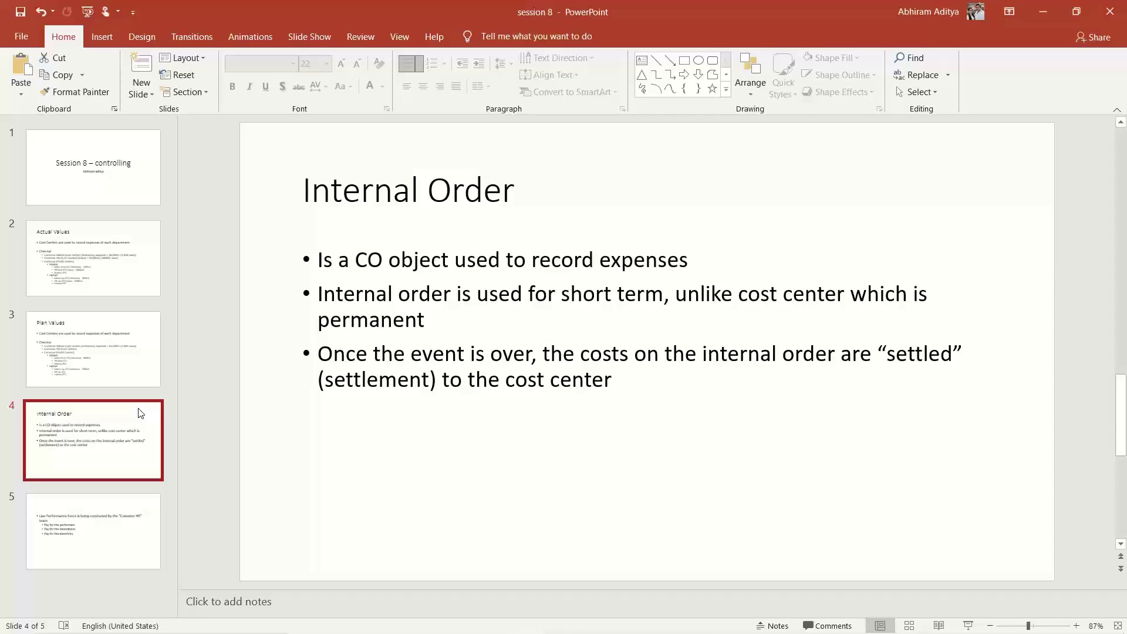
pyautogui.rightClick(672, 367)
pyautogui.press('Escape')
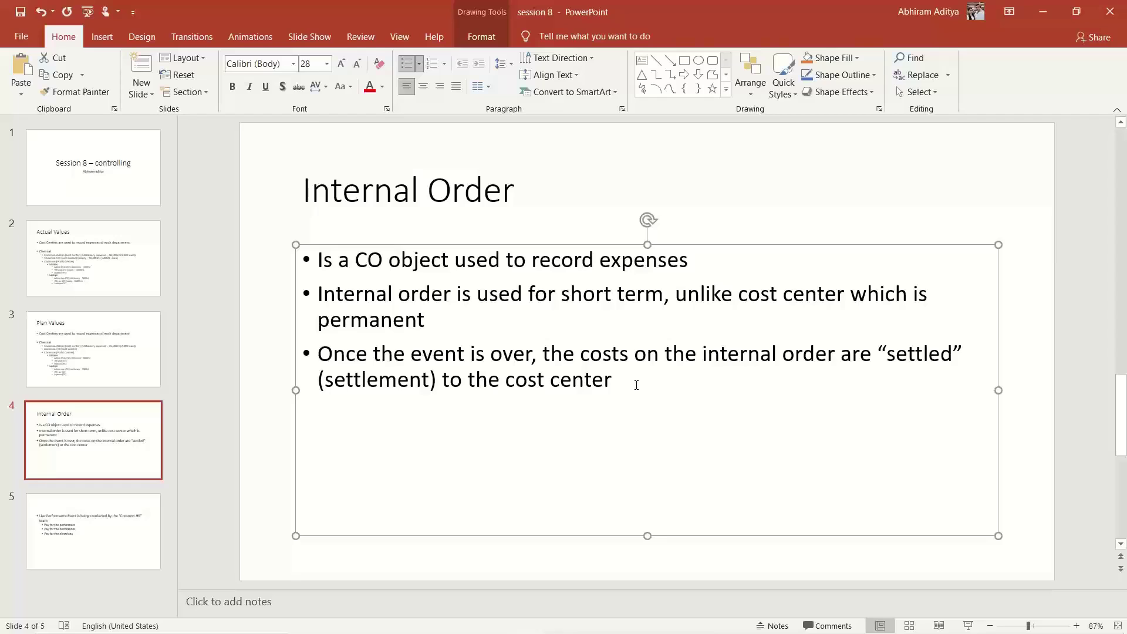
# Switch to SAP, run transaction spro and display the SAP Reference IMG
pyautogui.click(279, 392)
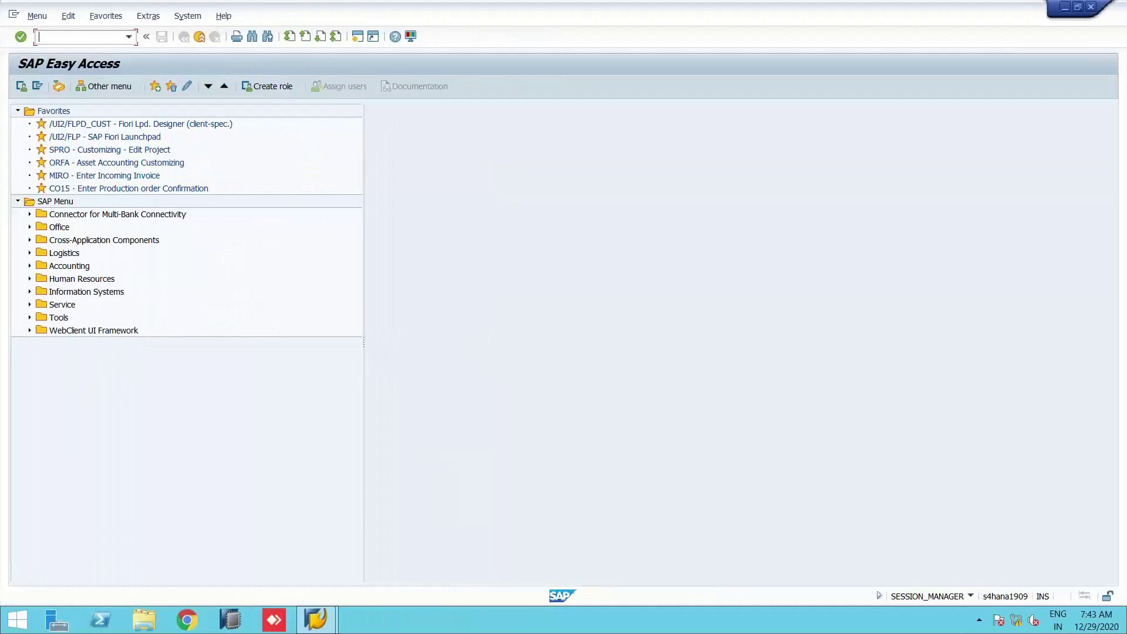
pyautogui.write('spro')
pyautogui.press('Return')
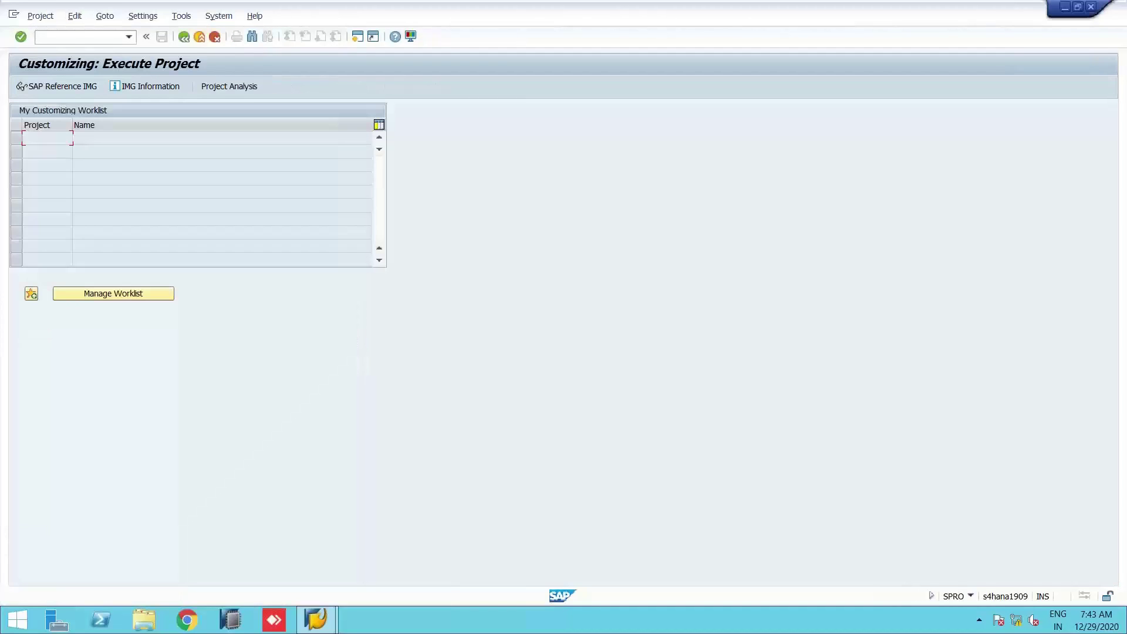
pyautogui.press('F5')
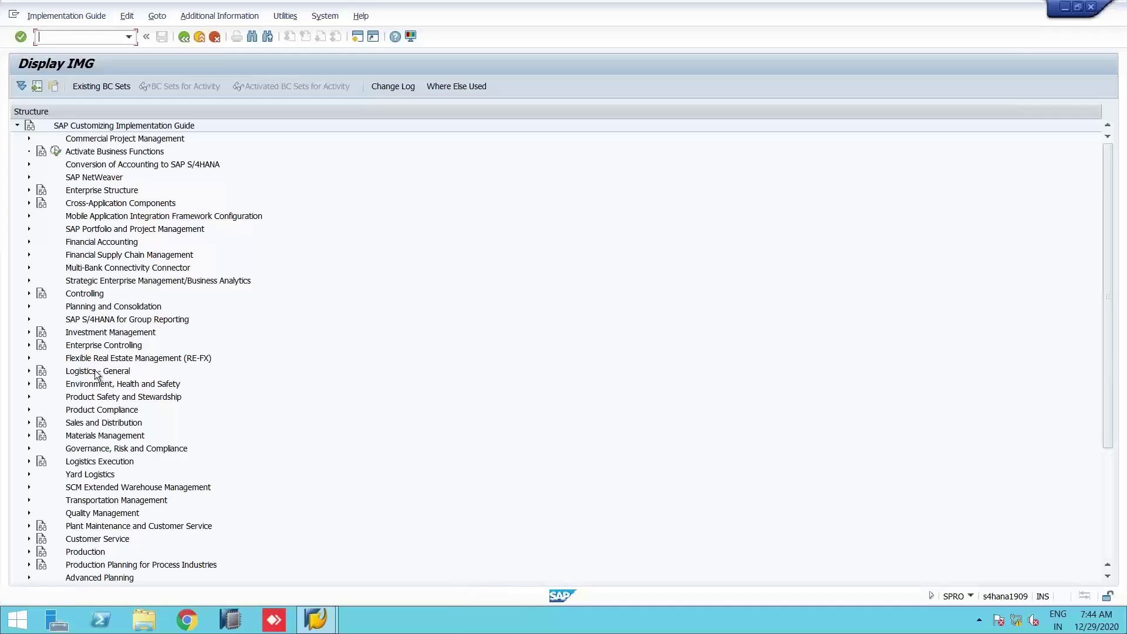
# Open the Activate Order Management in Controlling Area activity, located under Controlling and Internal Orders in the IMG
pyautogui.doubleClick(74, 295)
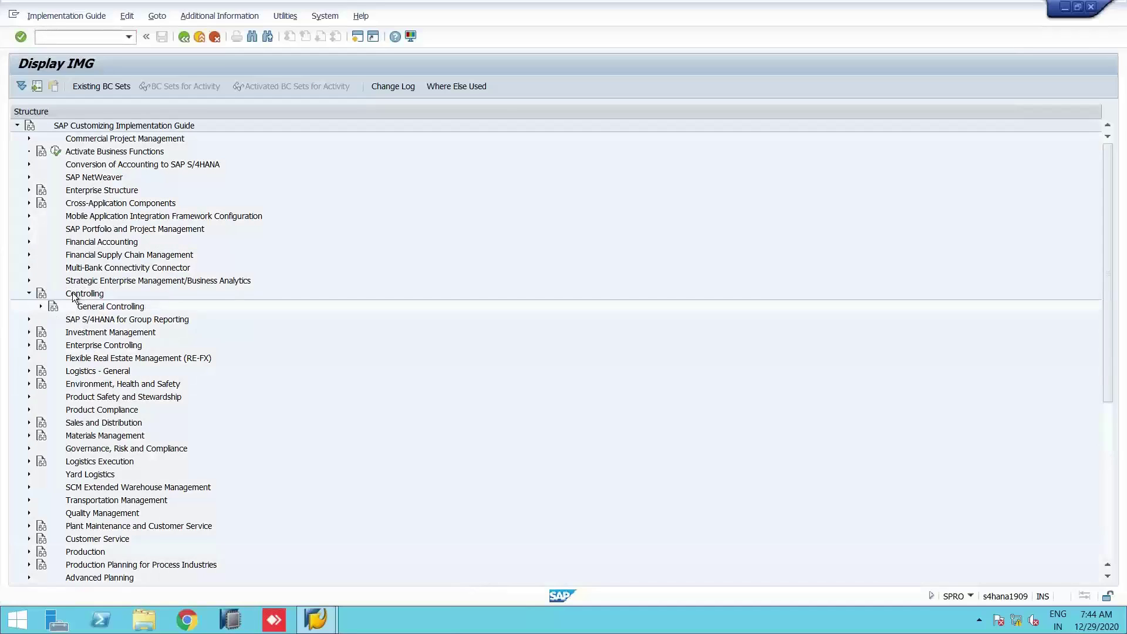
pyautogui.press('Down')
pyautogui.press('Down')
pyautogui.press('Right')
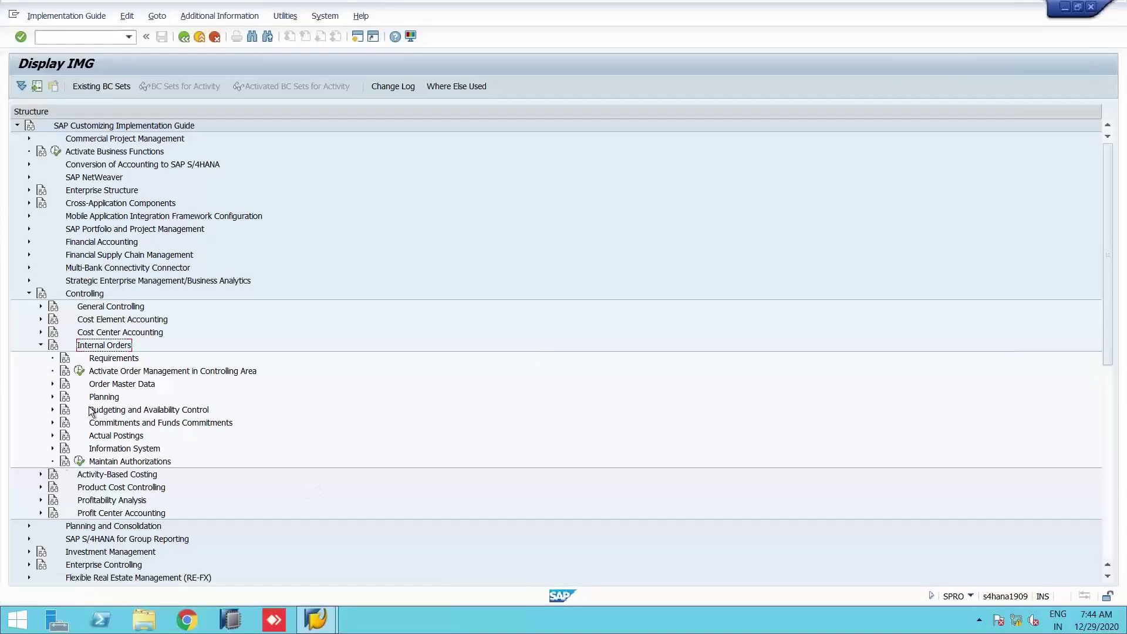
pyautogui.click(103, 386)
pyautogui.press('Up')
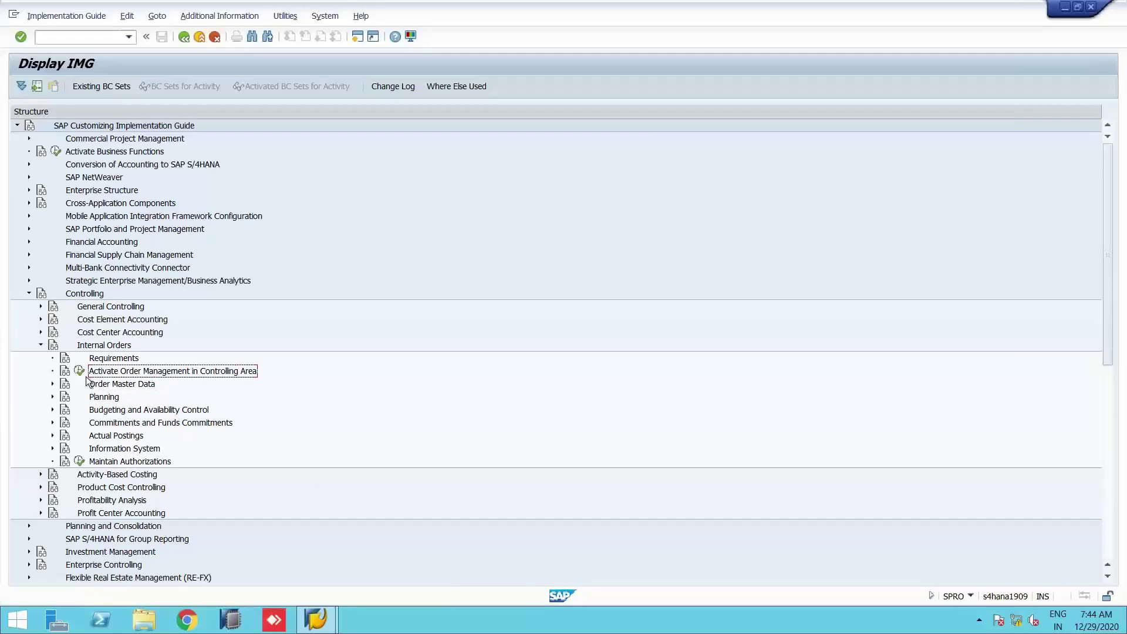
pyautogui.click(81, 370)
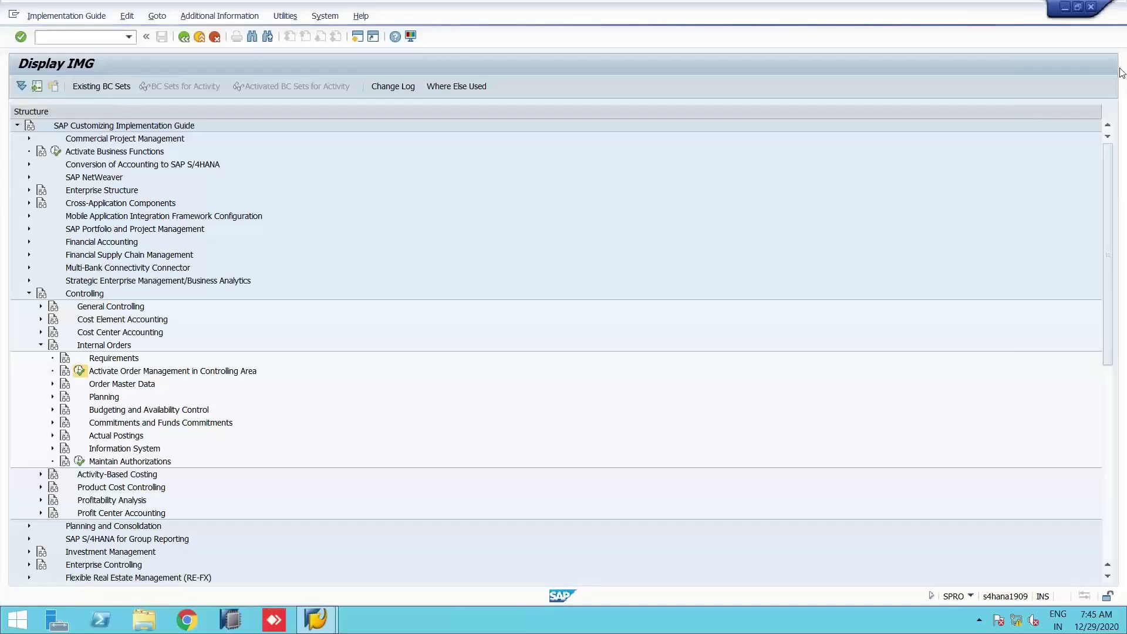
pyautogui.press('F2')
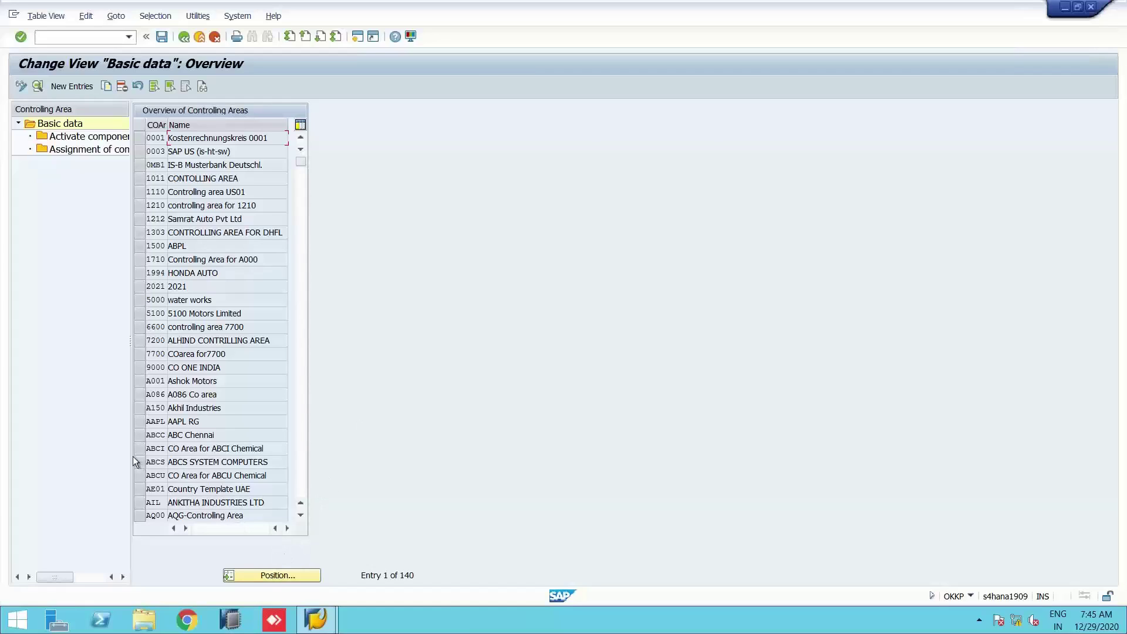
# Check the Order Management component setting of controlling area ABCC and return to the IMG structure
pyautogui.click(137, 435)
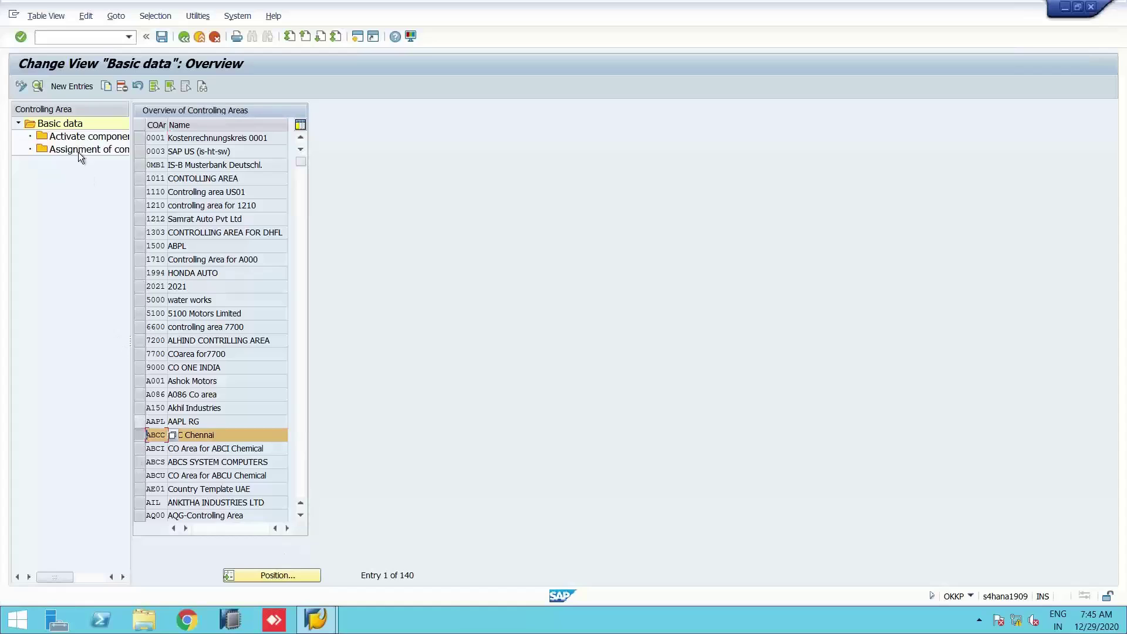
pyautogui.doubleClick(73, 137)
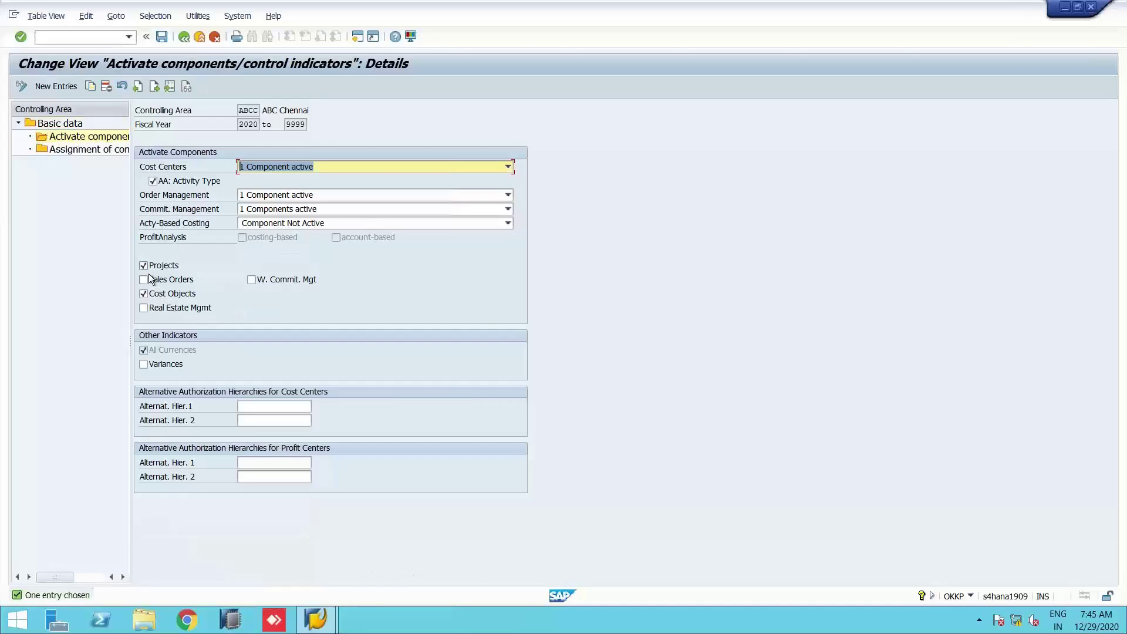
pyautogui.click(291, 199)
pyautogui.click(296, 207)
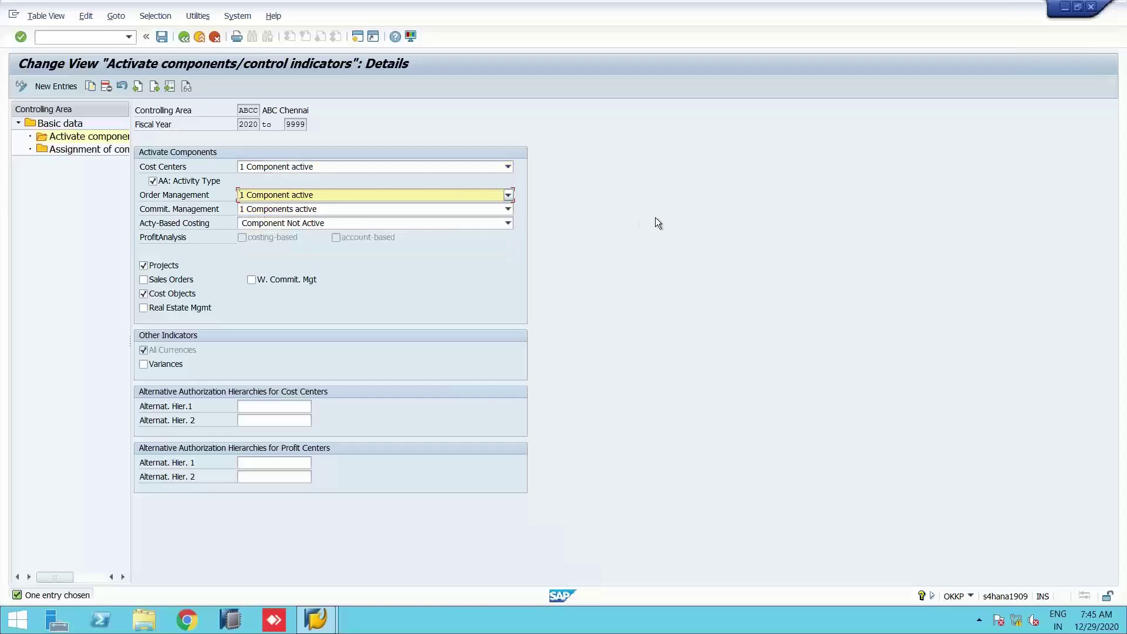
pyautogui.press('F3')
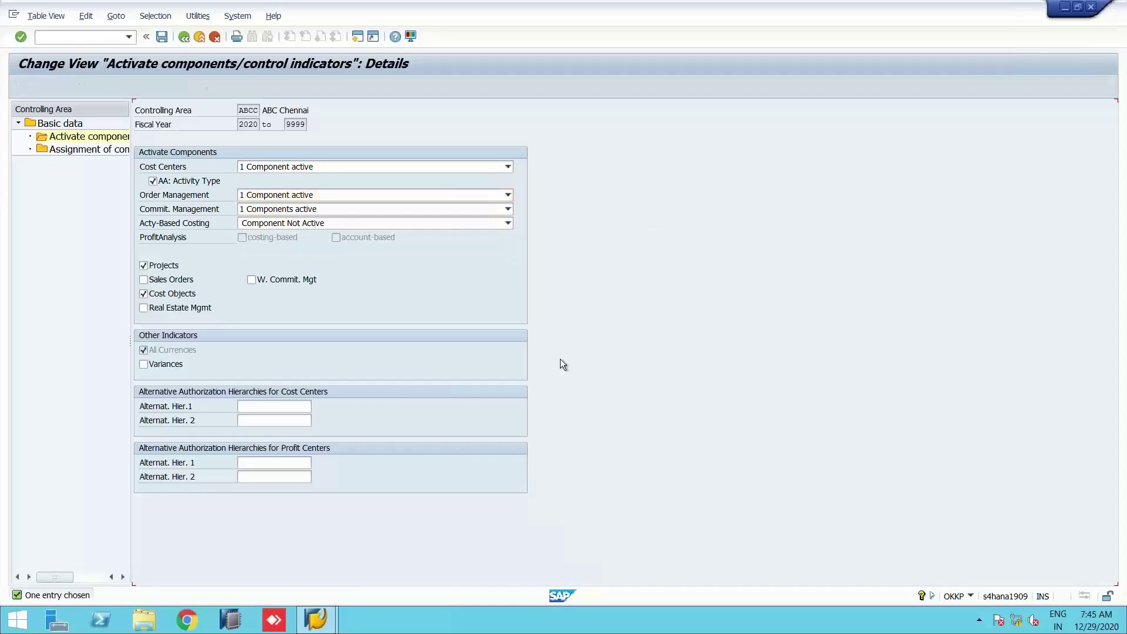
pyautogui.press('F3')
pyautogui.press('F3')
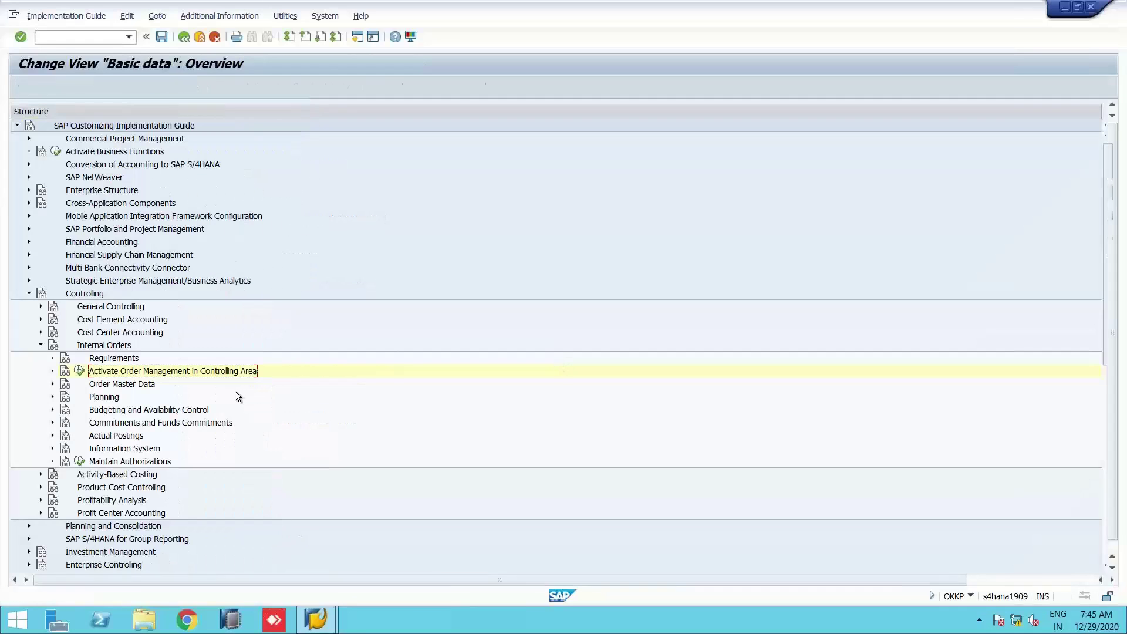
# Open the Define Order Types activity under Order Master Data and check the Model order type
pyautogui.click(52, 384)
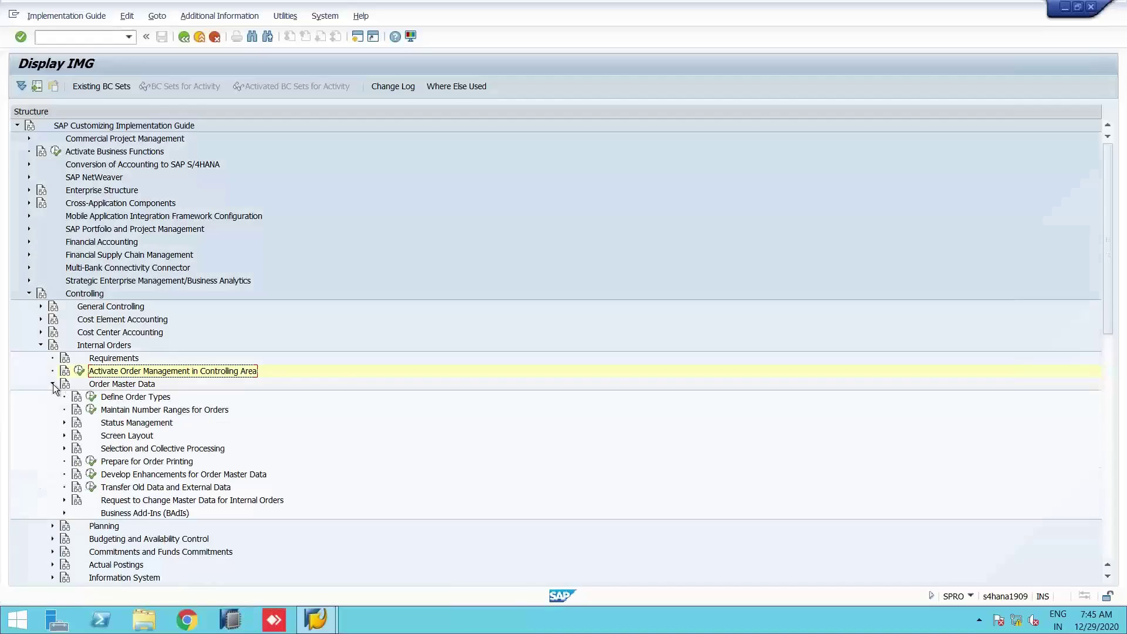
pyautogui.click(91, 397)
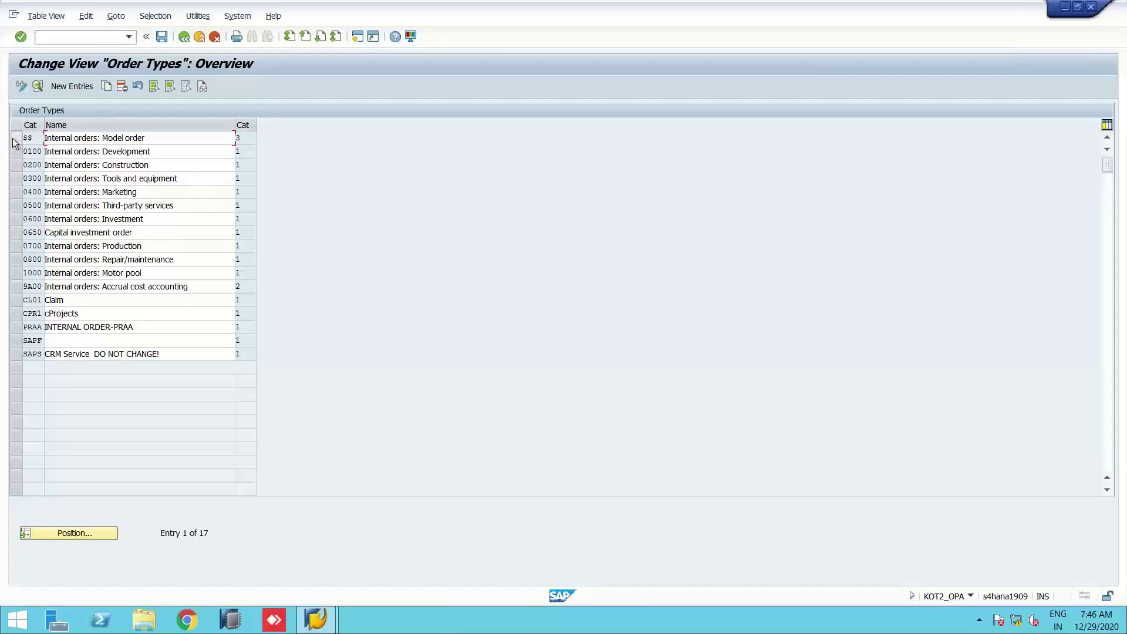
pyautogui.click(155, 142)
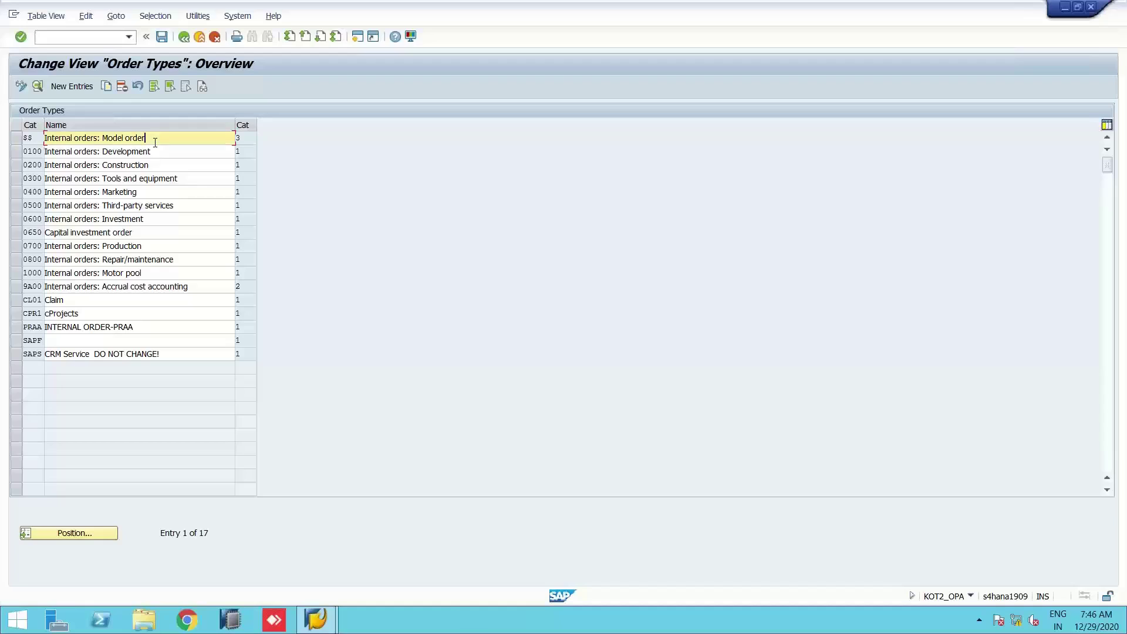
pyautogui.press('BackSpace')
# Examine the Investment order type 0600 in the order types list
pyautogui.click(149, 219)
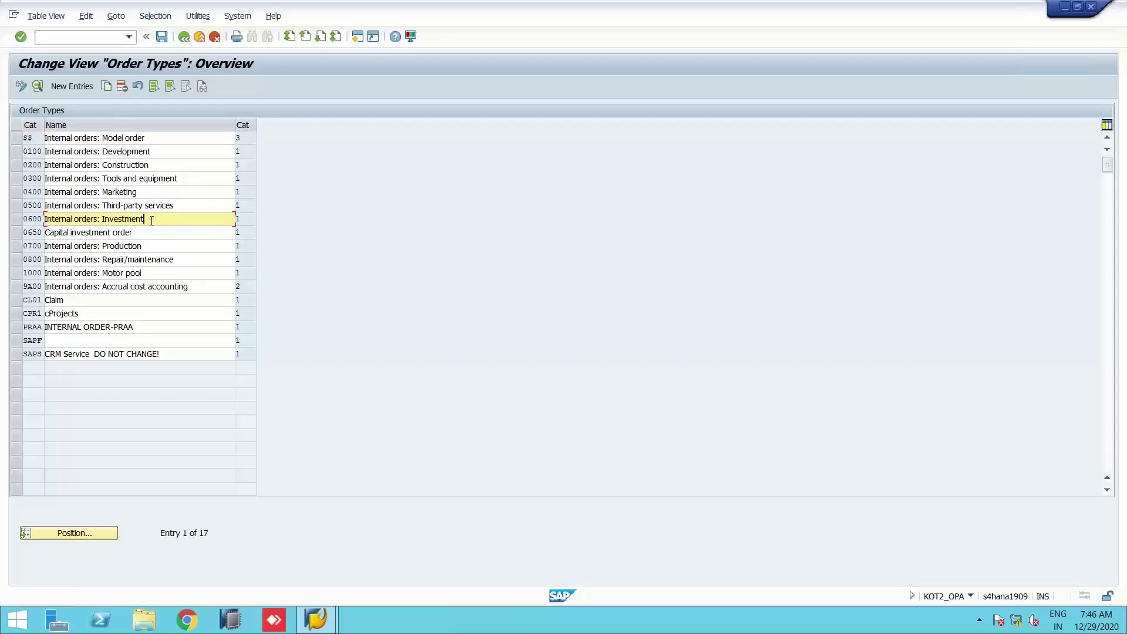
pyautogui.hotkey('shift', 'Left')
pyautogui.hotkey('shift', 'Left')
pyautogui.hotkey('shift', 'Left')
pyautogui.hotkey('shift', 'Left')
pyautogui.hotkey('shift', 'Left')
pyautogui.hotkey('shift', 'Left')
pyautogui.hotkey('shift', 'Left')
pyautogui.hotkey('shift', 'Left')
pyautogui.hotkey('shift', 'Left')
pyautogui.hotkey('shift', 'Left')
pyautogui.hotkey('shift', 'Left')
pyautogui.hotkey('shift', 'Left')
pyautogui.hotkey('shift', 'Left')
pyautogui.hotkey('shift', 'Left')
pyautogui.hotkey('shift', 'Left')
pyautogui.hotkey('shift', 'Left')
pyautogui.hotkey('shift', 'Left')
pyautogui.hotkey('shift', 'Left')
pyautogui.hotkey('shift', 'Left')
pyautogui.hotkey('shift', 'Left')
pyautogui.press('Left')
# Copy order type 0600 as order type ABCE with the name "ABCC Events Internal Order"
pyautogui.click(17, 219)
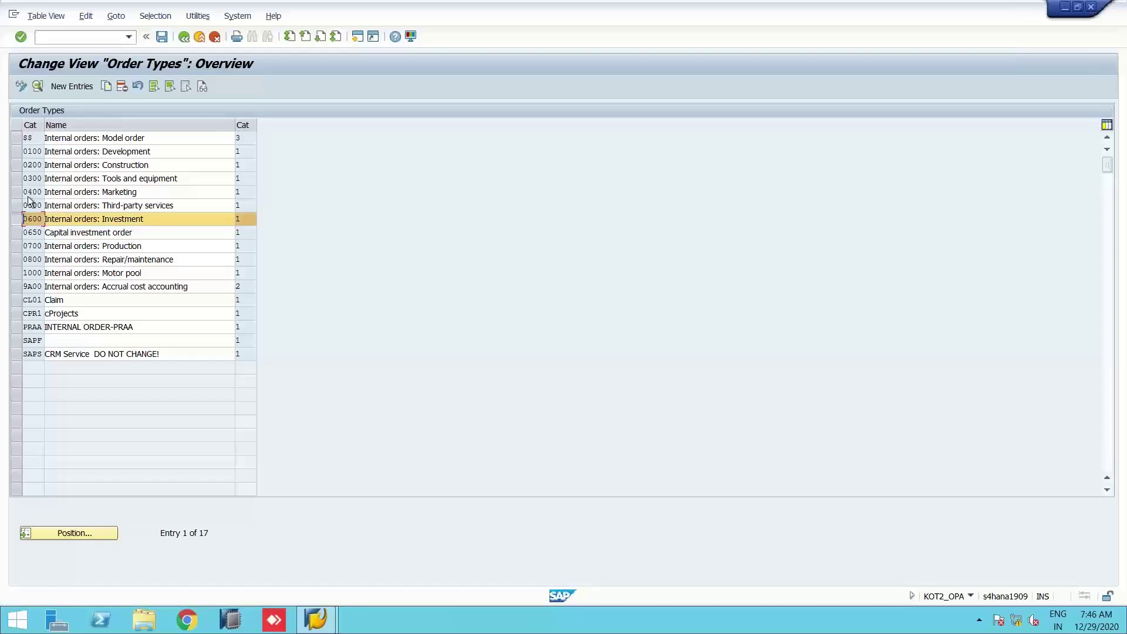
pyautogui.click(106, 86)
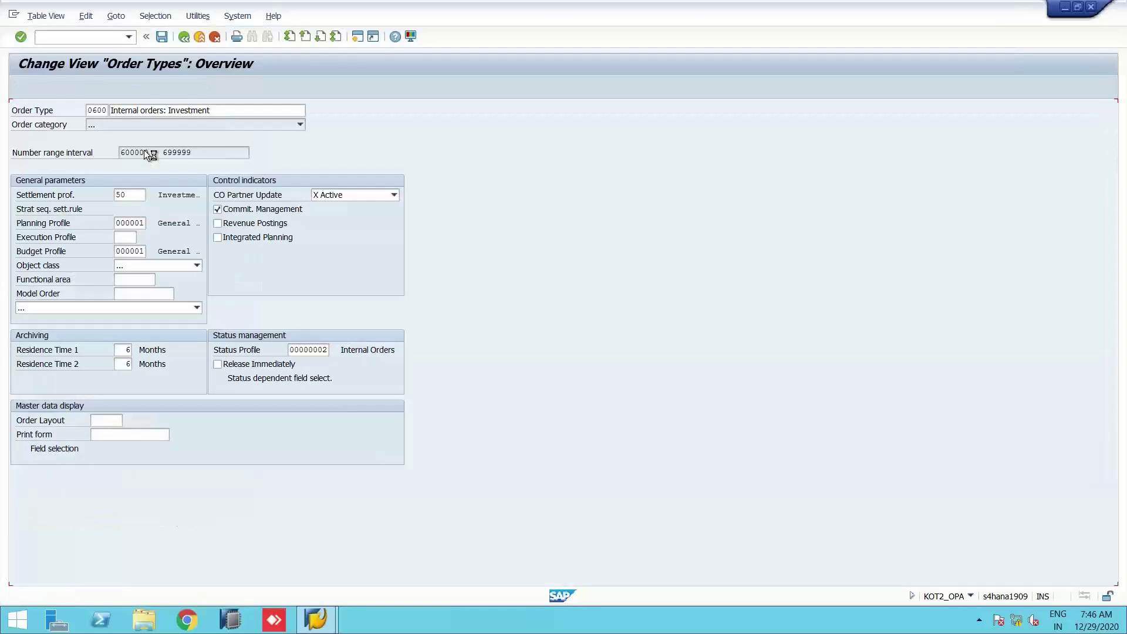
pyautogui.write('AB')
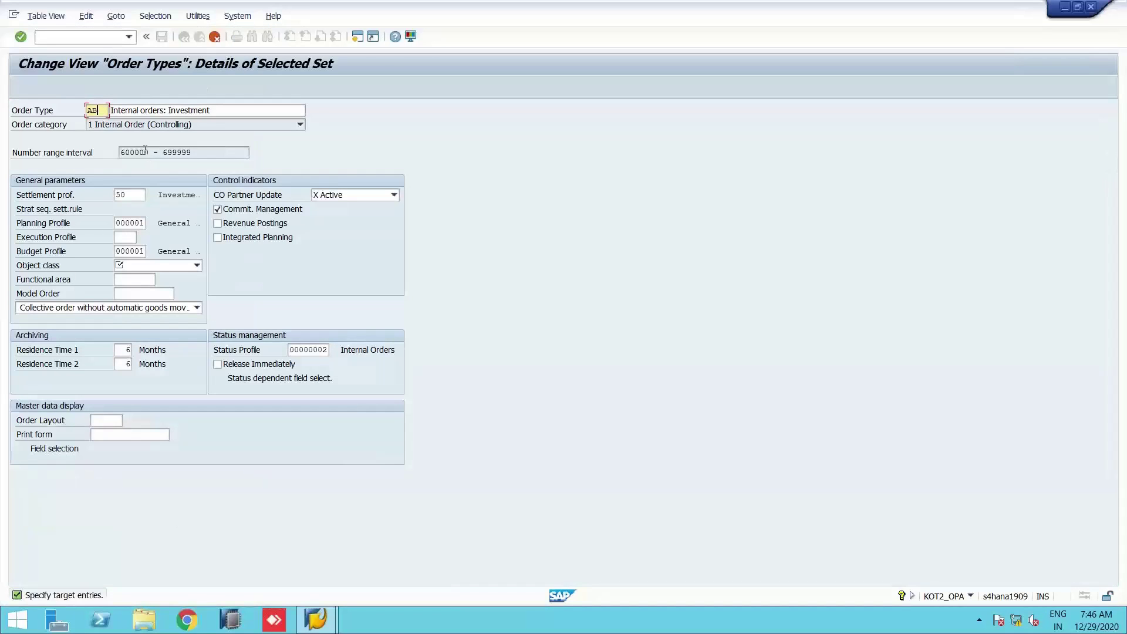
pyautogui.write('CE')
pyautogui.press('Tab')
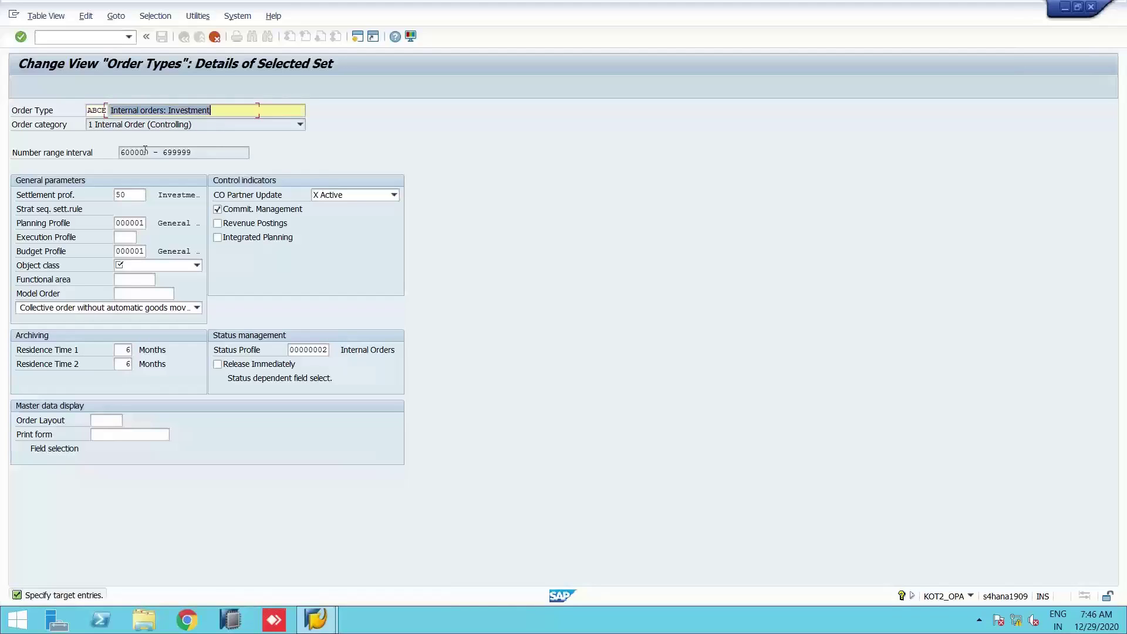
pyautogui.write('ABCC Eve')
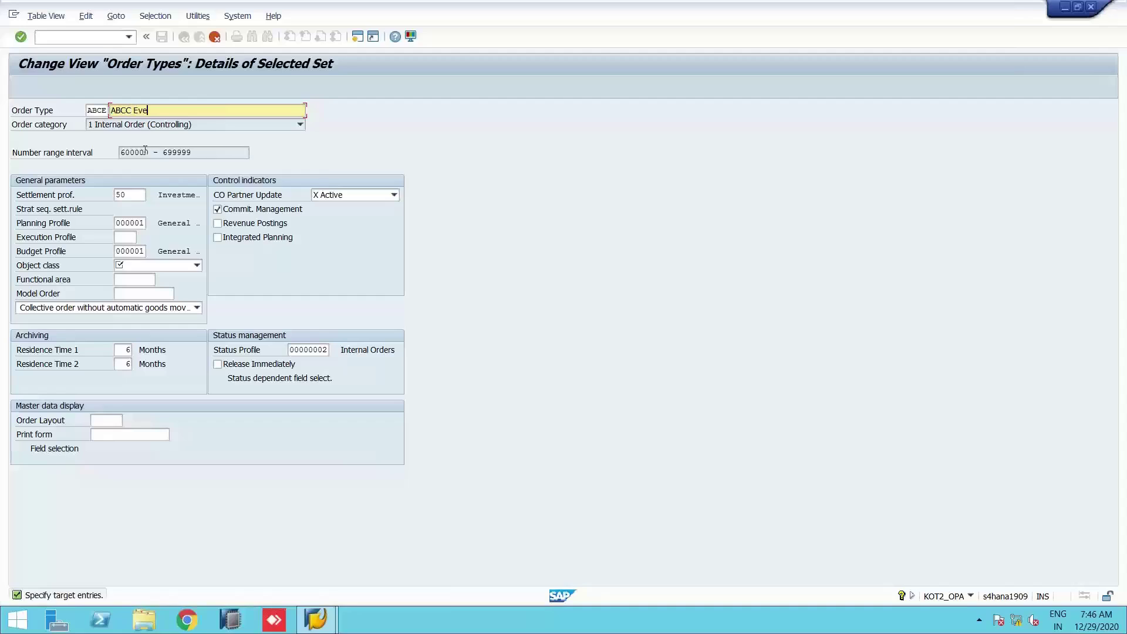
pyautogui.write('nts Internal Order')
# Check the settlement profile of order type ABCE and review the planning profiles available for it
pyautogui.click(136, 198)
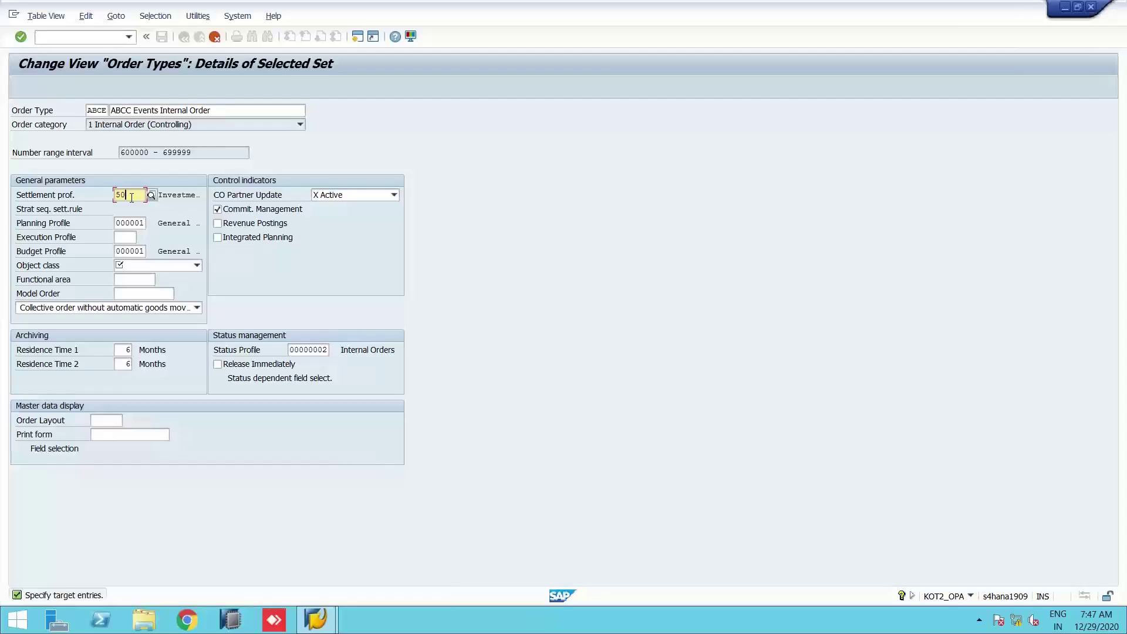
pyautogui.hotkey('shift', 'Left')
pyautogui.hotkey('shift', 'Left')
pyautogui.click(142, 225)
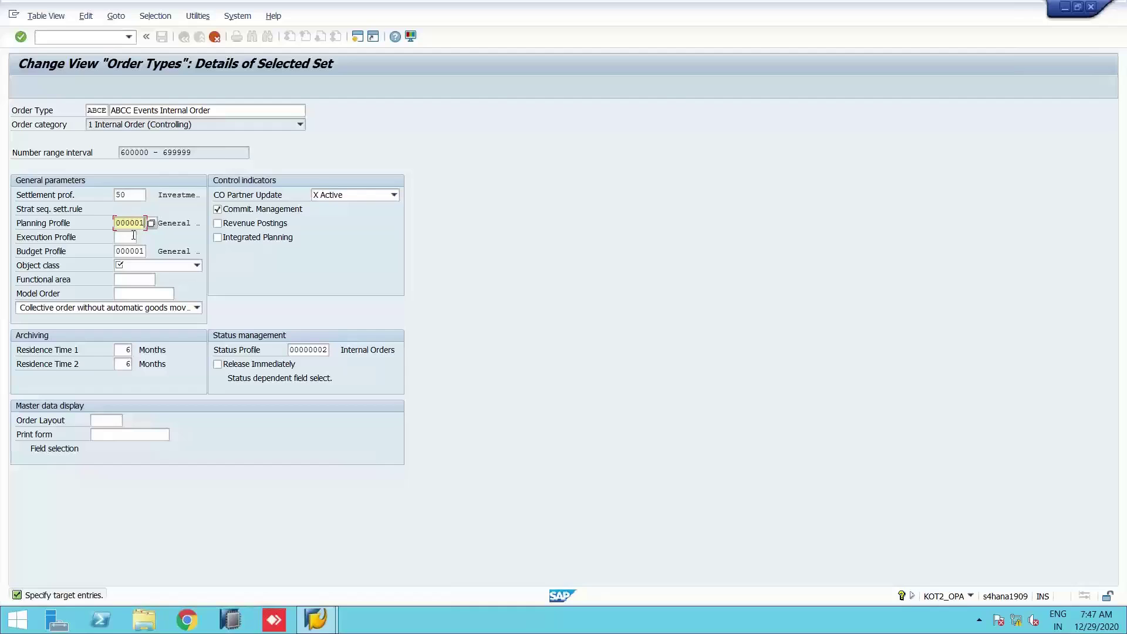
pyautogui.press('F4')
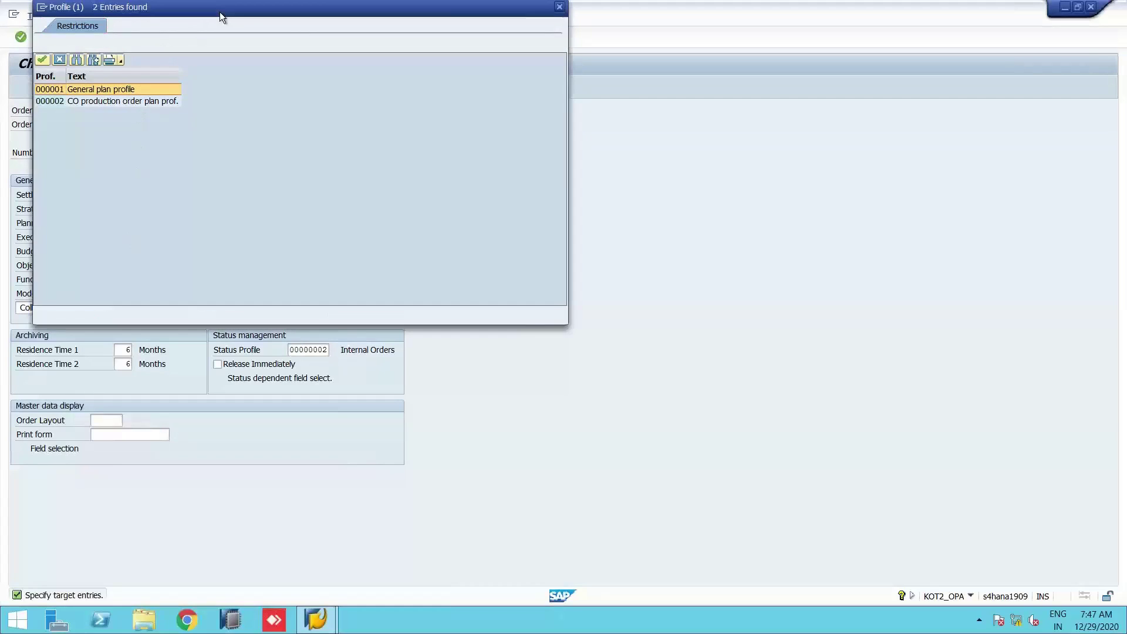
pyautogui.moveTo(220, 12); pyautogui.dragTo(498, 94)
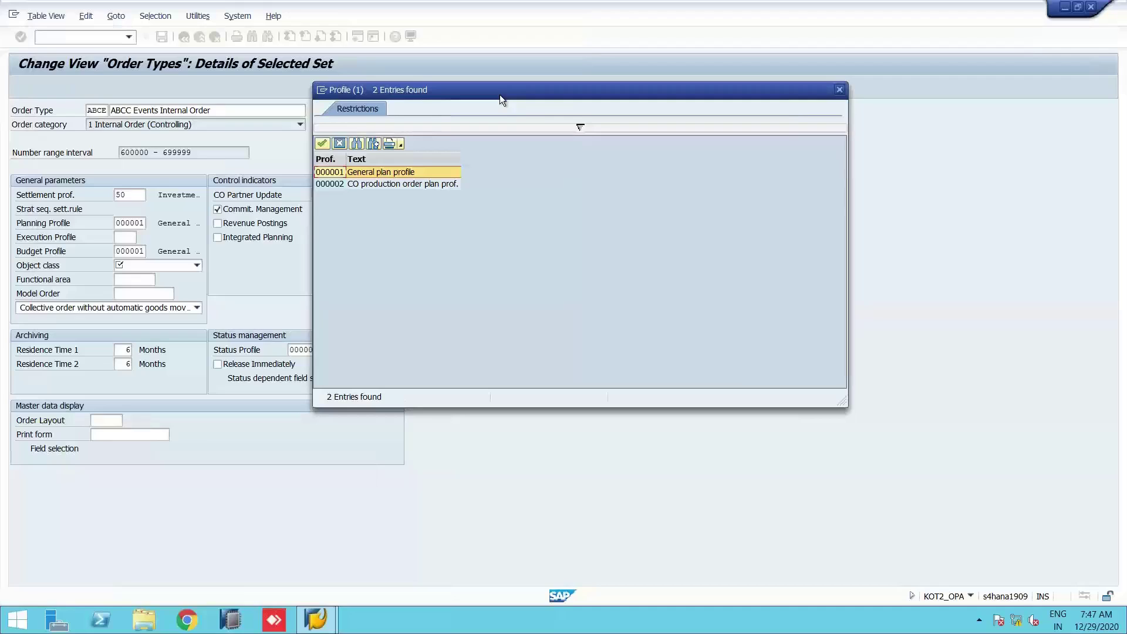
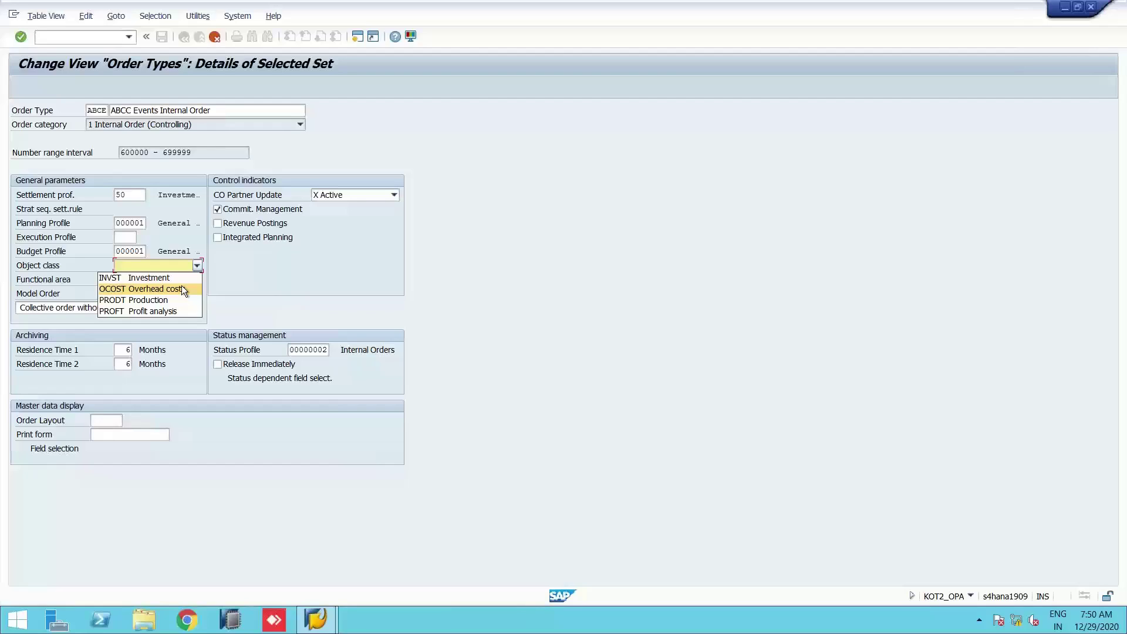
# Set the object class to OCOST Overhead costs and check the CO Partner Update options
pyautogui.click(181, 288)
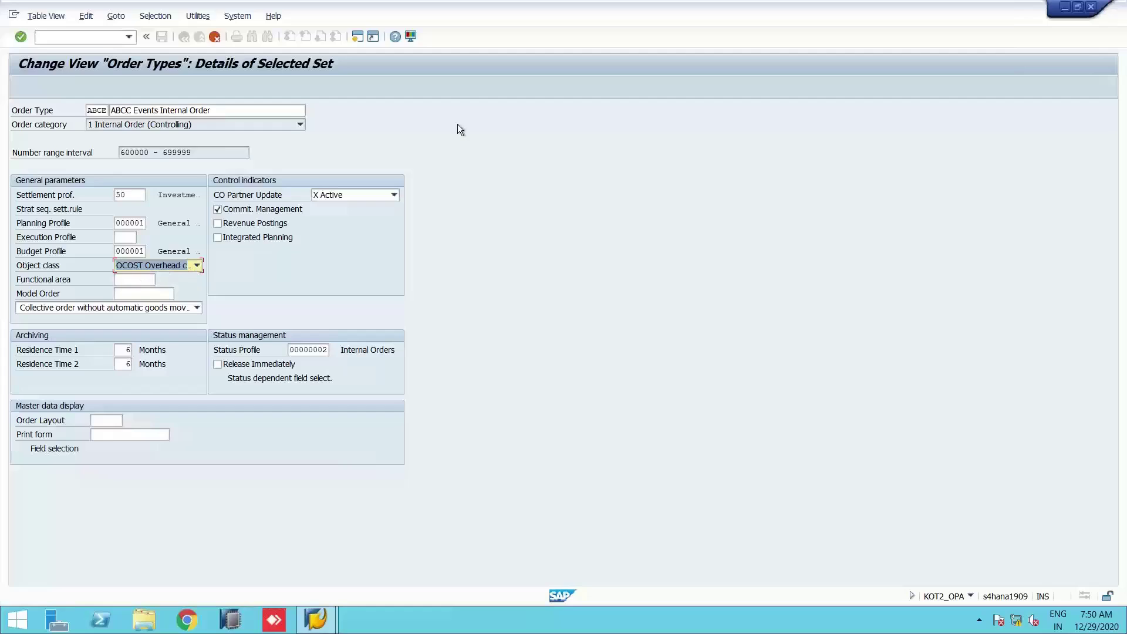
pyautogui.click(354, 198)
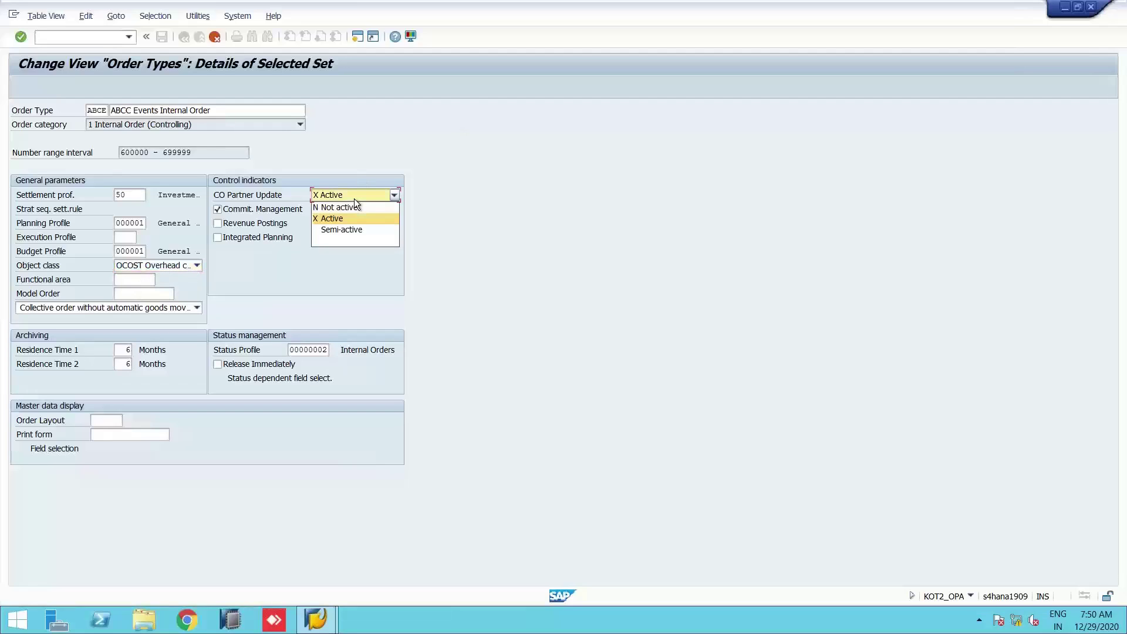
pyautogui.click(356, 198)
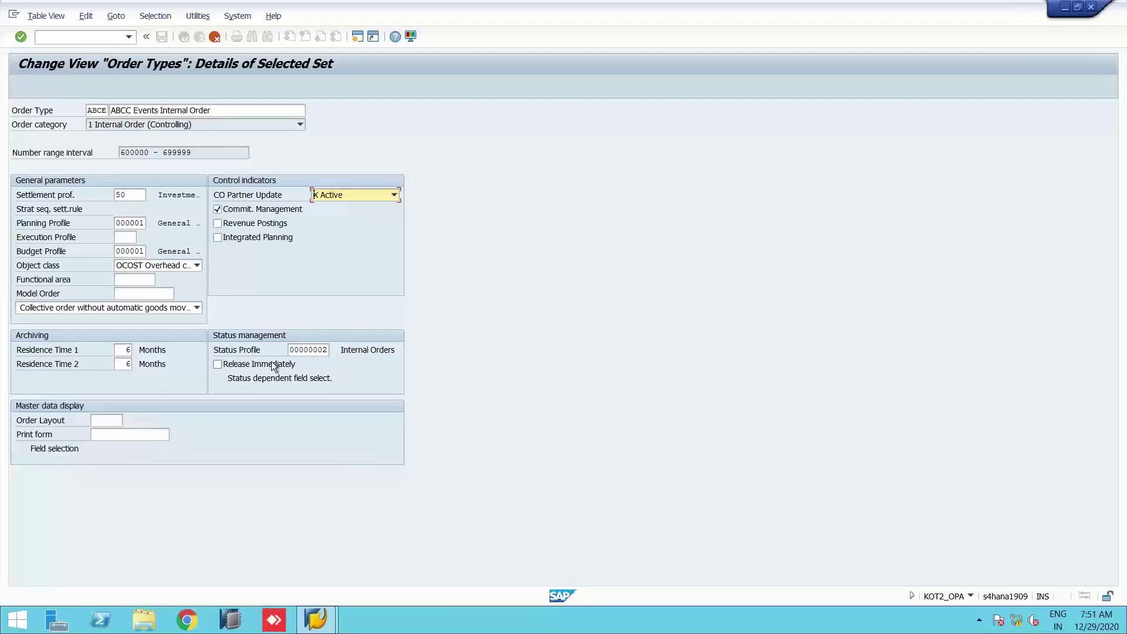
# Review the available status profiles for order type ABCE, keeping profile 00000002
pyautogui.click(317, 350)
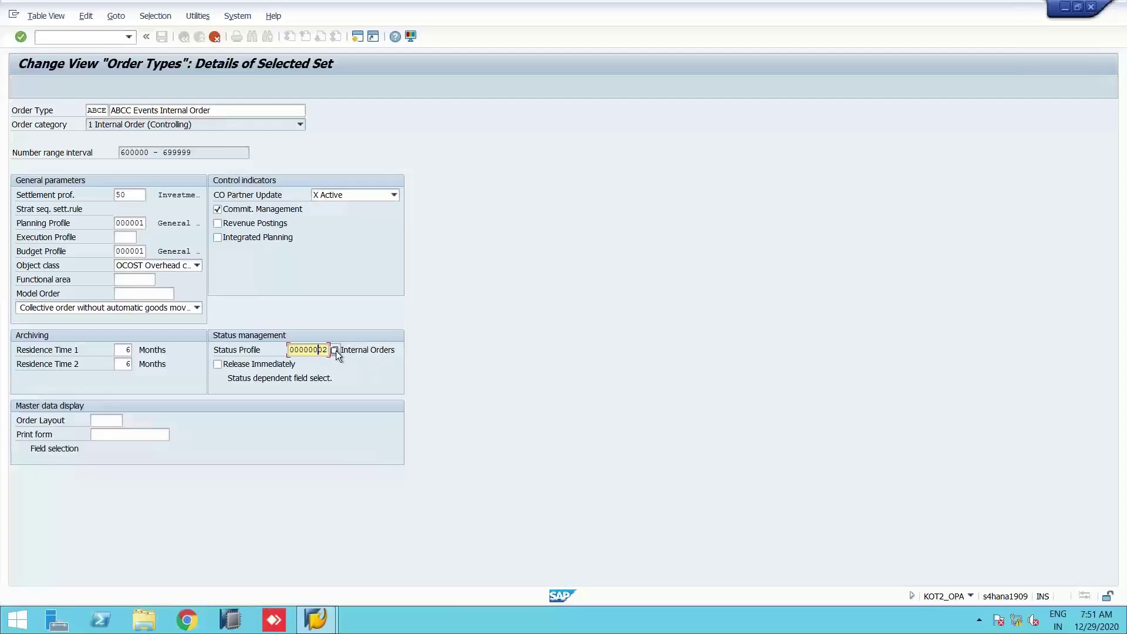
pyautogui.click(335, 350)
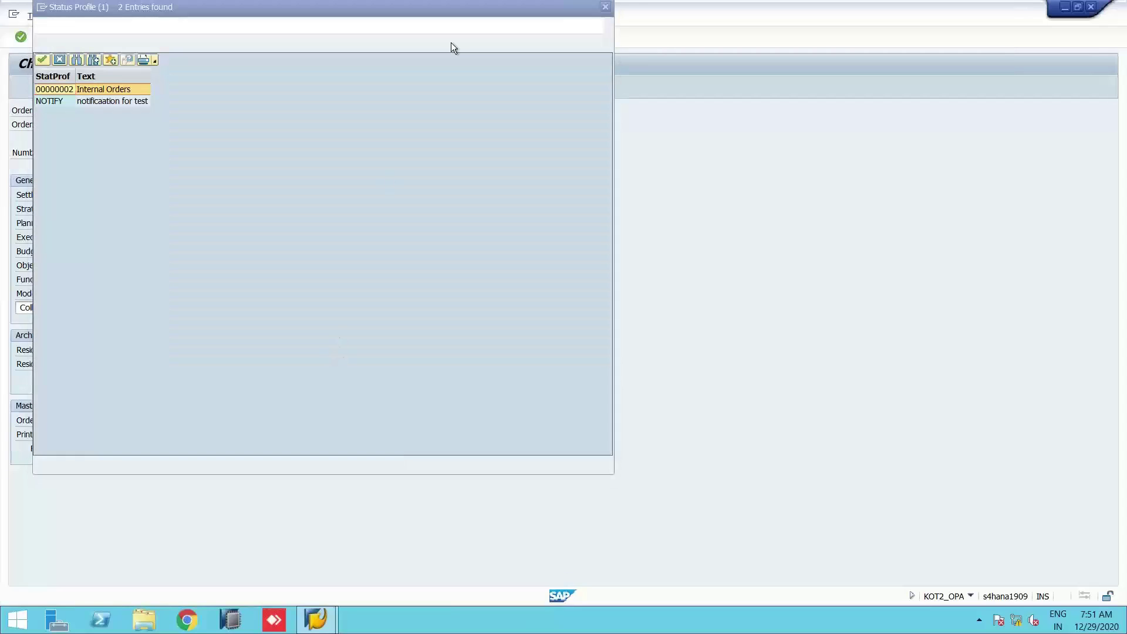
pyautogui.moveTo(421, 10); pyautogui.dragTo(738, 26)
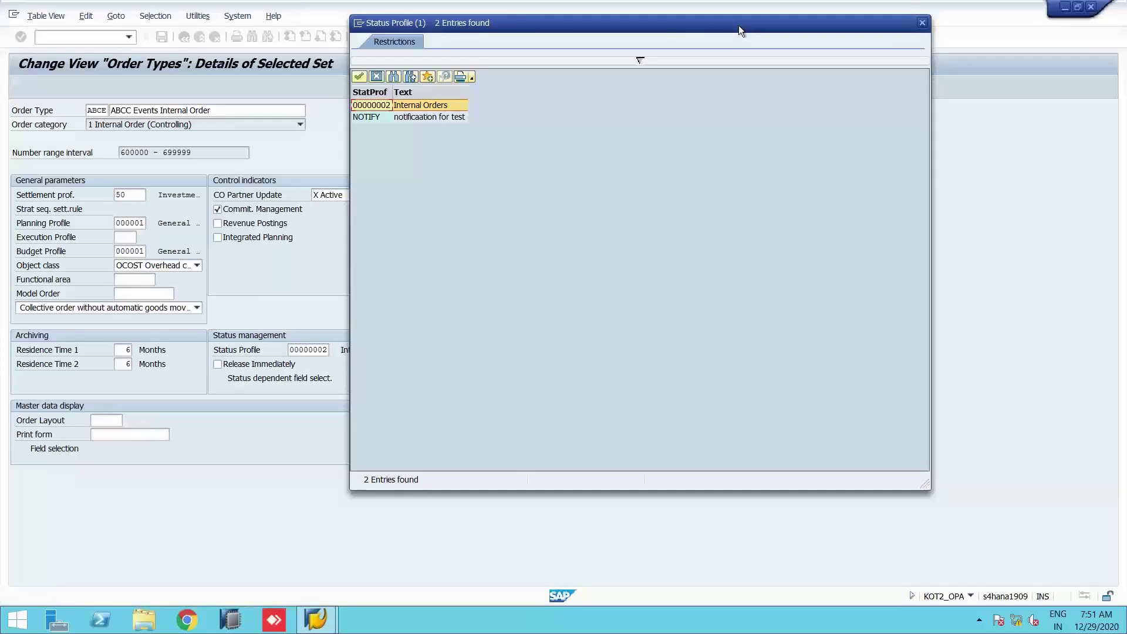
pyautogui.moveTo(738, 26); pyautogui.dragTo(795, 25)
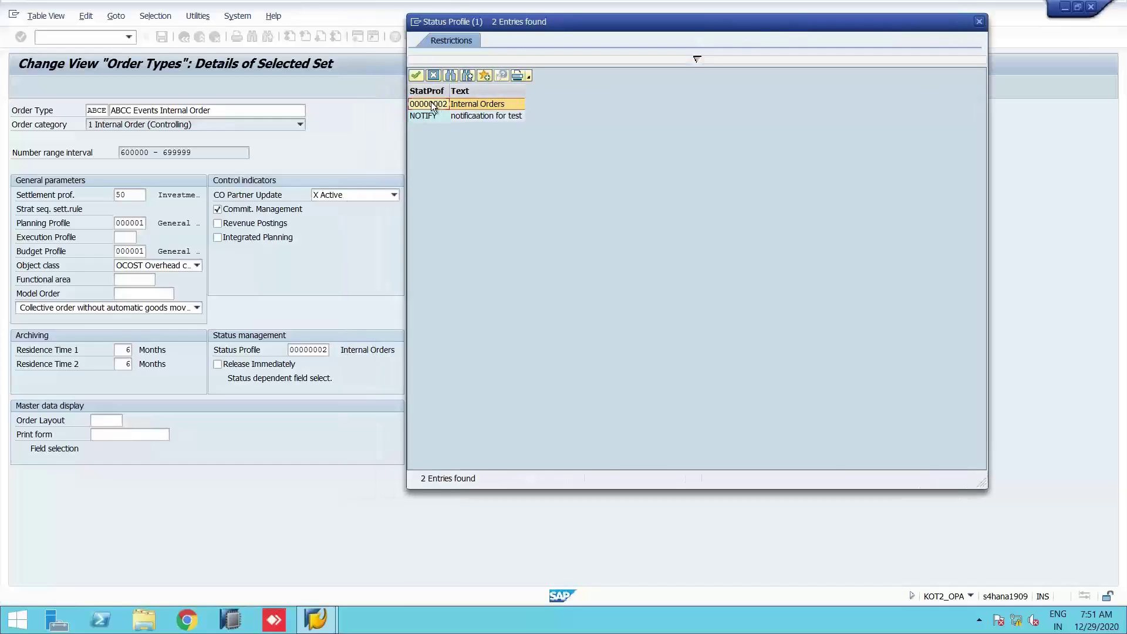
pyautogui.click(975, 23)
pyautogui.click(311, 349)
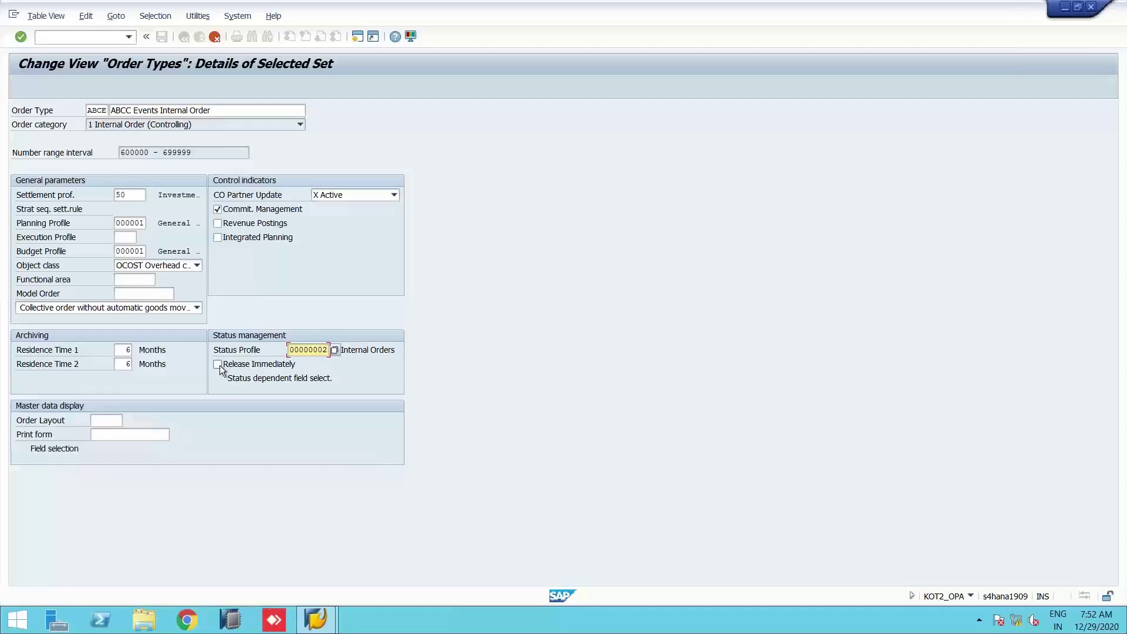
# Complete the copied order type, save it under customizing request S4HK900870 and return to the IMG structure
pyautogui.press('Tab')
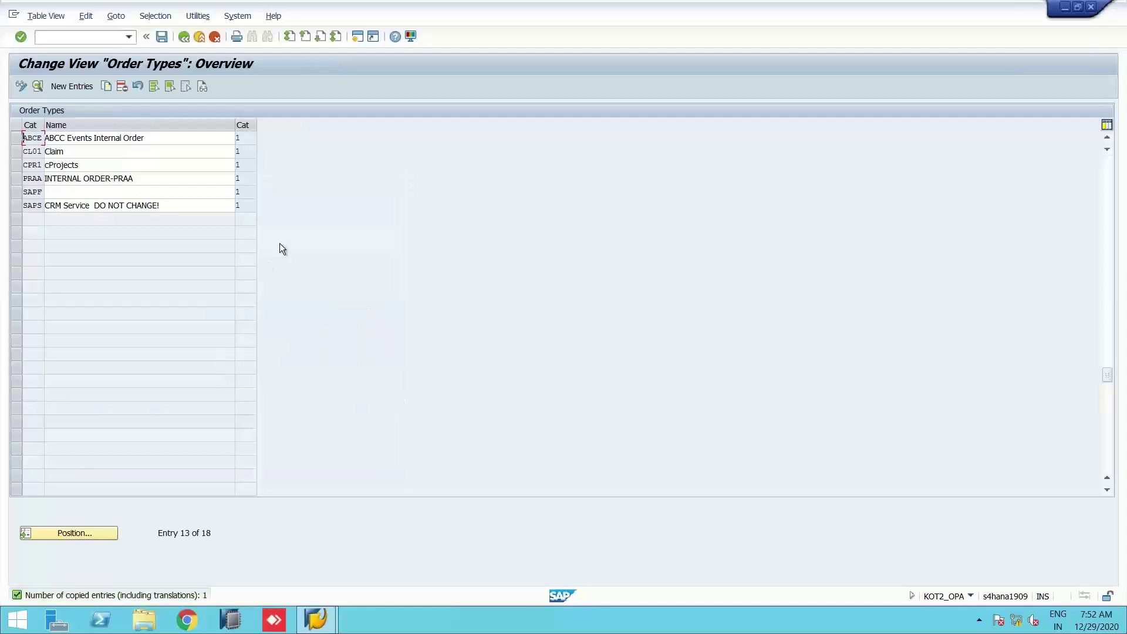
pyautogui.hotkey('ctrl', 's')
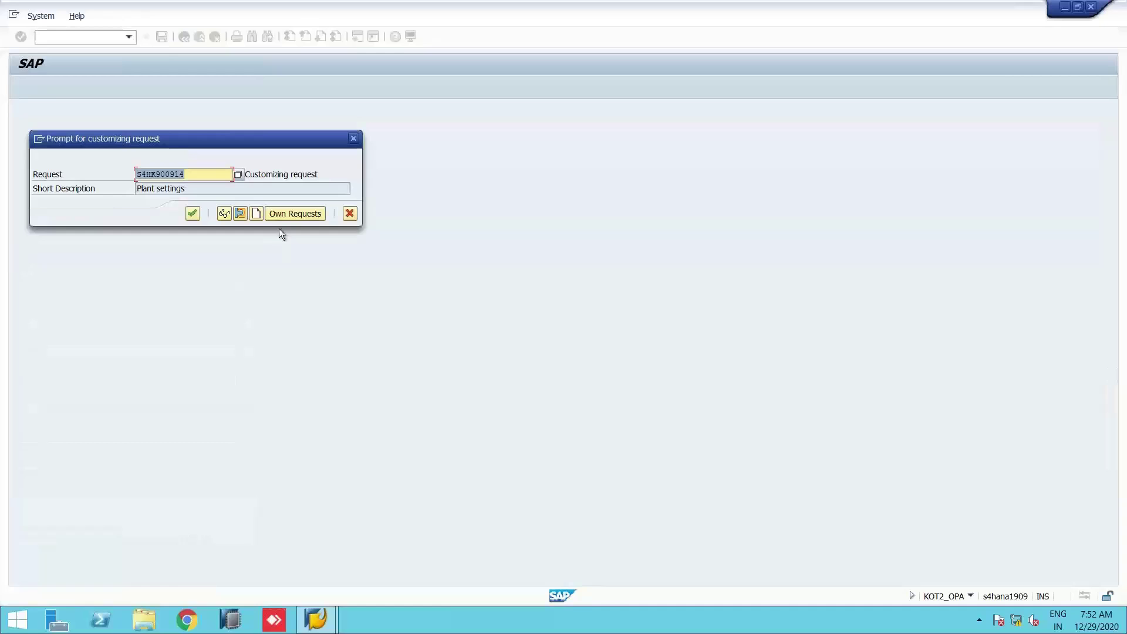
pyautogui.click(276, 216)
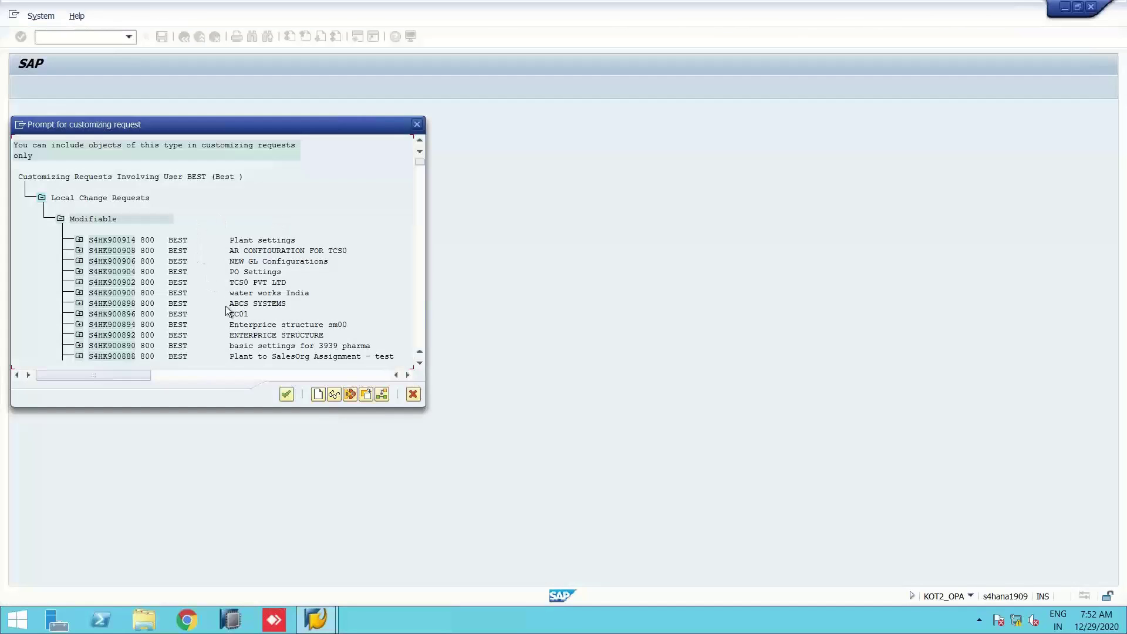
pyautogui.scroll(-4, 243, 319)
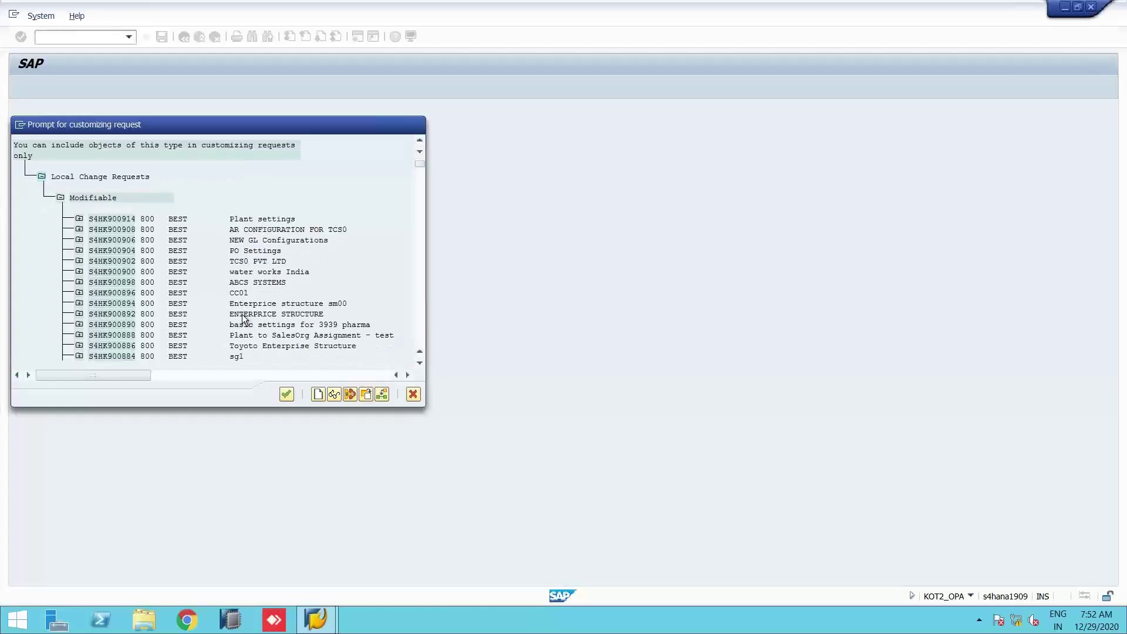
pyautogui.scroll(-7, 243, 317)
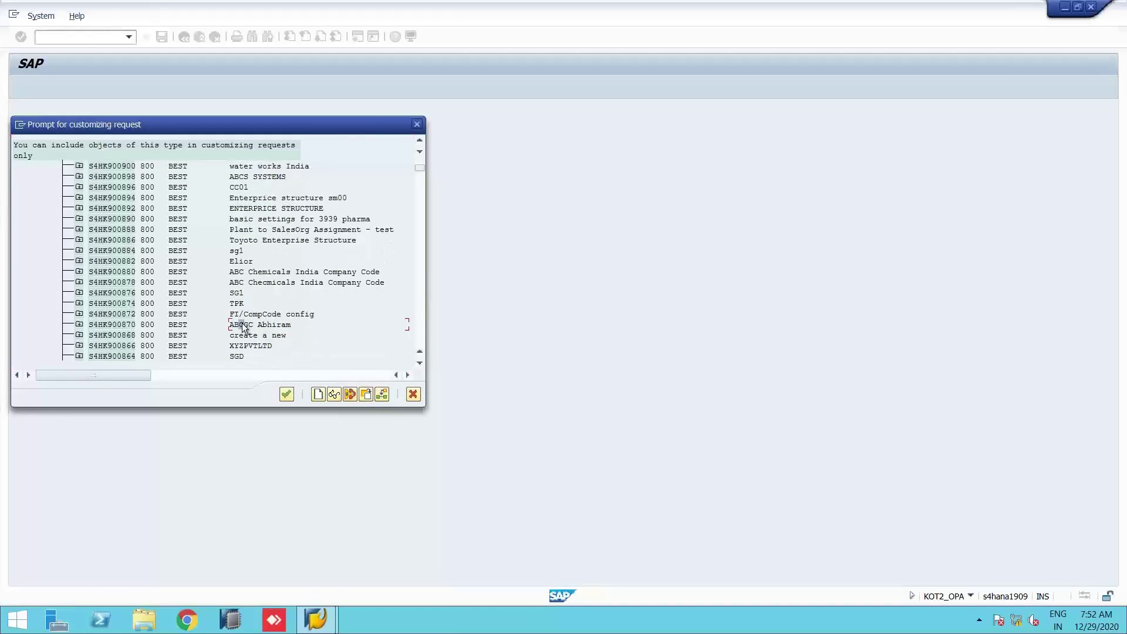
pyautogui.doubleClick(241, 323)
pyautogui.click(191, 213)
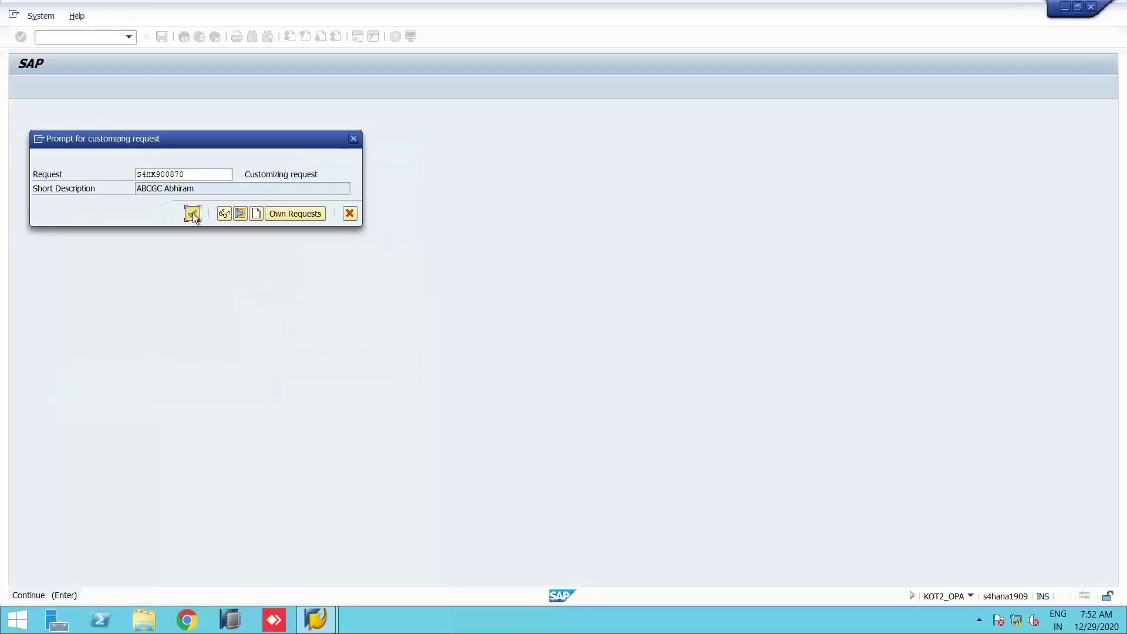
pyautogui.press('F3')
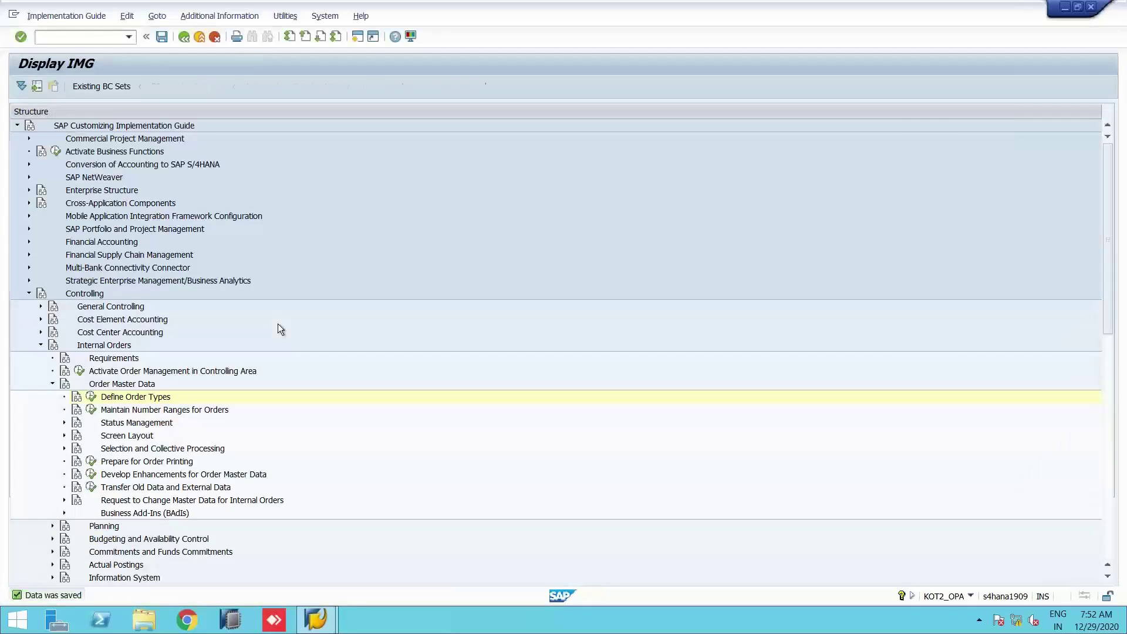
# Open the Maintain Number Ranges for Orders activity, review the order number intervals and display them for editing again
pyautogui.click(142, 413)
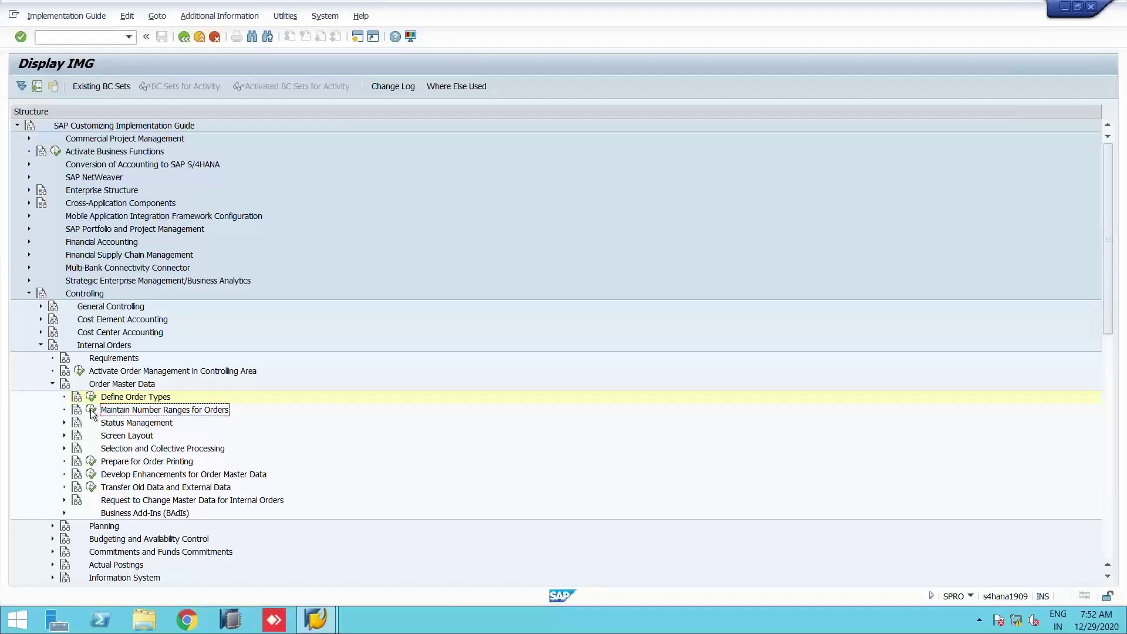
pyautogui.click(92, 410)
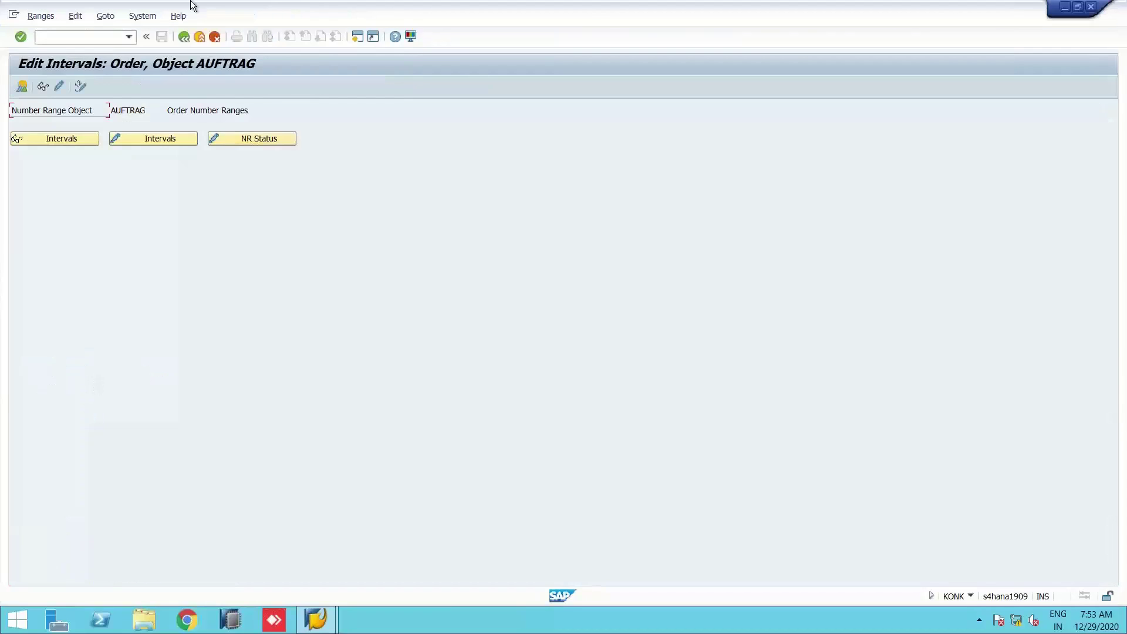
pyautogui.click(147, 141)
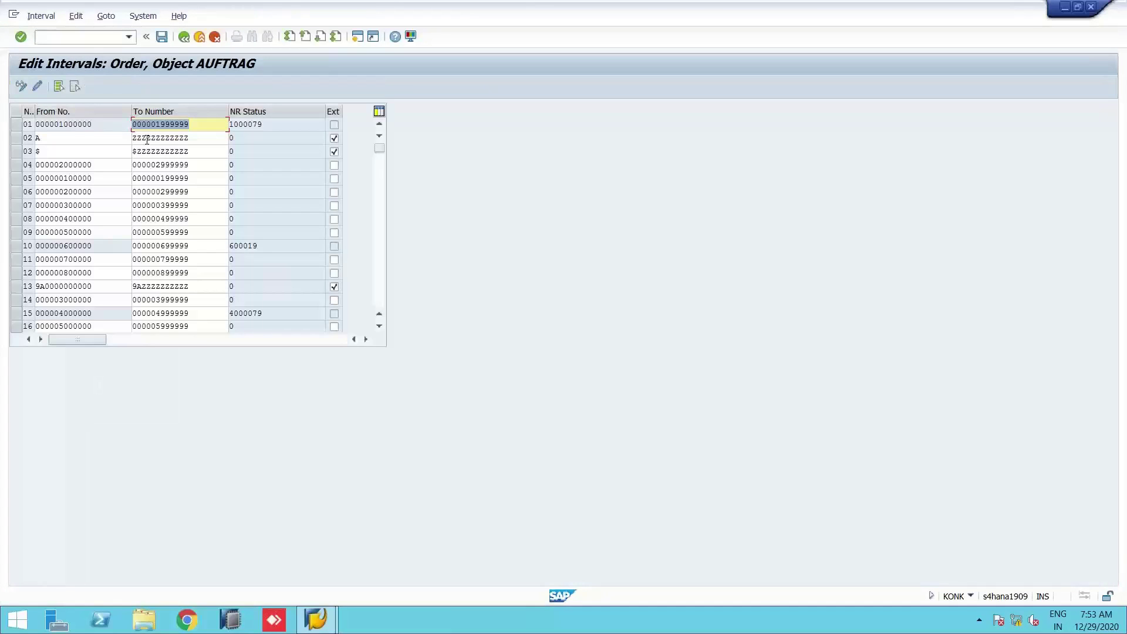
pyautogui.scroll(-2, 135, 253)
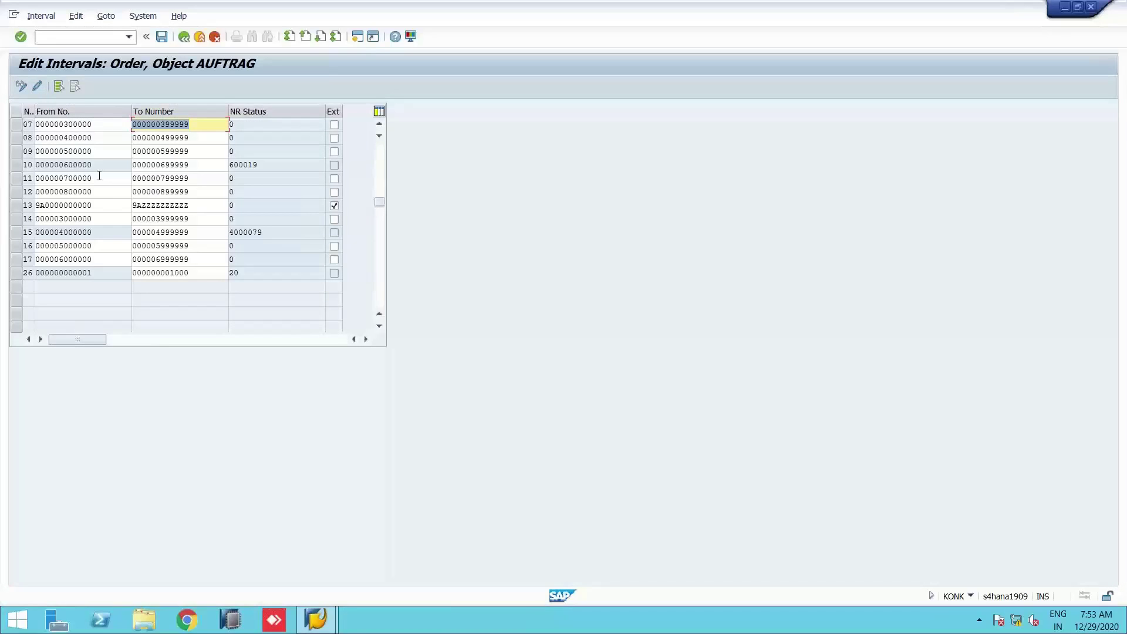
pyautogui.press('F3')
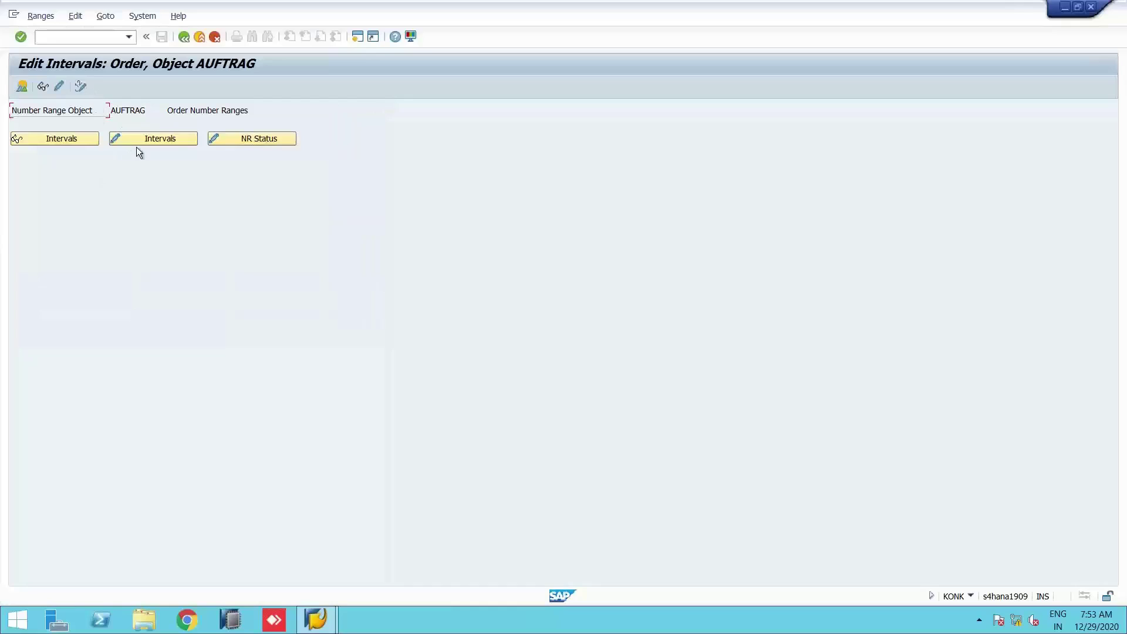
pyautogui.click(135, 144)
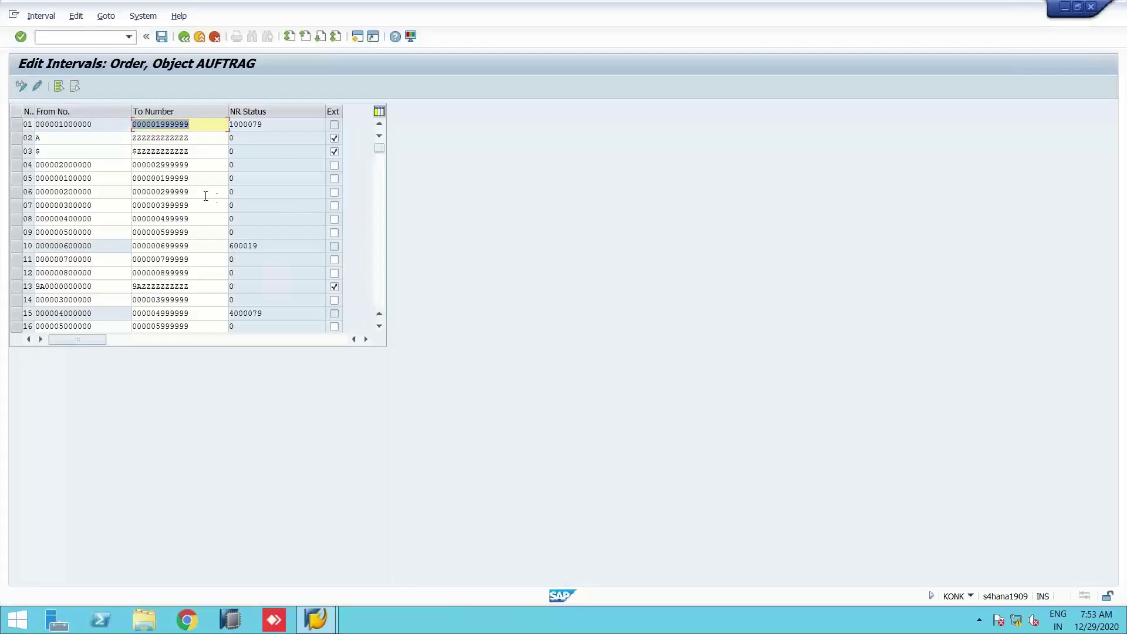
# Leave the order intervals, open the number range groups for editing and find the element matching abcc
pyautogui.click(15, 165)
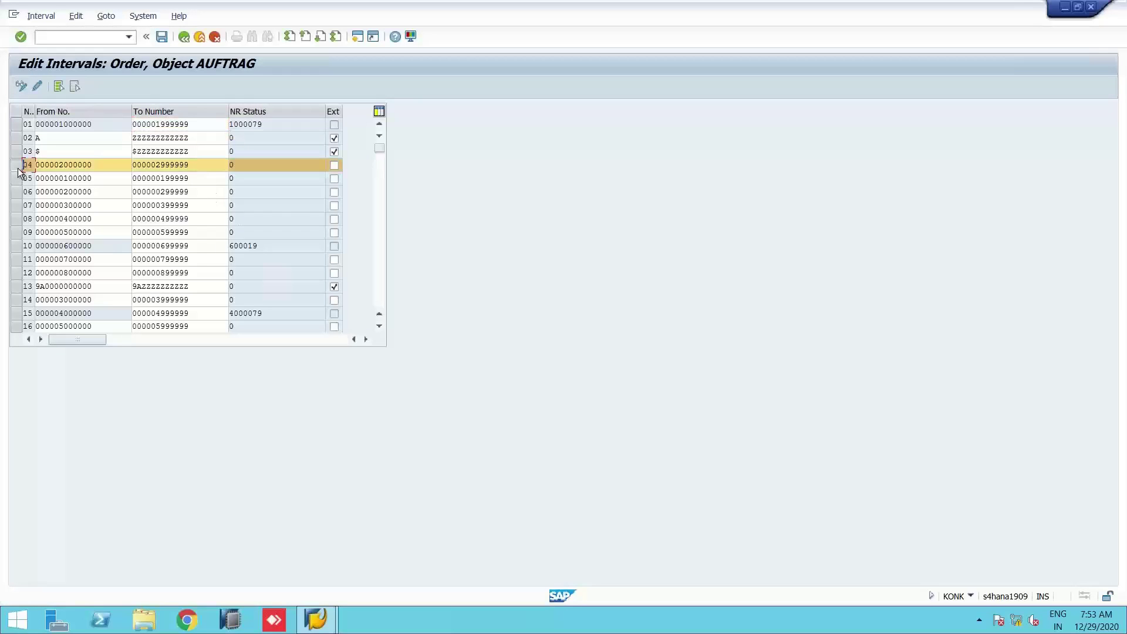
pyautogui.press('F3')
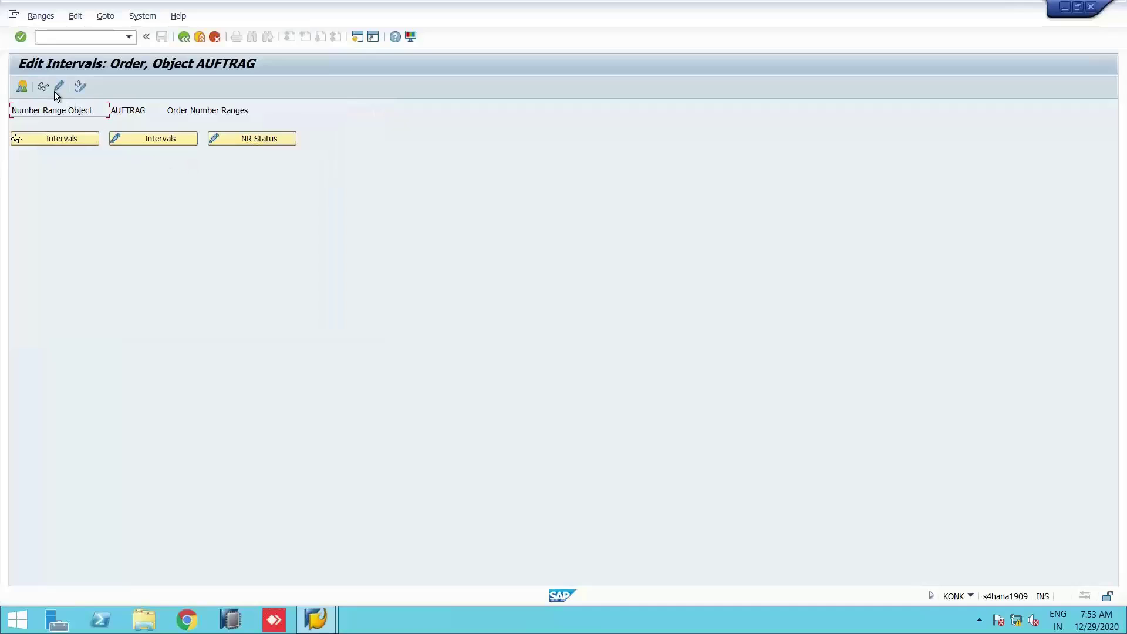
pyautogui.click(57, 87)
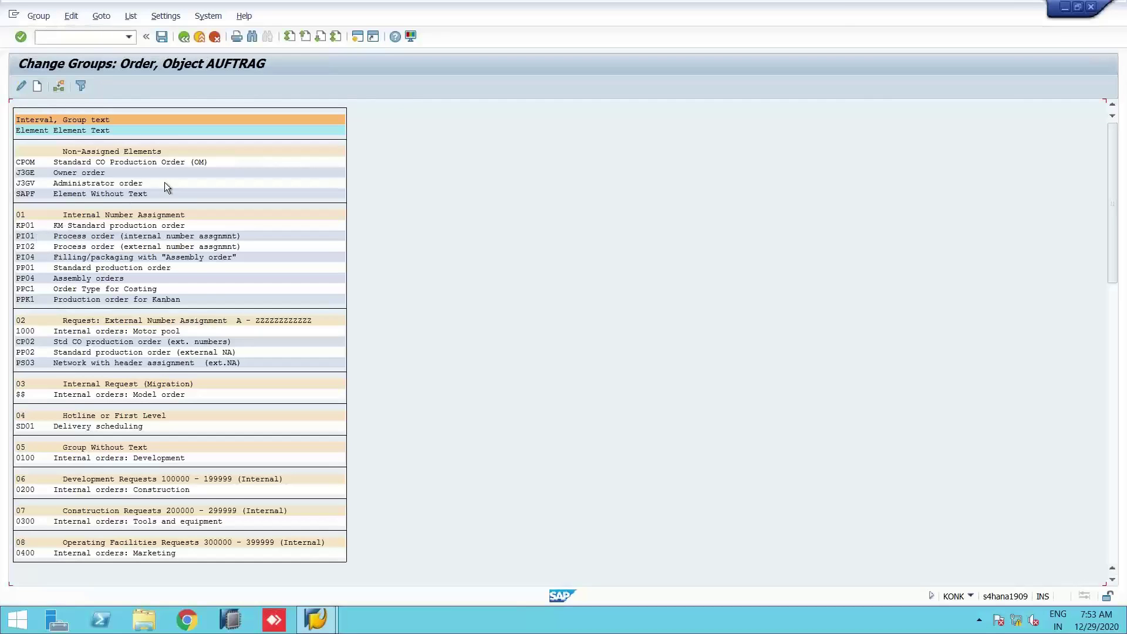
pyautogui.hotkey('ctrl', 'f')
pyautogui.write('abcc')
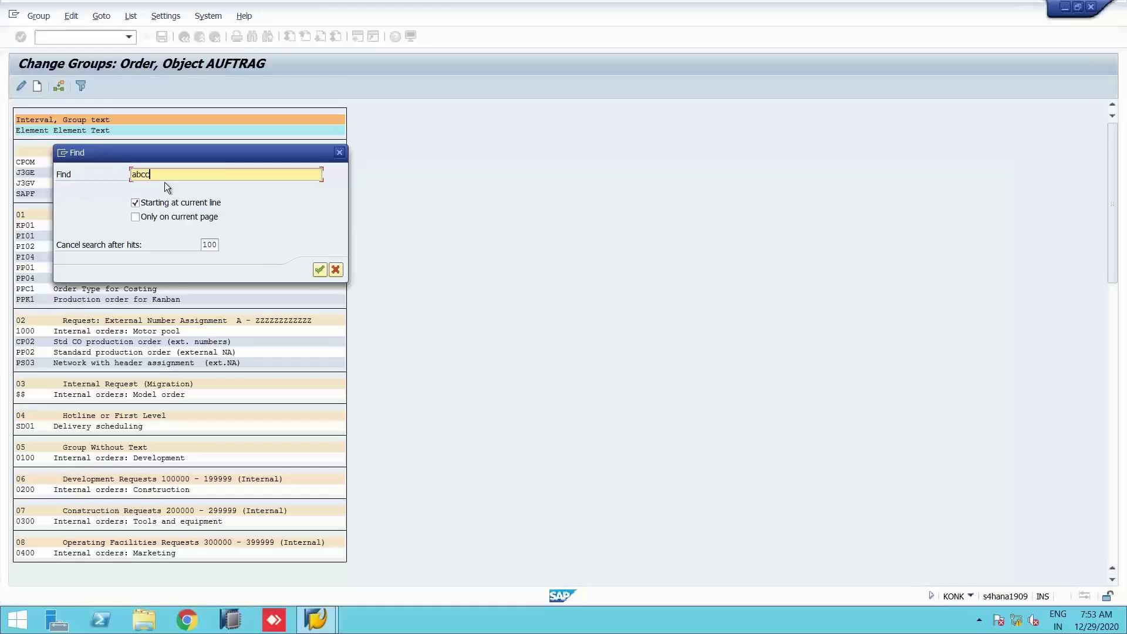
pyautogui.press('Return')
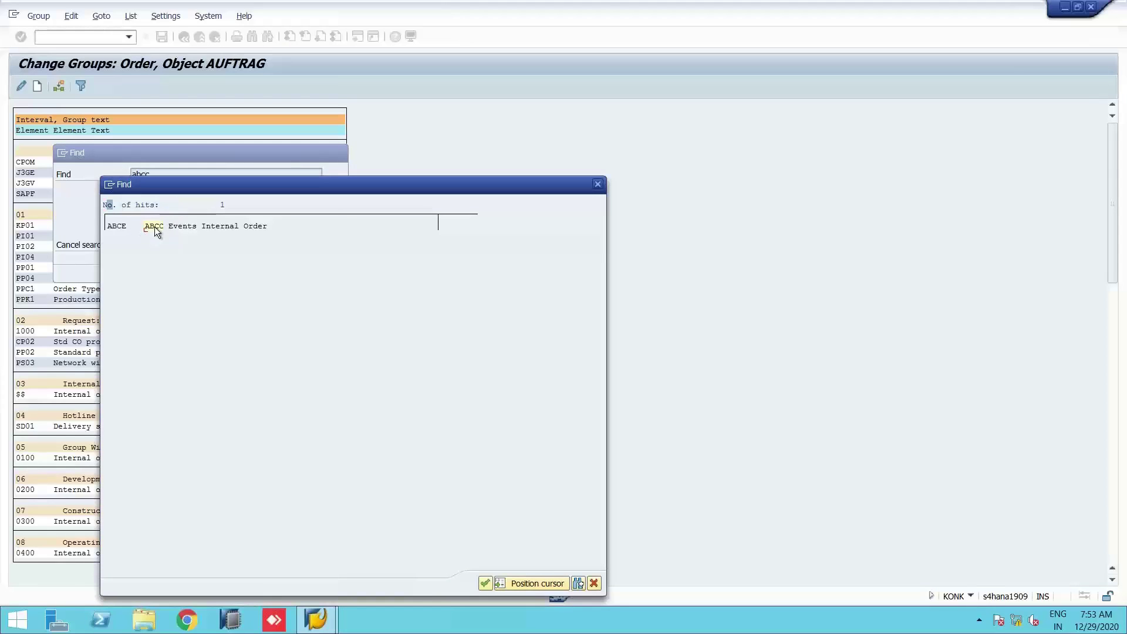
pyautogui.doubleClick(154, 227)
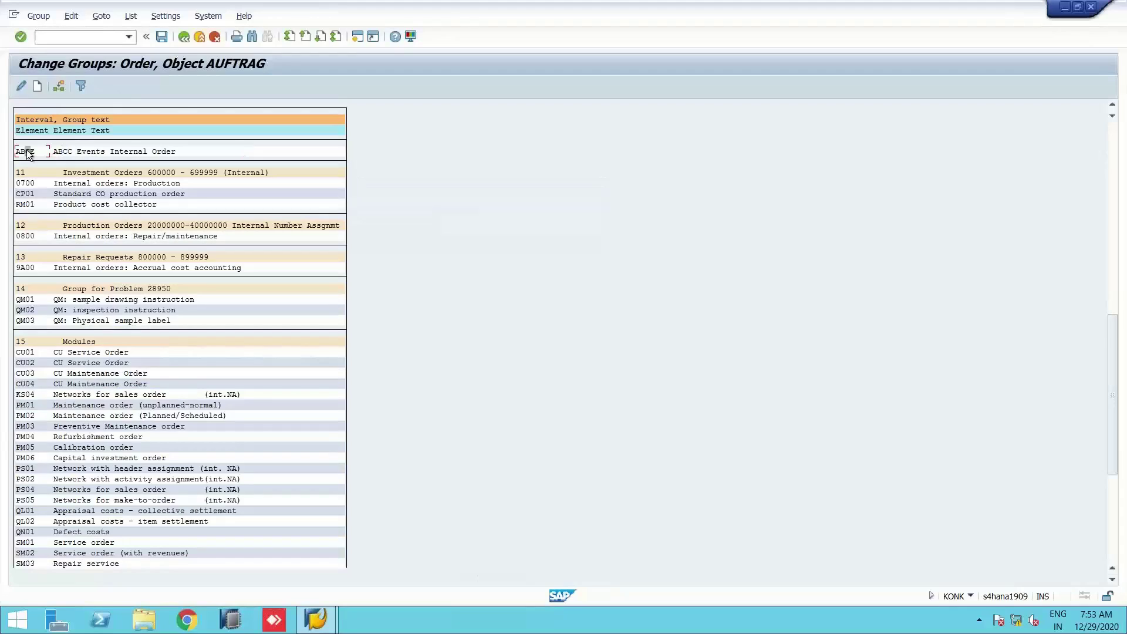
# Assign order type ABCE to number range group 04 Hotline or First Level, save the assignment and return to the IMG structure
pyautogui.click(59, 86)
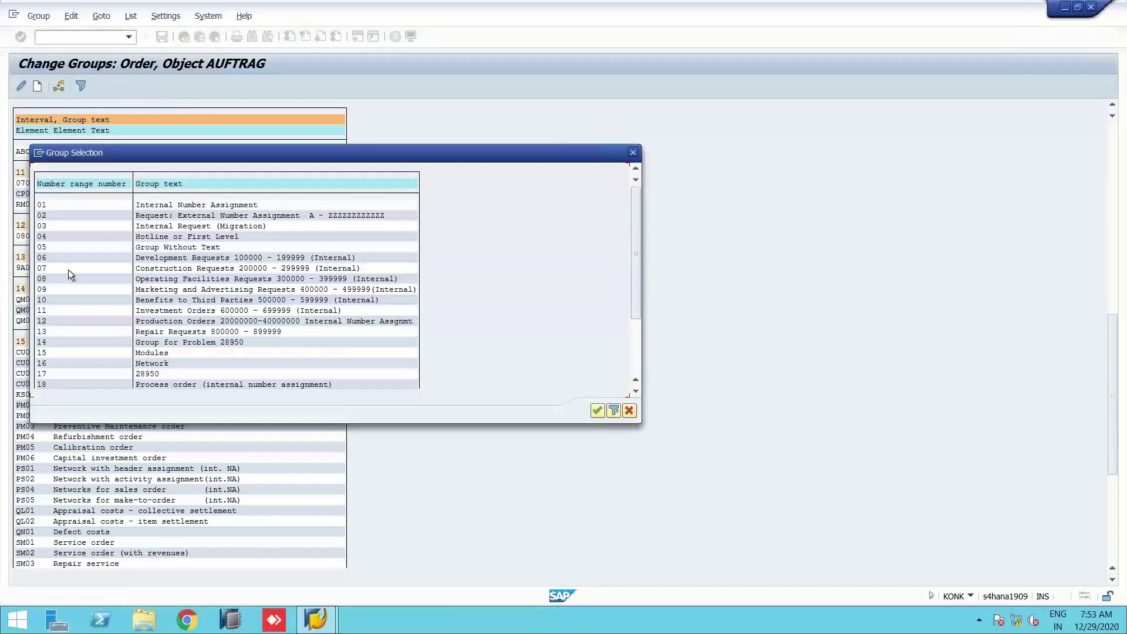
pyautogui.click(42, 237)
pyautogui.click(596, 411)
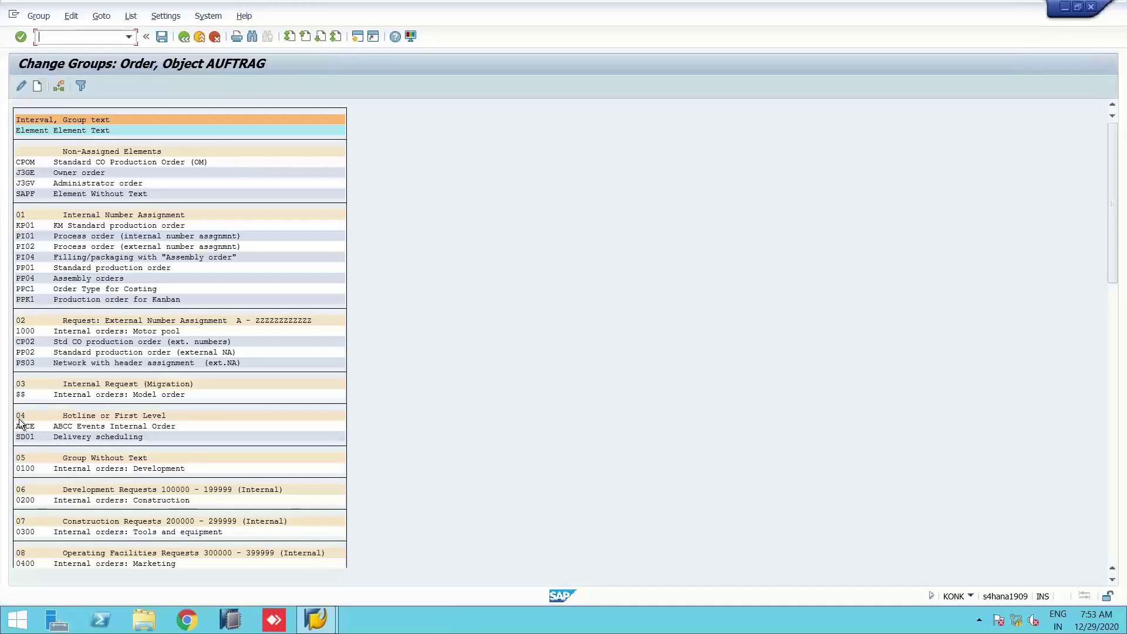
pyautogui.hotkey('ctrl', 's')
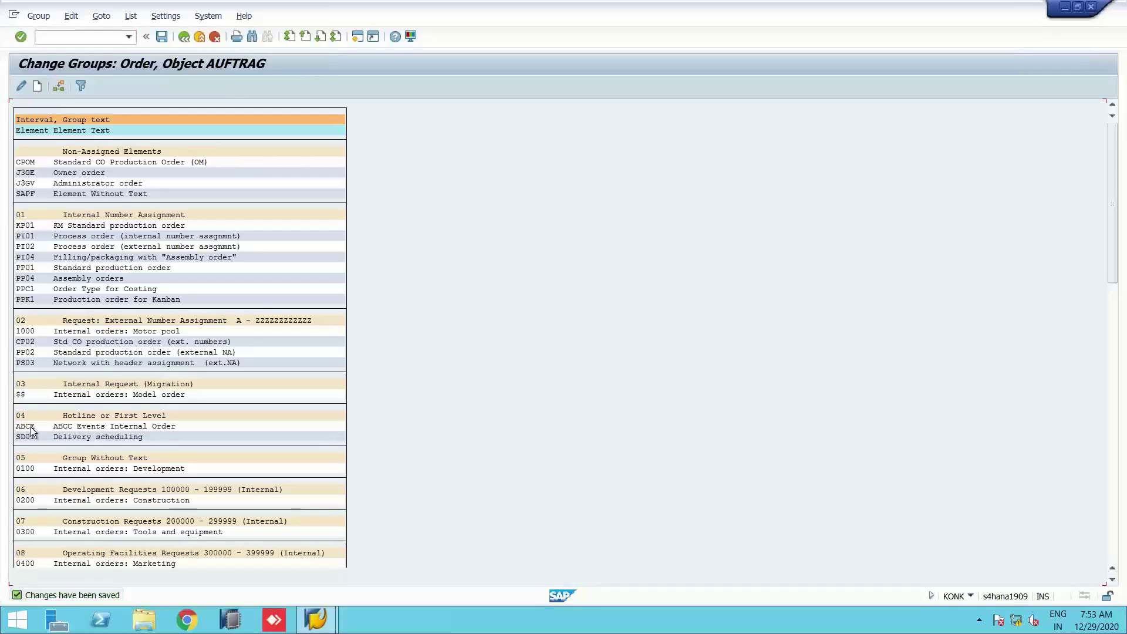
pyautogui.press('F3')
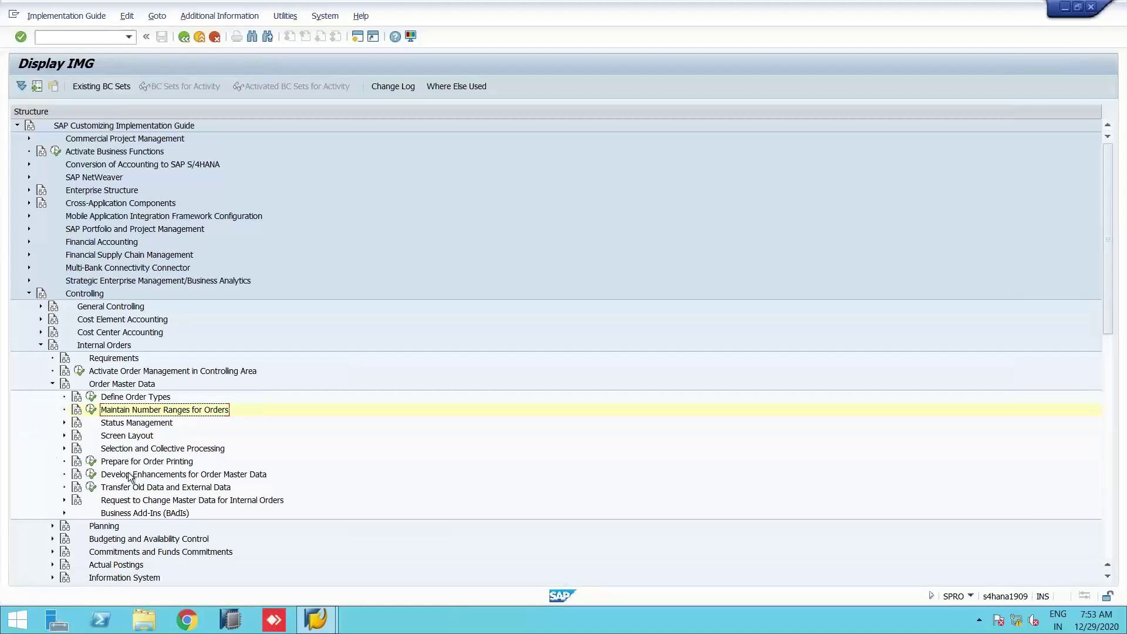
# Open Define Status Profiles under Status Management and examine the user statuses of profile 00000002 Internal Orders
pyautogui.click(65, 422)
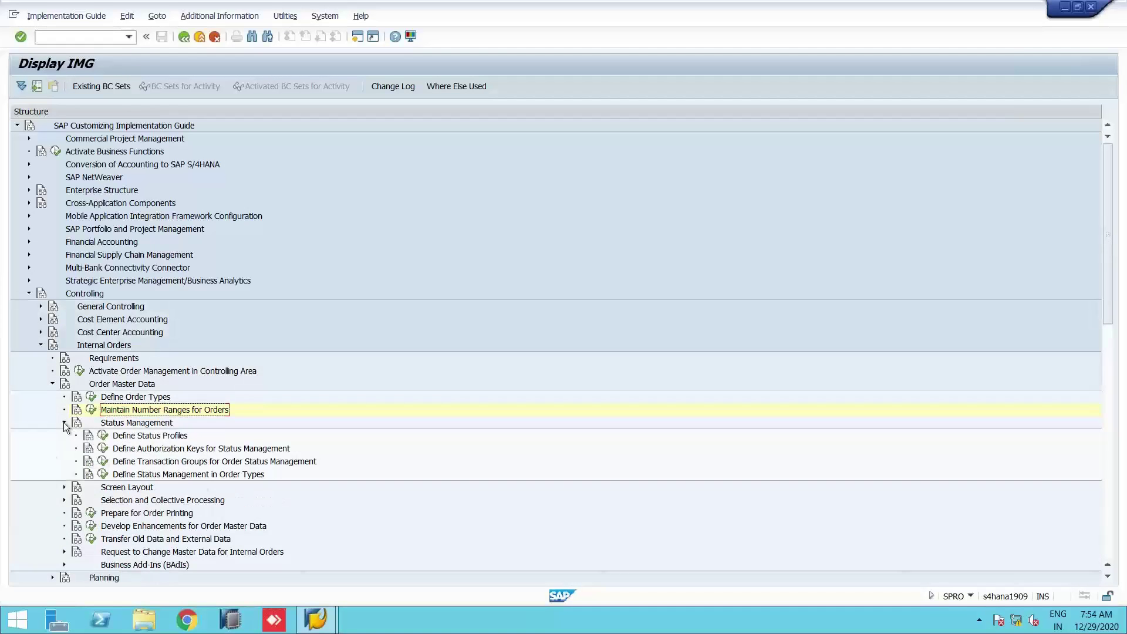
pyautogui.click(104, 436)
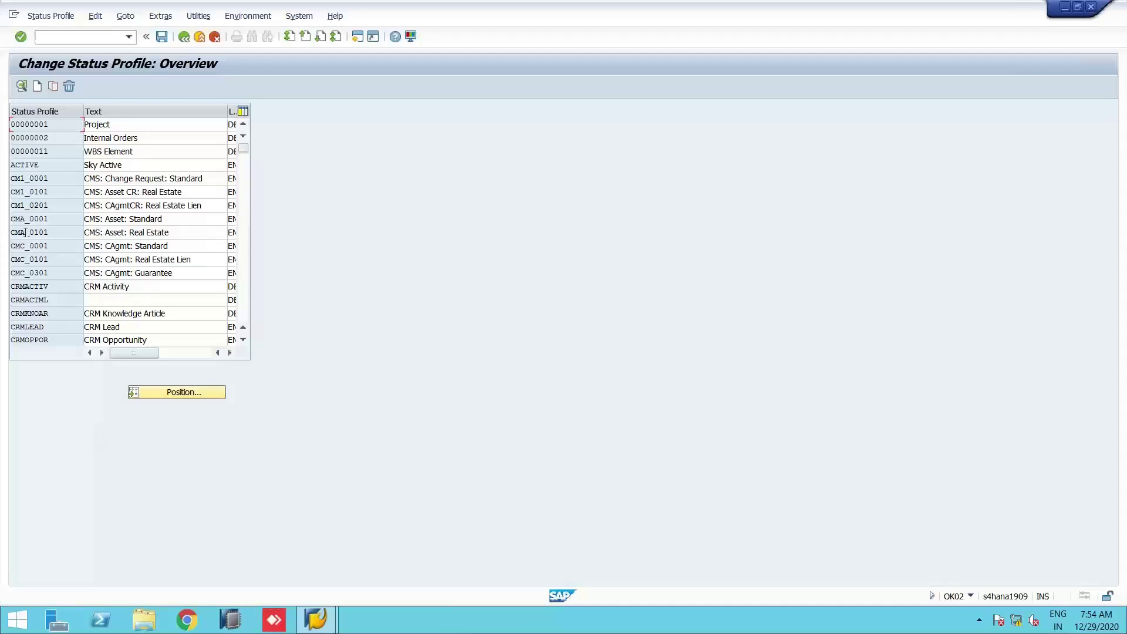
pyautogui.doubleClick(139, 138)
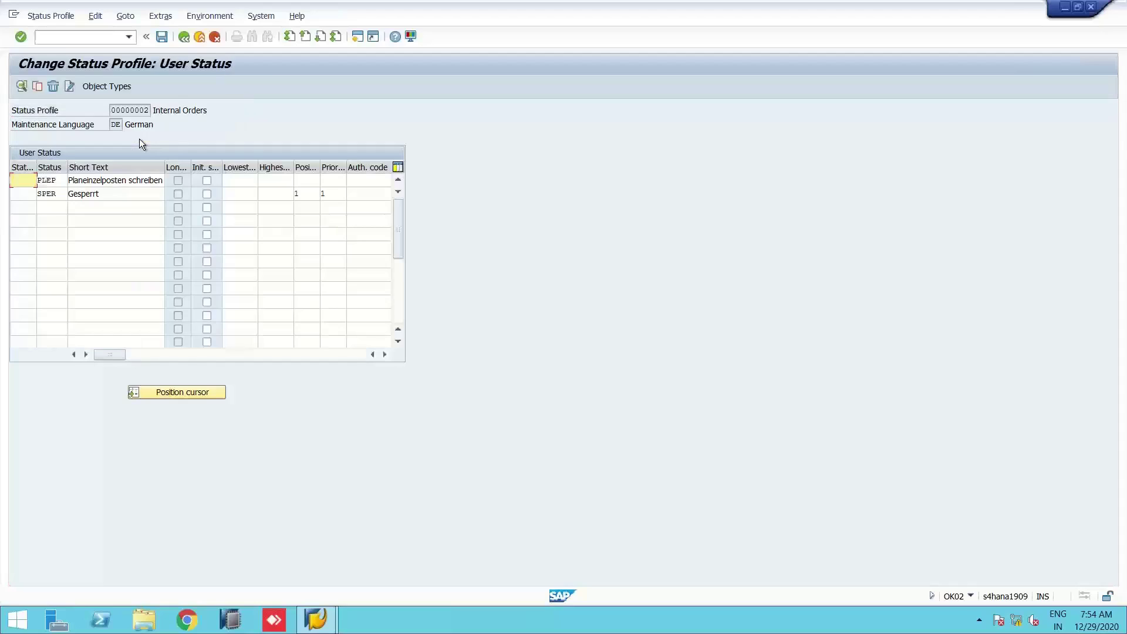
pyautogui.click(60, 182)
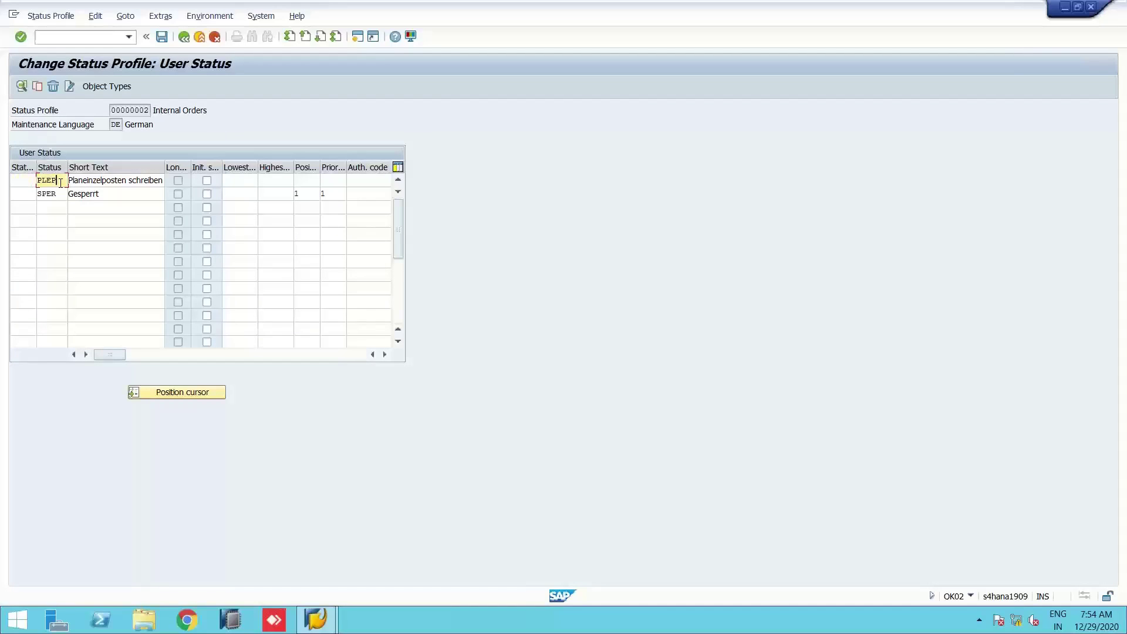
pyautogui.click(118, 182)
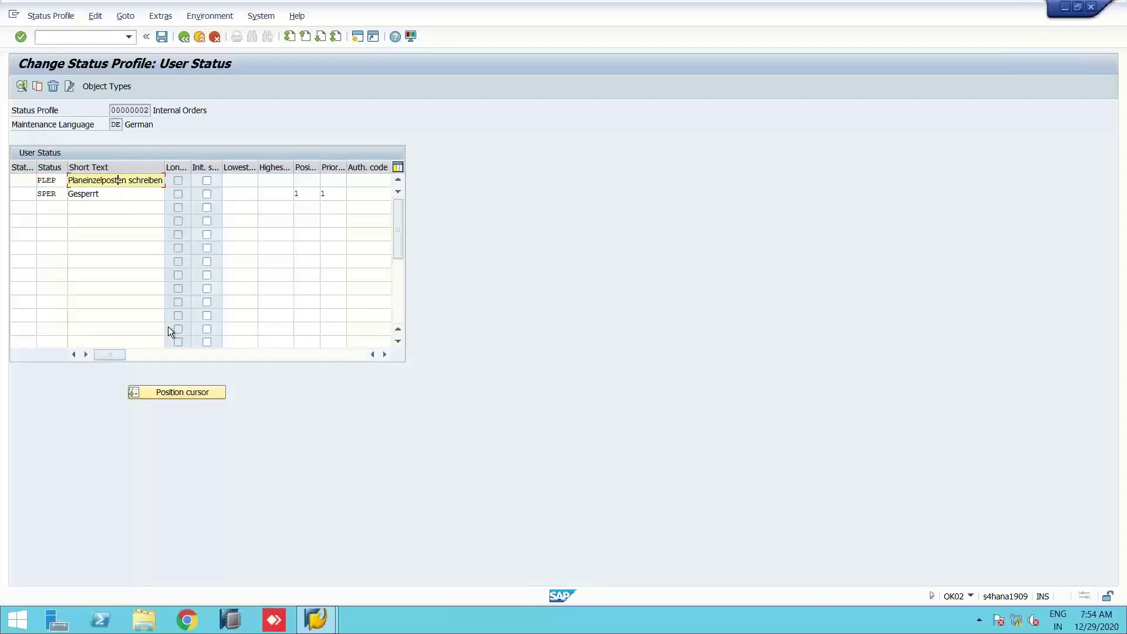
pyautogui.click(87, 355)
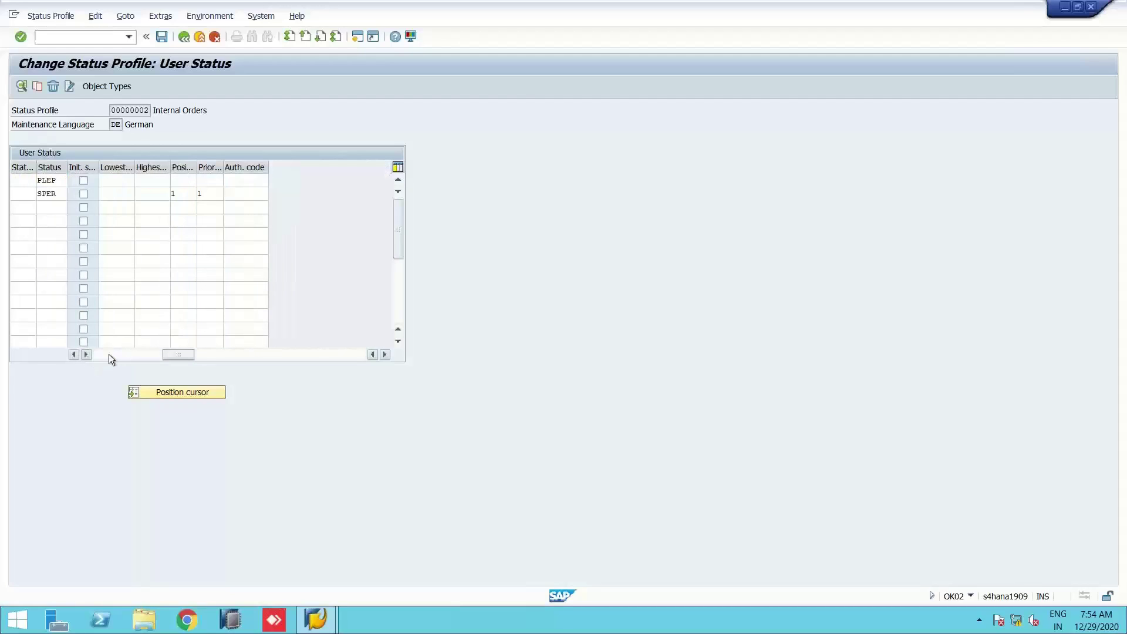
pyautogui.click(108, 354)
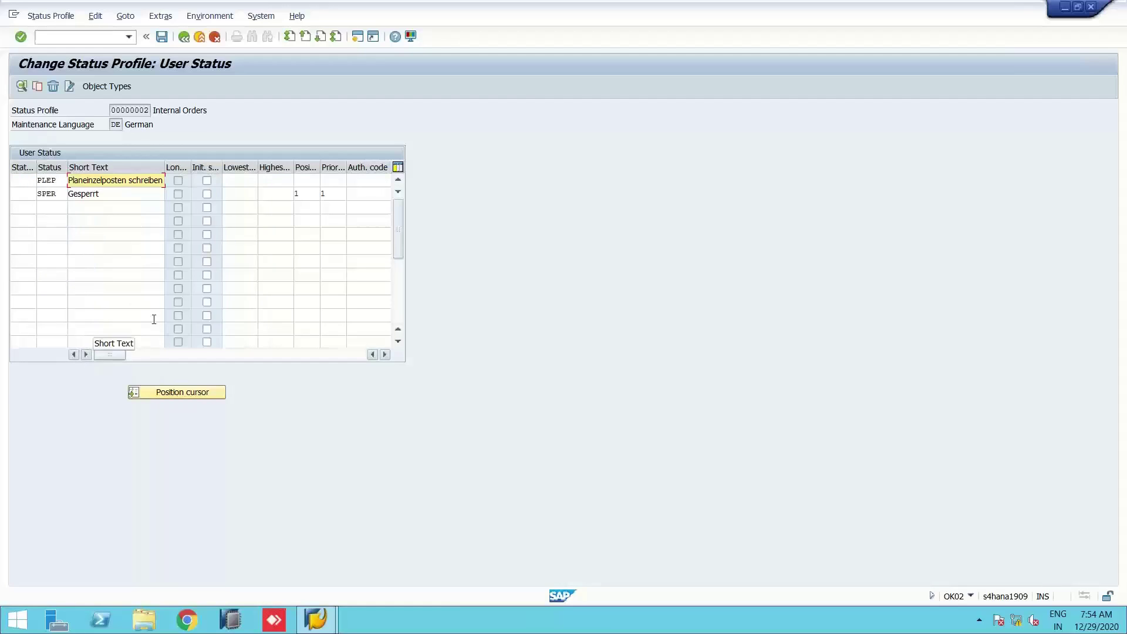
pyautogui.click(184, 37)
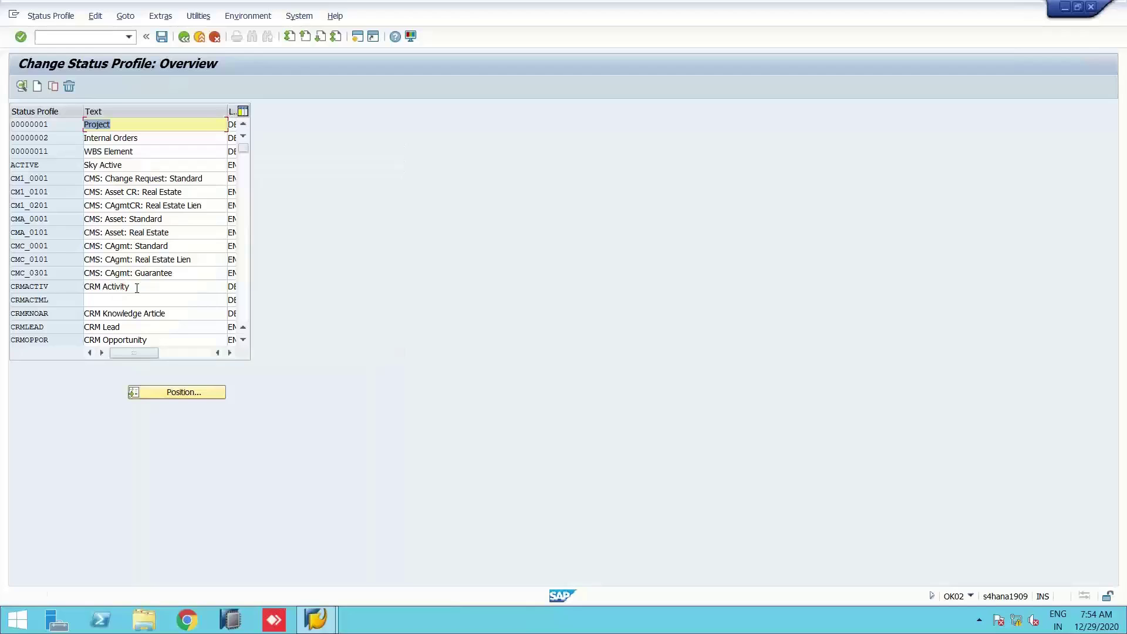
# Examine the user statuses of the CRMACTIV and ECMORD status profiles, returning to the profile overview
pyautogui.doubleClick(137, 287)
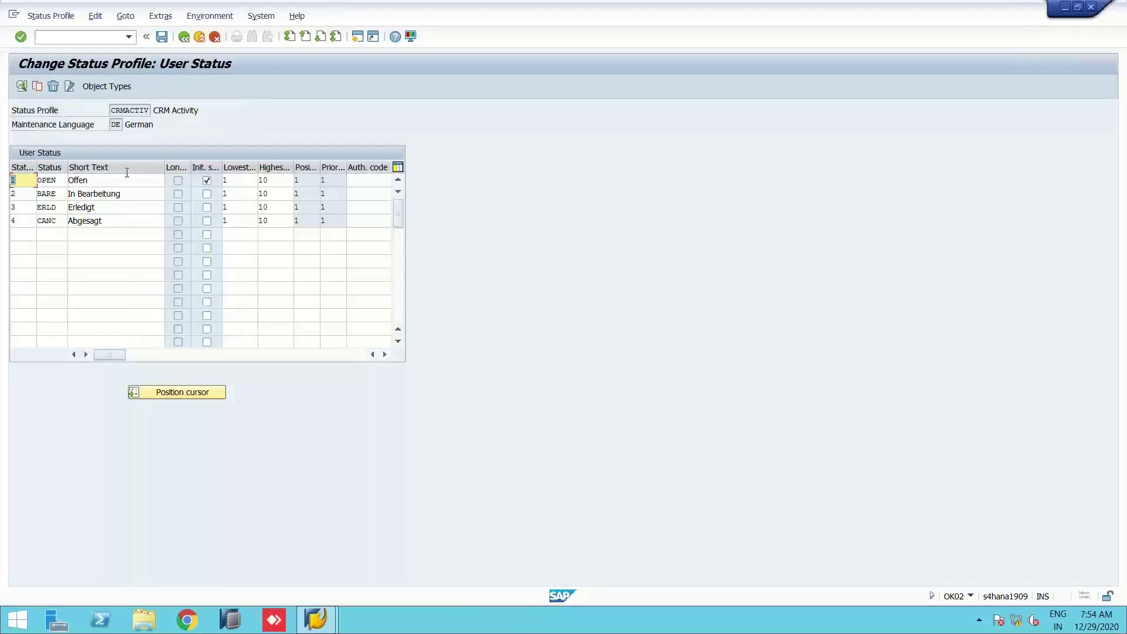
pyautogui.press('F3')
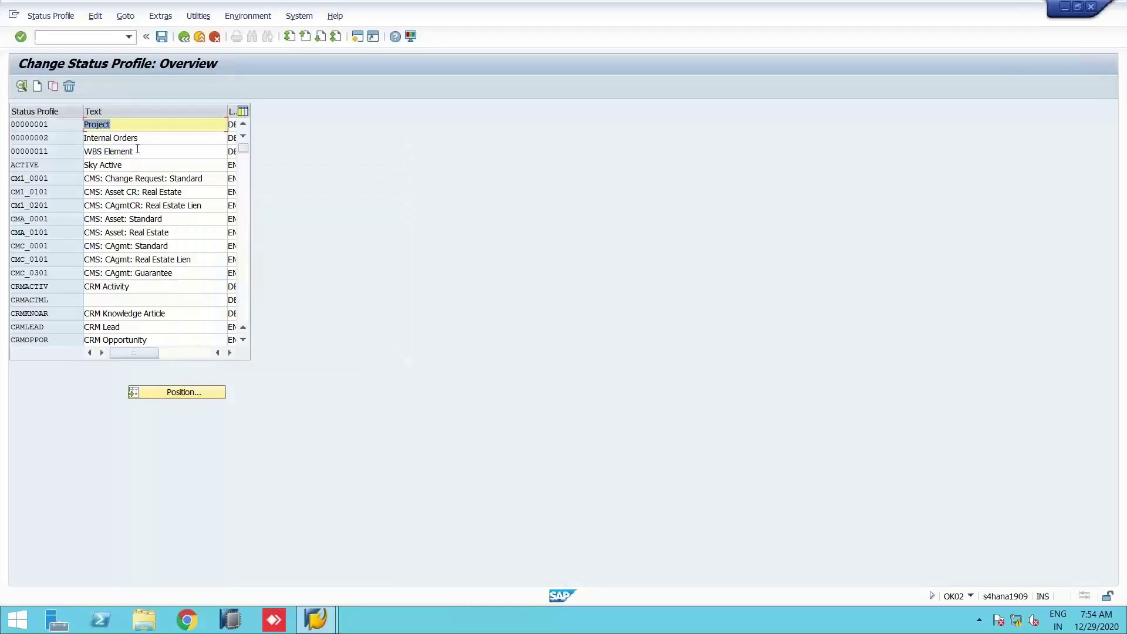
pyautogui.scroll(-4, 154, 241)
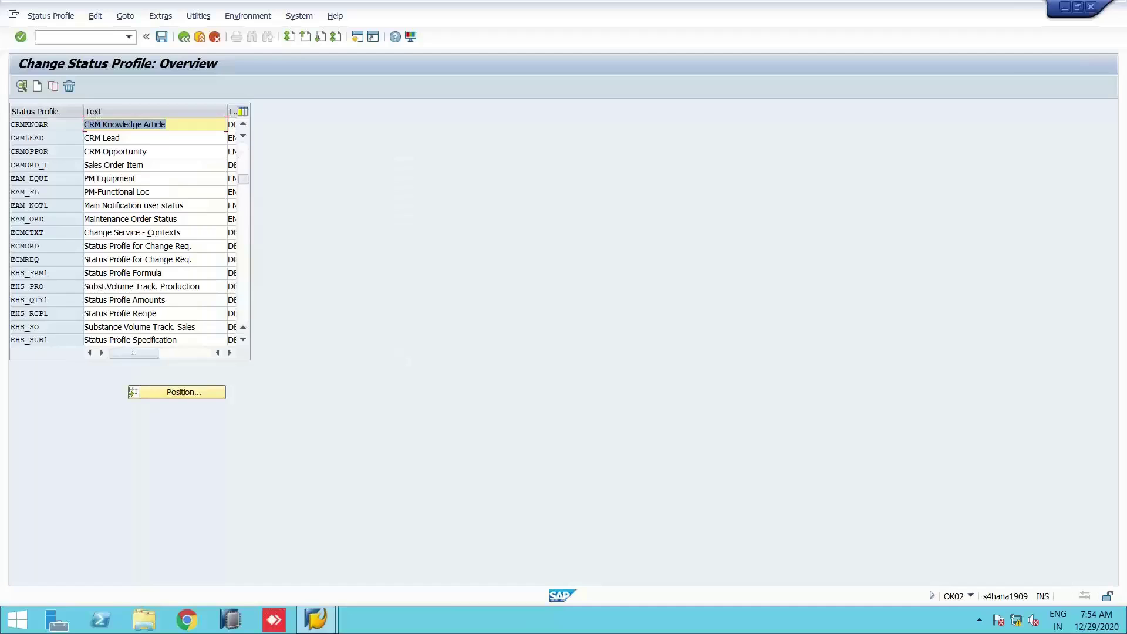
pyautogui.doubleClick(142, 245)
pyautogui.doubleClick(142, 245)
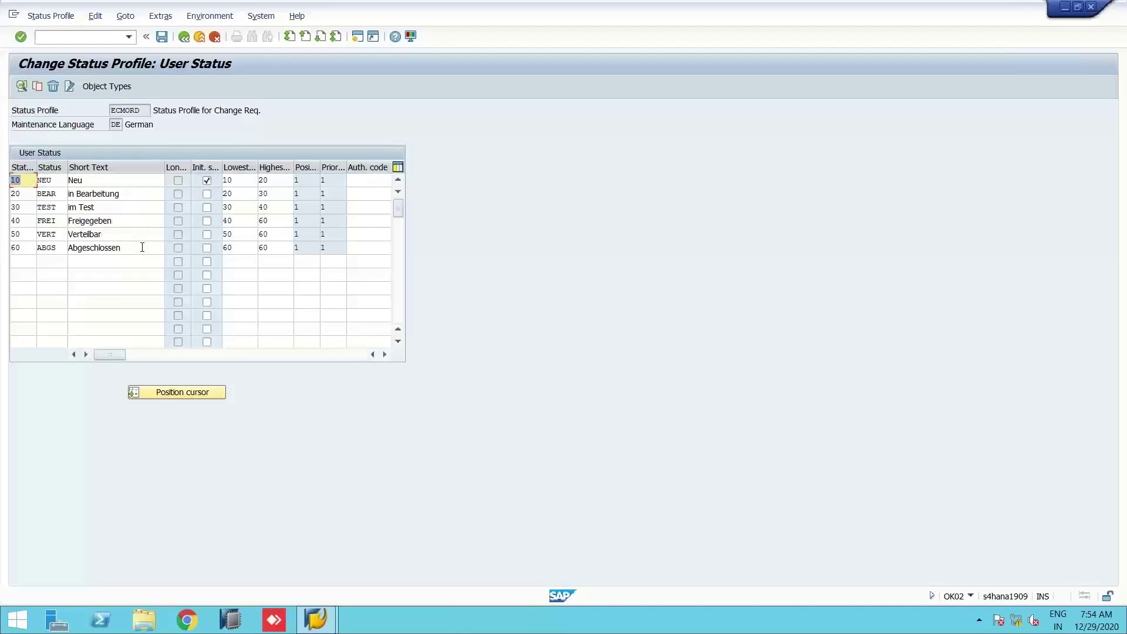
pyautogui.press('F3')
# Examine the user statuses defined in status profile KMPRS001 and return to the IMG structure
pyautogui.scroll(-8, 142, 246)
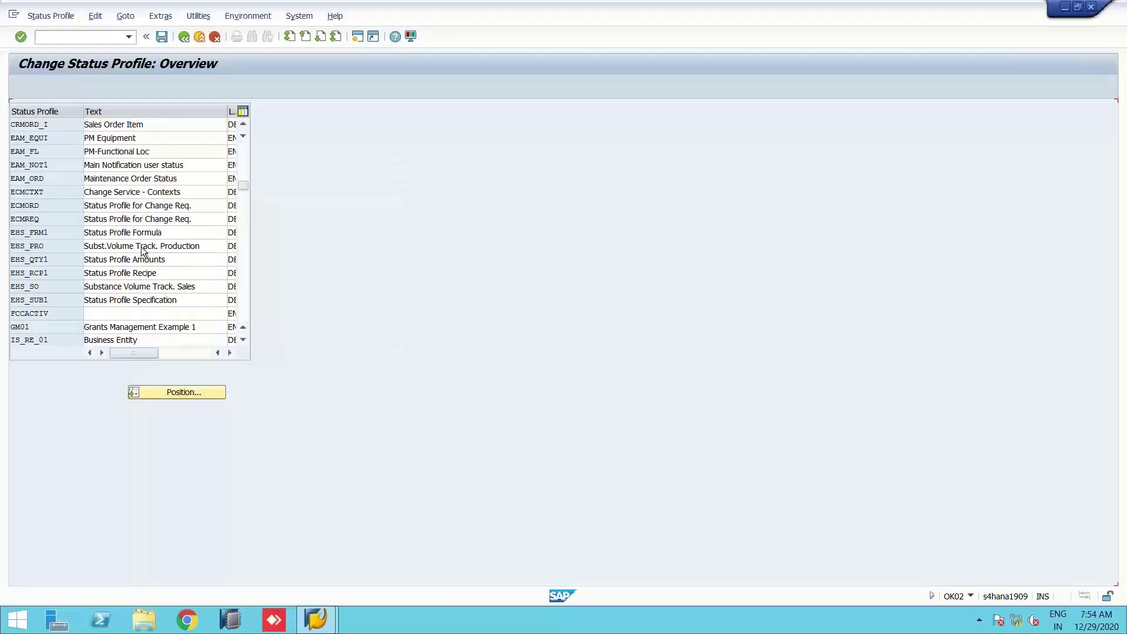
pyautogui.doubleClick(116, 274)
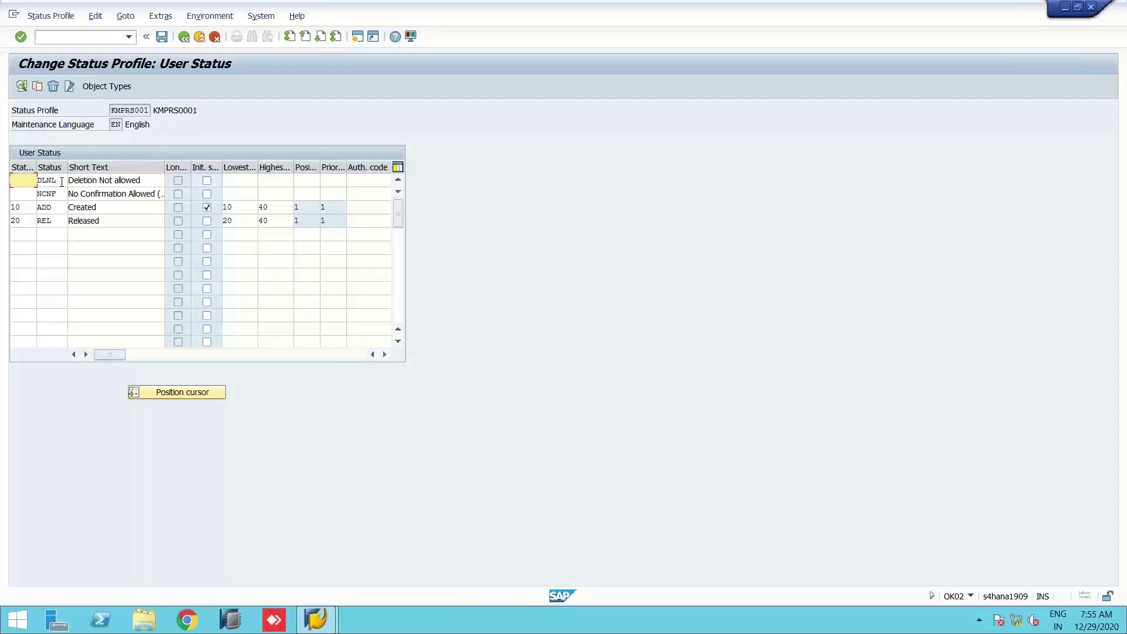
pyautogui.click(102, 208)
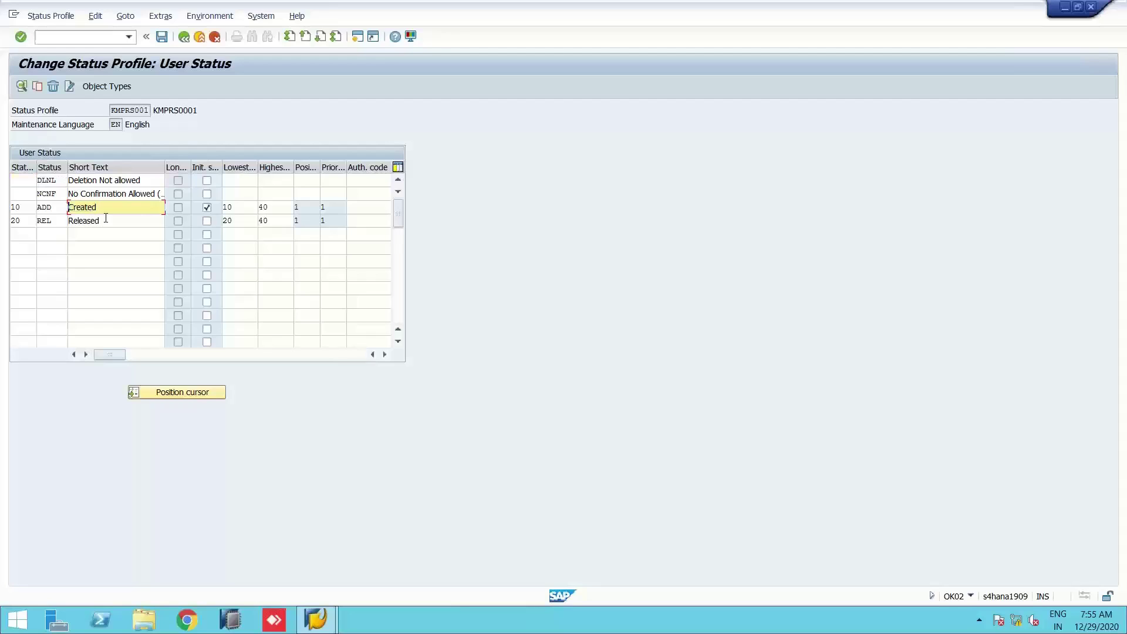
pyautogui.click(71, 220)
pyautogui.click(77, 181)
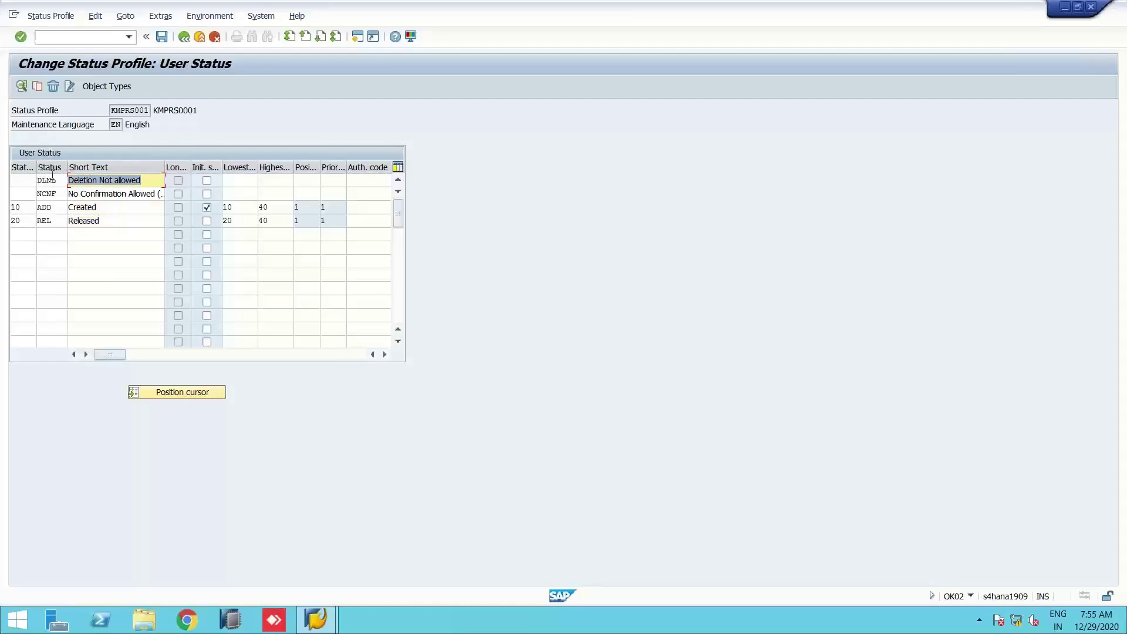
pyautogui.click(76, 193)
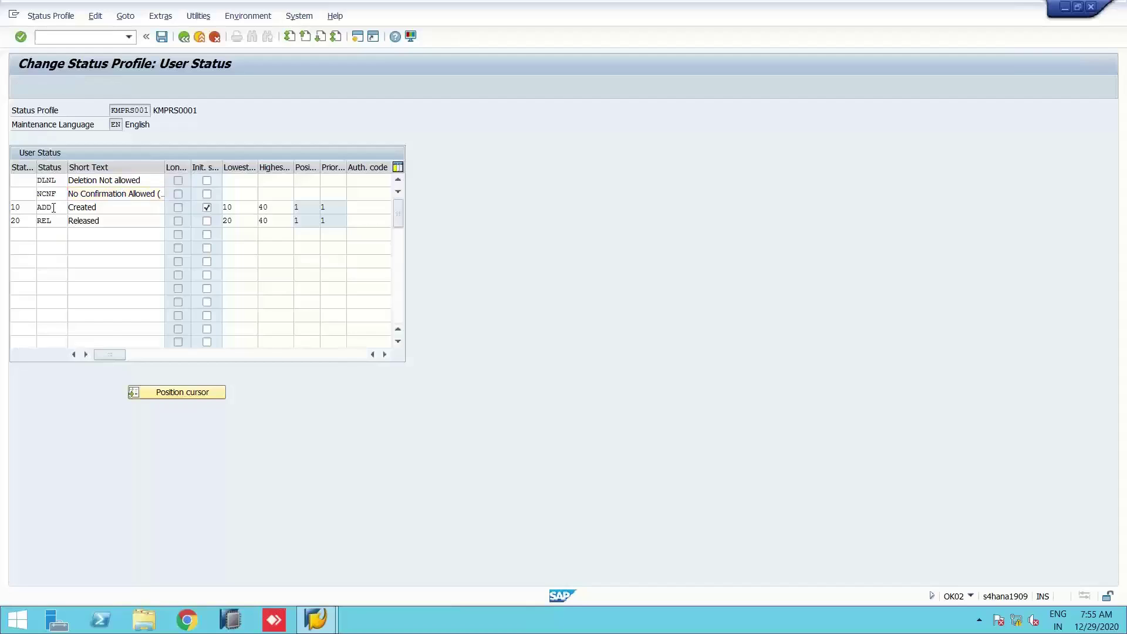
pyautogui.press('F3')
pyautogui.press('F3')
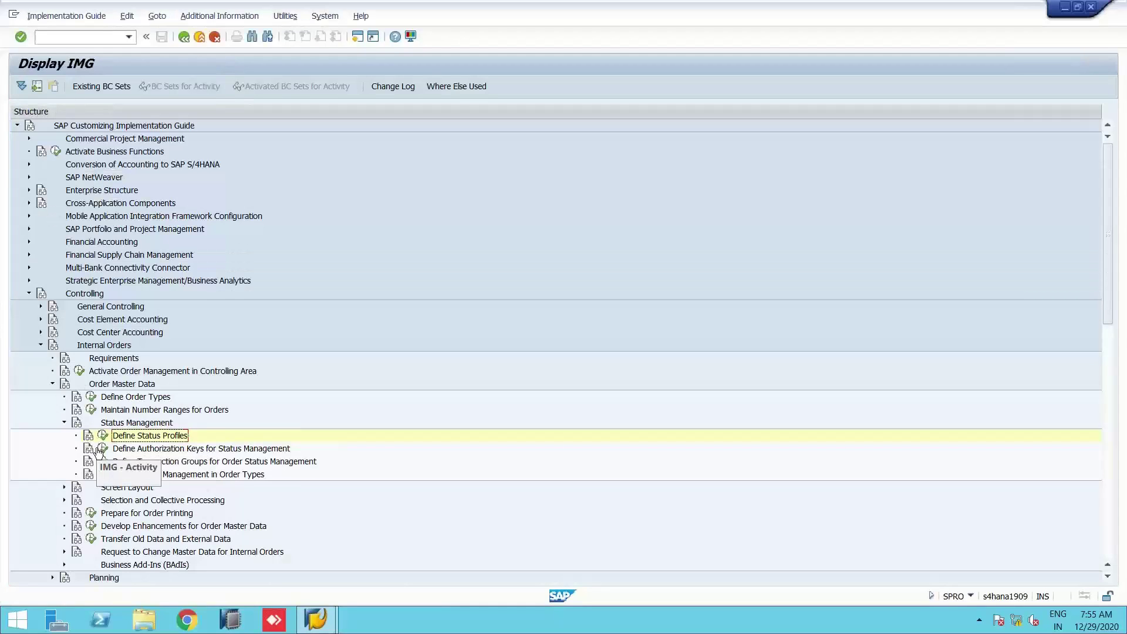
# Collapse Status Management and look over the Screen Layout activities under Order Master Data
pyautogui.click(65, 422)
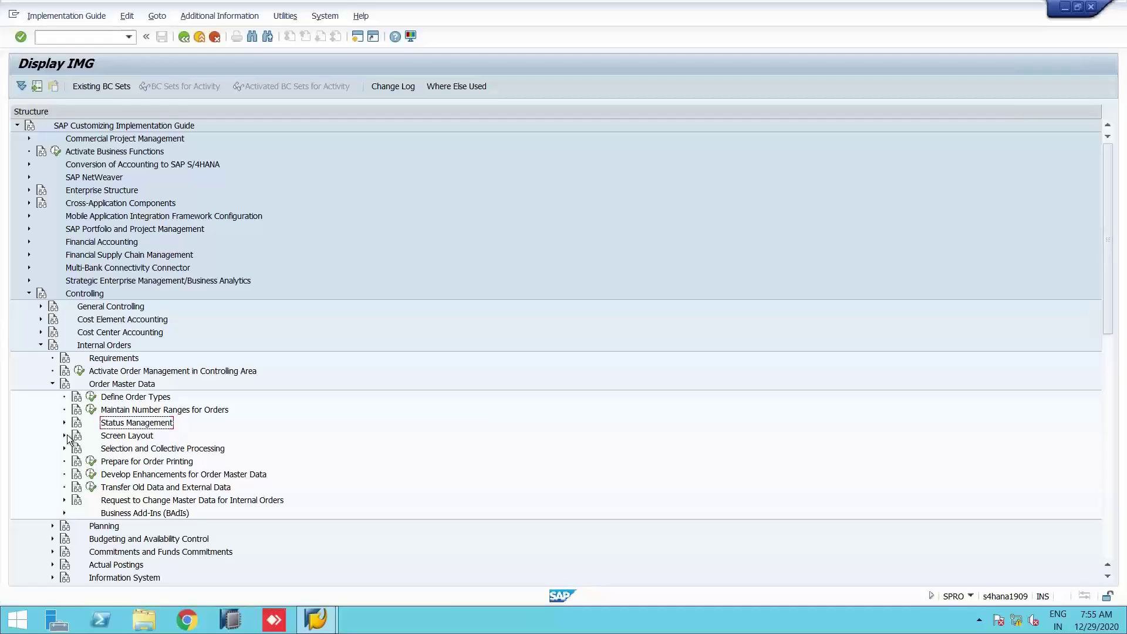
pyautogui.click(134, 441)
pyautogui.doubleClick(133, 441)
pyautogui.click(135, 445)
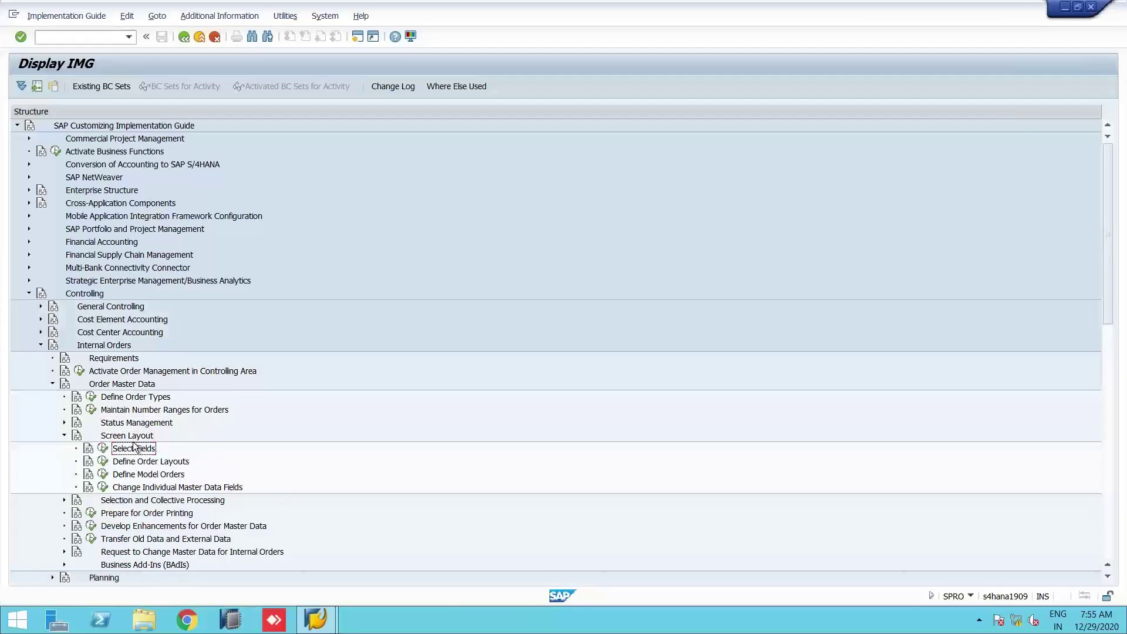
pyautogui.doubleClick(133, 443)
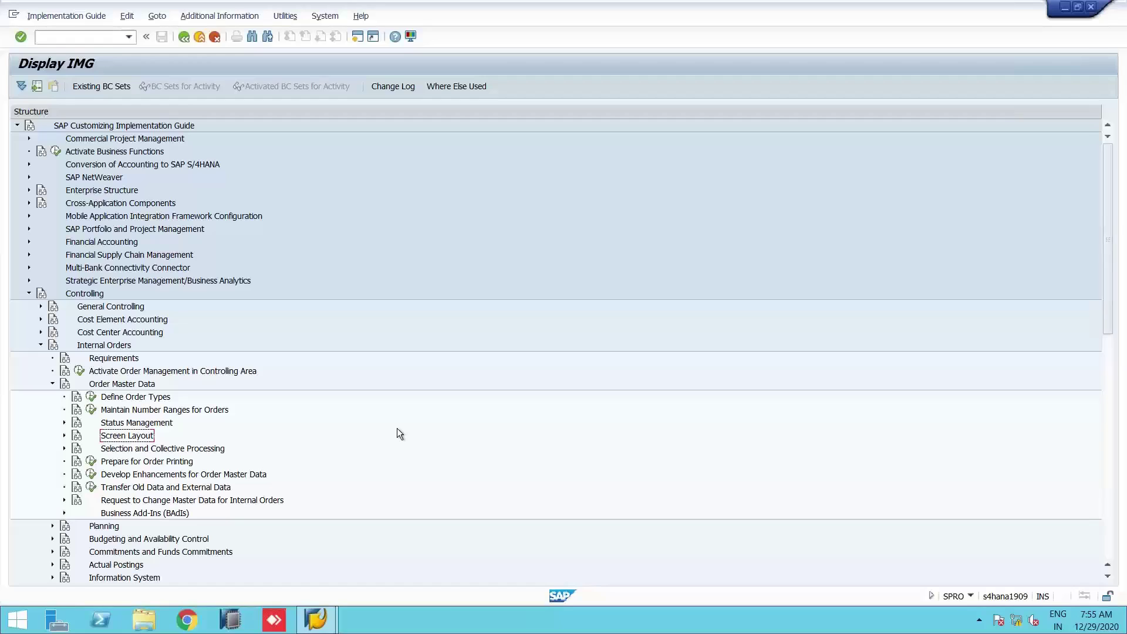
# Collapse Order Master Data, expand Planning for internal orders and check its Basic Settings activities
pyautogui.click(52, 382)
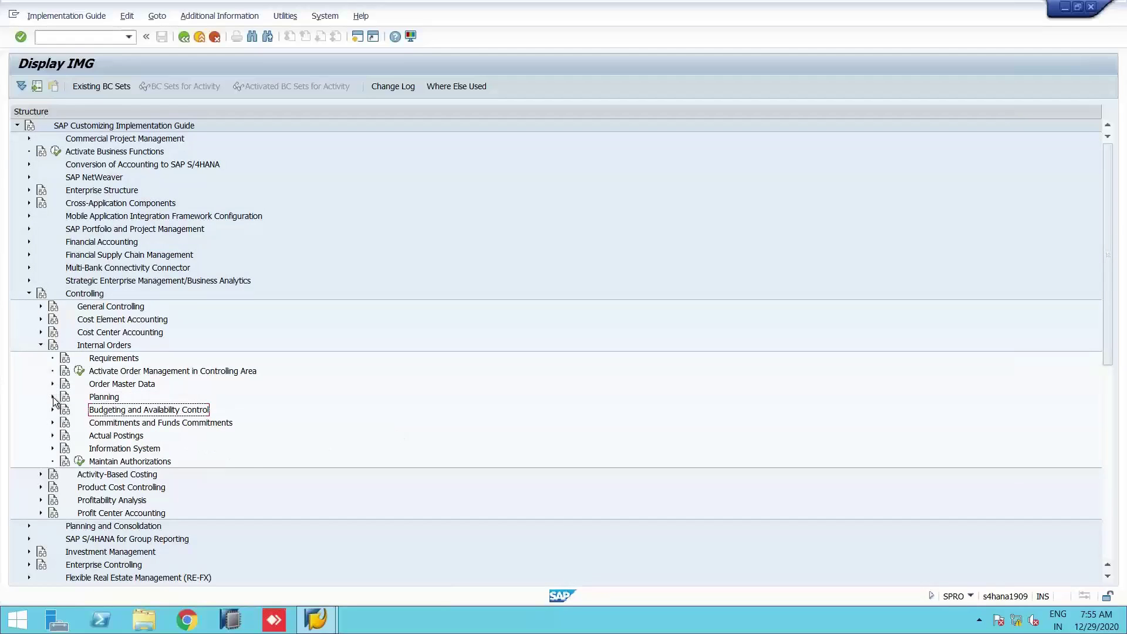
pyautogui.click(52, 396)
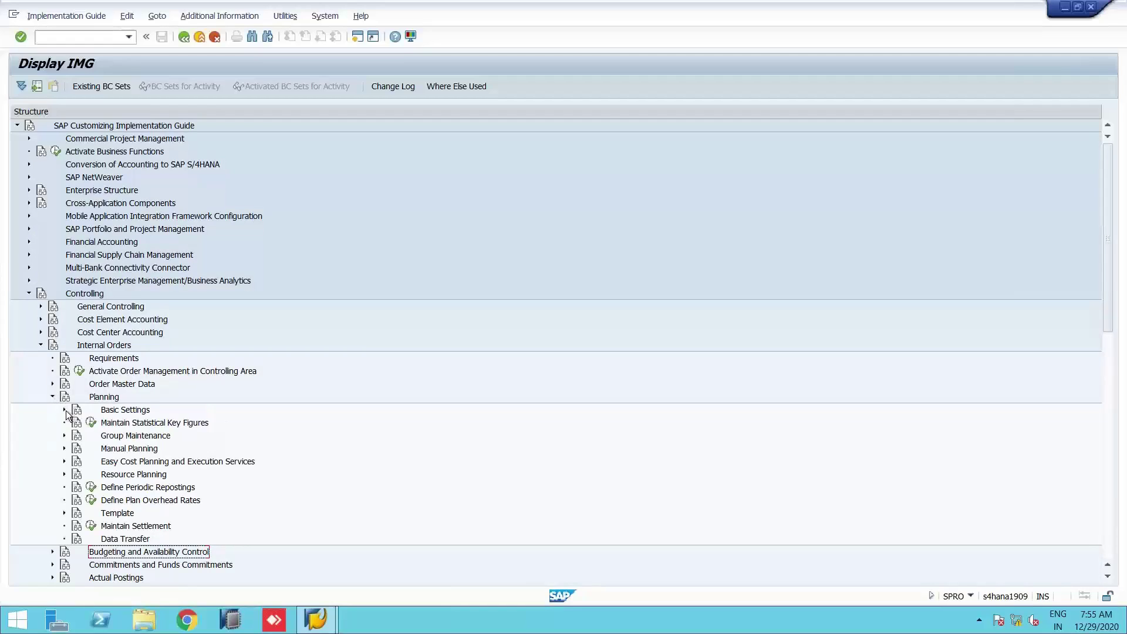
pyautogui.click(65, 410)
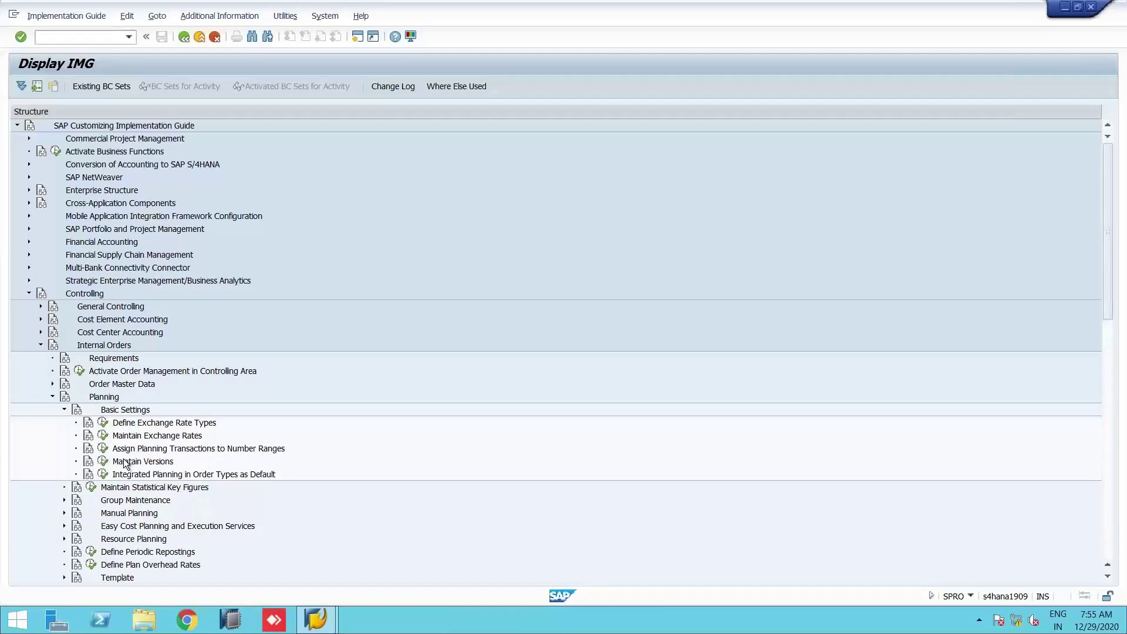
pyautogui.doubleClick(102, 414)
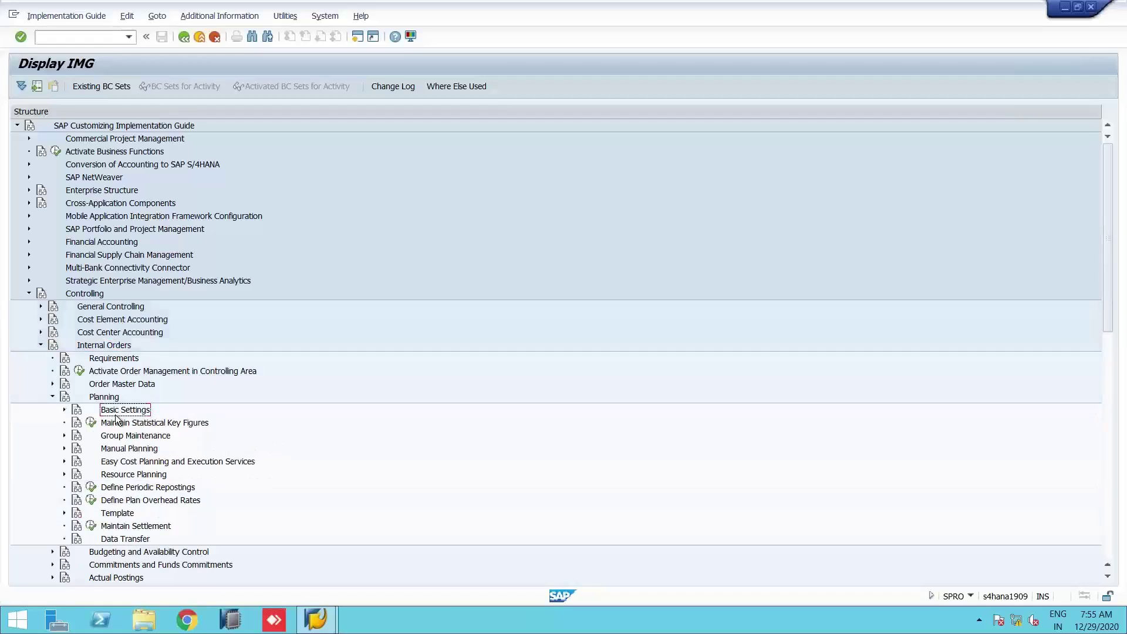
# Check the Manual Planning activities under Planning for internal orders and collapse the node again
pyautogui.press('Down')
pyautogui.press('Down')
pyautogui.press('Down')
pyautogui.press('Right')
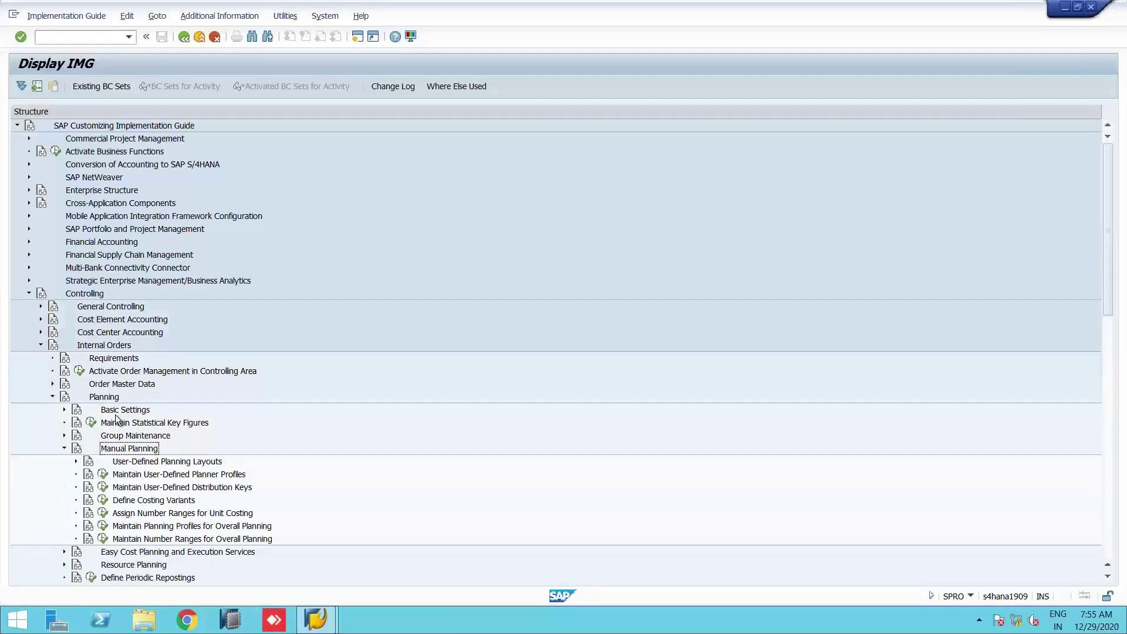
pyautogui.press('Down')
pyautogui.press('Down')
pyautogui.press('Down')
pyautogui.press('Down')
pyautogui.press('Left')
pyautogui.press('Left')
pyautogui.press('Up')
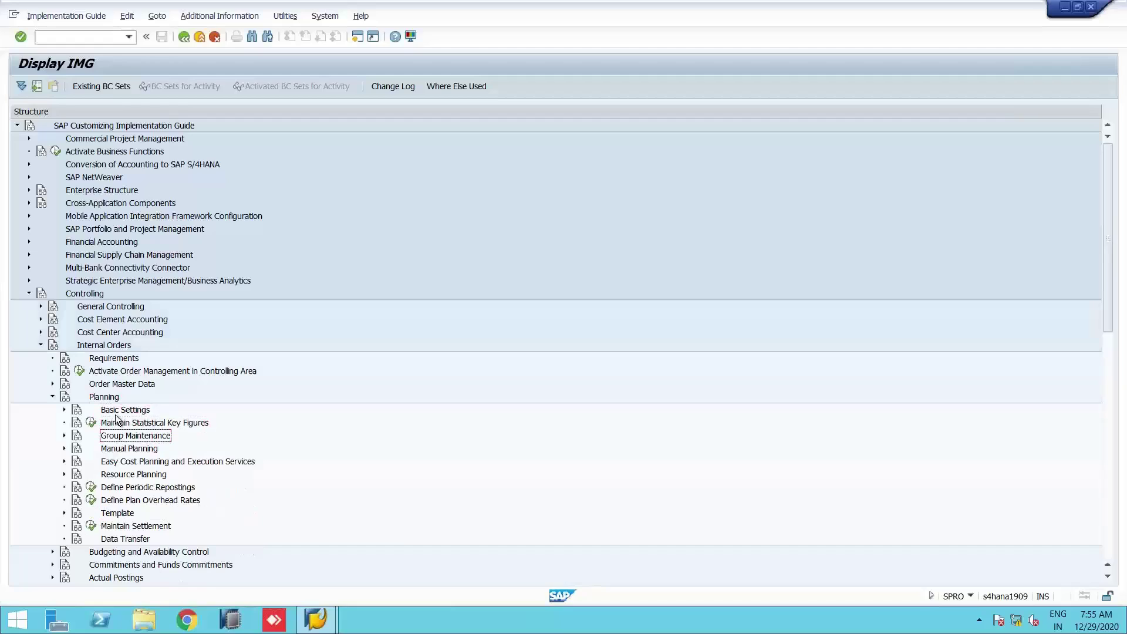
pyautogui.press('Up')
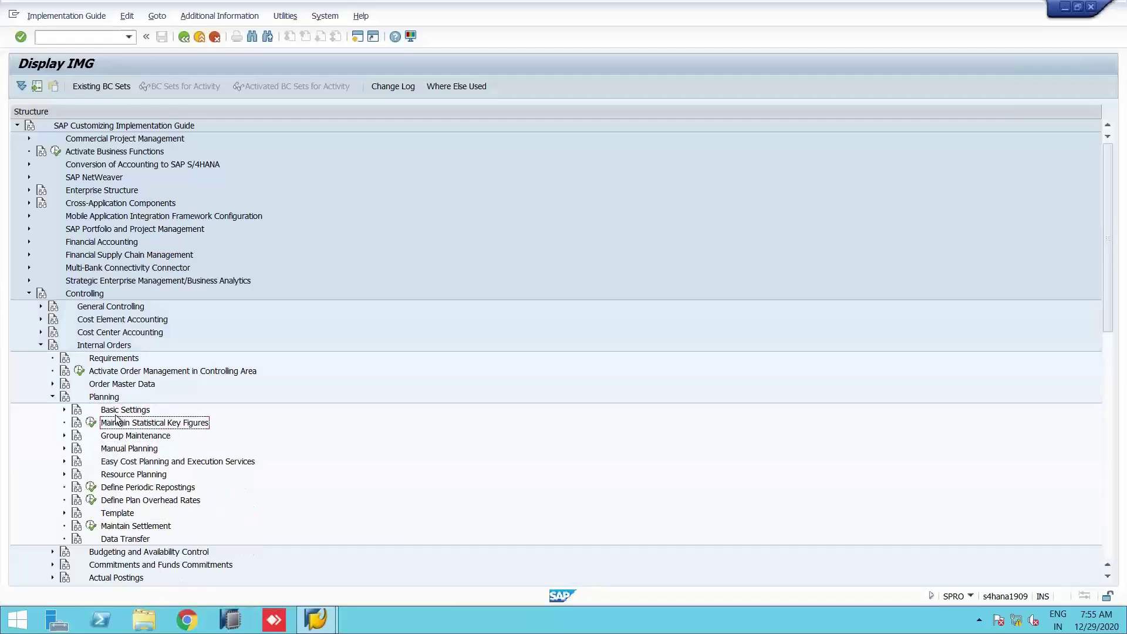
# Examine settlement profile 20 Overhead costs through Maintain Settlement and return to the IMG structure
pyautogui.click(91, 526)
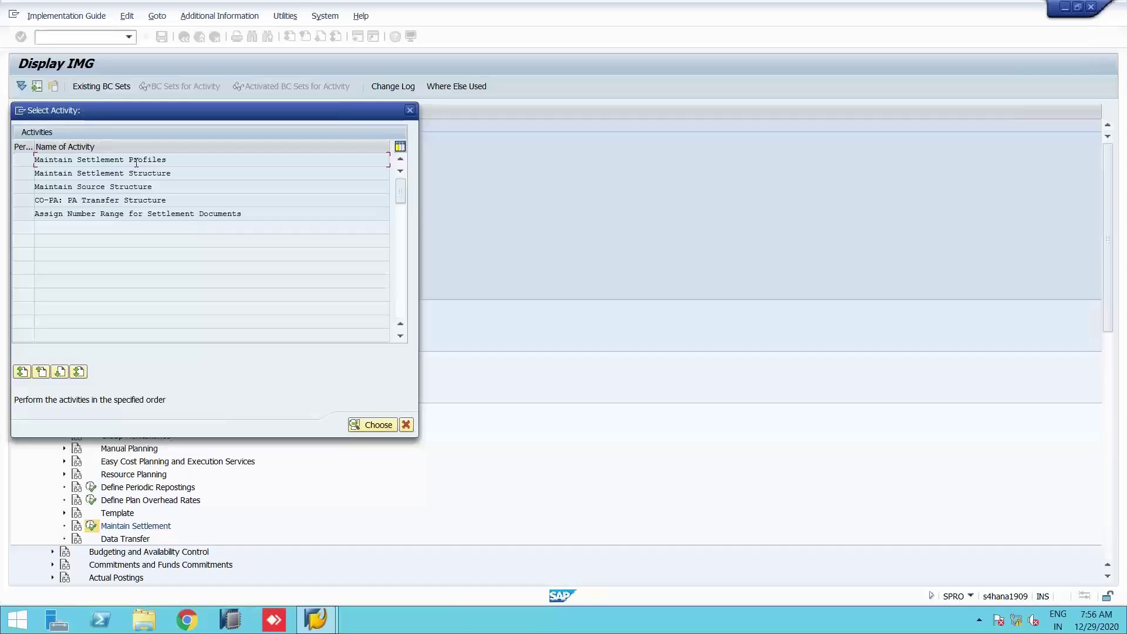
pyautogui.doubleClick(97, 160)
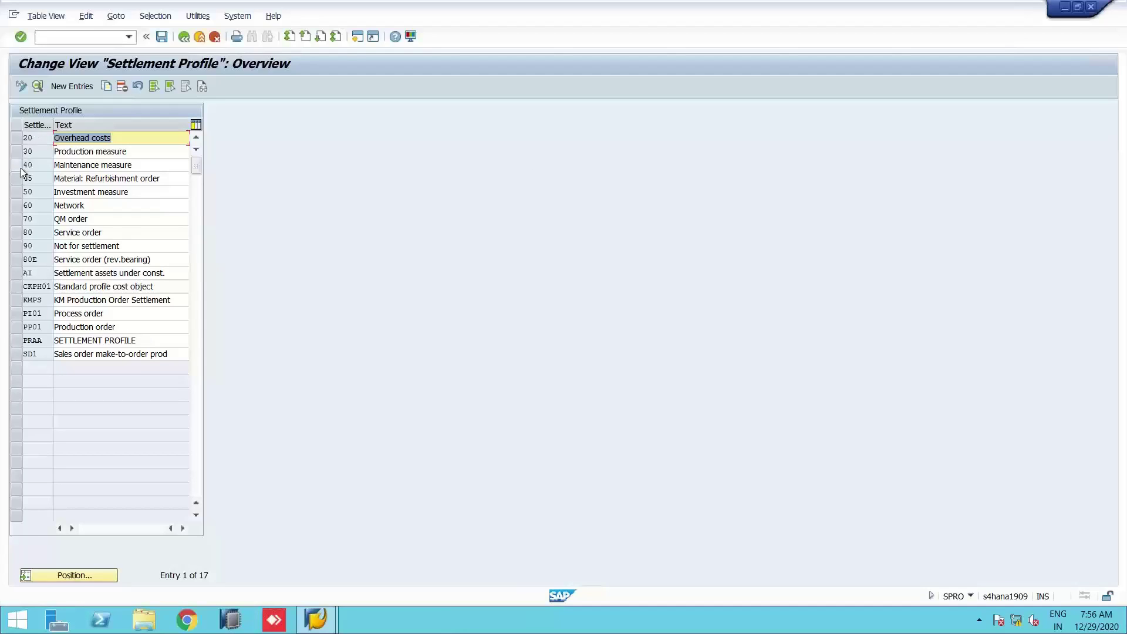
pyautogui.doubleClick(80, 138)
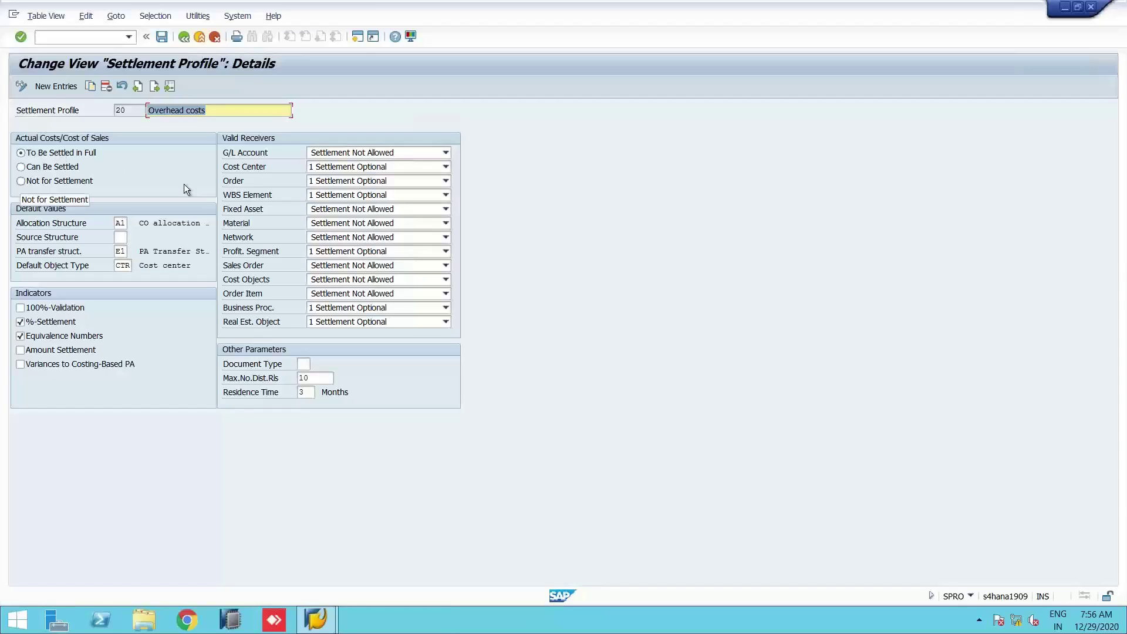
pyautogui.press('F3')
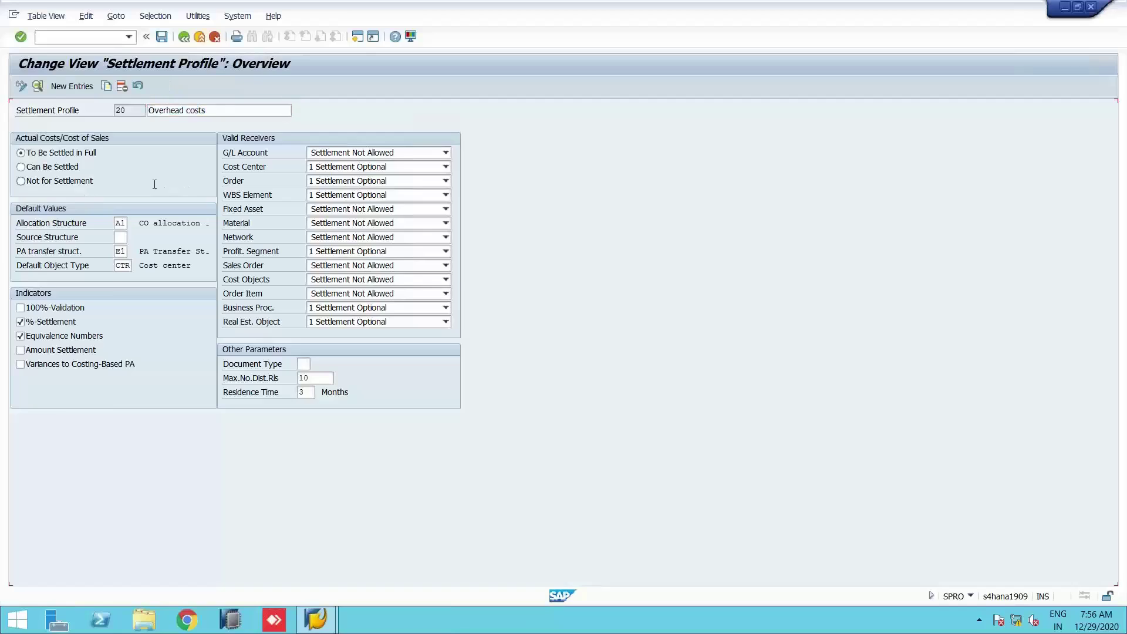
pyautogui.press('F3')
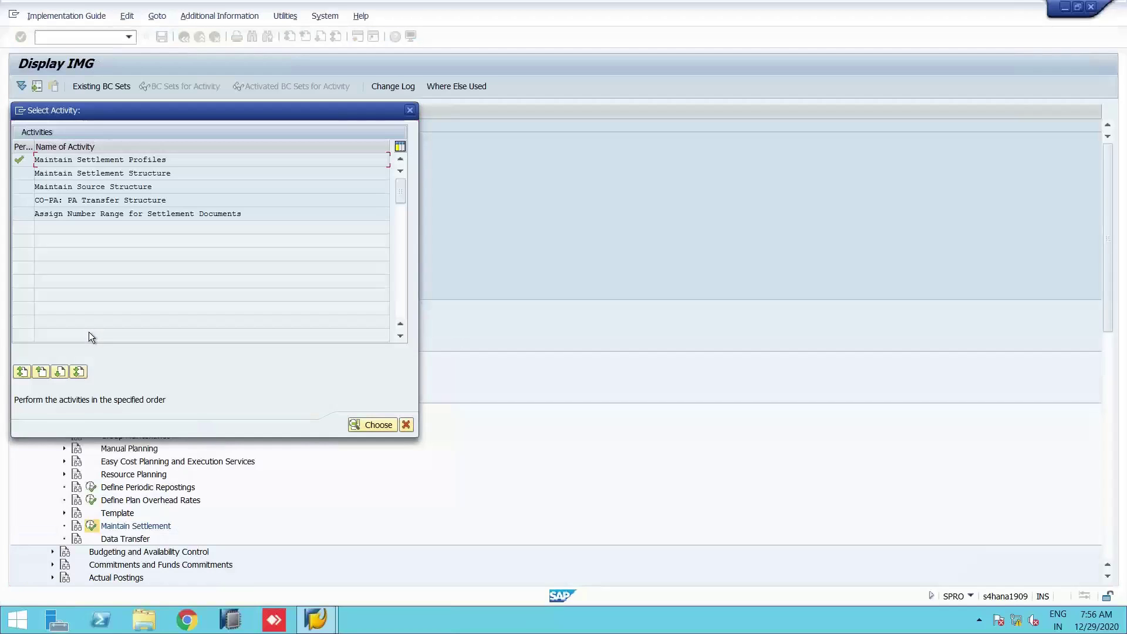
pyautogui.press('F12')
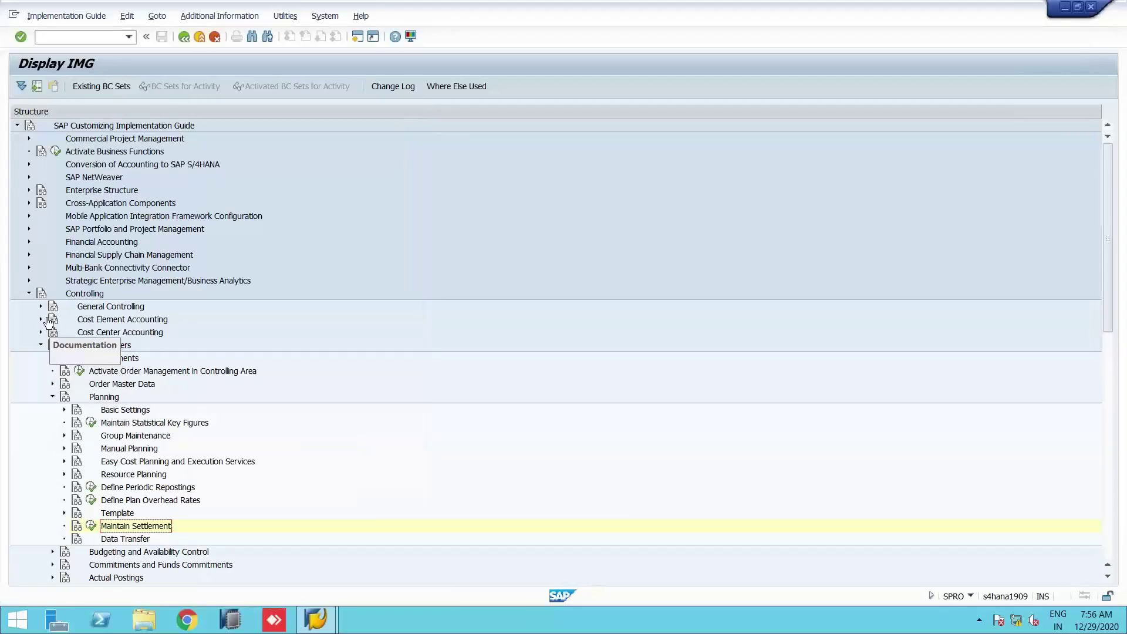
# In Define Order Types, set the settlement profile of order type ABCE to 20, save and return to the IMG structure
pyautogui.click(53, 383)
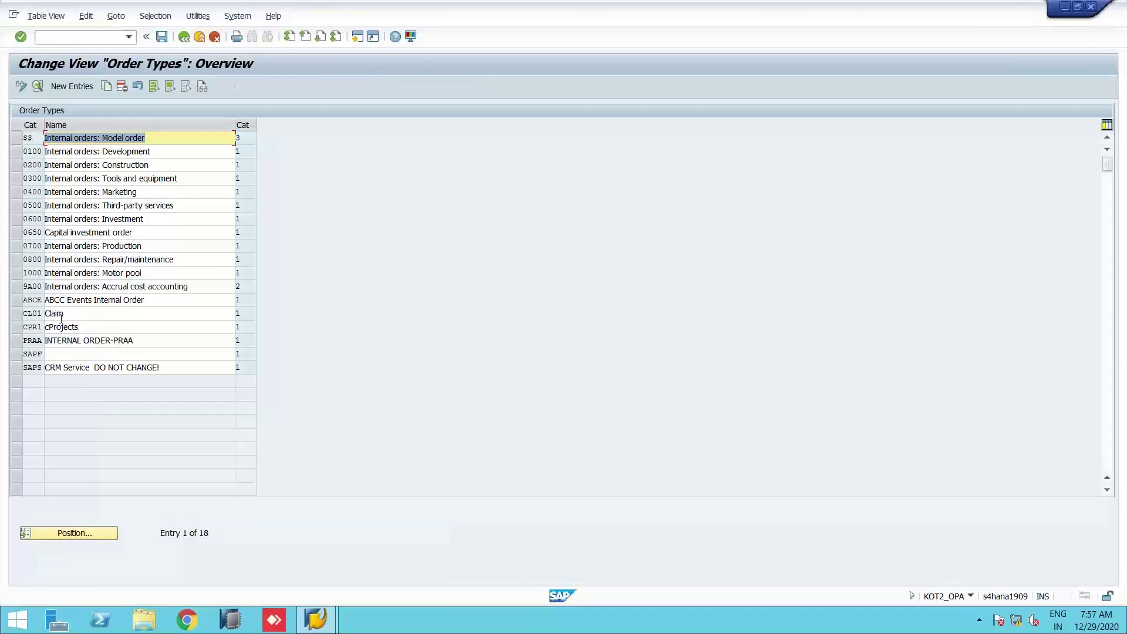
pyautogui.doubleClick(77, 300)
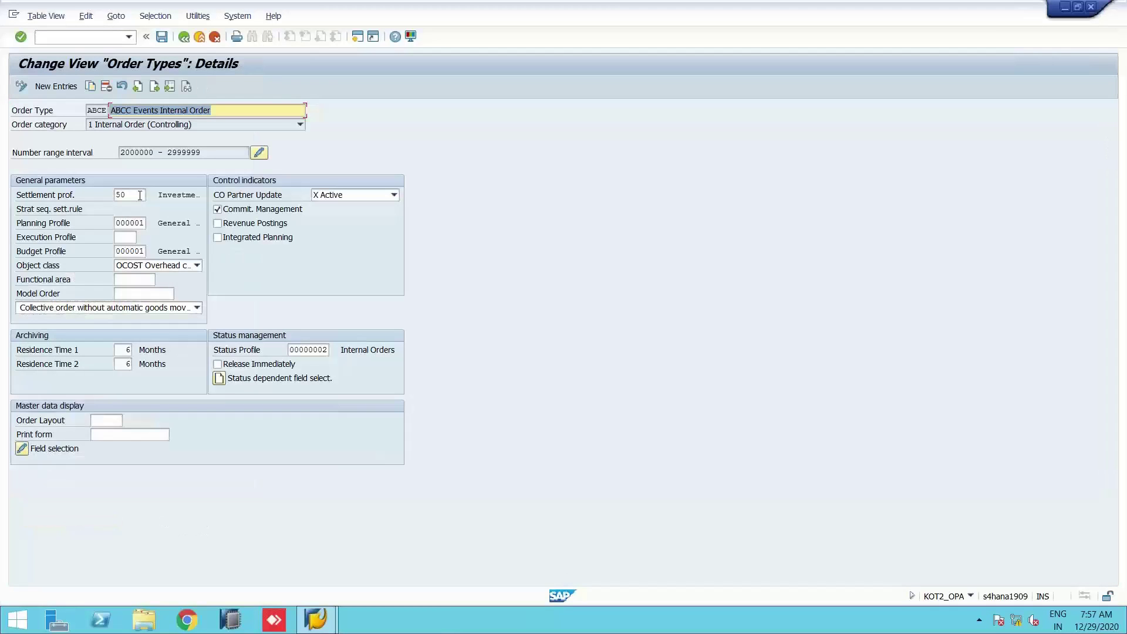
pyautogui.click(139, 195)
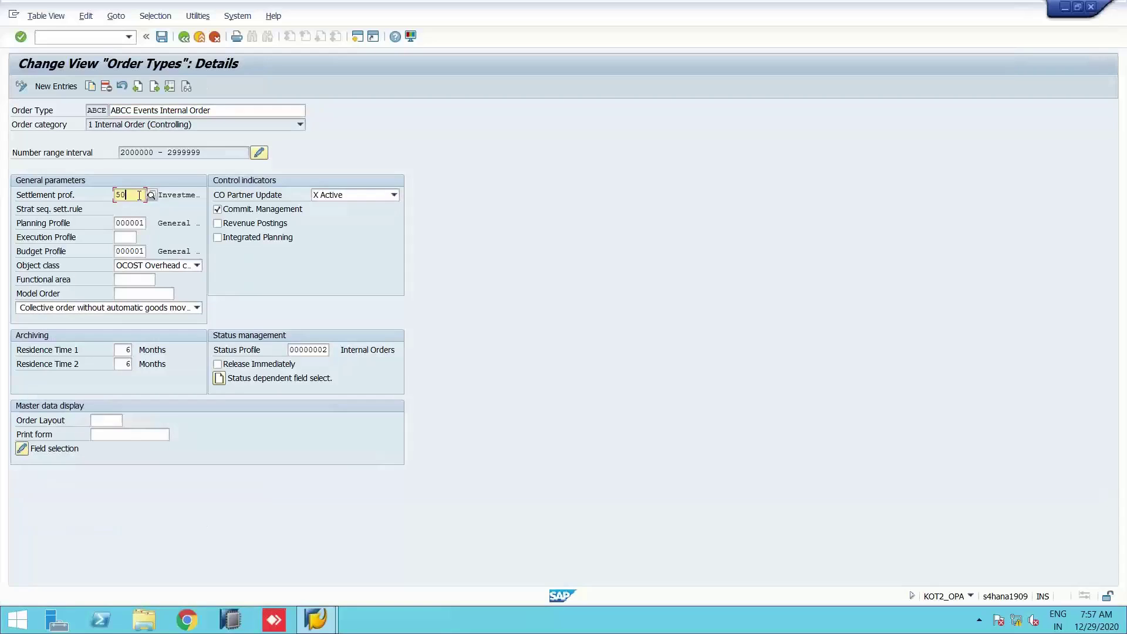
pyautogui.click(141, 195)
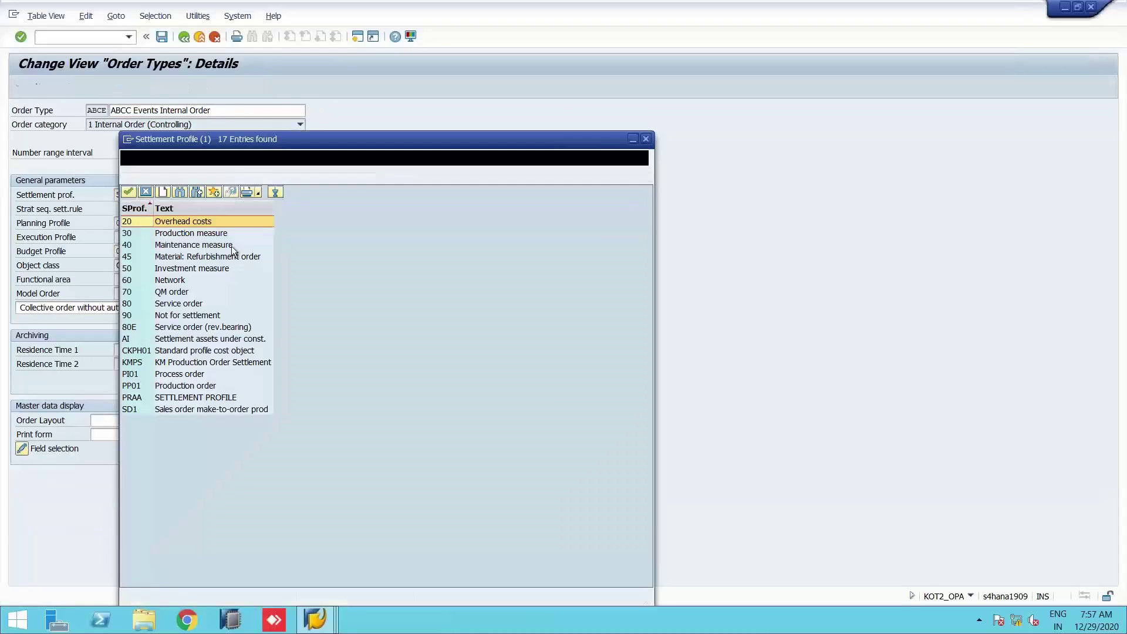
pyautogui.click(188, 221)
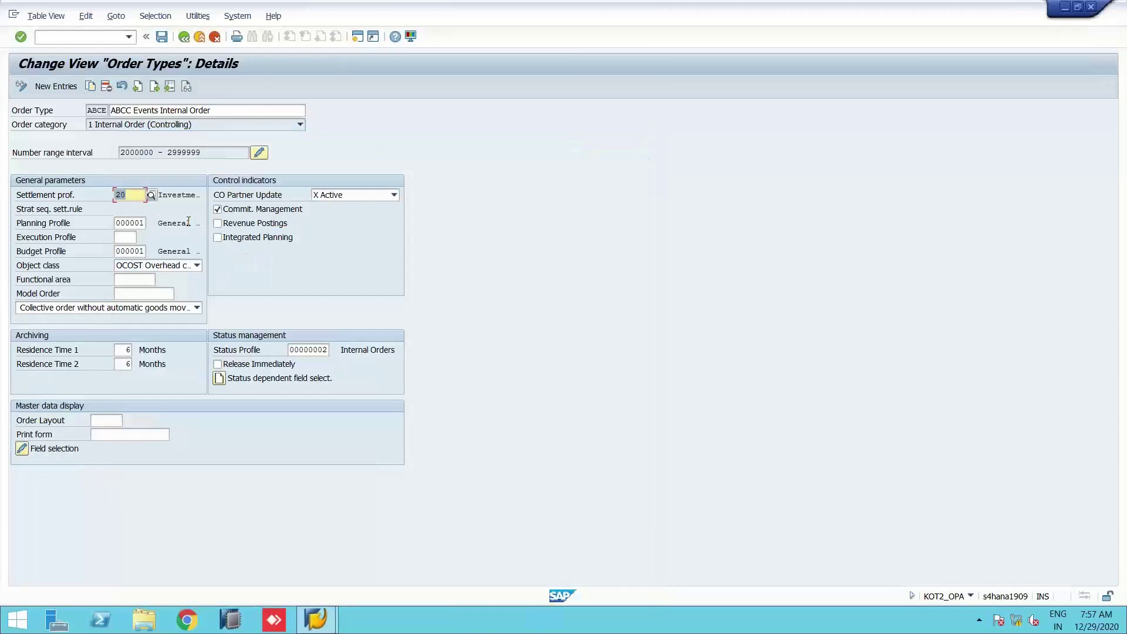
pyautogui.hotkey('ctrl', 's')
pyautogui.press('Return')
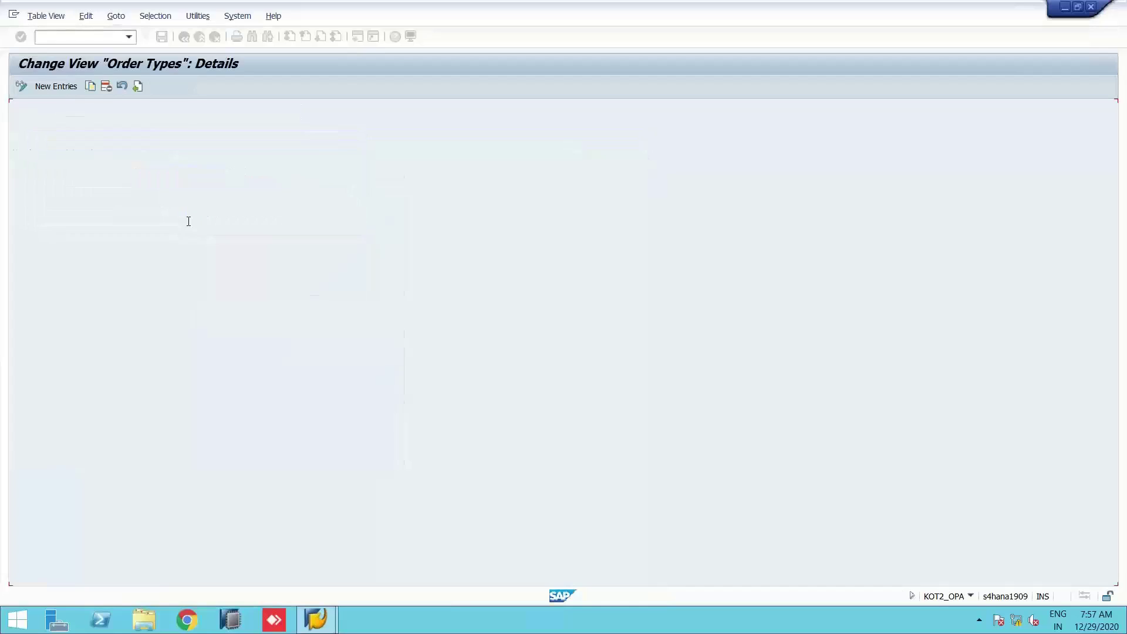
pyautogui.press('F3')
pyautogui.press('F3')
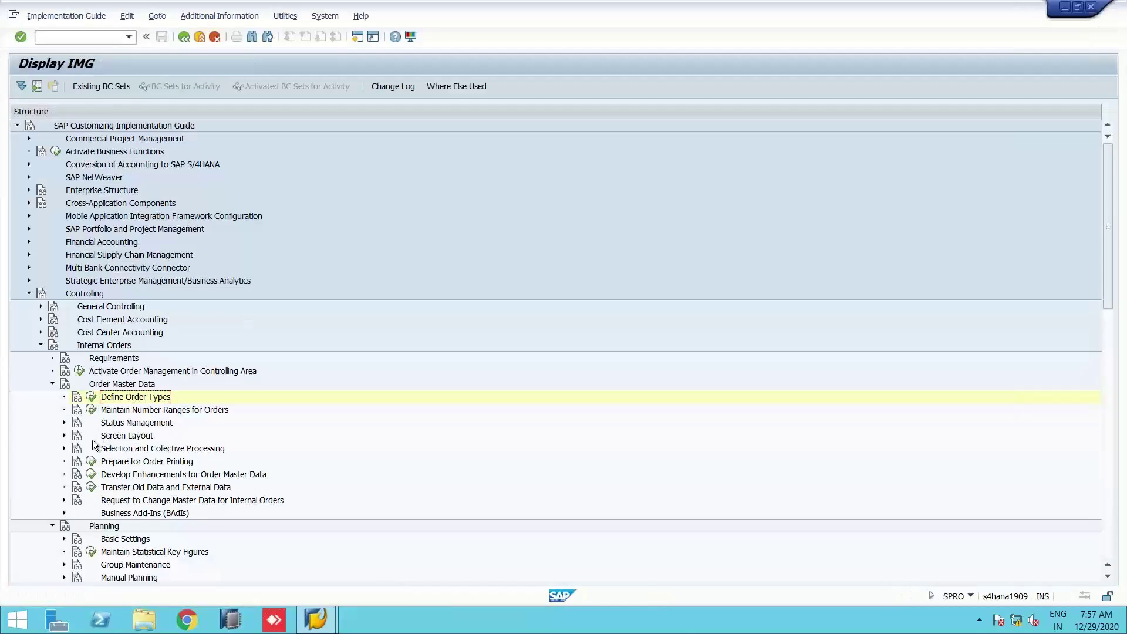
# Collapse Order Master Data and open the details of settlement profile 20 under Planning's Maintain Settlement activity
pyautogui.click(52, 383)
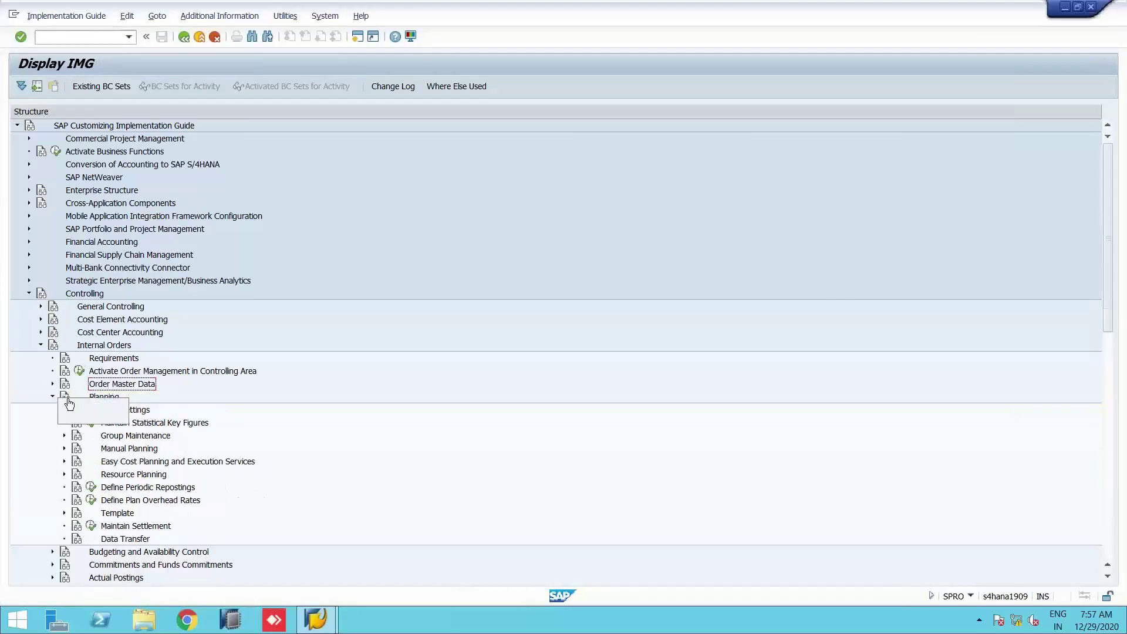
pyautogui.click(92, 528)
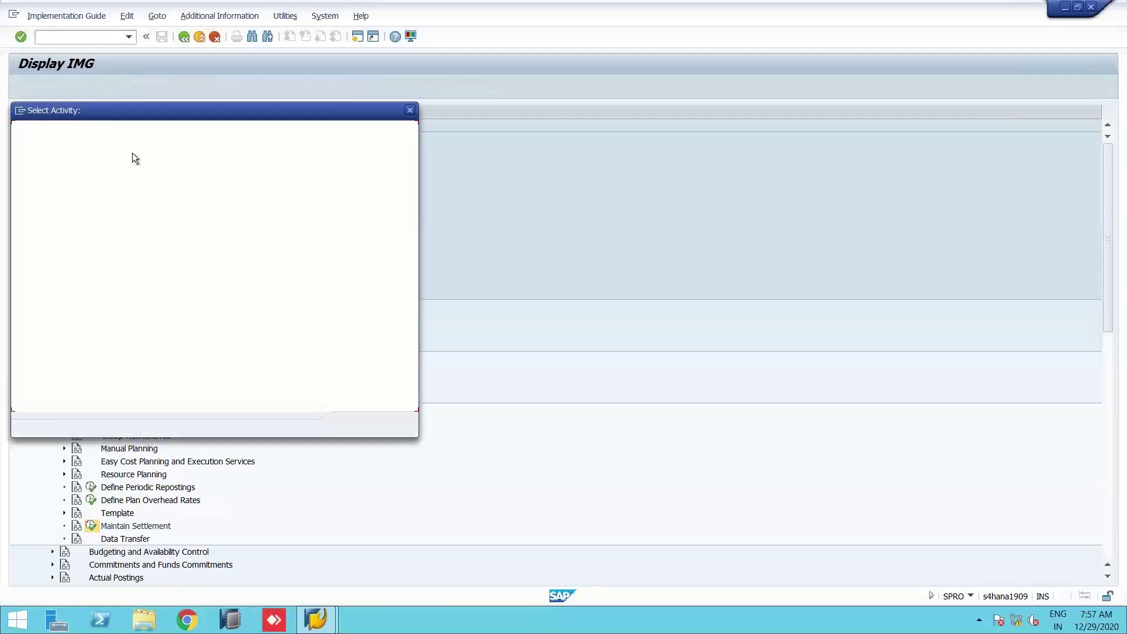
pyautogui.doubleClick(101, 159)
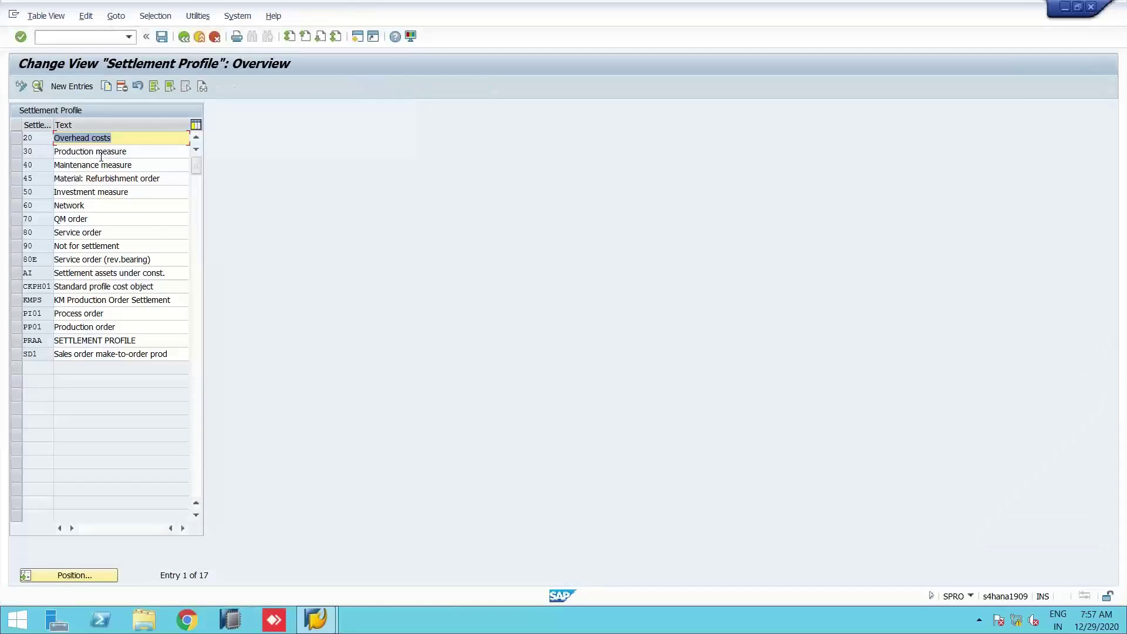
pyautogui.doubleClick(38, 142)
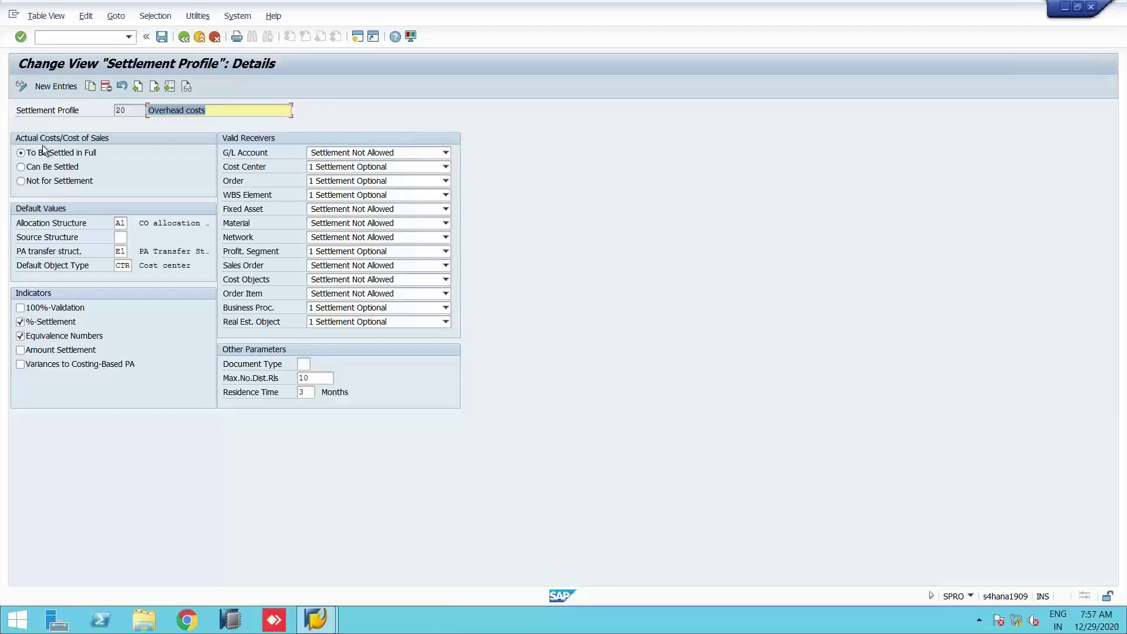
# Try the Can Be Settled and Not for Settlement options for actual costs, restoring To Be Settled in Full
pyautogui.click(65, 169)
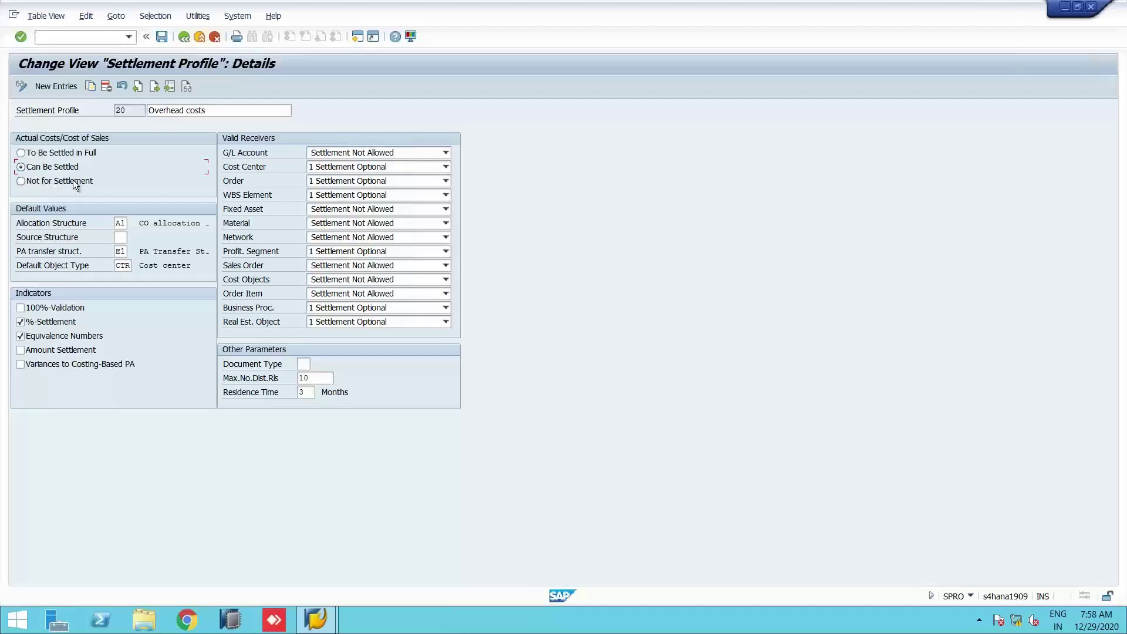
pyautogui.click(40, 181)
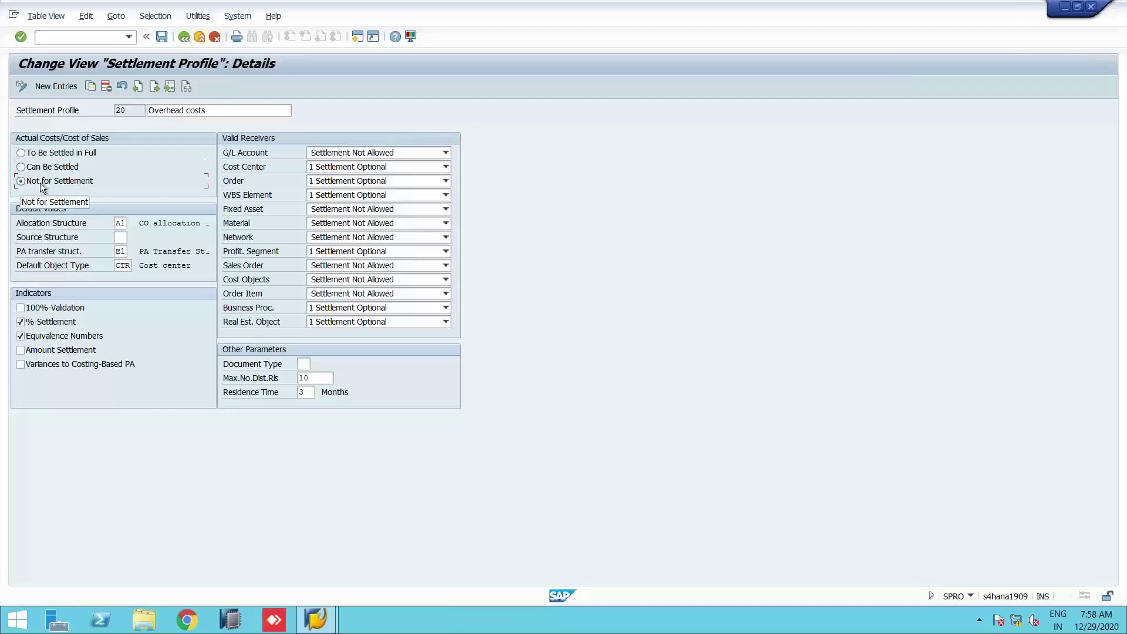
pyautogui.click(64, 151)
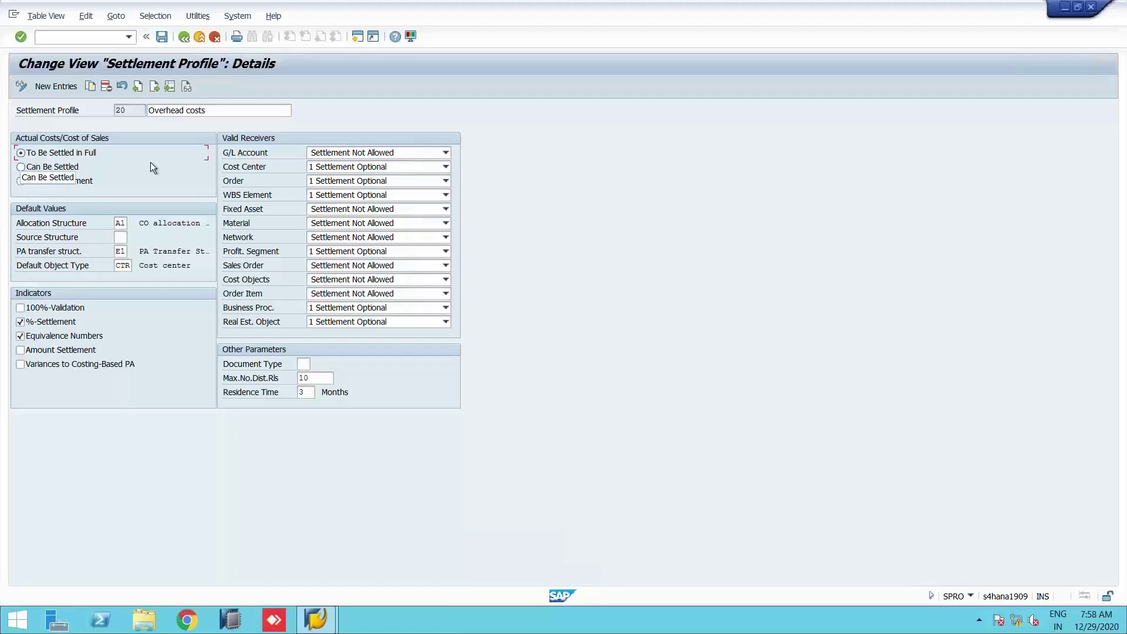
# Review the profile's default values for allocation structure, PA transfer structure and object type, including the list of available default object types
pyautogui.click(120, 223)
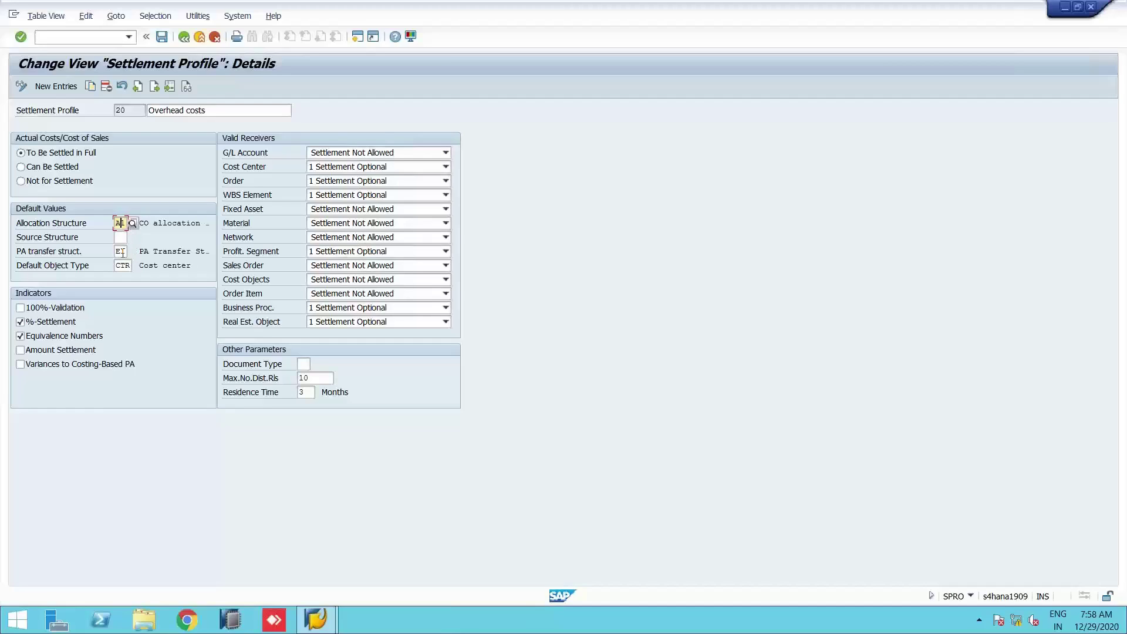
pyautogui.click(121, 251)
pyautogui.click(121, 265)
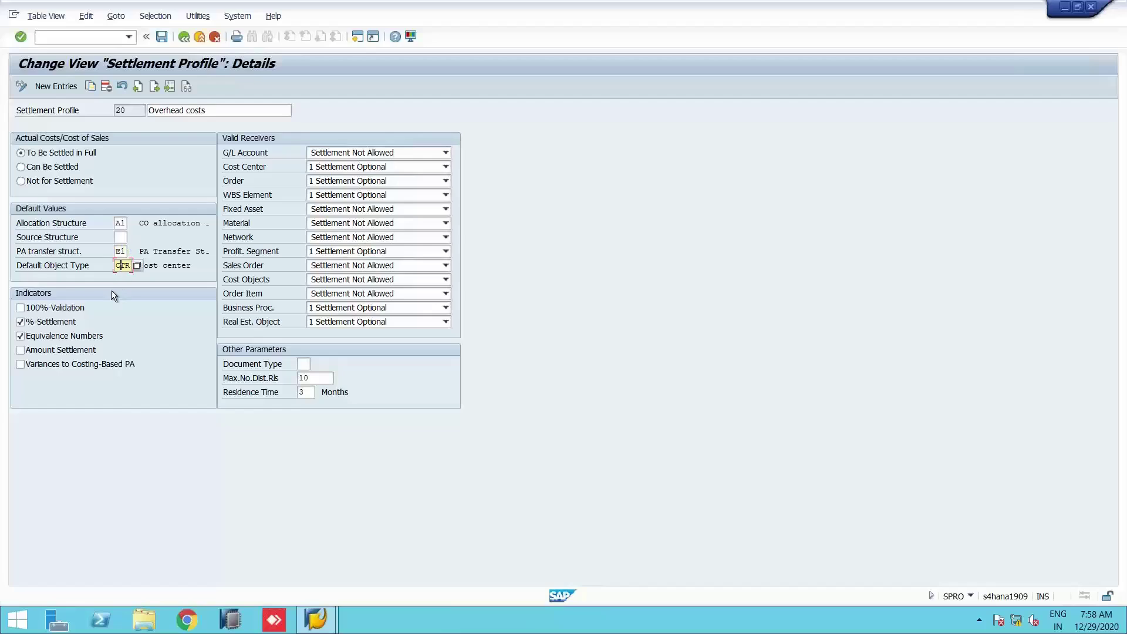
pyautogui.doubleClick(122, 266)
pyautogui.click(129, 268)
pyautogui.click(137, 266)
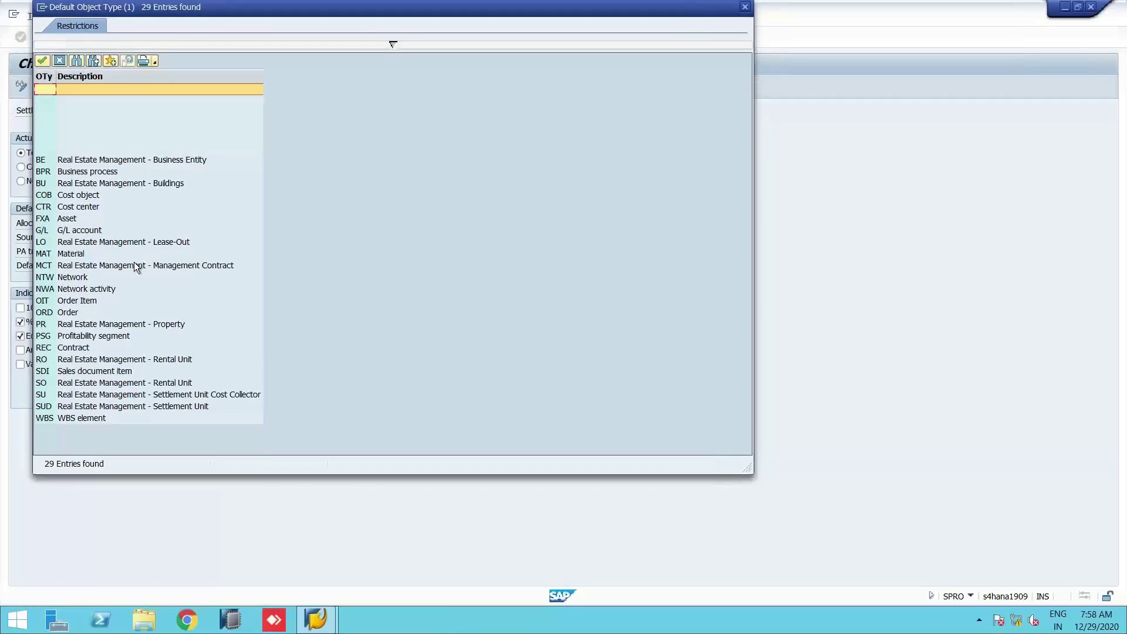
pyautogui.press('Escape')
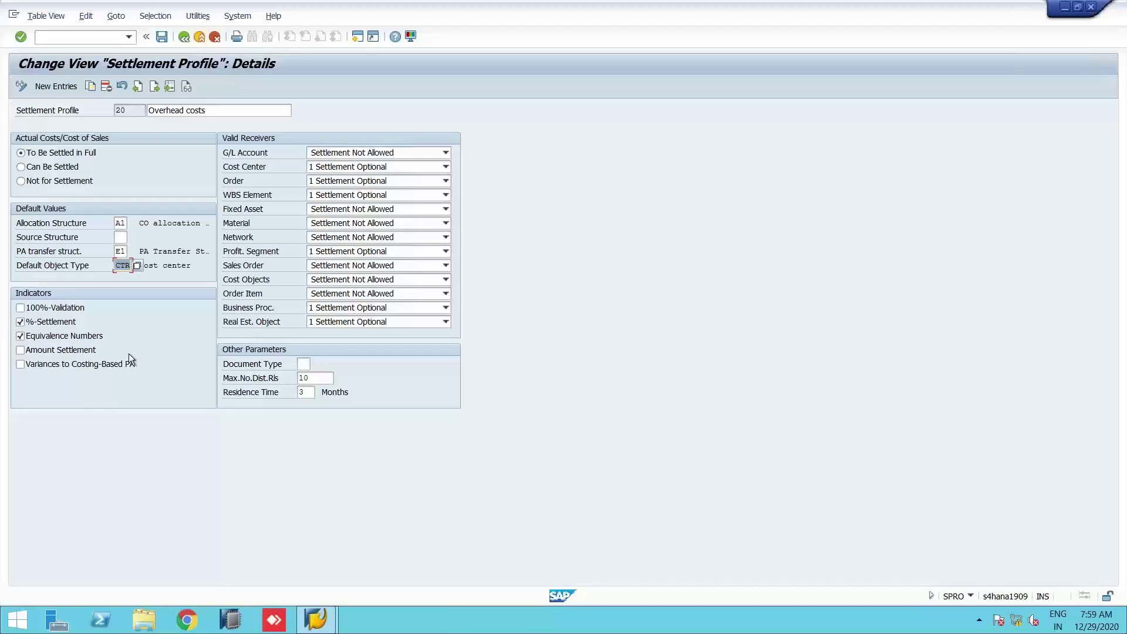
# Enable the Amount Settlement indicator in settlement profile 20 and read its field help
pyautogui.click(60, 345)
pyautogui.press('F1')
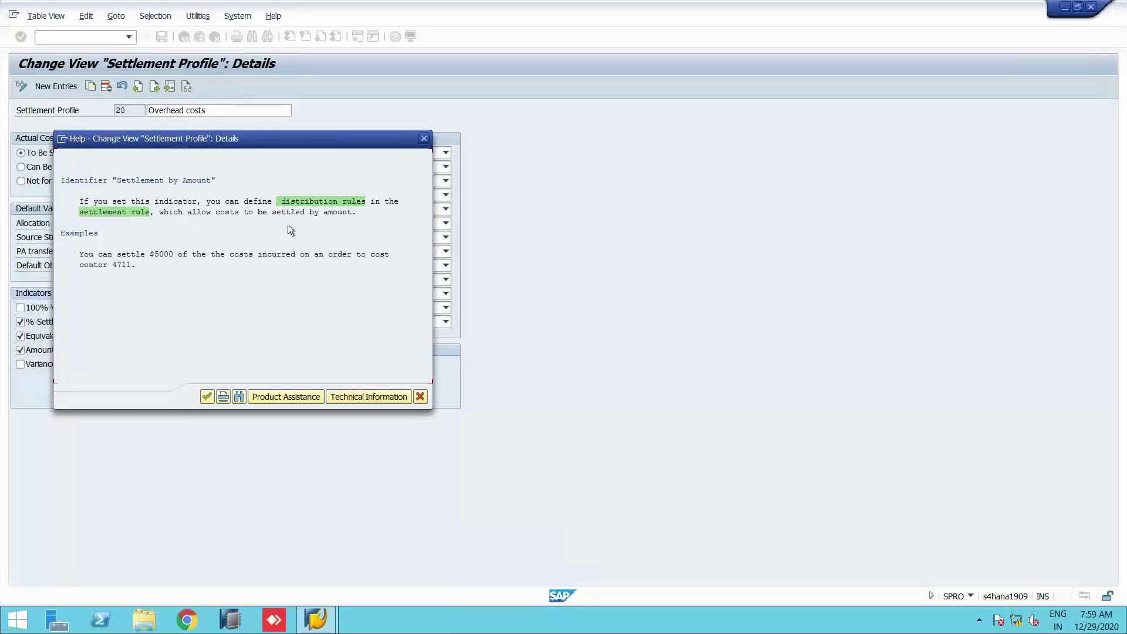
pyautogui.click(420, 397)
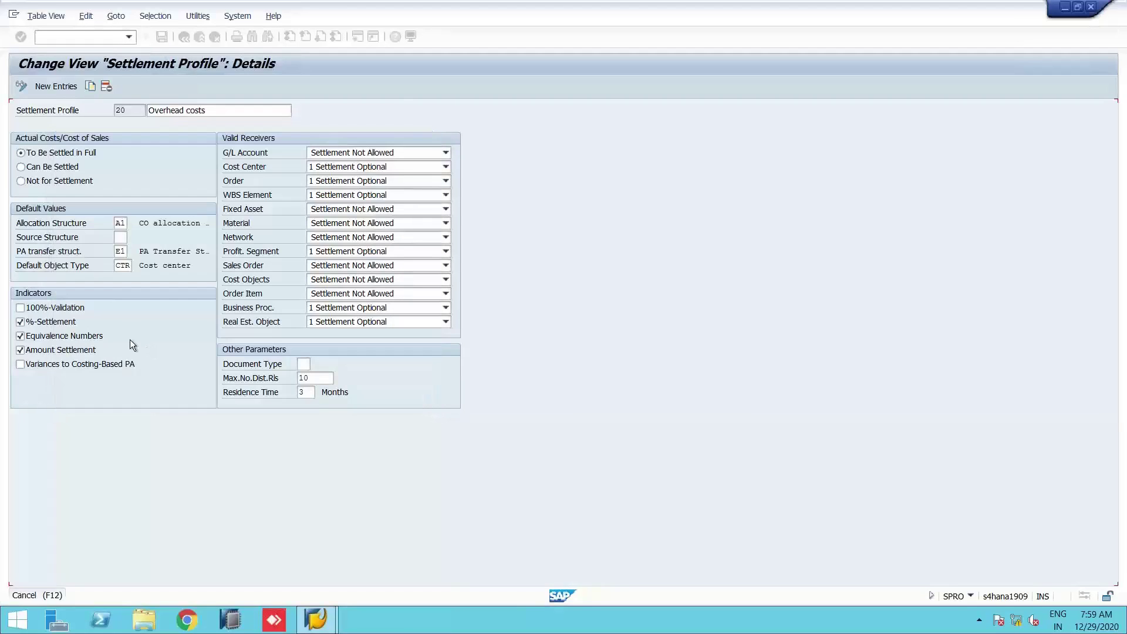
pyautogui.click(78, 350)
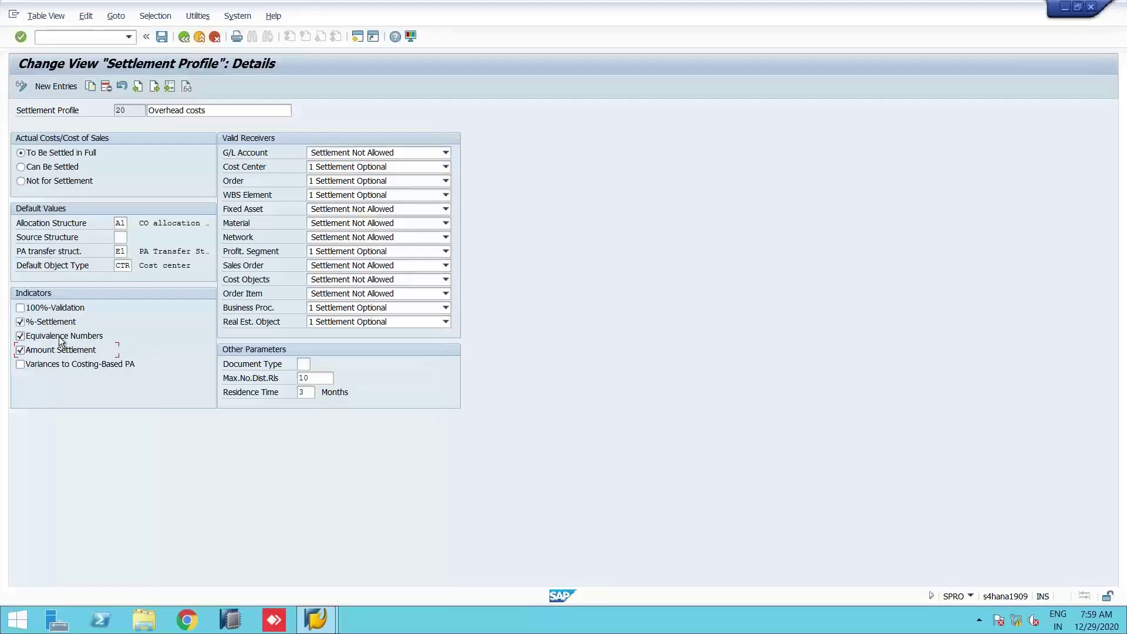
# Read the field help for the Equivalence Numbers indicator and close it
pyautogui.click(59, 336)
pyautogui.press('F1')
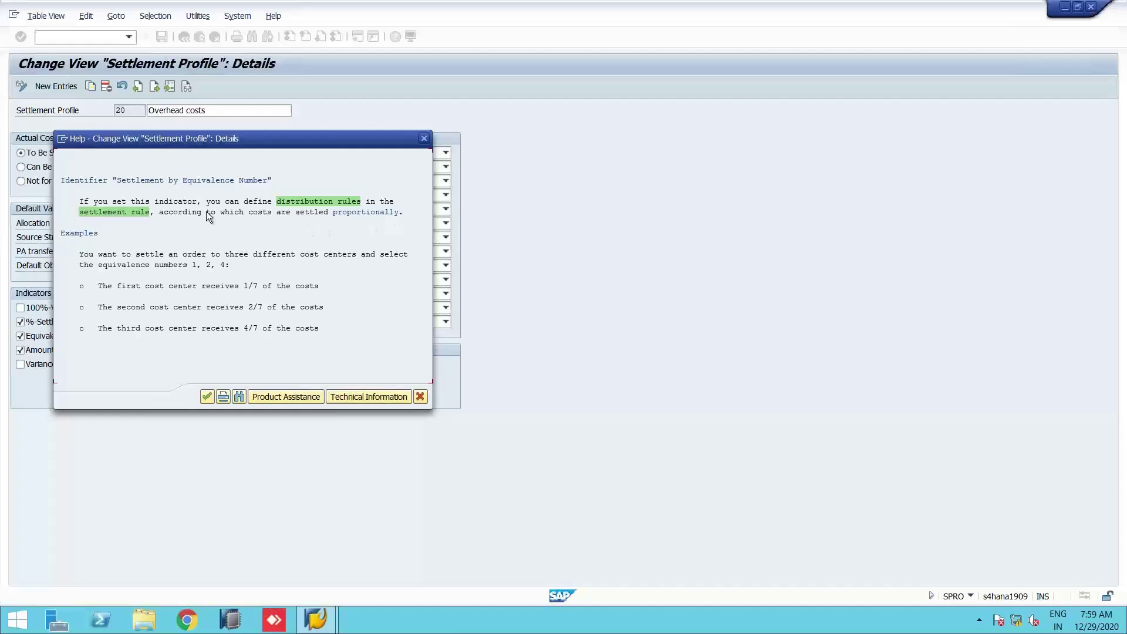
pyautogui.click(425, 142)
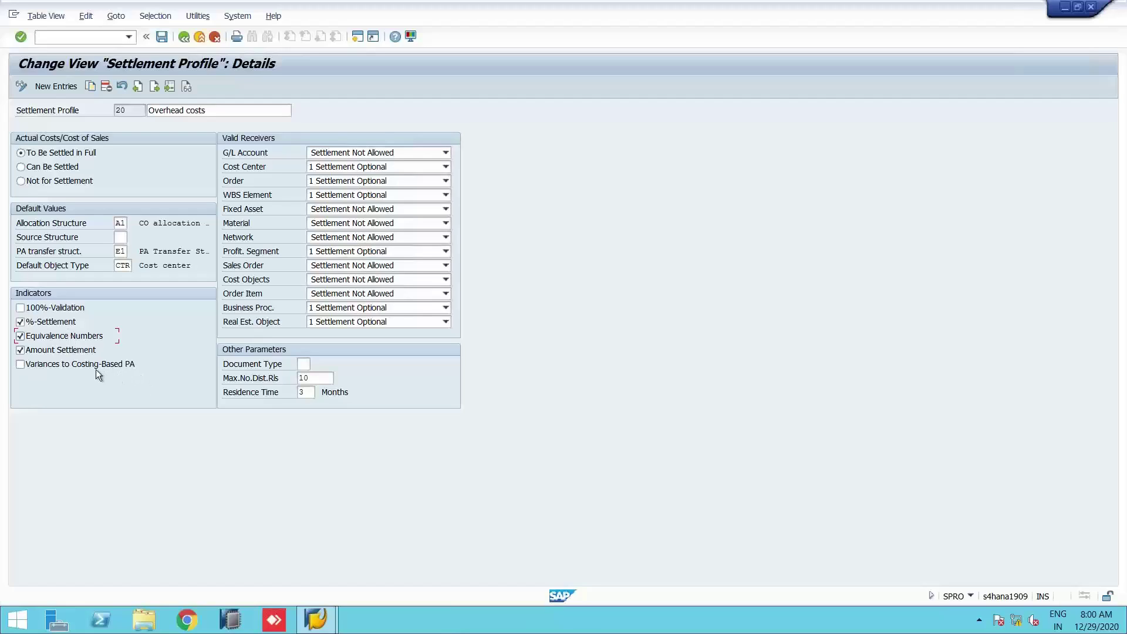
# Set the profile's document type to SA and check the settlement option for the G/L Account receiver
pyautogui.click(304, 364)
pyautogui.write('SA')
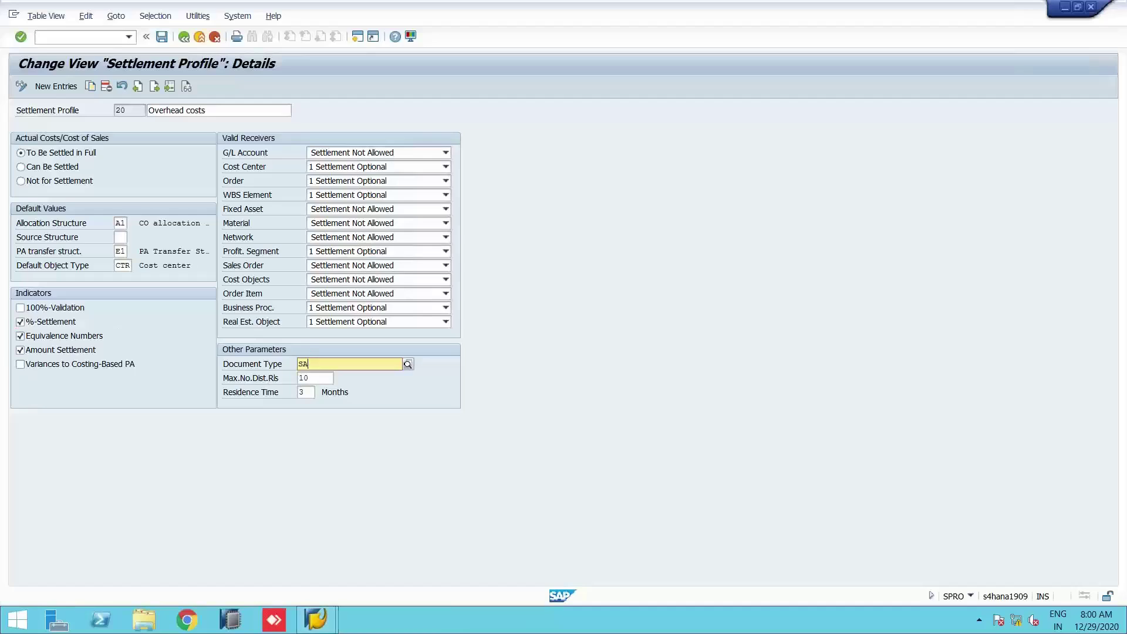
pyautogui.click(419, 386)
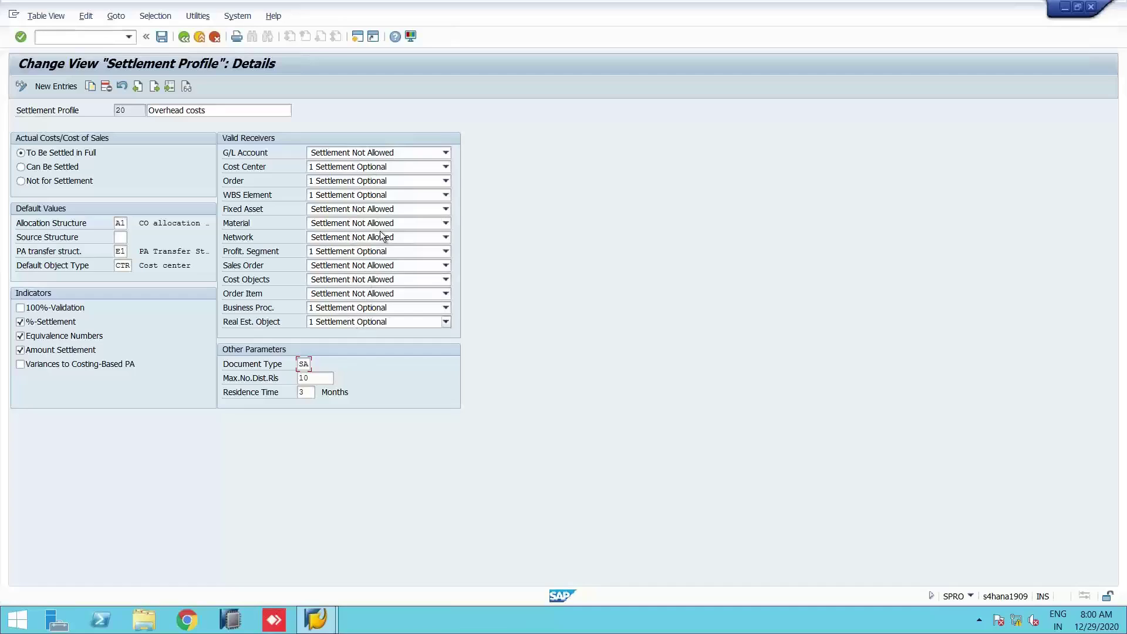
pyautogui.click(347, 154)
pyautogui.click(457, 111)
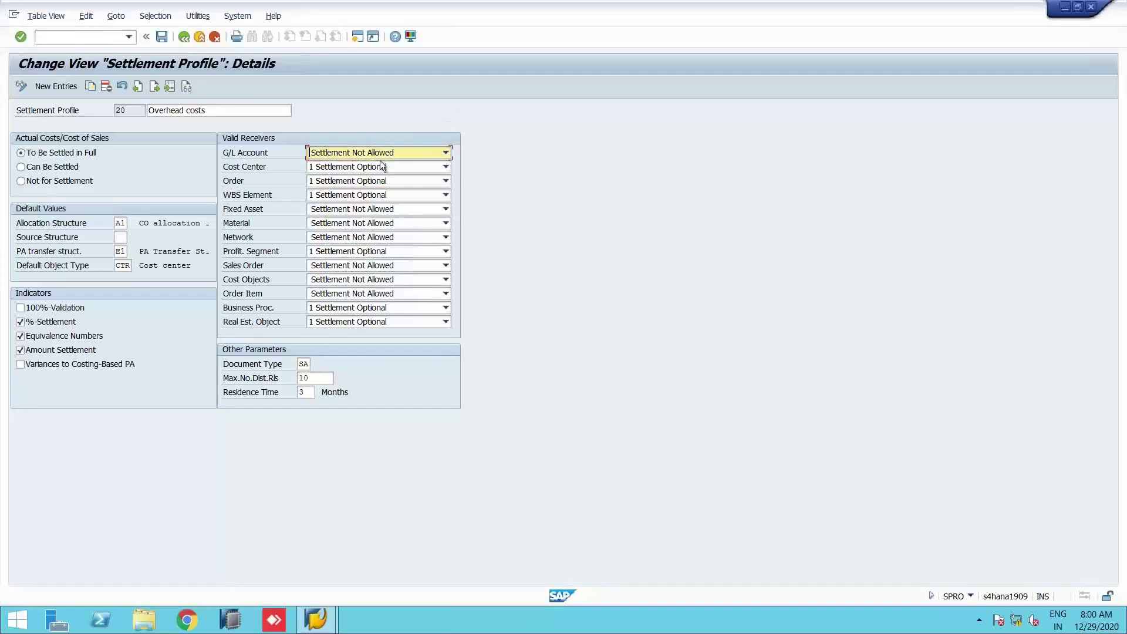
# Check the settlement options available for the Cost Center receiver in settlement profile 20
pyautogui.click(361, 166)
pyautogui.click(511, 196)
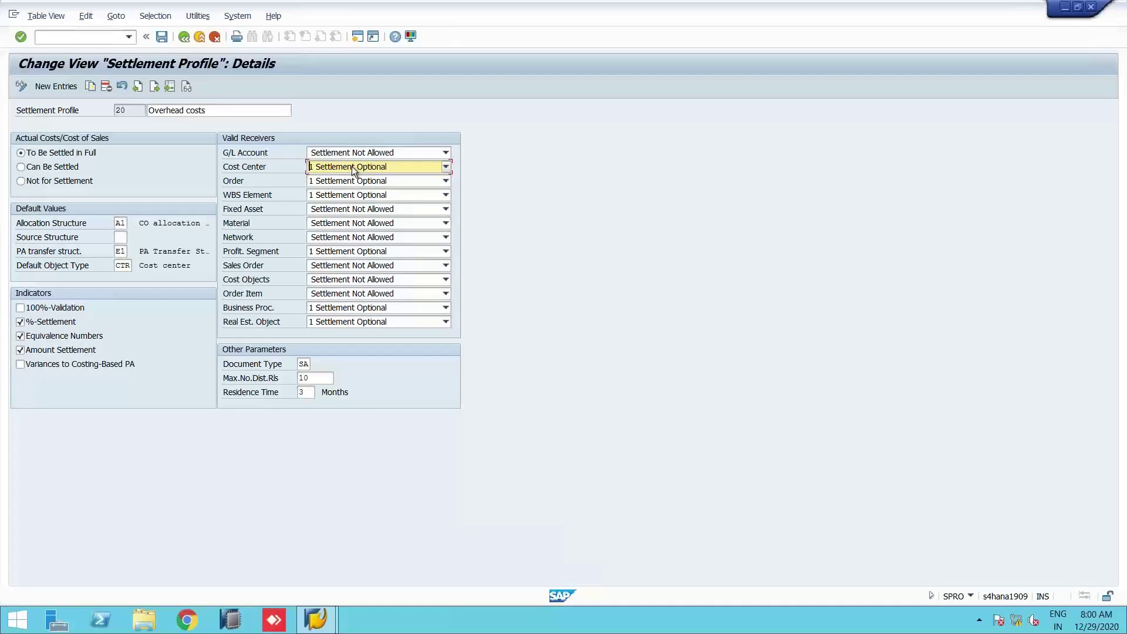
pyautogui.click(417, 166)
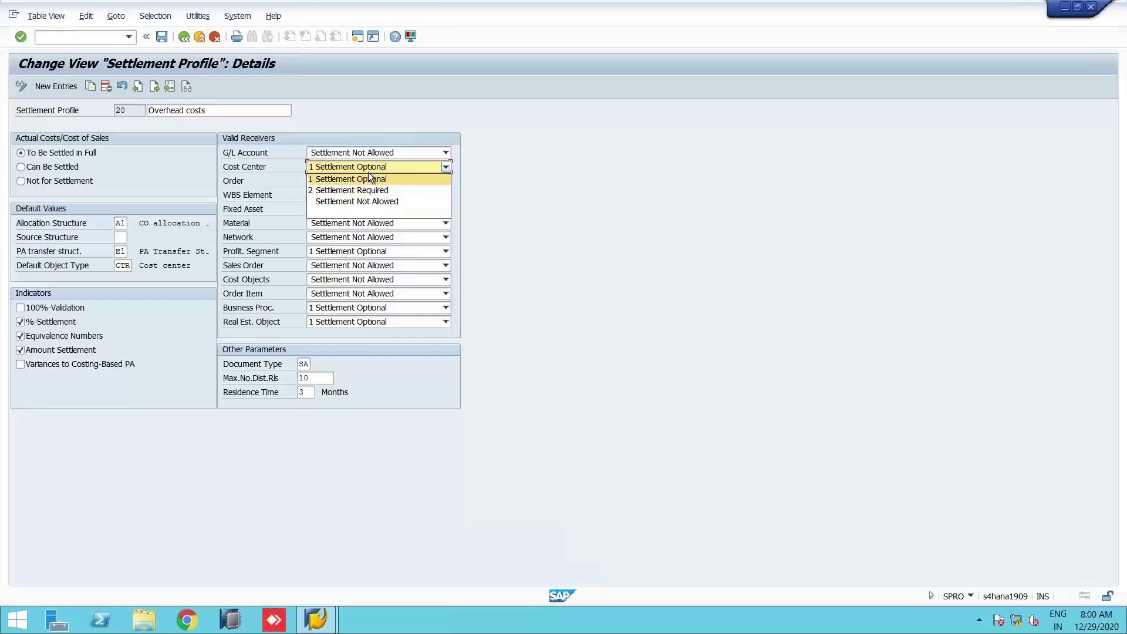
pyautogui.click(568, 197)
pyautogui.click(136, 114)
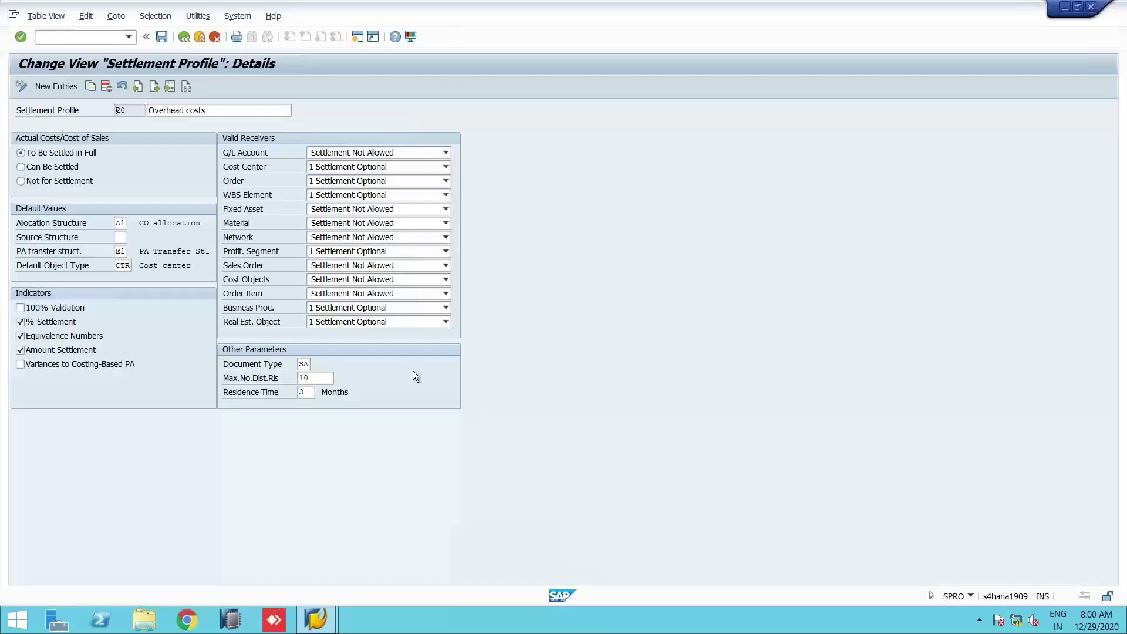
# Leave the settlement profile details and confirm the customizing request to save the profile changes
pyautogui.press('F3')
pyautogui.press('F3')
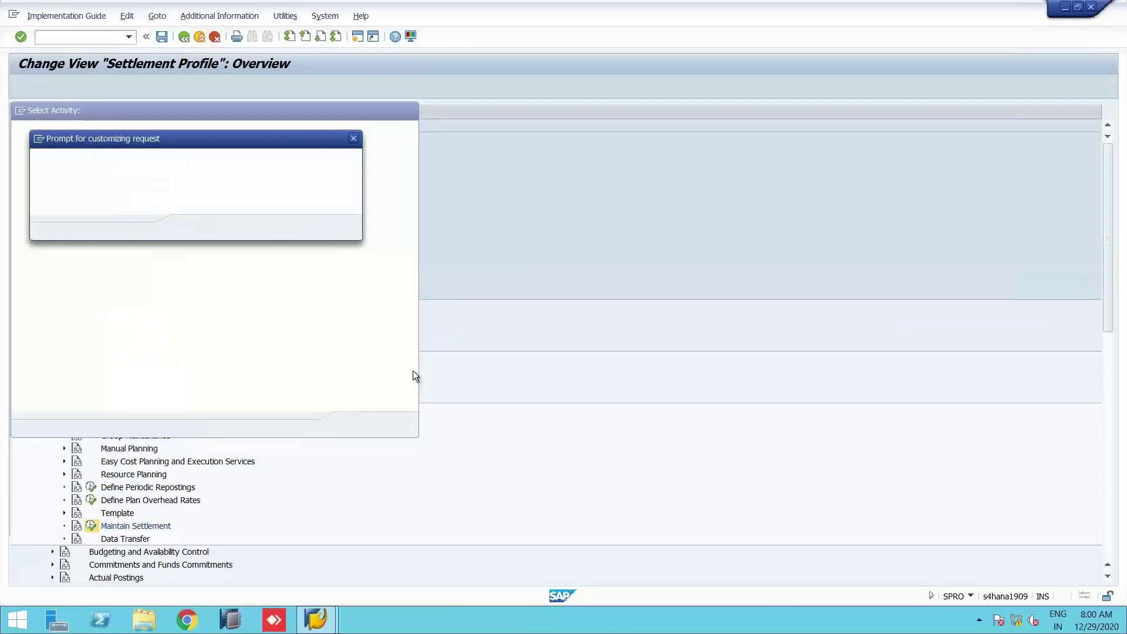
pyautogui.press('Return')
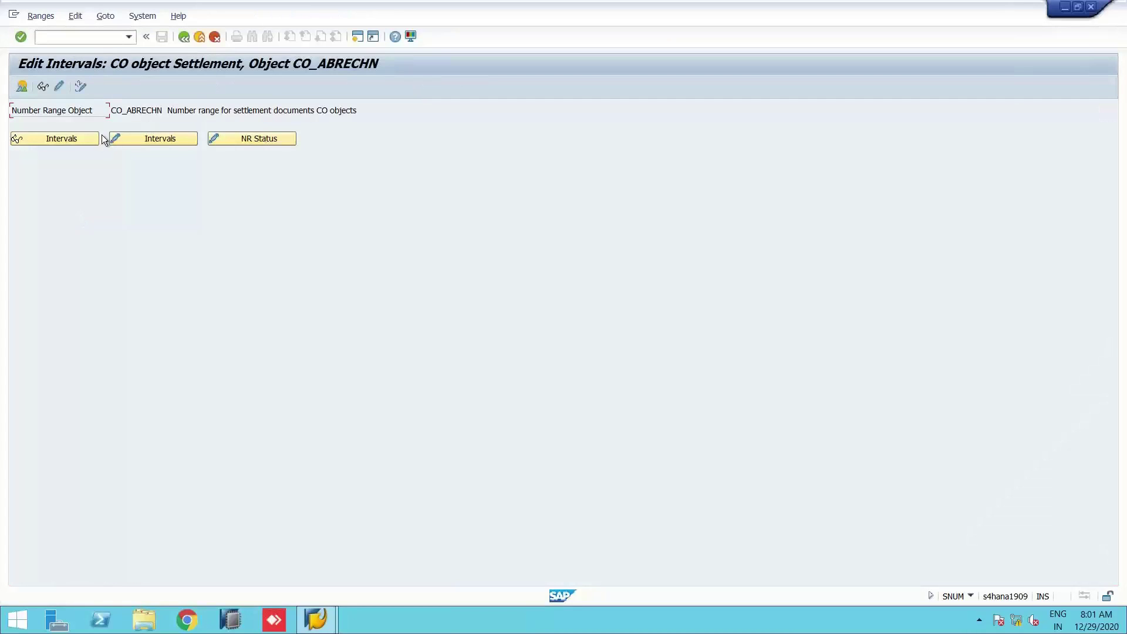
# Assign controlling area ABCC to number range group 01 for settlement documents, save, and return to the activity list
pyautogui.click(59, 88)
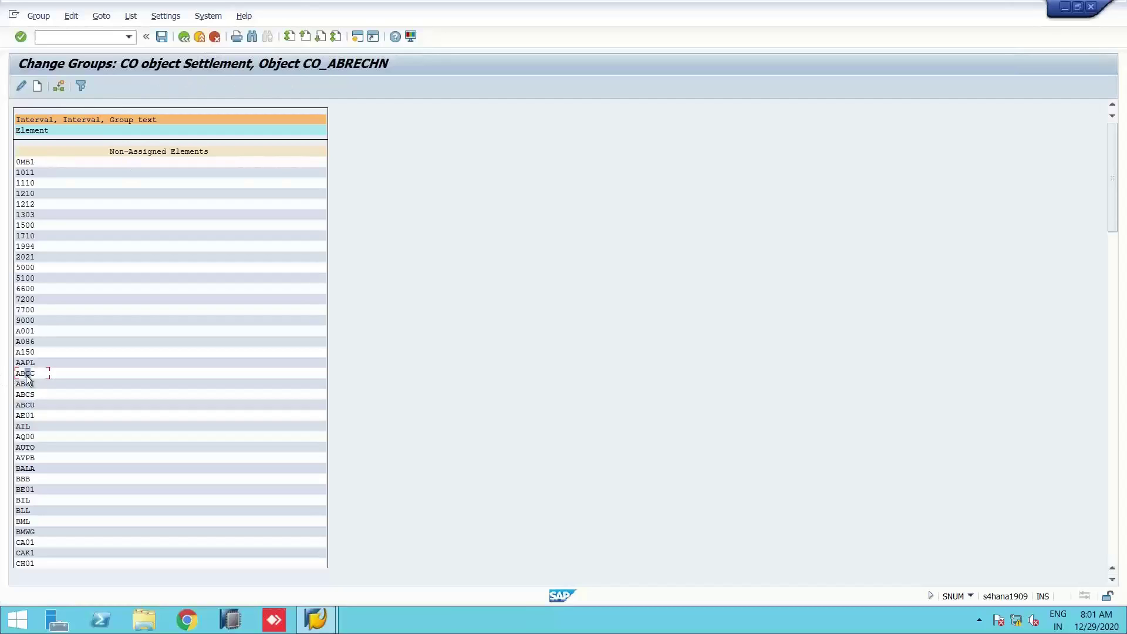
pyautogui.click(59, 85)
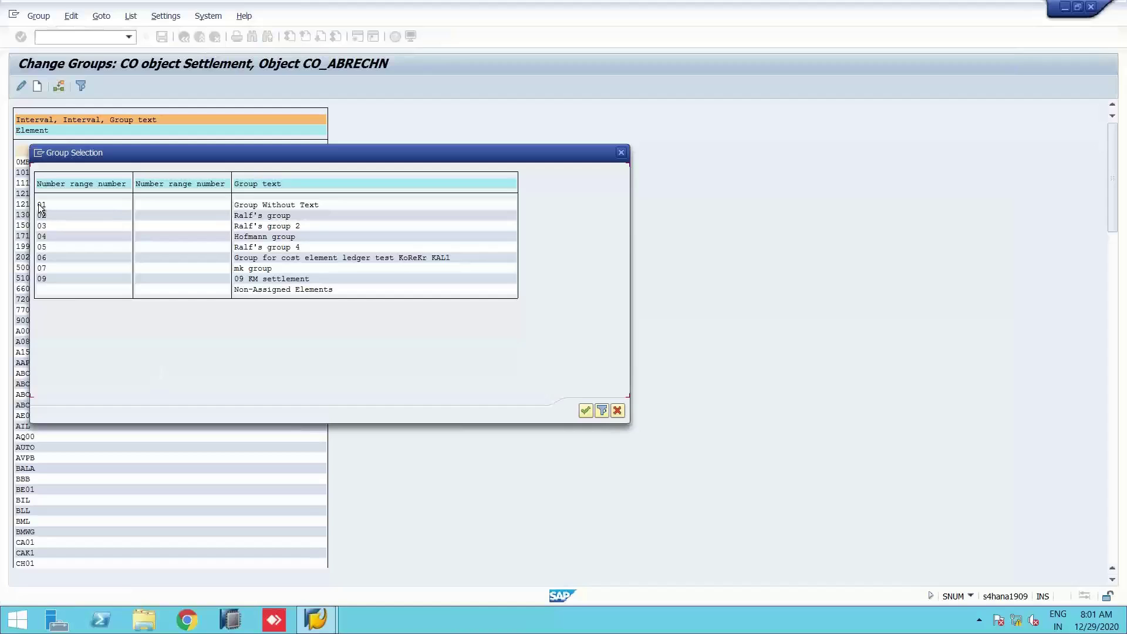
pyautogui.click(39, 206)
pyautogui.moveTo(493, 153); pyautogui.dragTo(770, 119)
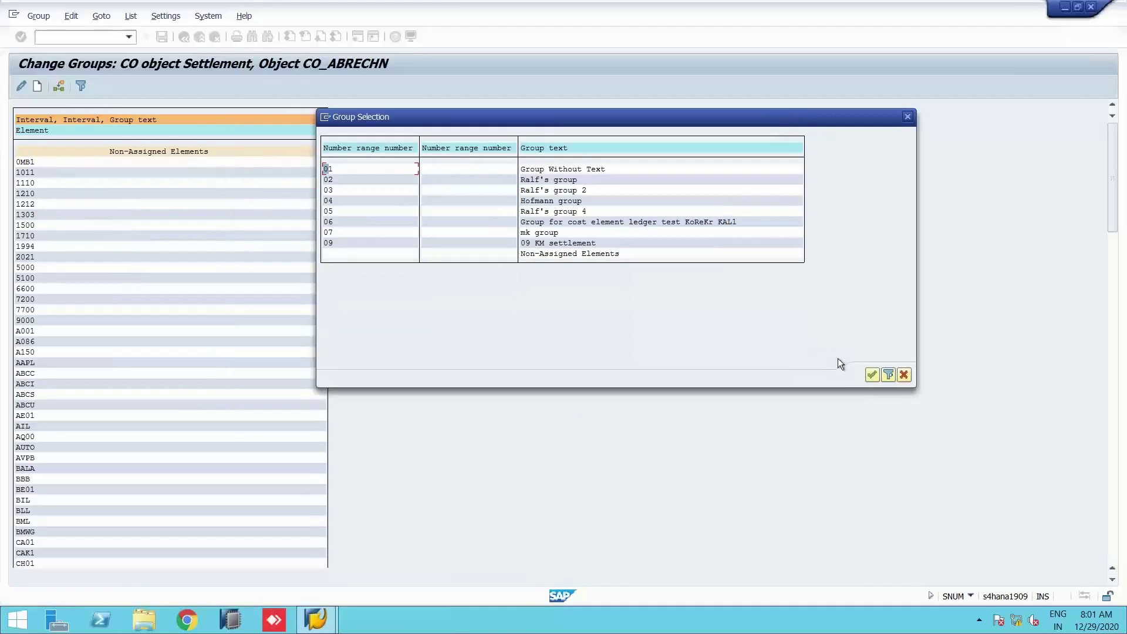
pyautogui.click(872, 375)
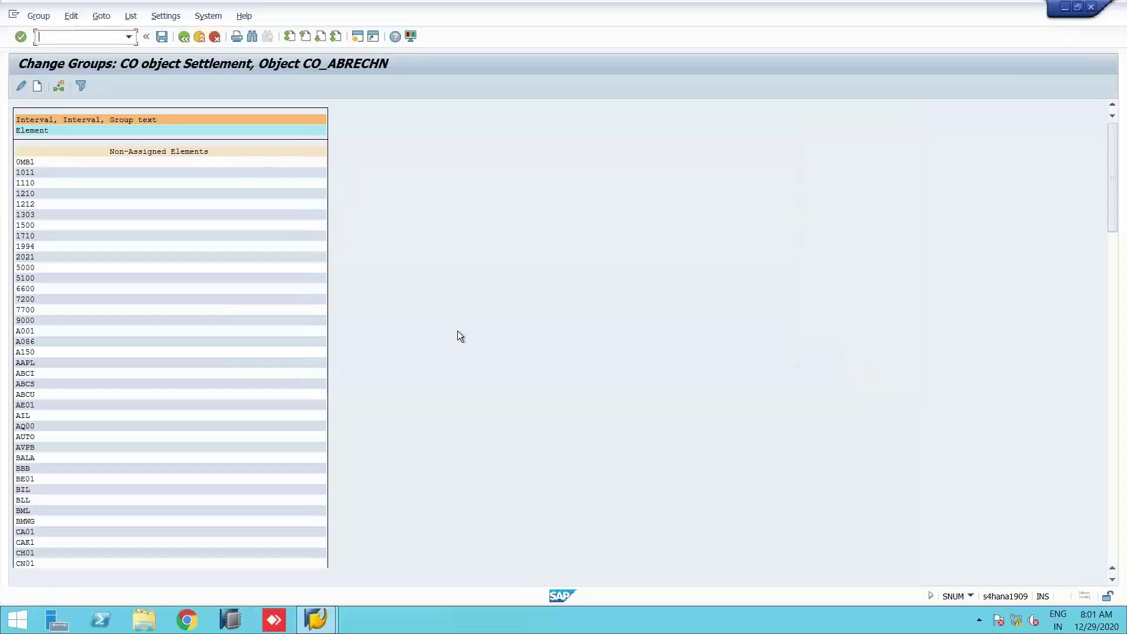
pyautogui.hotkey('ctrl', 's')
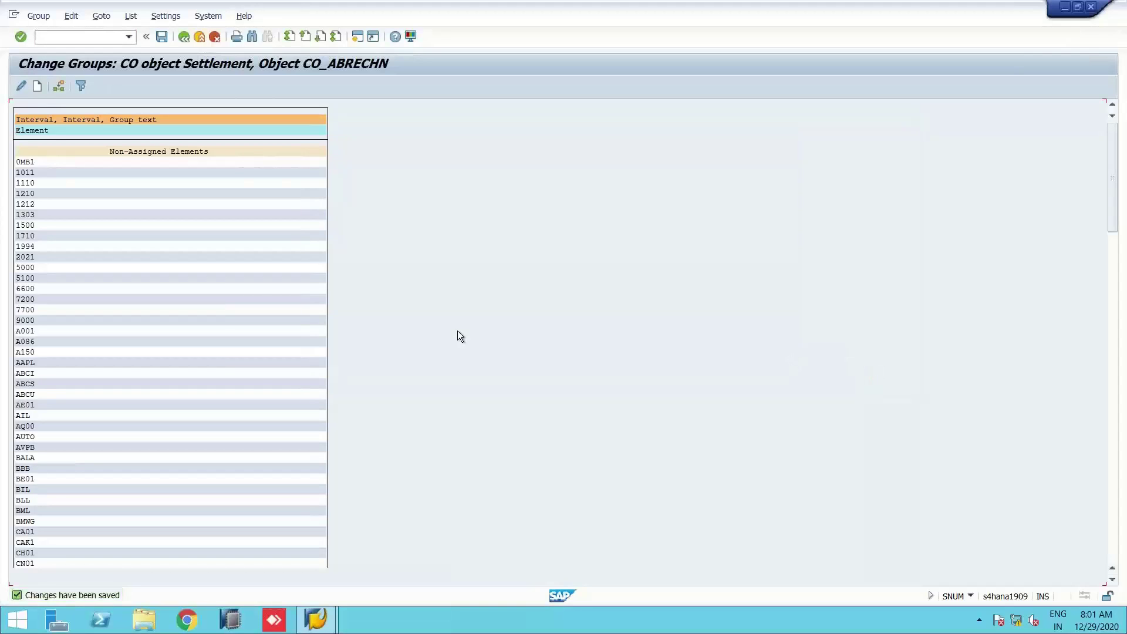
pyautogui.press('F3')
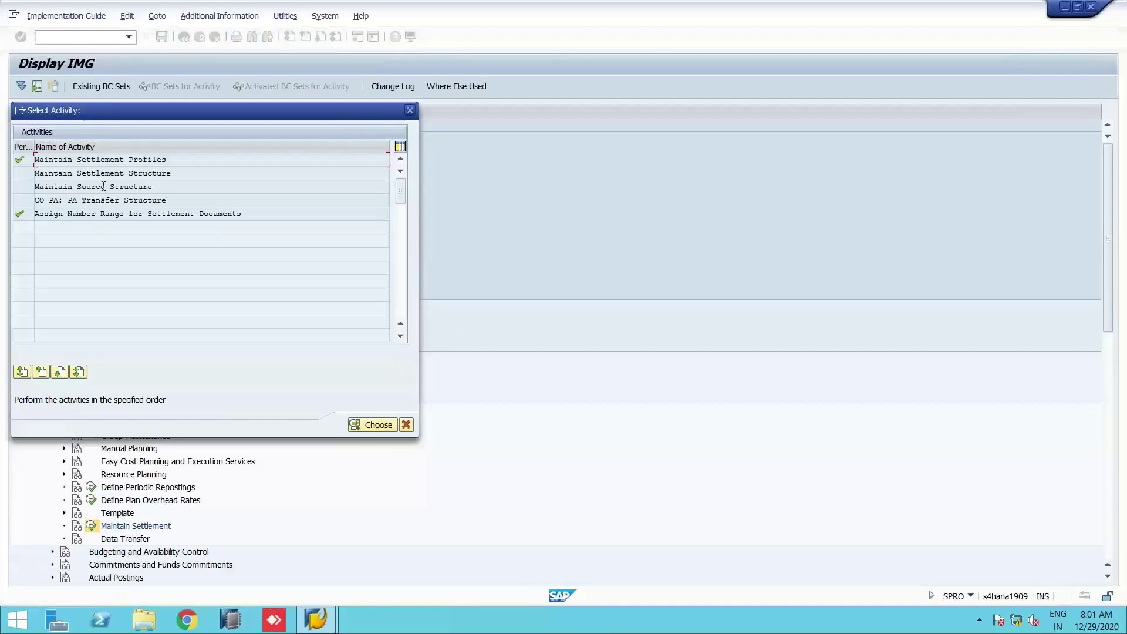
# Open the source details of assignment 030 Other costs in allocation structure A1
pyautogui.doubleClick(97, 180)
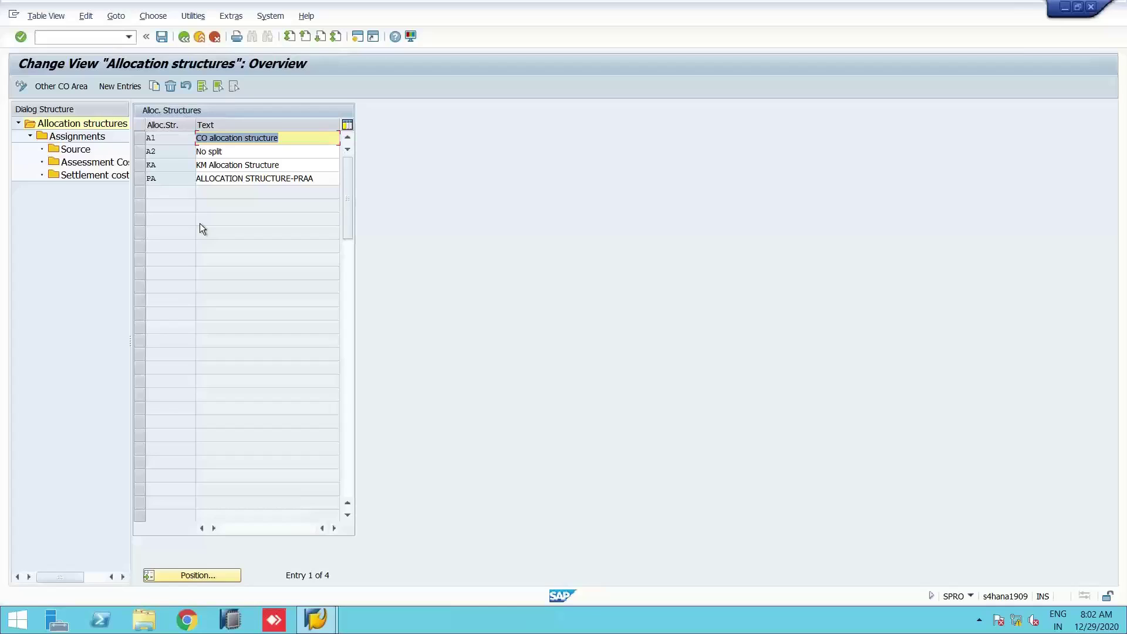
pyautogui.click(140, 139)
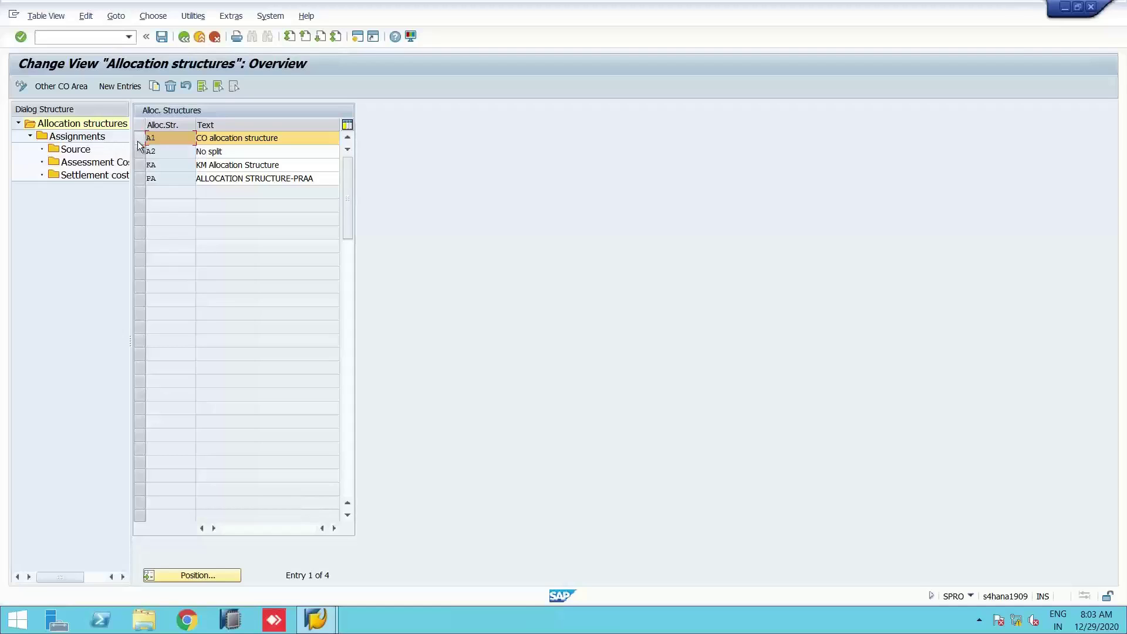
pyautogui.click(140, 140)
pyautogui.click(138, 140)
pyautogui.doubleClick(84, 138)
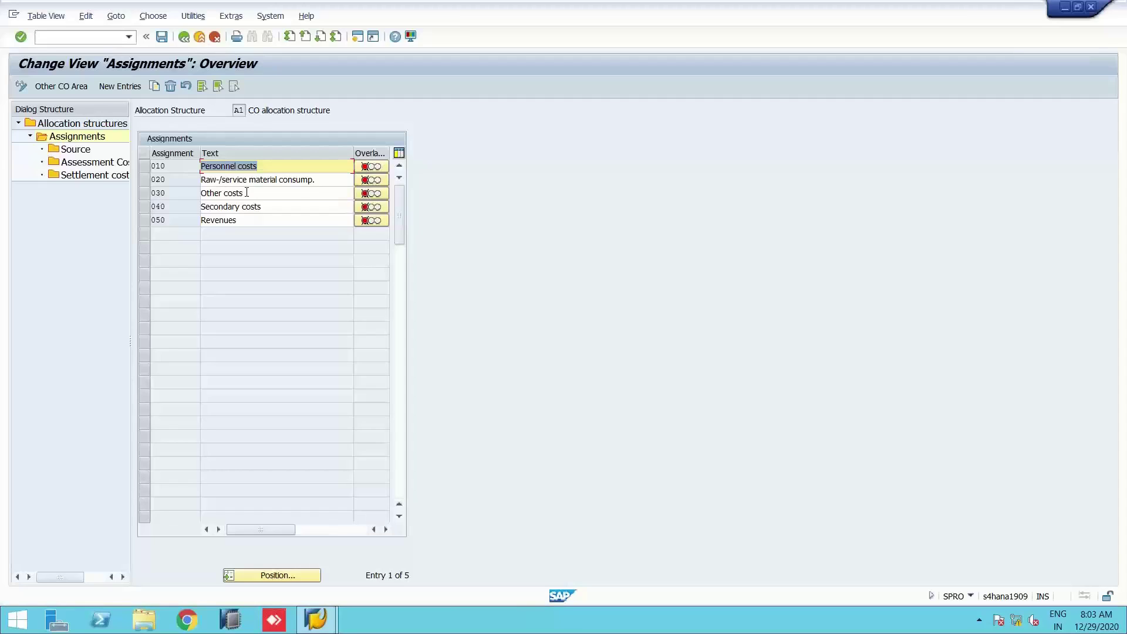
pyautogui.click(143, 193)
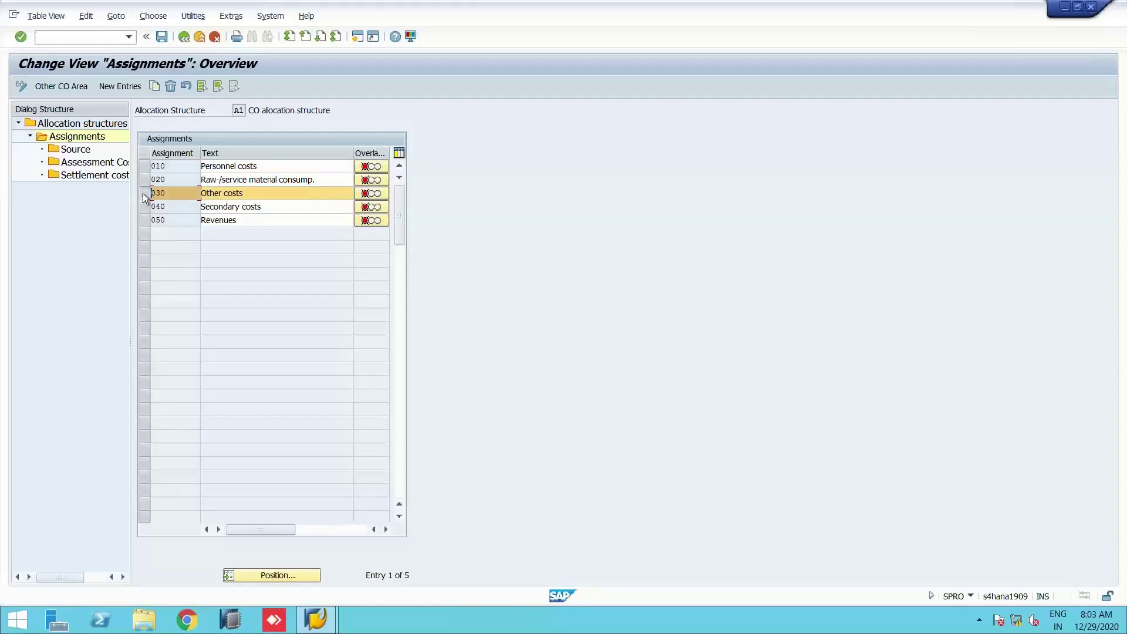
pyautogui.doubleClick(75, 149)
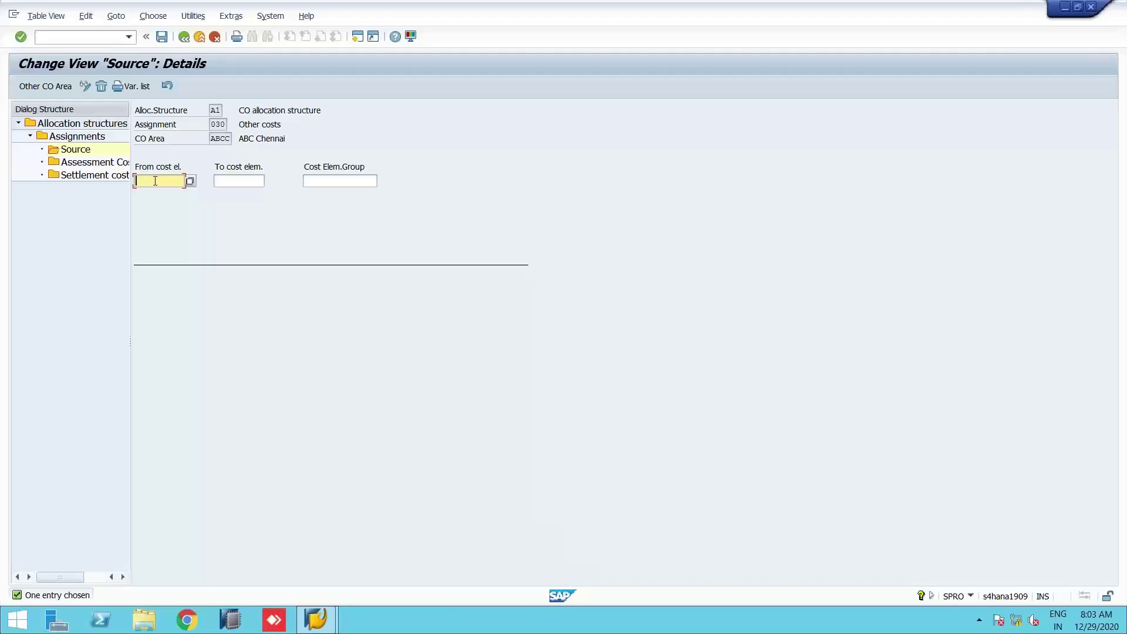
# Switch to the other SAP session and open central G/L account maintenance with transaction FS00
pyautogui.click(314, 622)
pyautogui.click(367, 557)
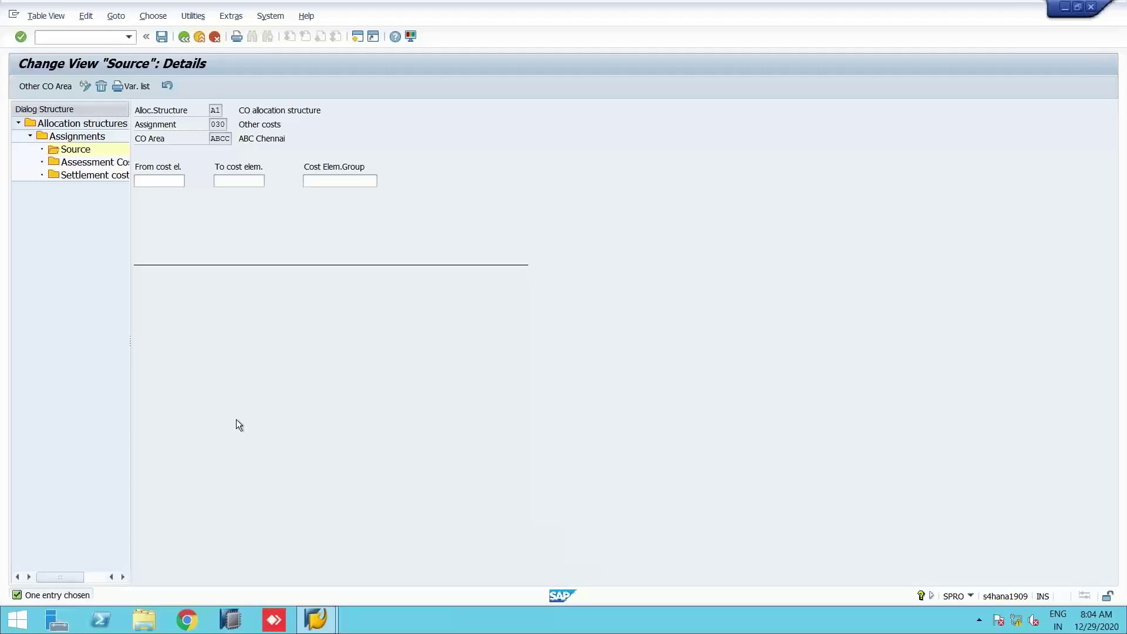
pyautogui.hotkey('shift', 'F3')
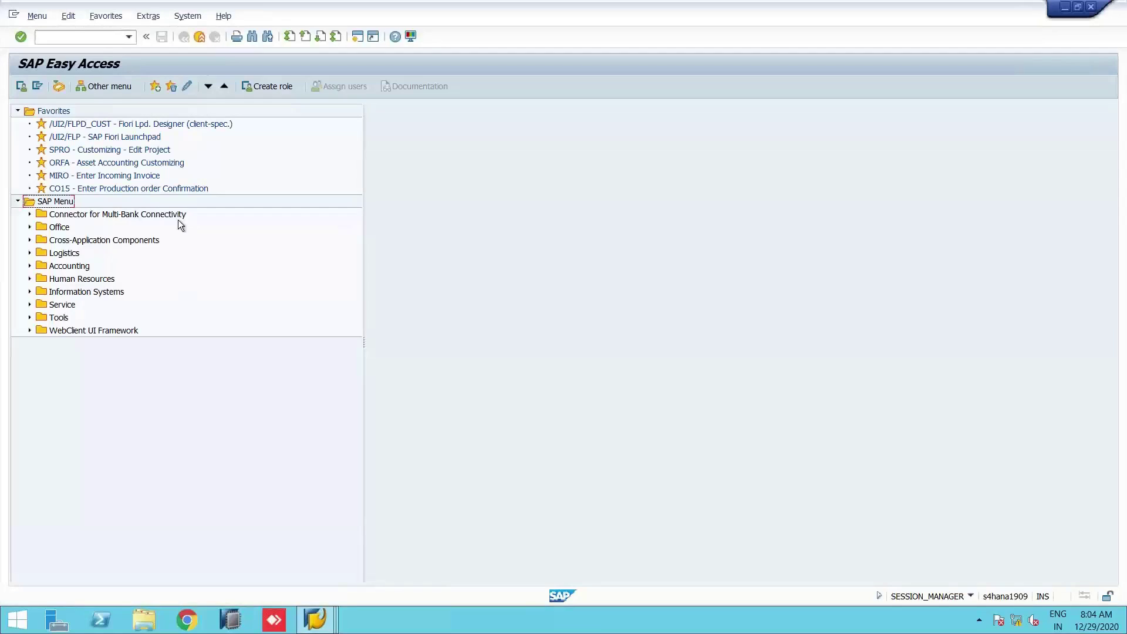
pyautogui.click(65, 35)
pyautogui.write('fs00')
pyautogui.press('Return')
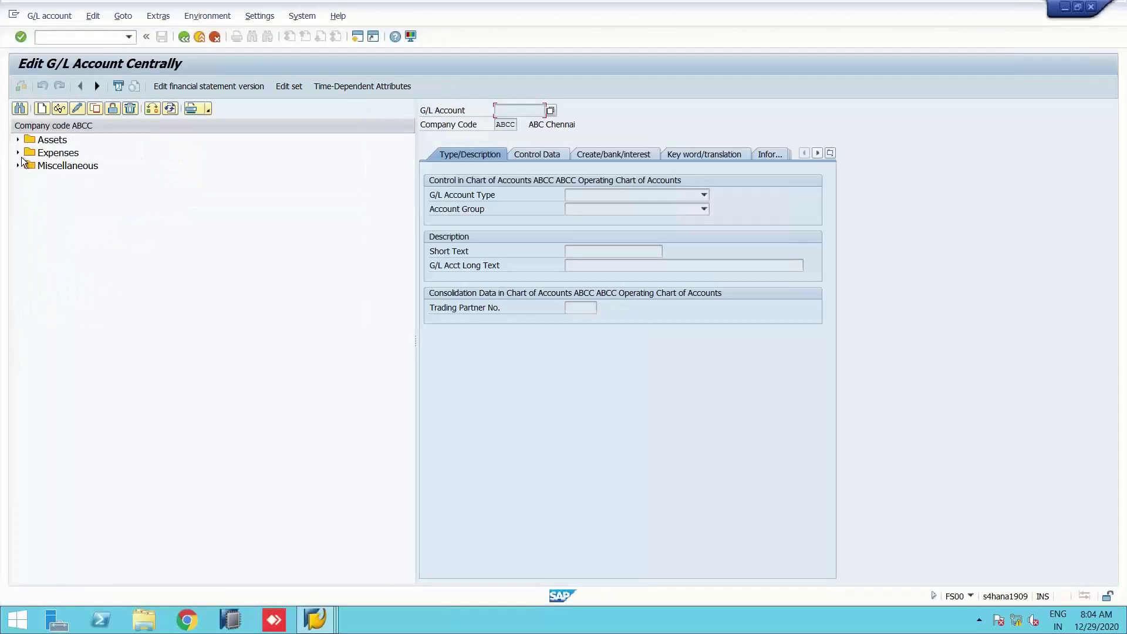
# Copy the Salary Expense account E00002 to a new G/L account E00003 in company code ABCC
pyautogui.click(18, 154)
pyautogui.click(114, 192)
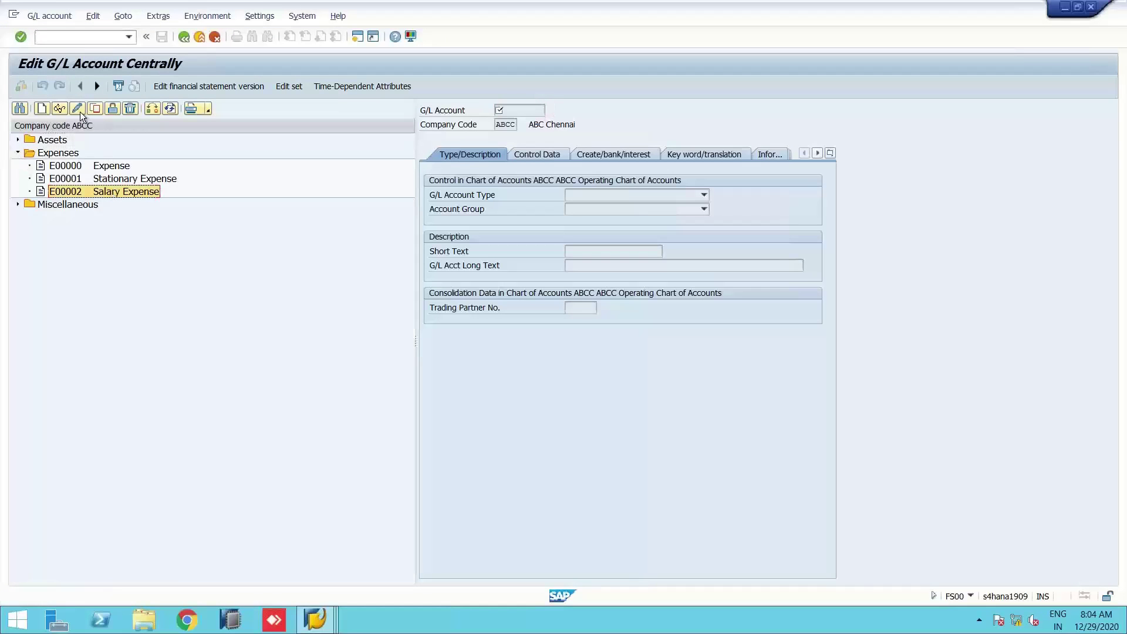
pyautogui.click(95, 108)
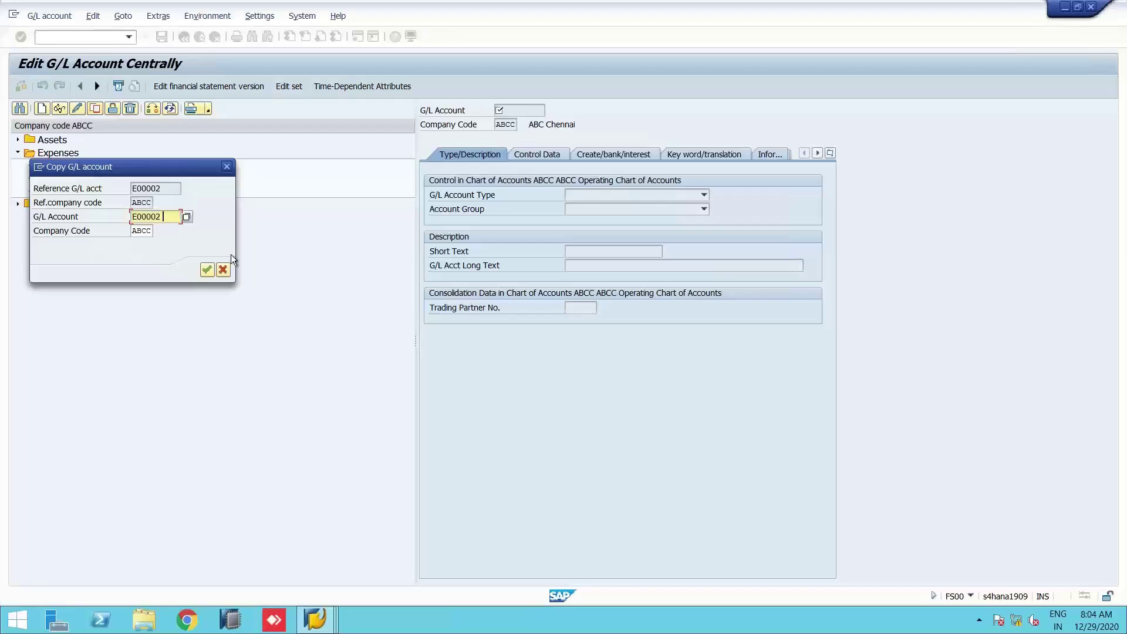
pyautogui.press('BackSpace')
pyautogui.write('3')
pyautogui.press('Return')
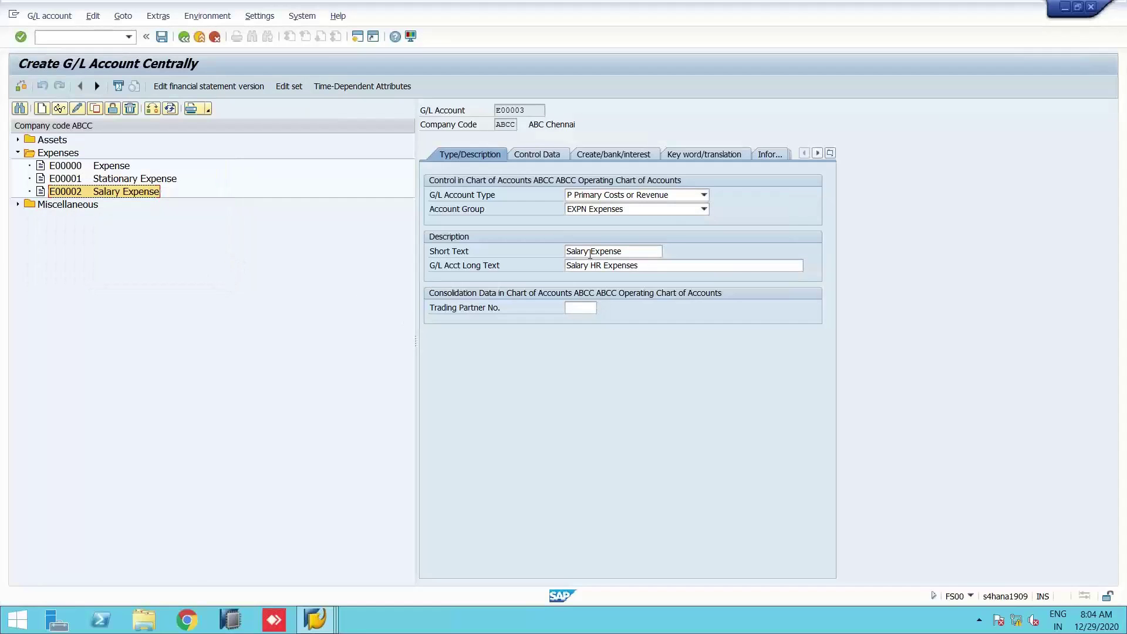
# Set the new account's short text to Event Expense and replace the salary wording in its long text with Event
pyautogui.click(589, 252)
pyautogui.hotkey('shift', 'Home')
pyautogui.press('BackSpace')
pyautogui.write('Event')
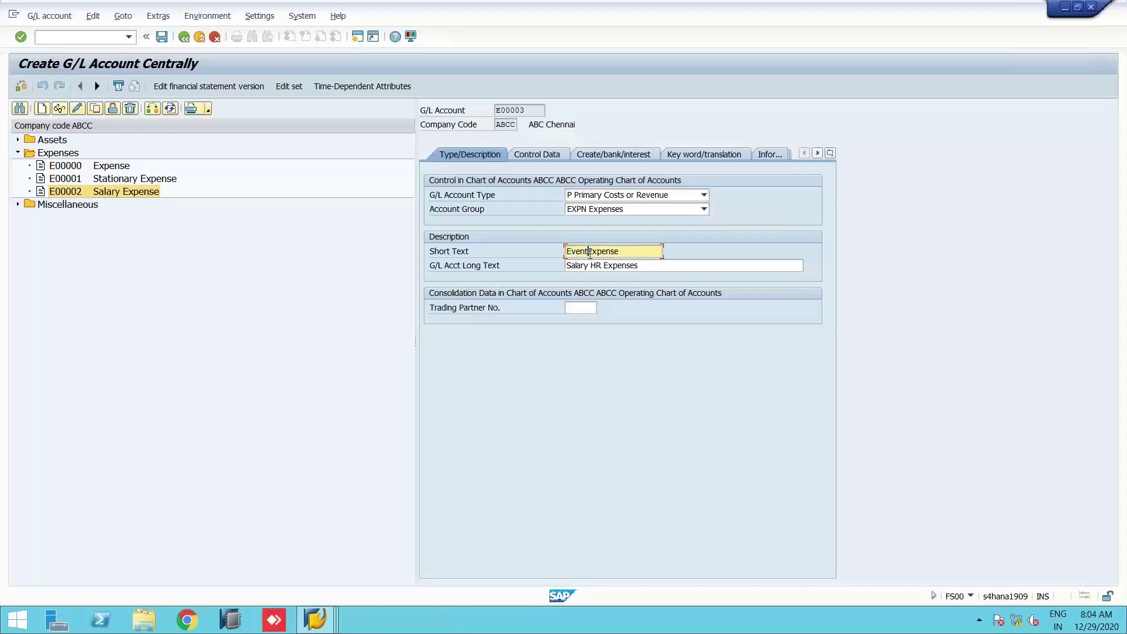
pyautogui.press('Down')
pyautogui.hotkey('ctrl', 'Right')
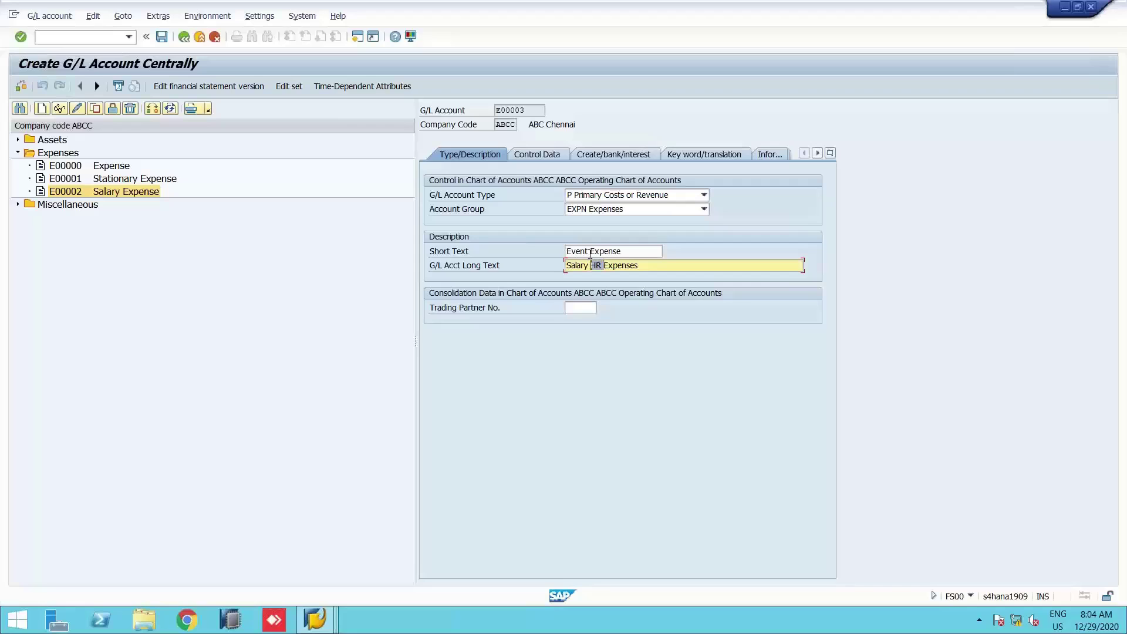
pyautogui.hotkey('shift', 'Home')
pyautogui.press('BackSpace')
pyautogui.write('Event')
# Review account E00003's control data and field status group, and save the account
pyautogui.click(546, 155)
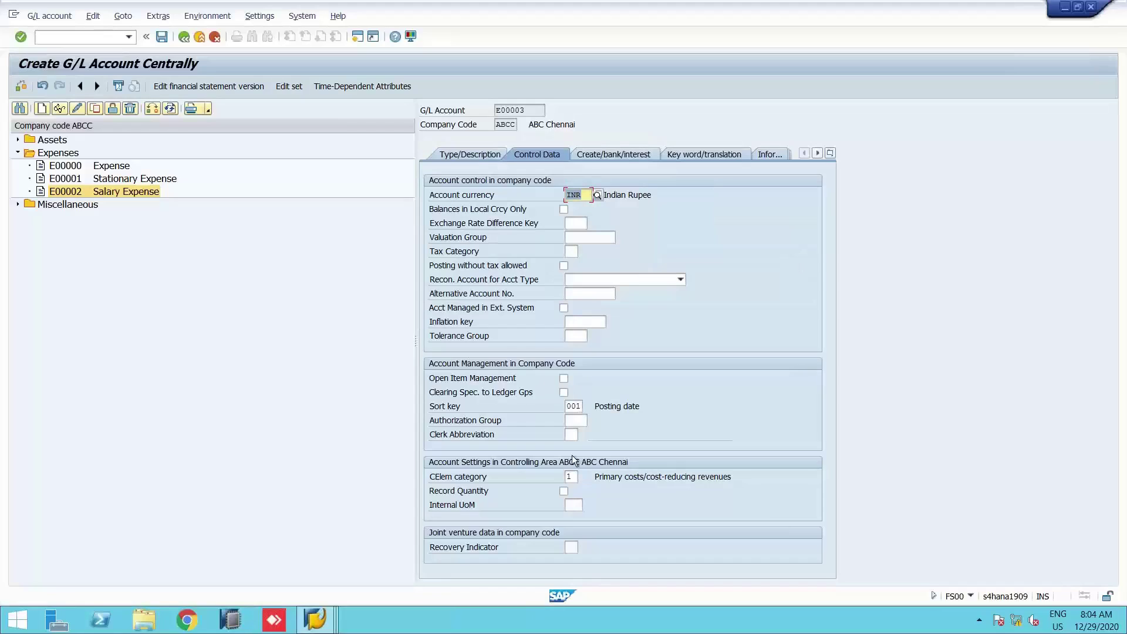
pyautogui.click(613, 155)
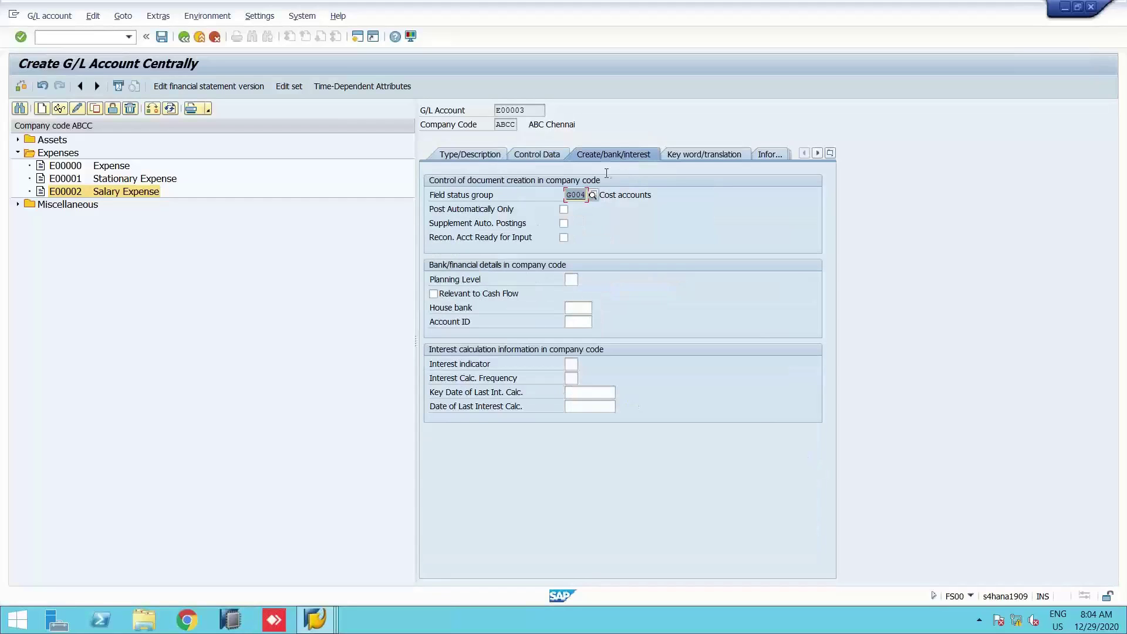
pyautogui.doubleClick(569, 194)
pyautogui.hotkey('ctrl', 's')
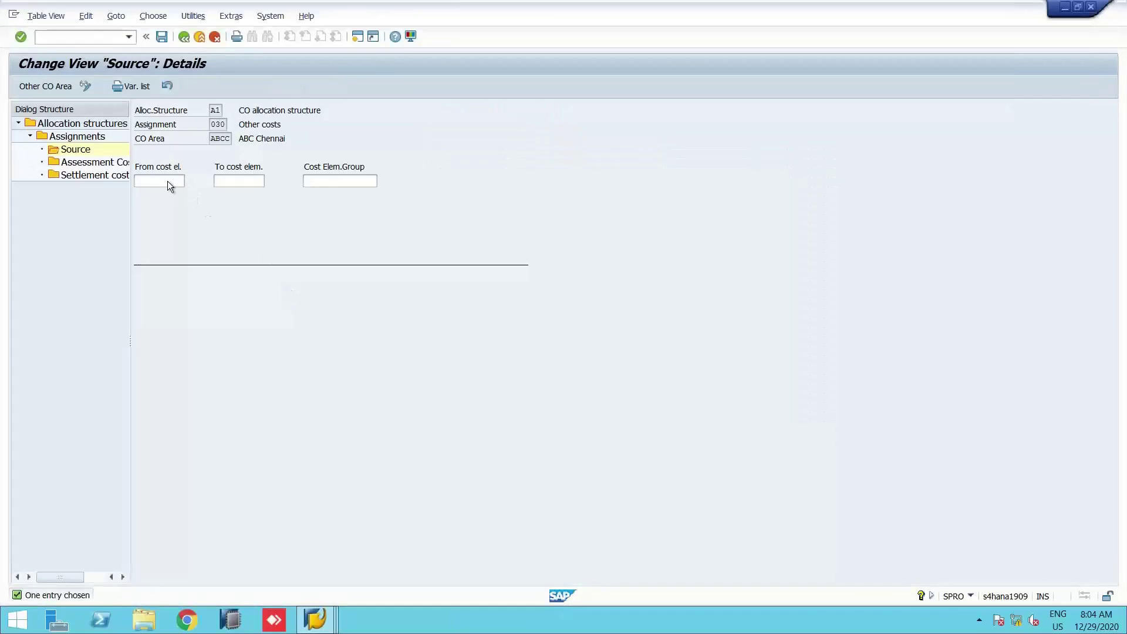
# Enter E00003 as the starting cost element in the source of assignment 030
pyautogui.click(168, 182)
pyautogui.write('E000')
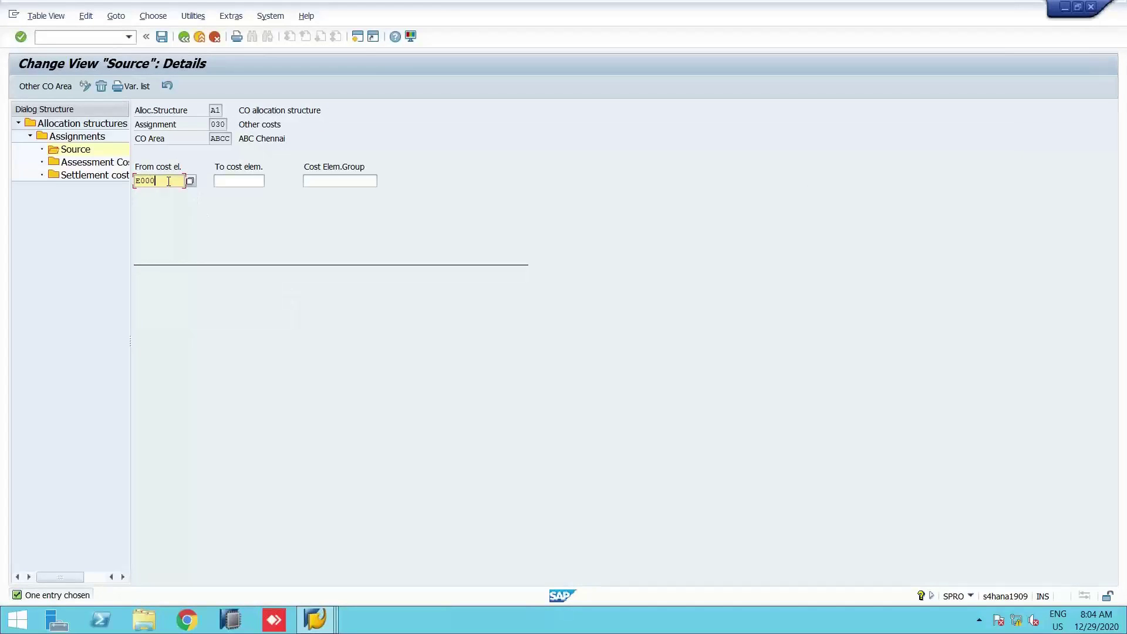
pyautogui.write('03')
pyautogui.press('Return')
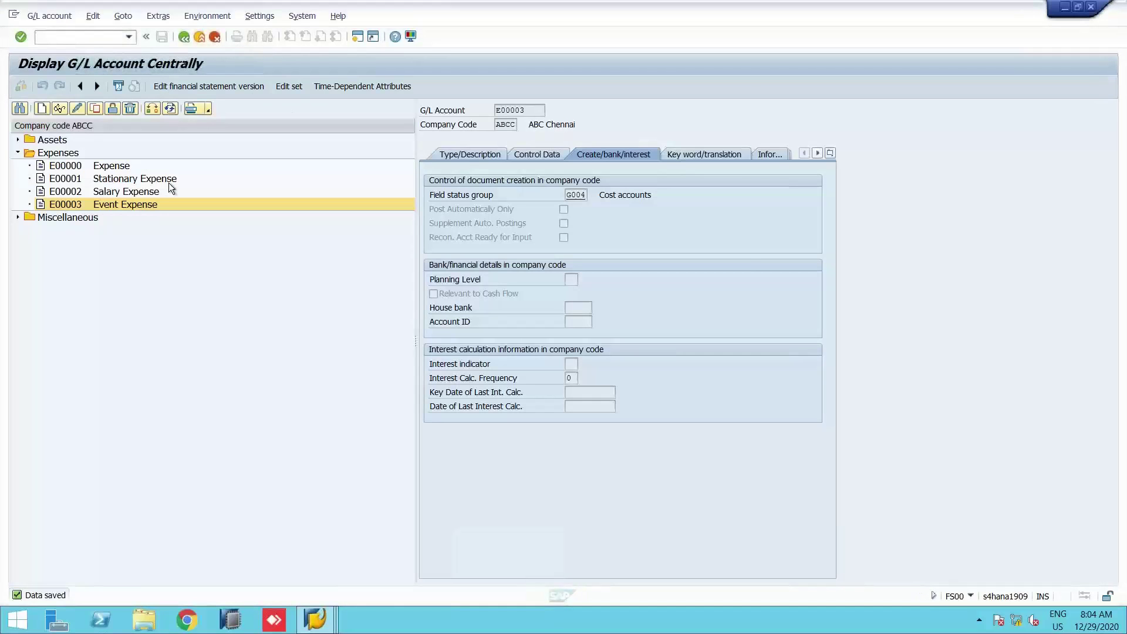
pyautogui.hotkey('alt', 'Tab')
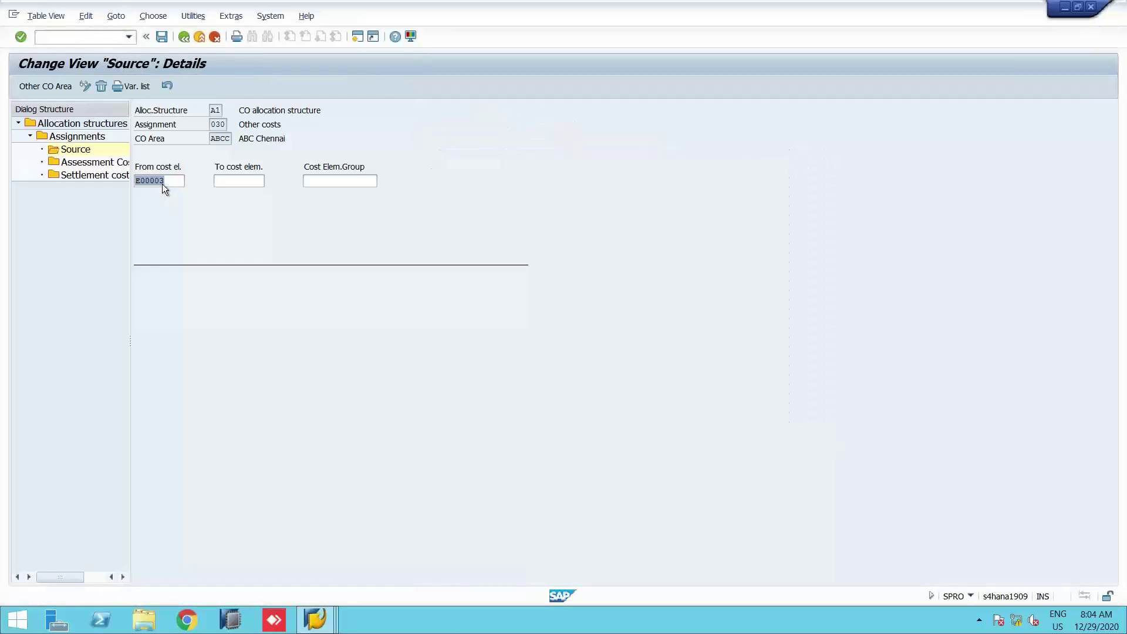
pyautogui.click(163, 184)
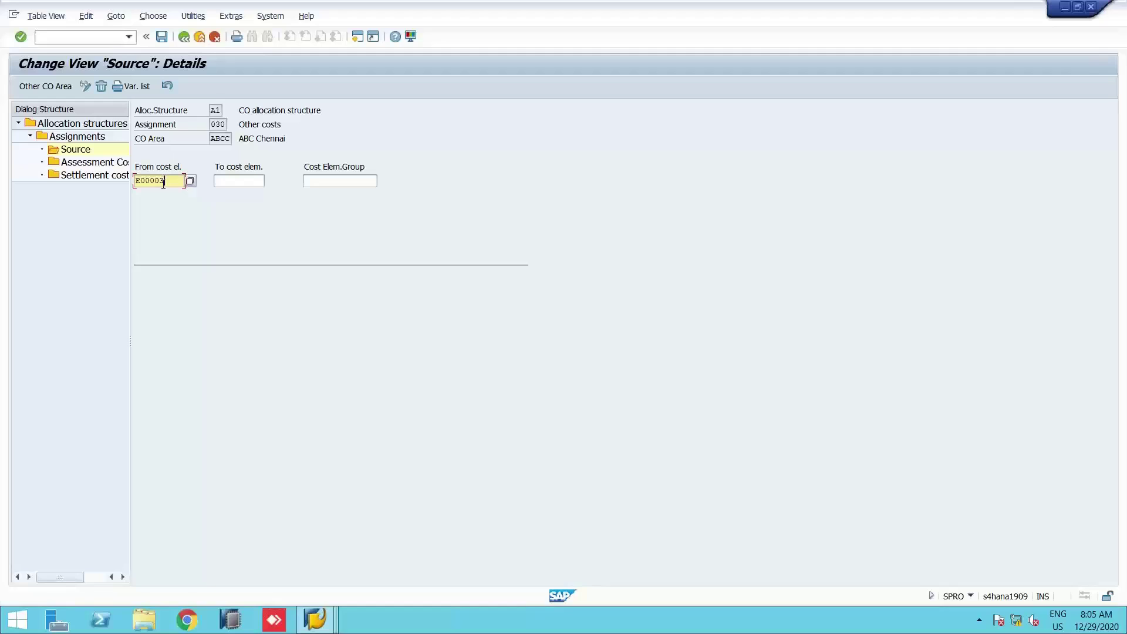
# Return to G/L account maintenance and copy the Event Expense account E00003 to a new account E00004
pyautogui.hotkey('alt', 'Tab')
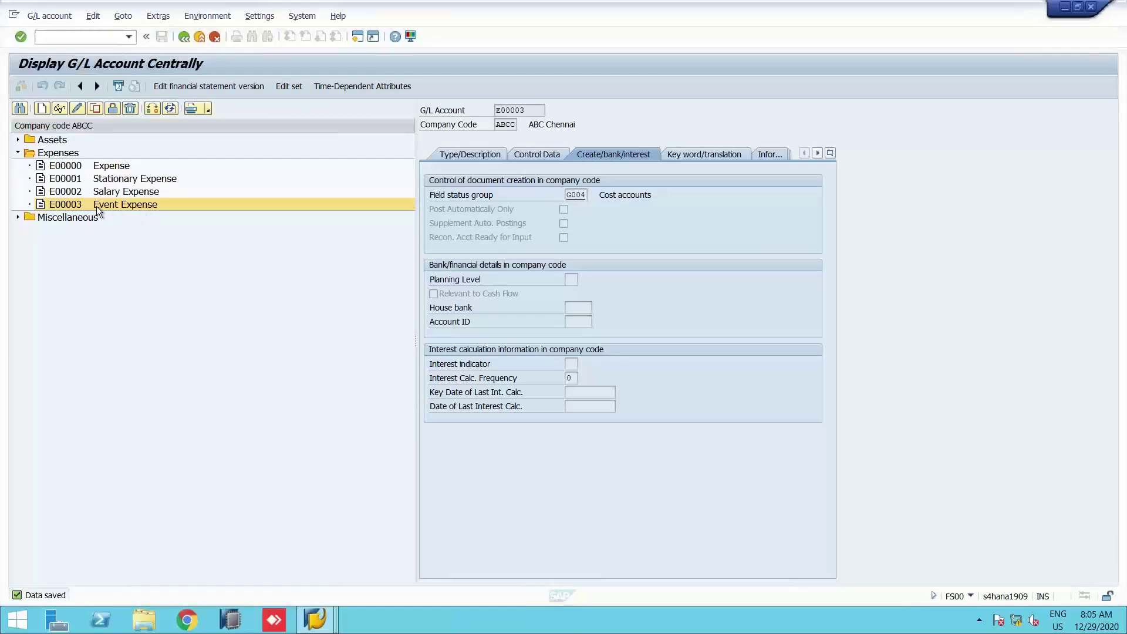
pyautogui.click(94, 109)
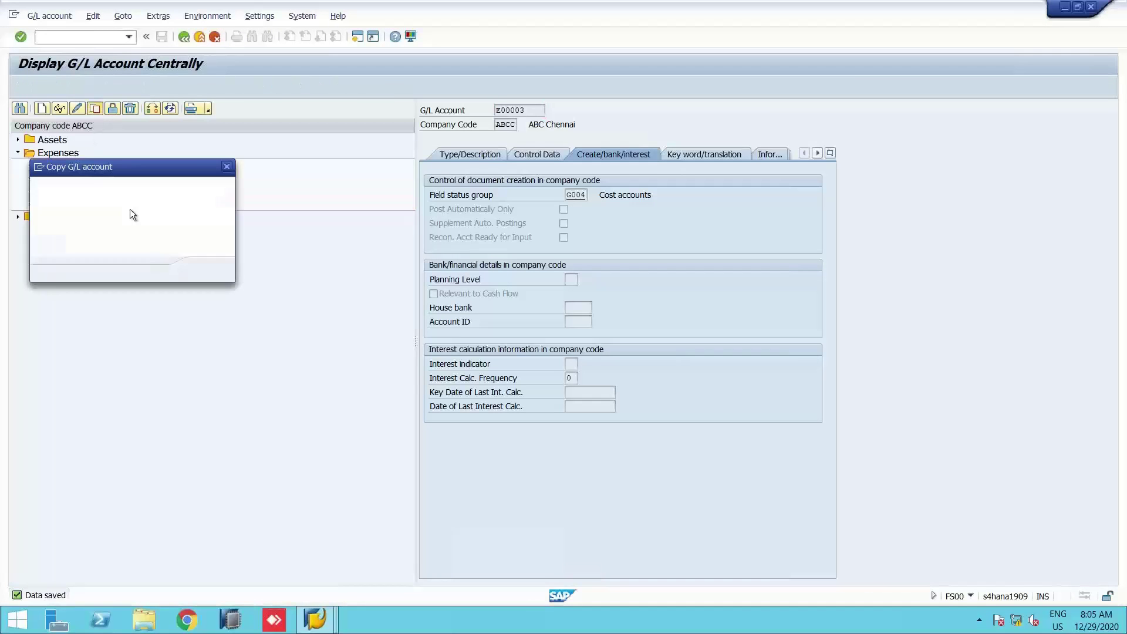
pyautogui.click(169, 216)
pyautogui.press('BackSpace')
pyautogui.write('4')
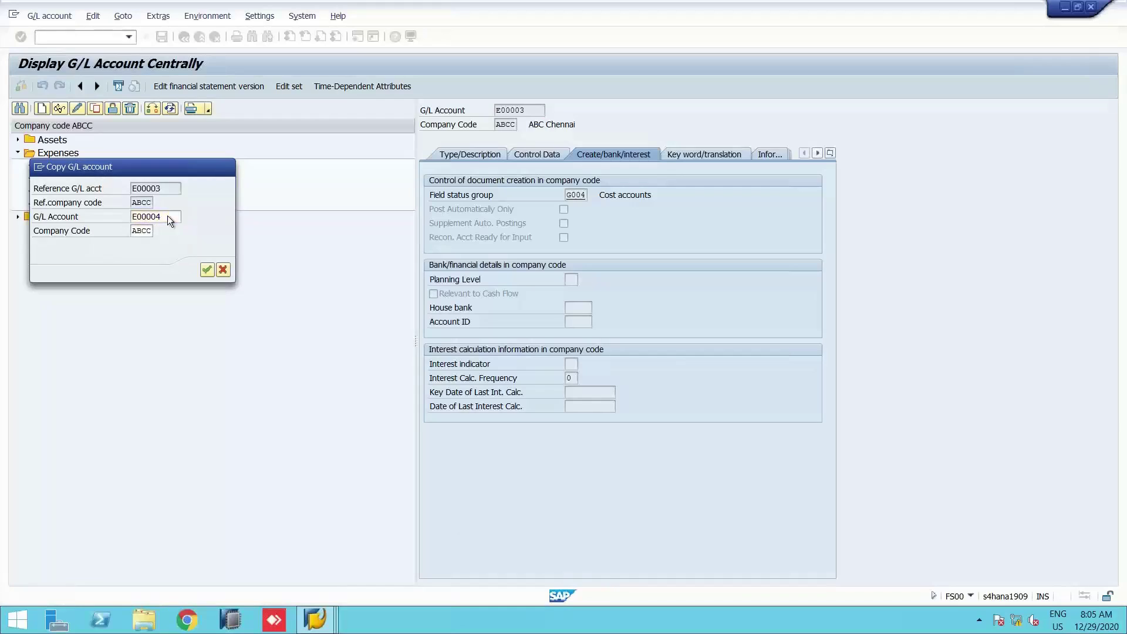
pyautogui.press('Return')
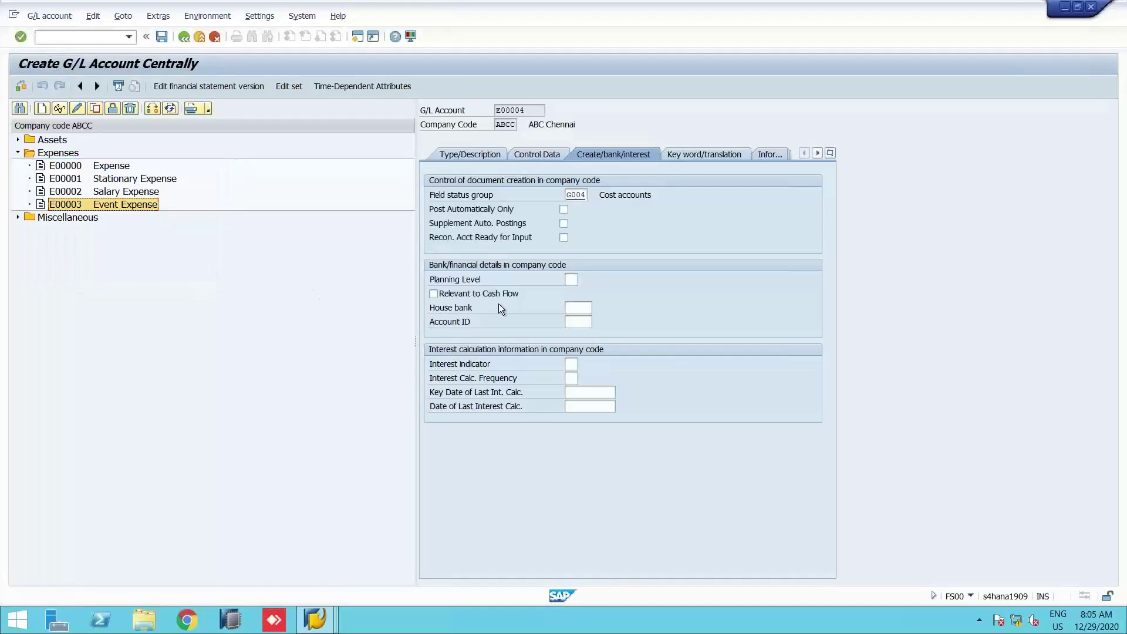
# Set account E00004's short text to Electricity Expense and its long text to Electricity Expenses, and save the account
pyautogui.click(470, 154)
pyautogui.click(589, 250)
pyautogui.doubleClick(590, 250)
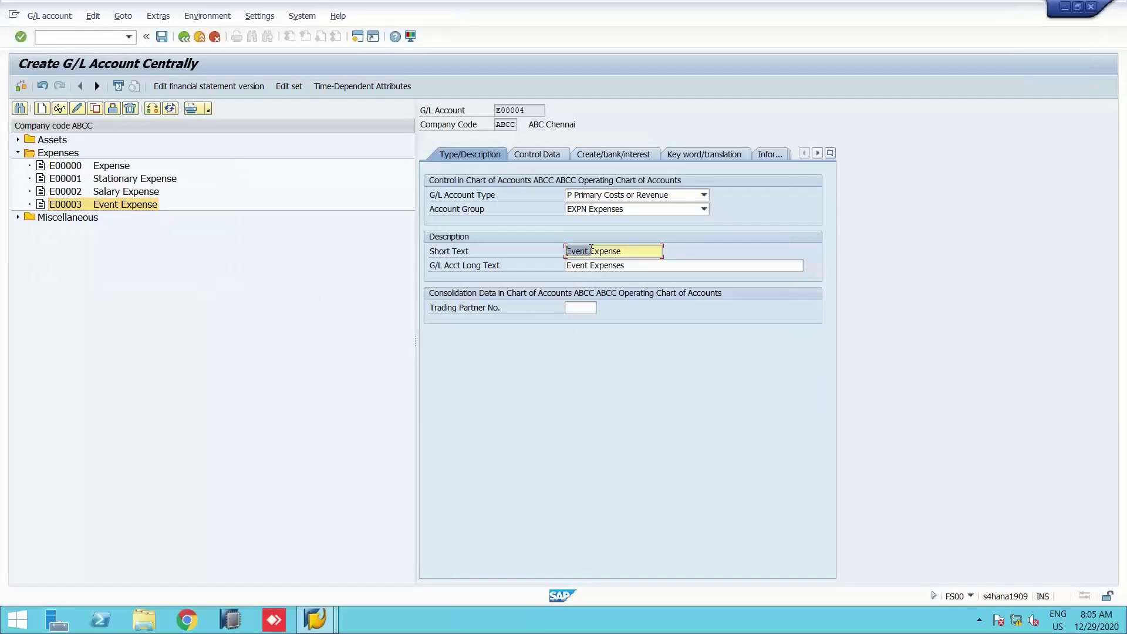
pyautogui.write('Electricity')
pyautogui.press('Tab')
pyautogui.hotkey('ctrl', 'shift', 'Right')
pyautogui.write('Electricity')
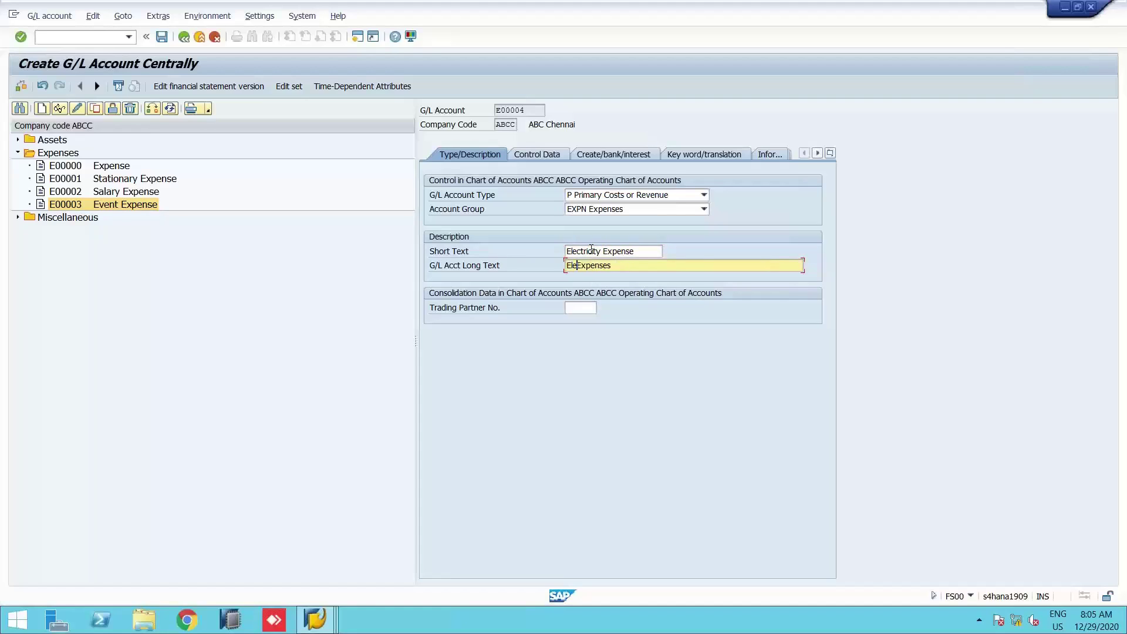
pyautogui.hotkey('ctrl', 's')
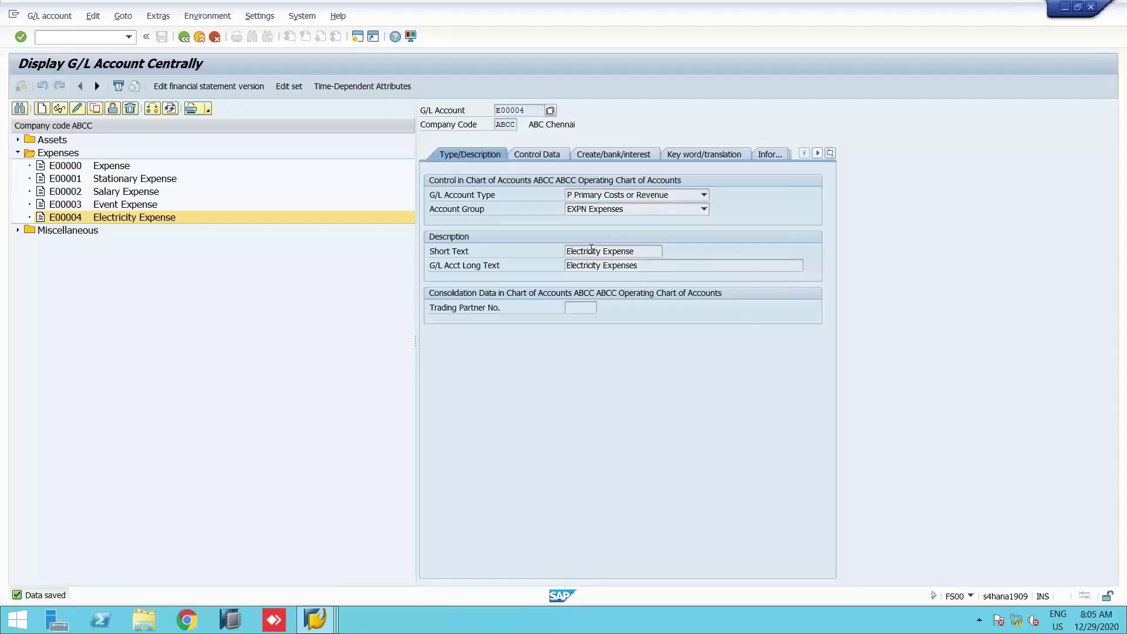
# Return to allocation structure A1 and show the settlement cost elements of assignment 030
pyautogui.hotkey('alt', 'Tab')
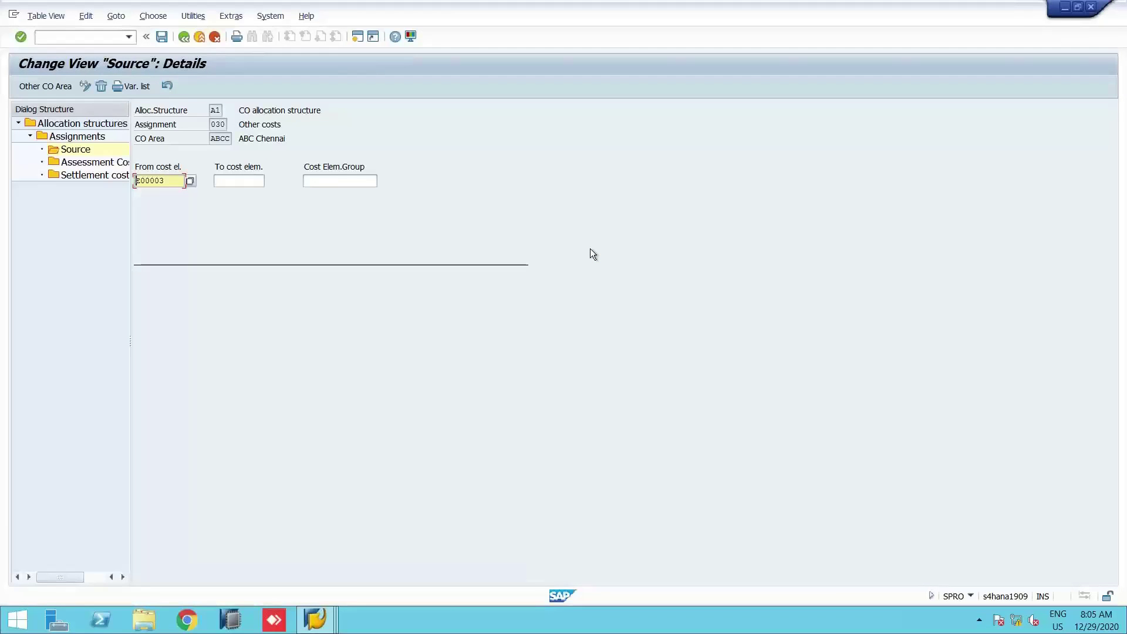
pyautogui.hotkey('alt', 'Tab')
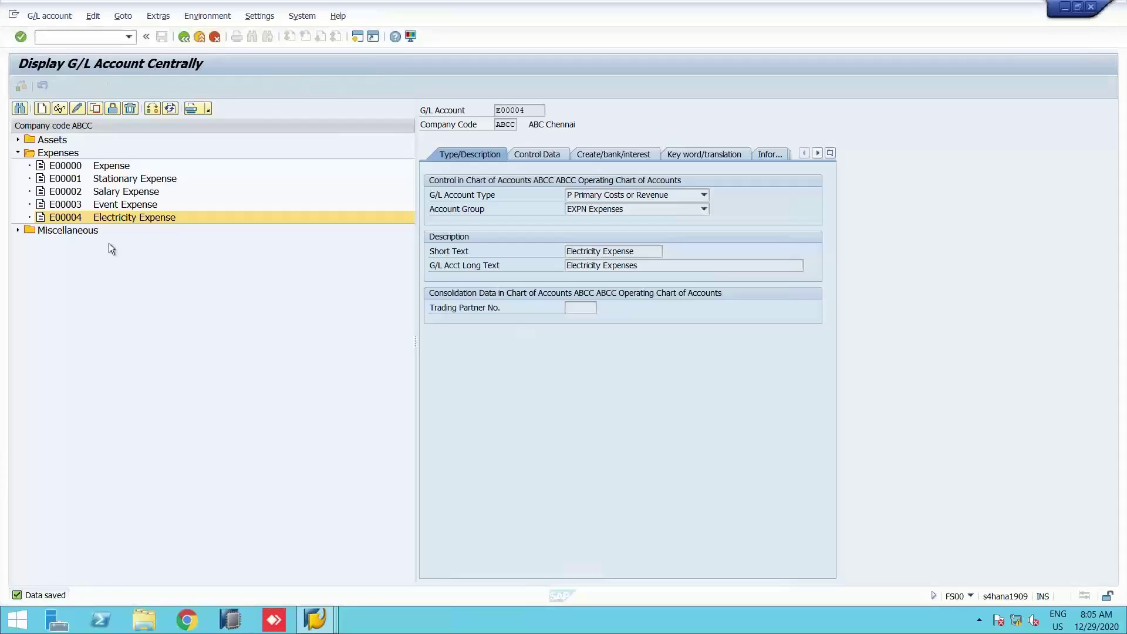
pyautogui.click(73, 218)
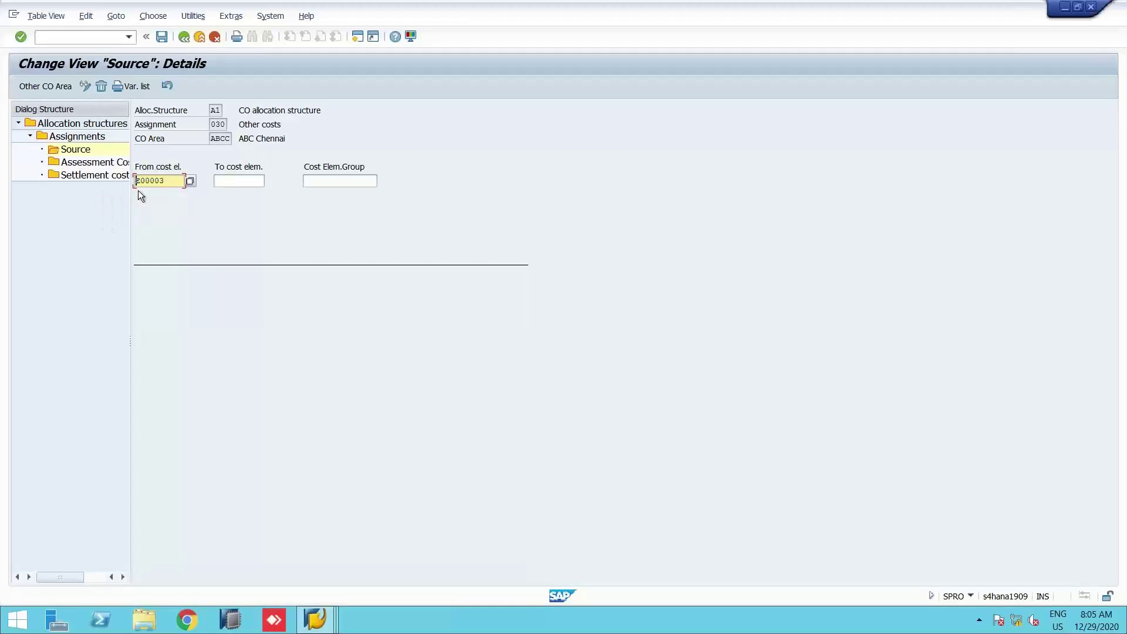
pyautogui.click(242, 176)
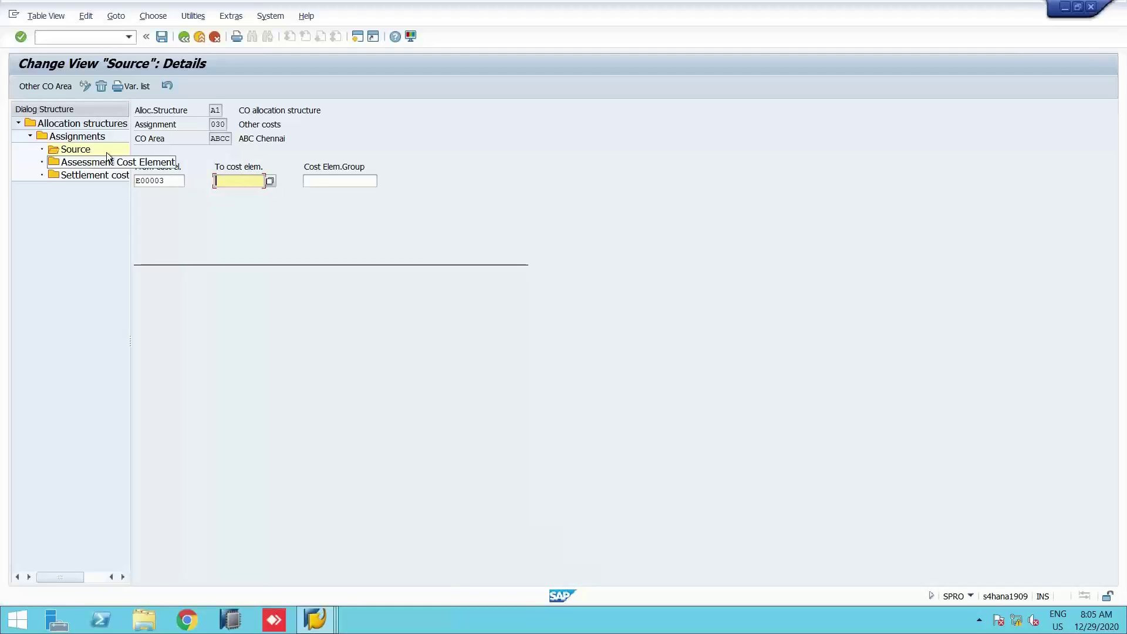
pyautogui.moveTo(131, 131); pyautogui.dragTo(270, 130)
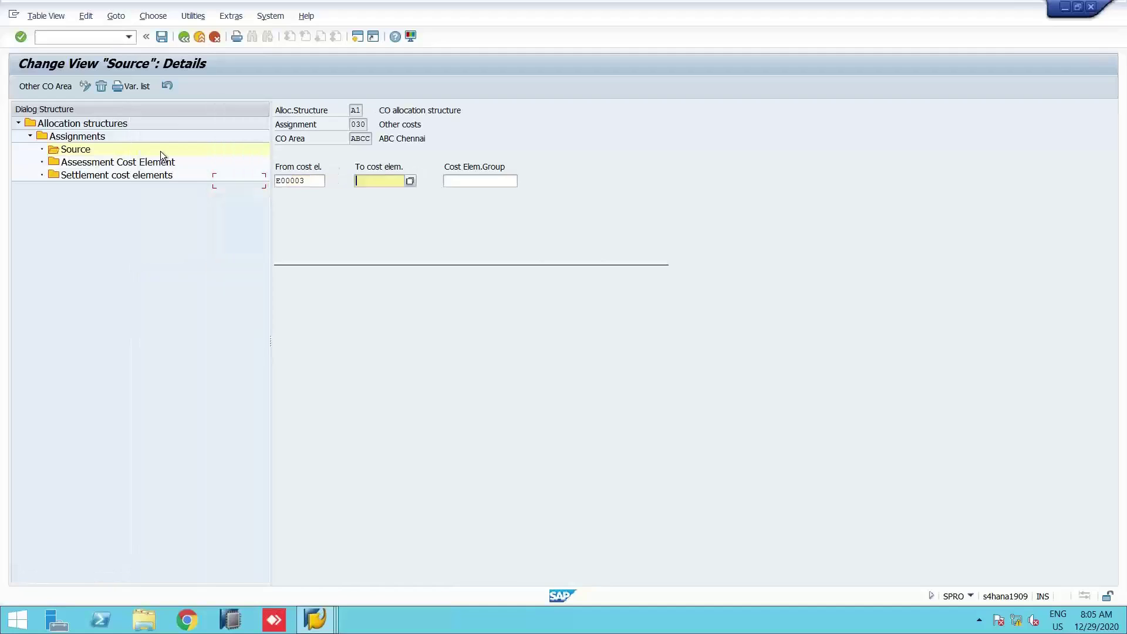
pyautogui.click(111, 178)
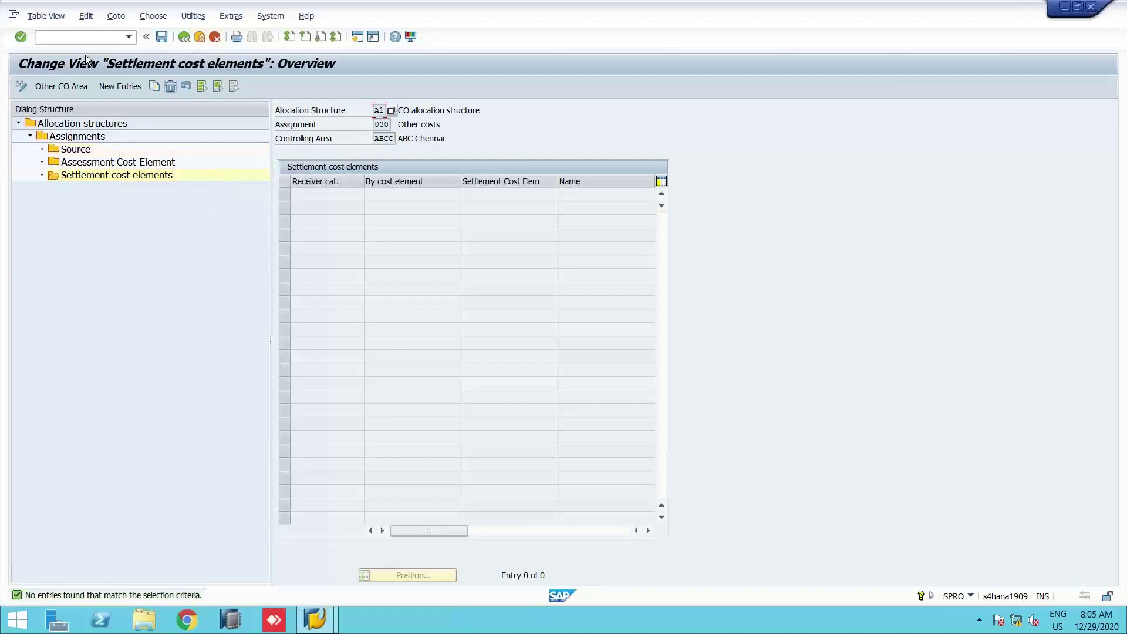
# Start a new settlement cost element entry for assignment 030 with receiver category CTR
pyautogui.click(120, 88)
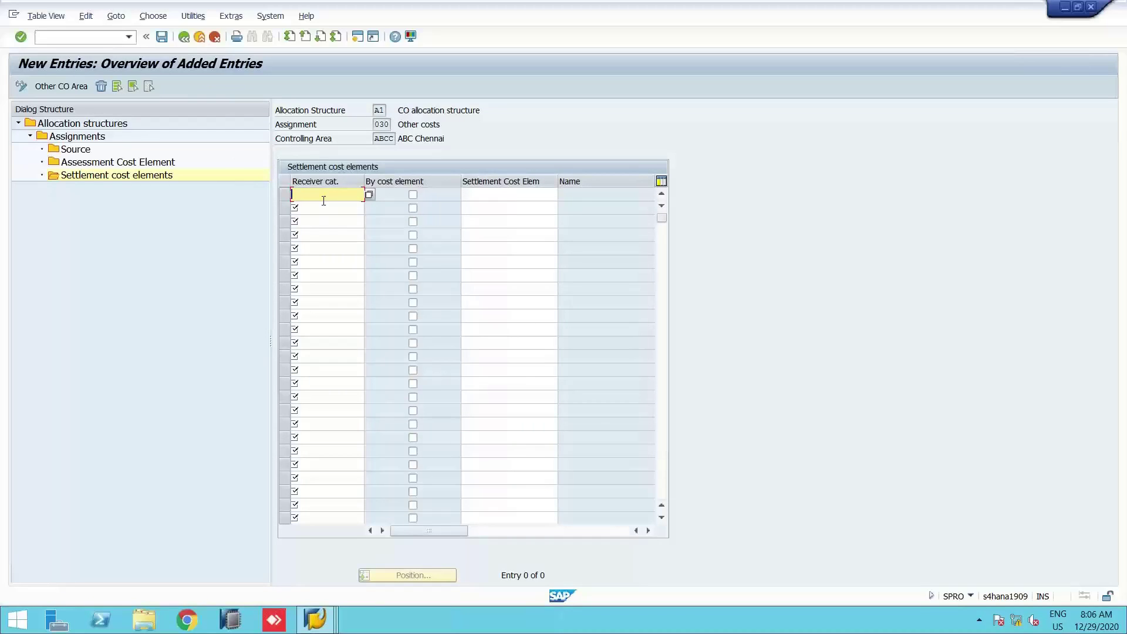
pyautogui.write('CTR')
pyautogui.press('Return')
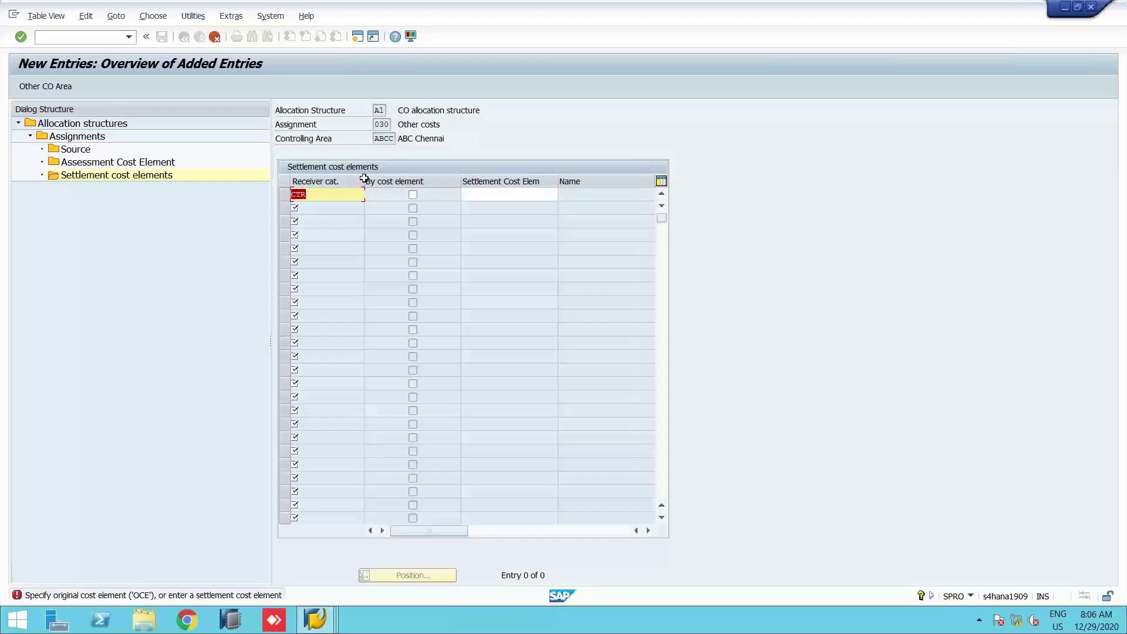
pyautogui.click(541, 194)
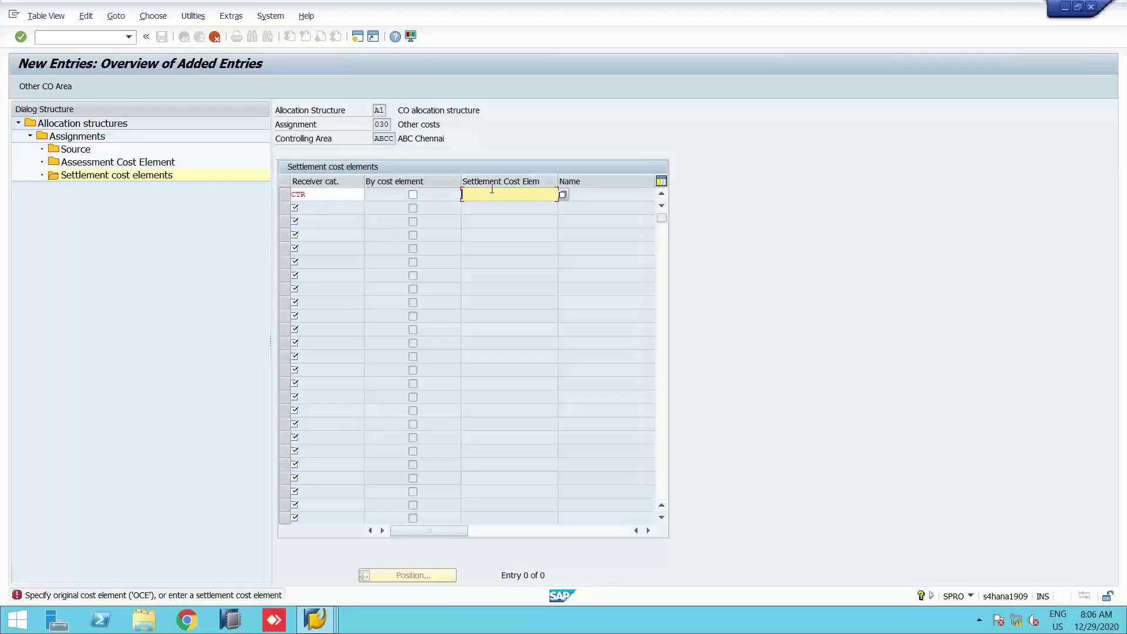
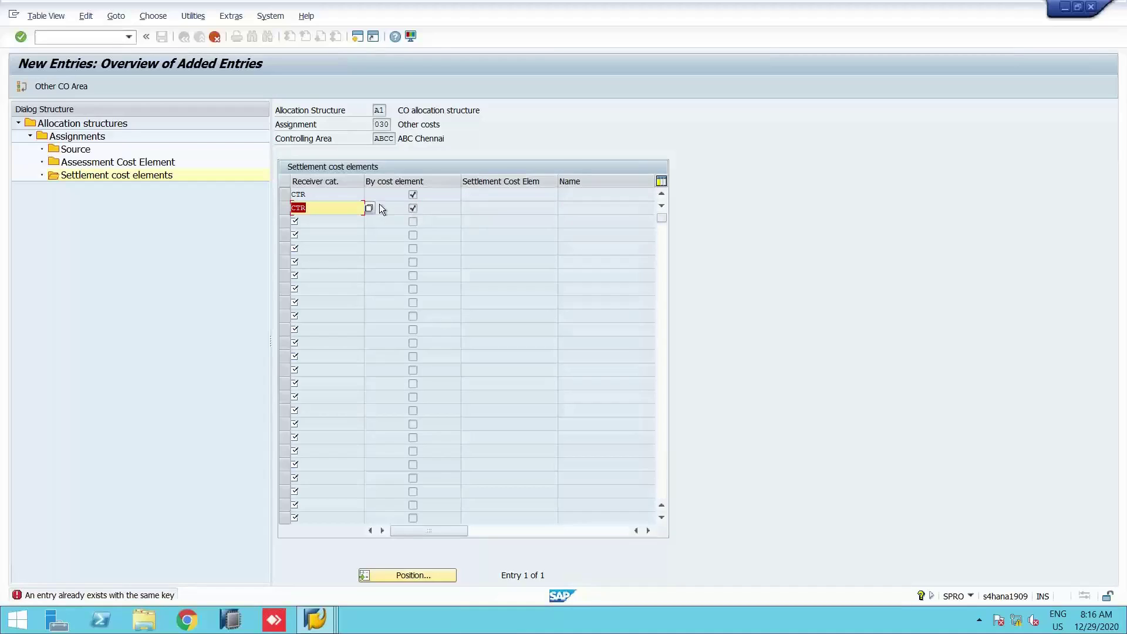
# Enter FXA as the second row's receiver category, delete that entry, and save the settlement cost elements
pyautogui.write('f')
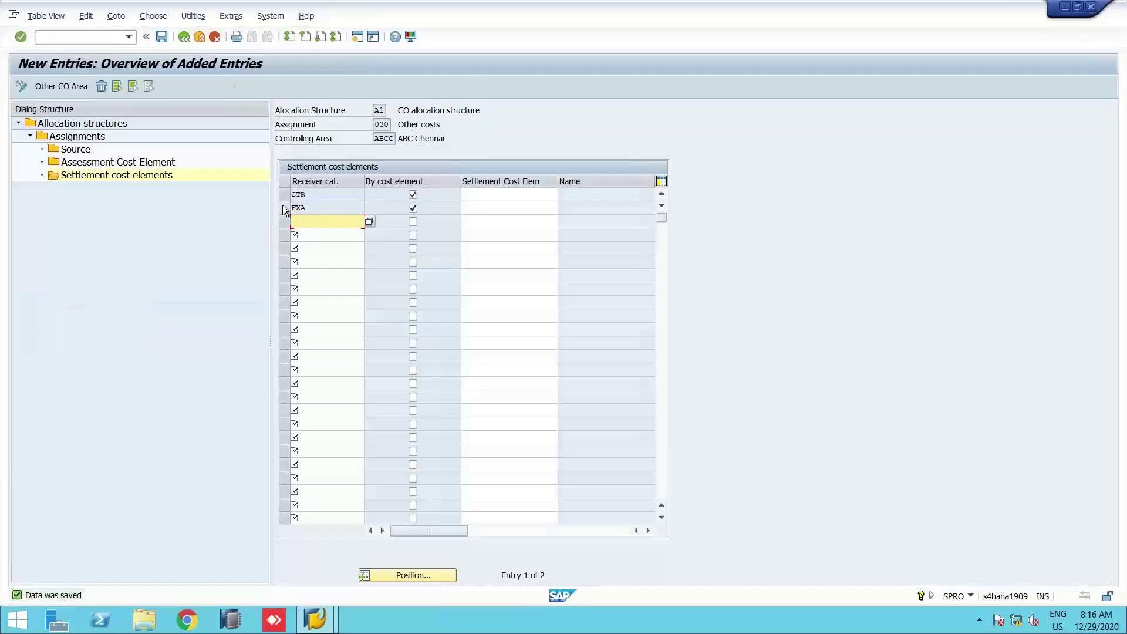
pyautogui.click(283, 208)
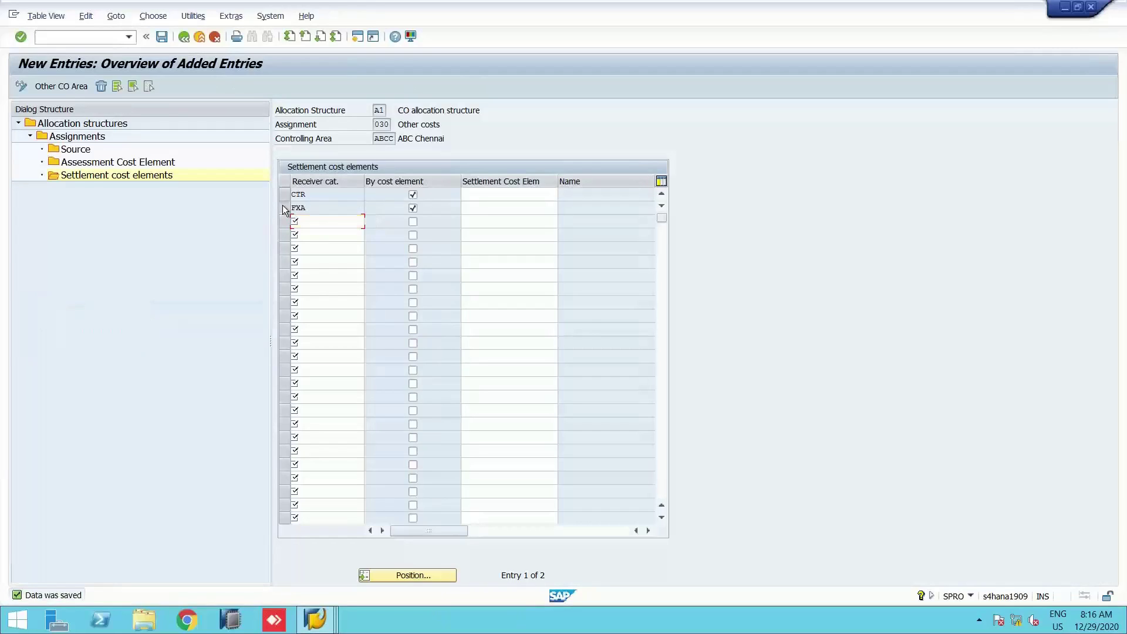
pyautogui.click(102, 86)
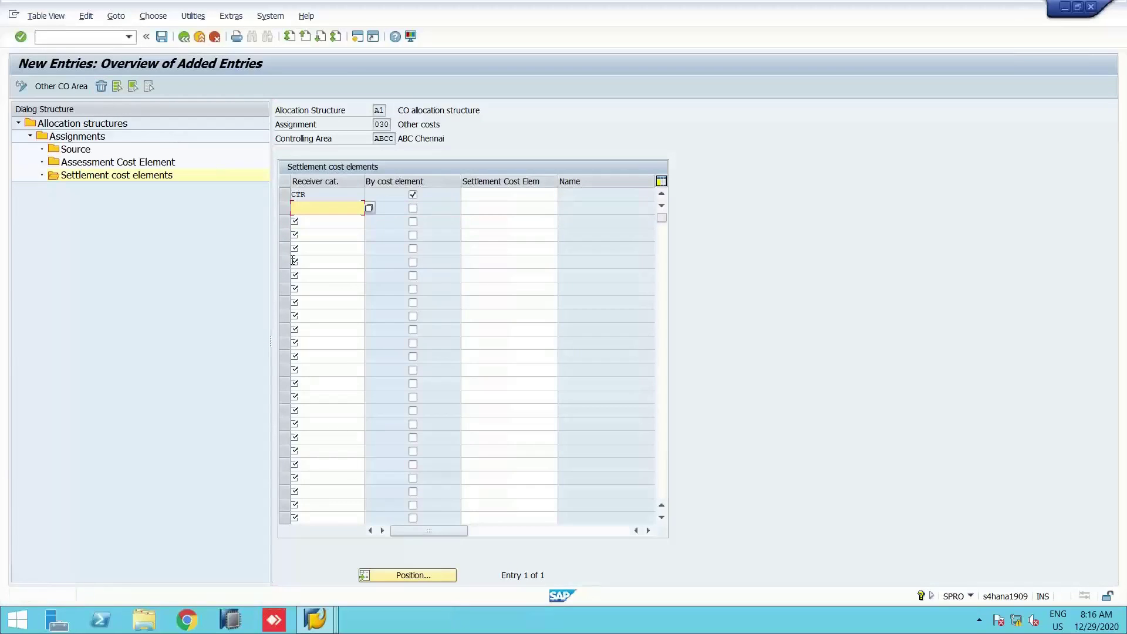
pyautogui.click(211, 264)
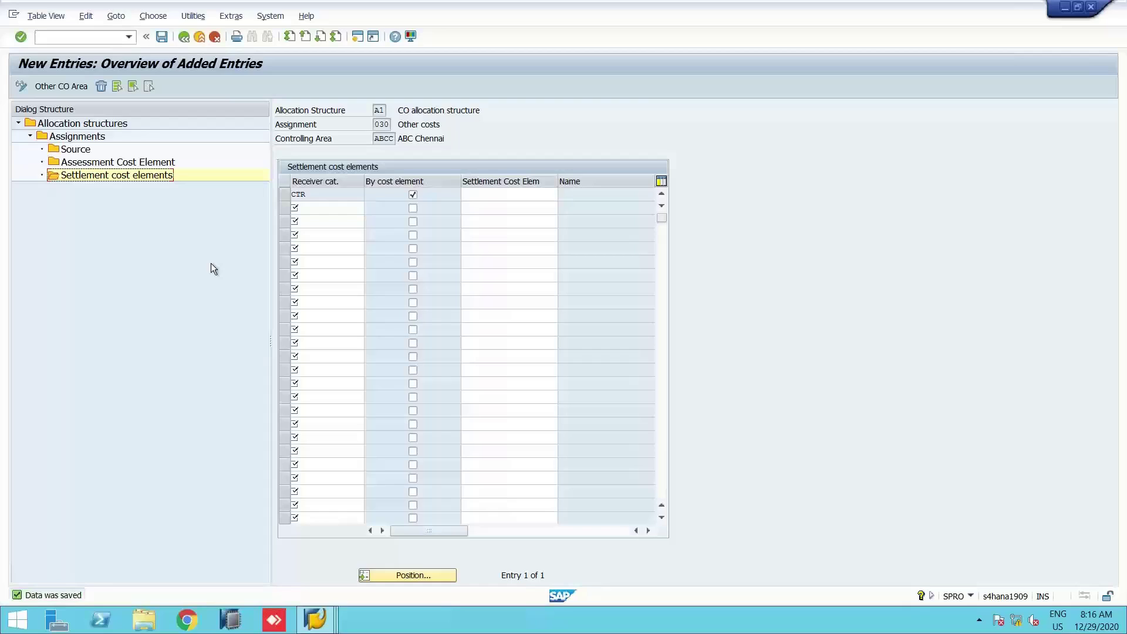
# Leave allocation structure maintenance and return to the implementation guide structure
pyautogui.press('F3')
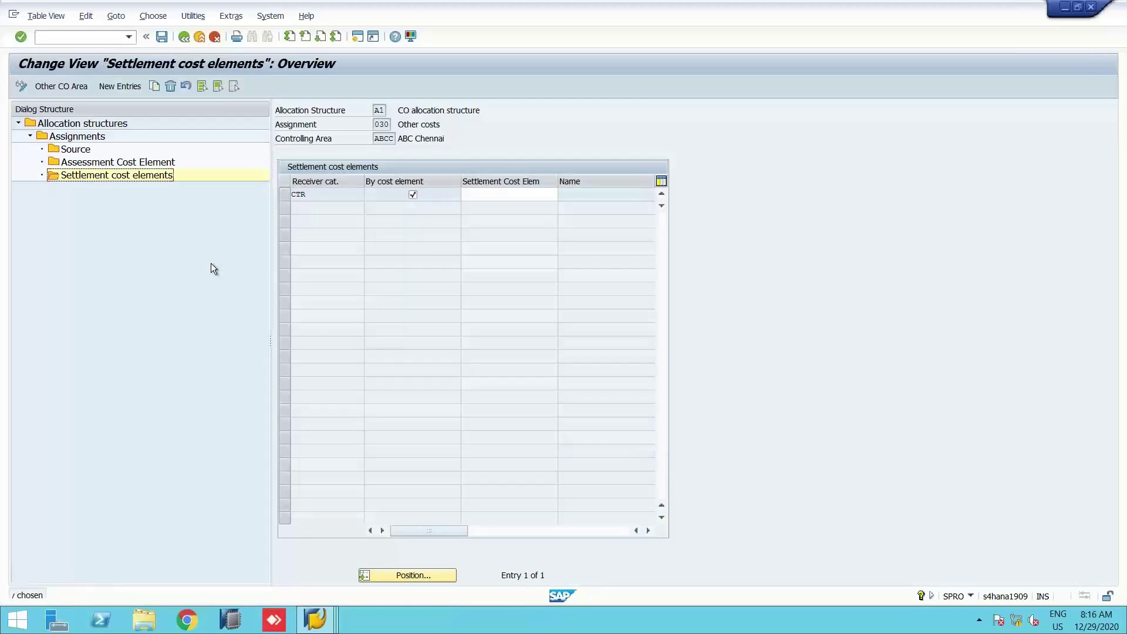
pyautogui.press('F3')
pyautogui.press('F3')
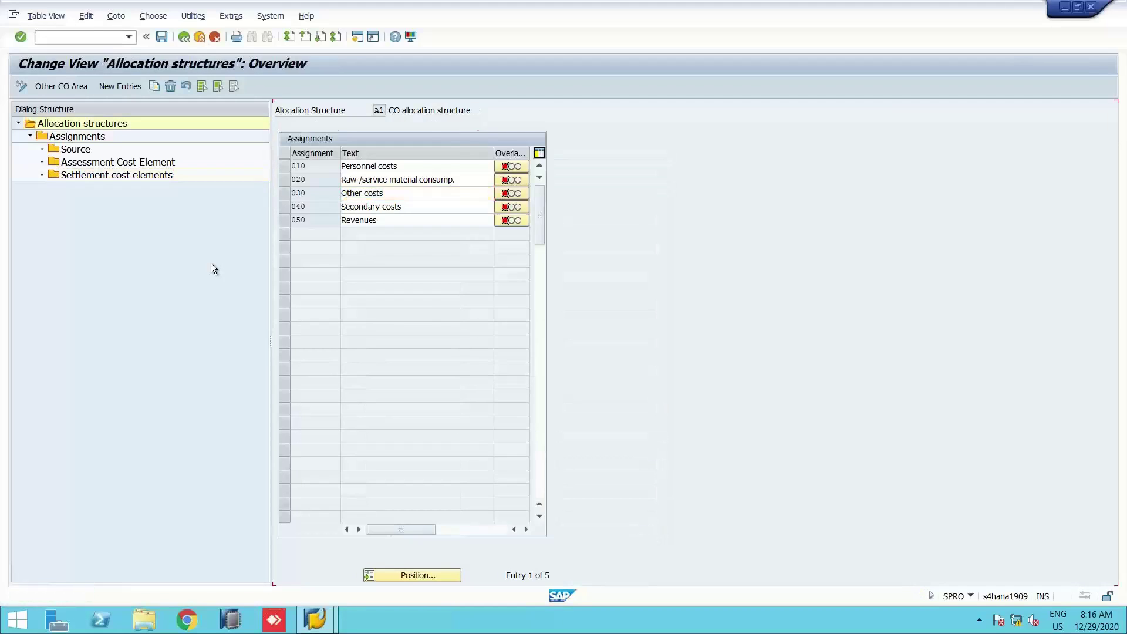
pyautogui.press('F3')
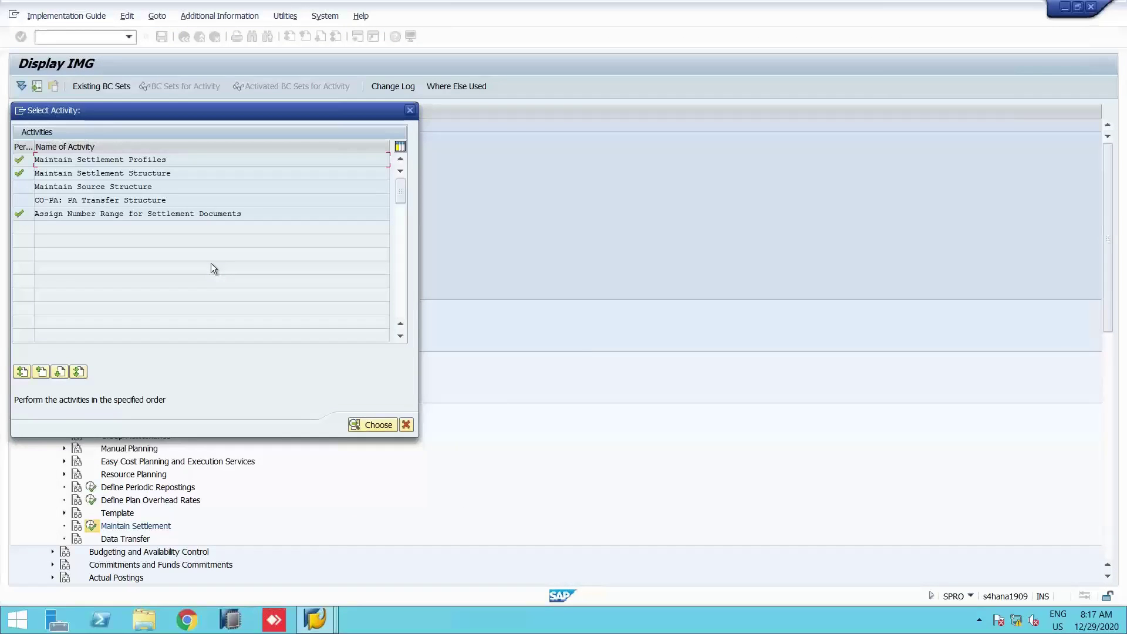
pyautogui.press('F3')
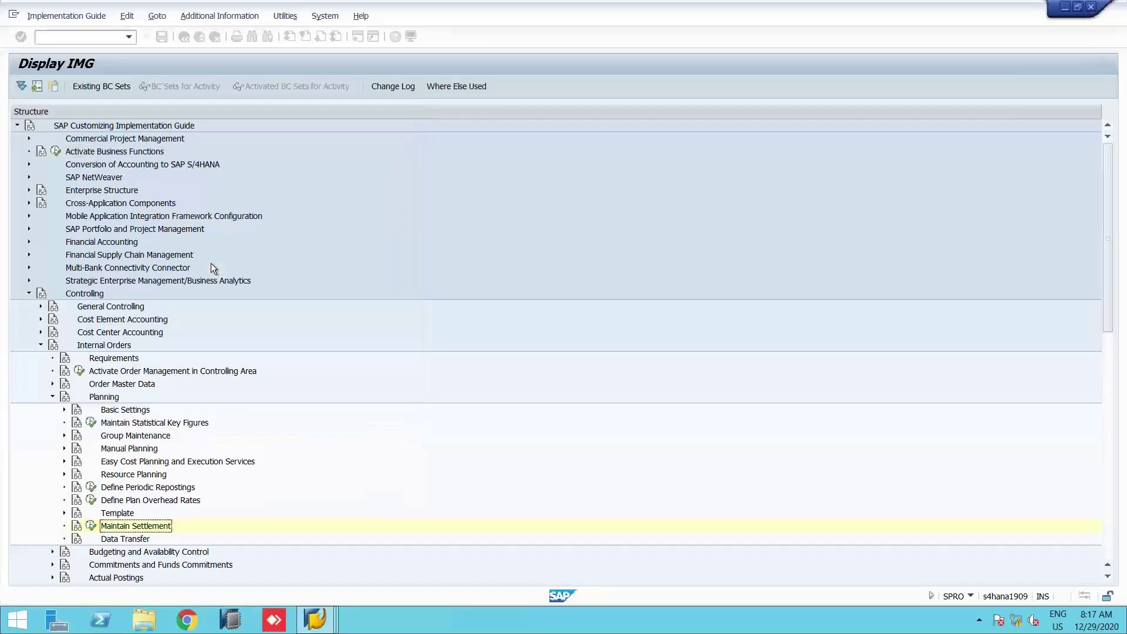
# Collapse Planning under Internal Orders and expand Actual Postings and its Settlement node
pyautogui.scroll(-4, 170, 500)
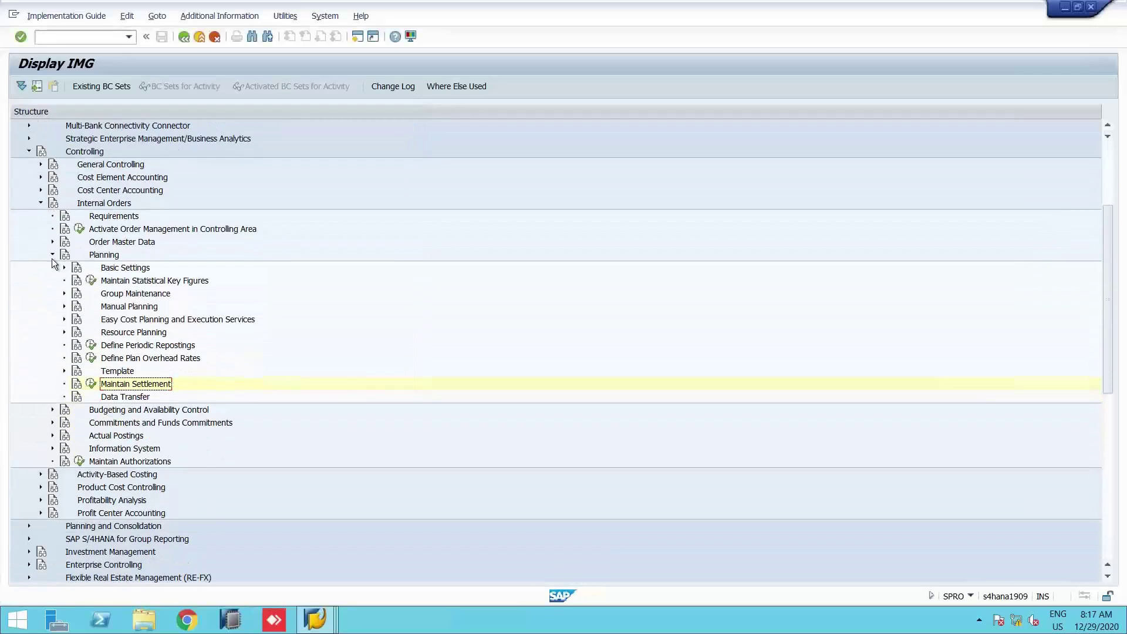
pyautogui.click(53, 255)
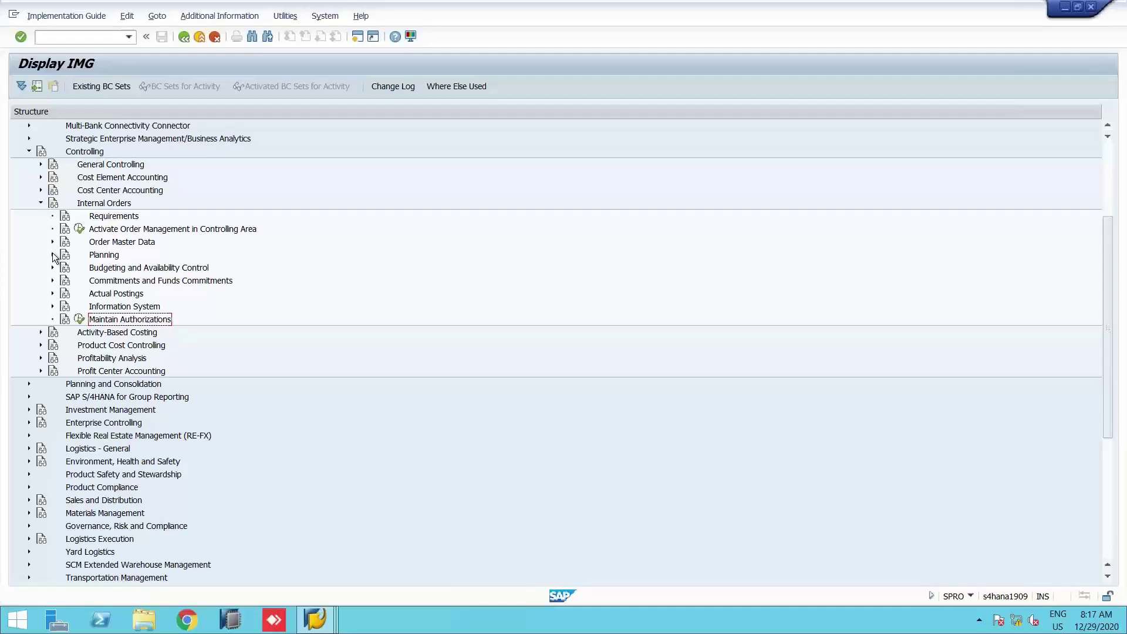
pyautogui.click(52, 293)
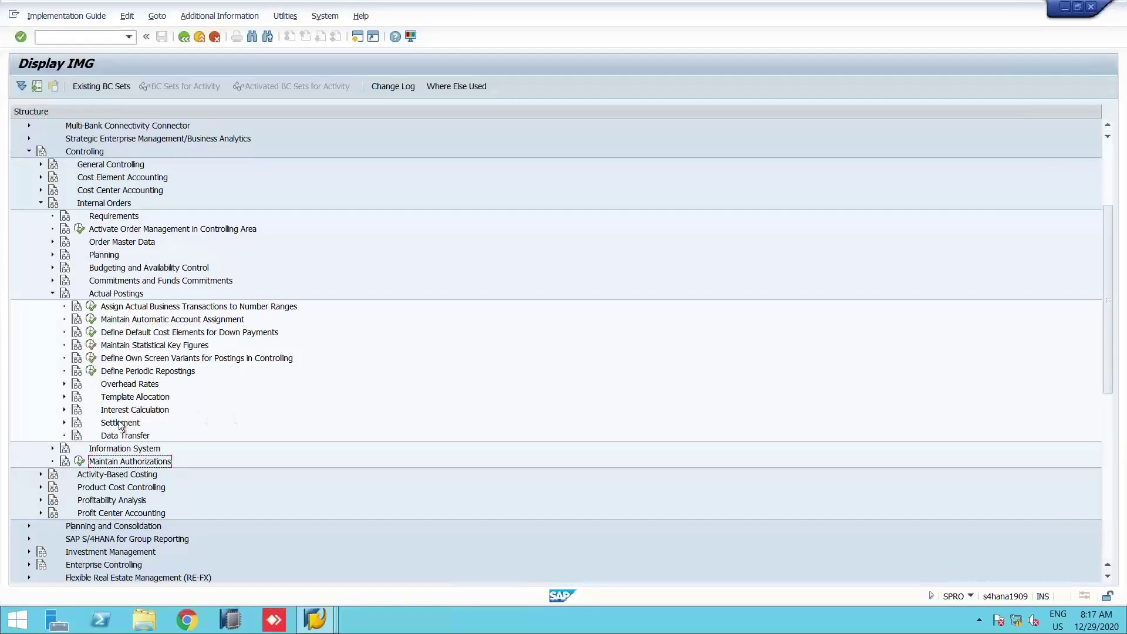
pyautogui.click(63, 423)
pyautogui.scroll(-2, 89, 410)
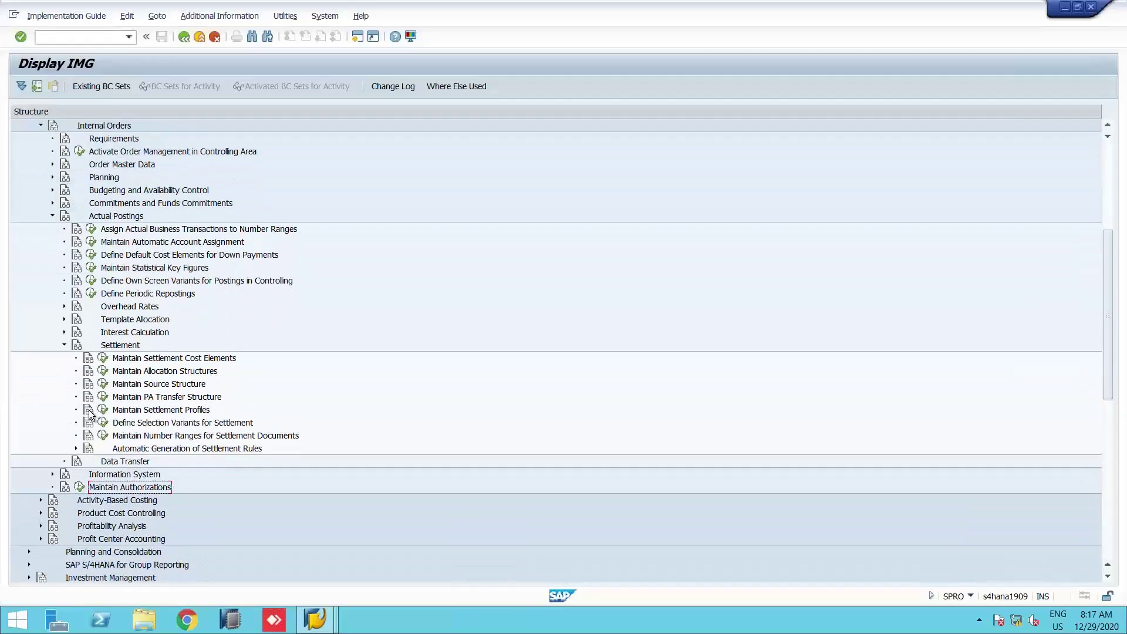
# Look into the Maintain Settlement Cost Elements activity and its G/L account maintenance screen, and return to the implementation guide
pyautogui.click(102, 359)
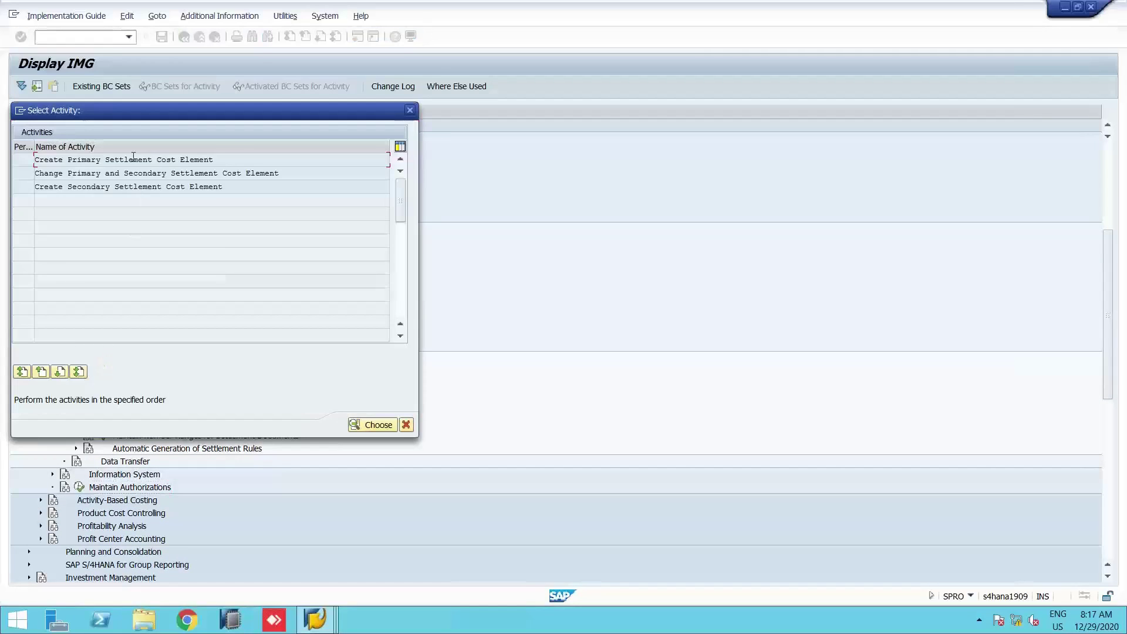
pyautogui.doubleClick(134, 172)
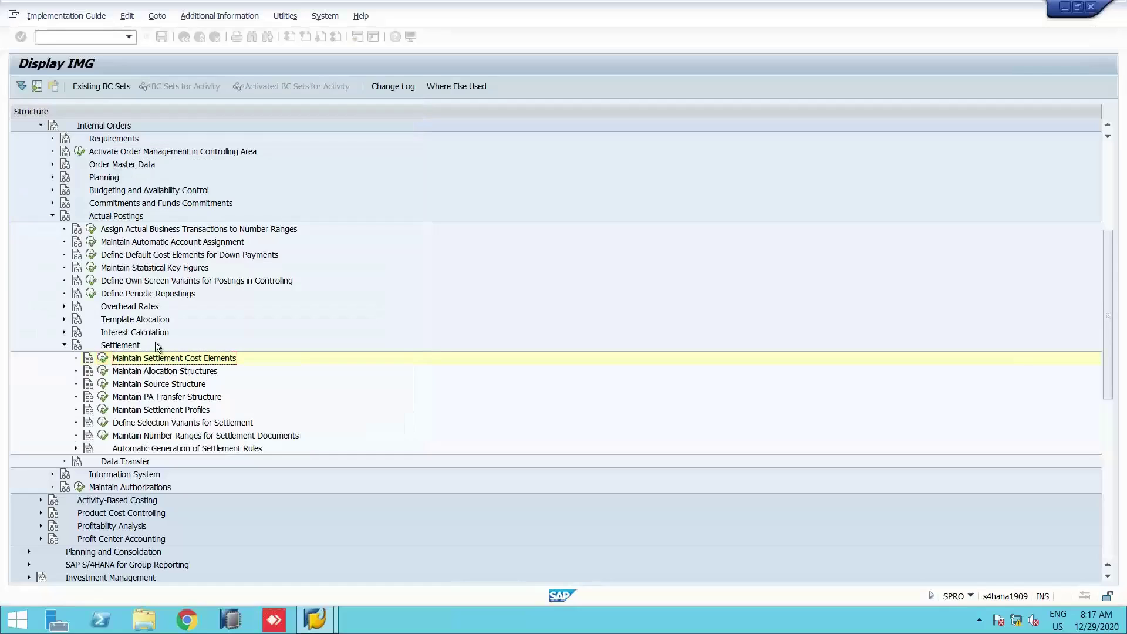
pyautogui.click(102, 359)
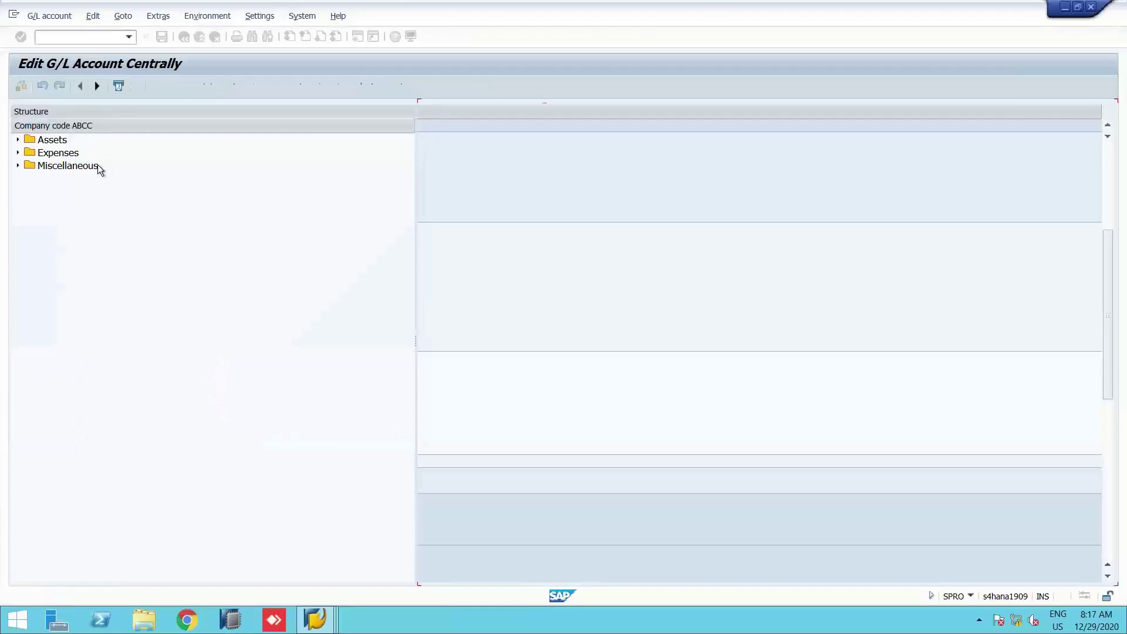
pyautogui.press('F3')
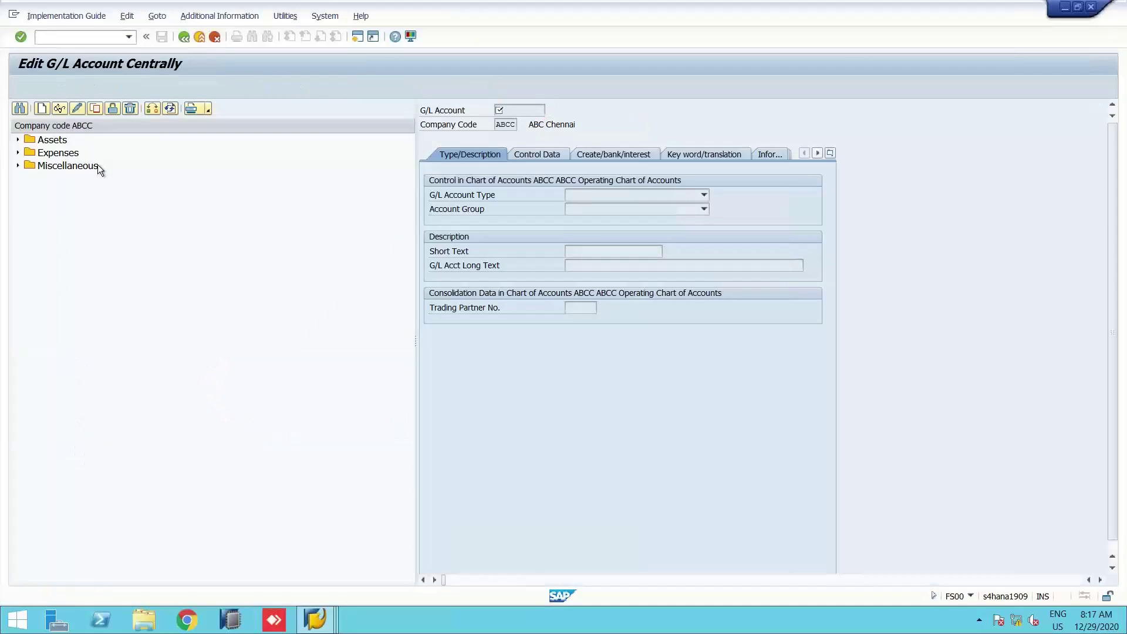
pyautogui.press('Escape')
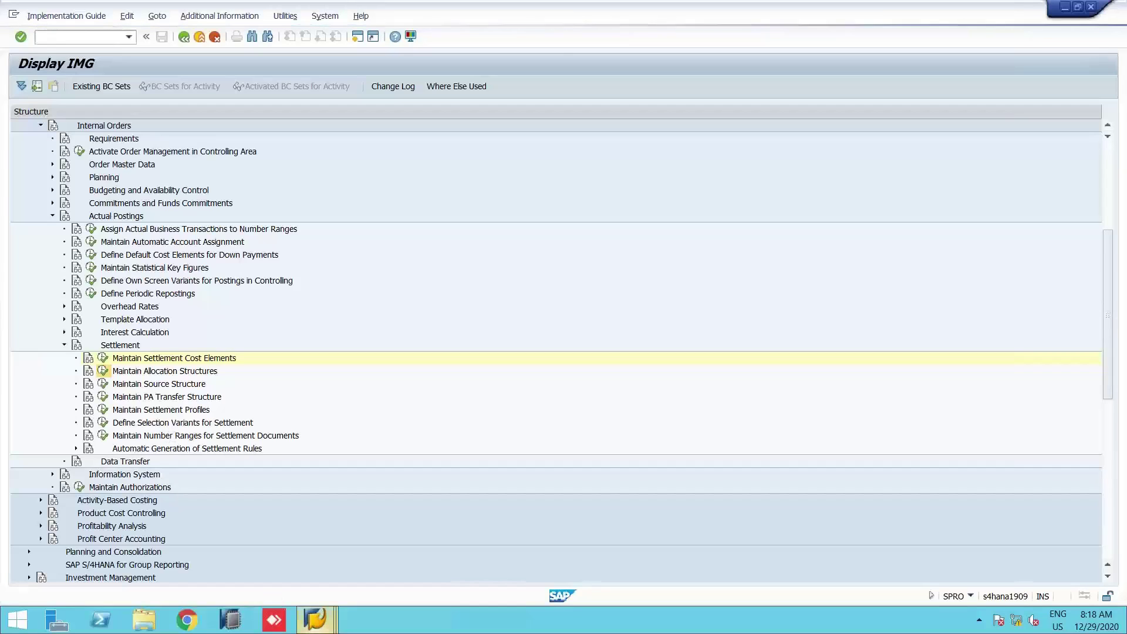
# Switch to the G/L account display session, leave it for SAP Easy Access, and start transaction KP06
pyautogui.click(315, 619)
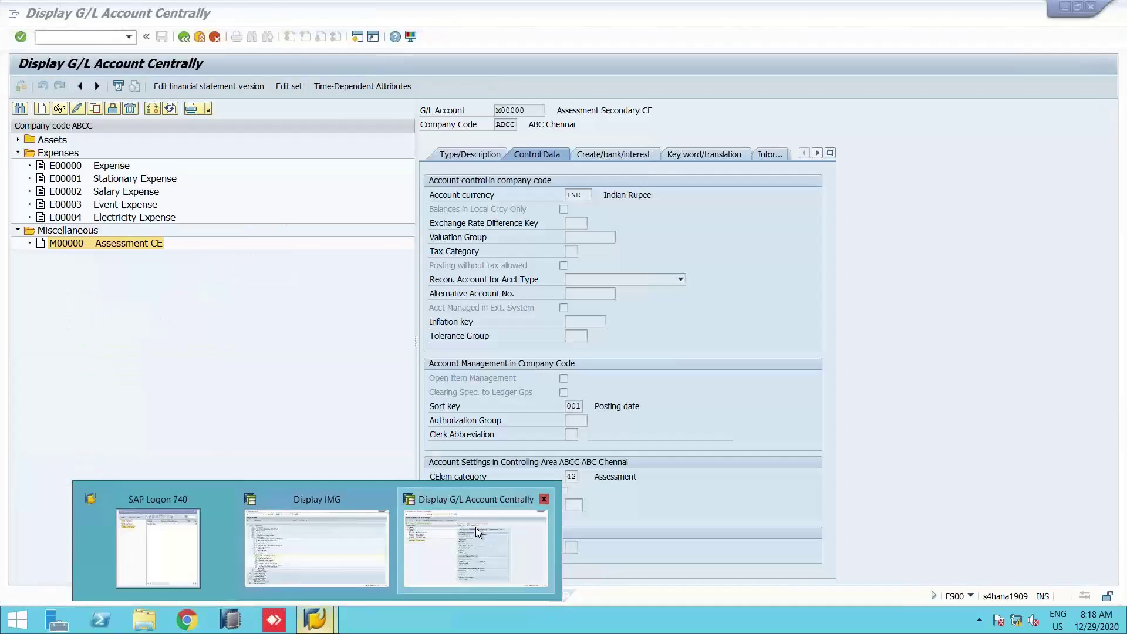
pyautogui.click(475, 527)
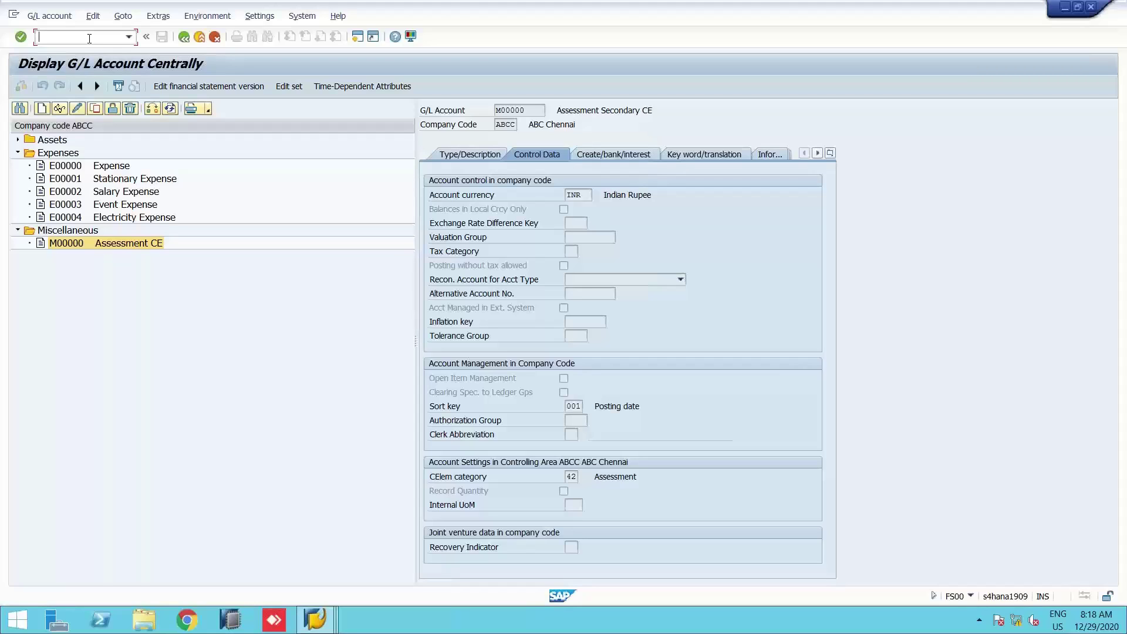
pyautogui.press('F3')
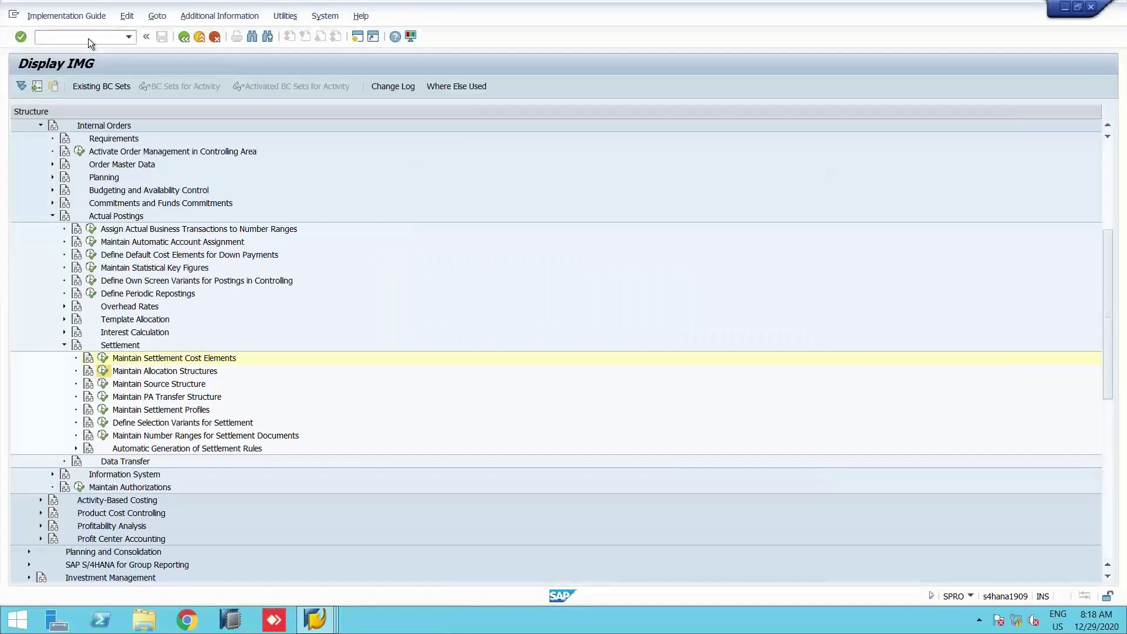
pyautogui.press('F3')
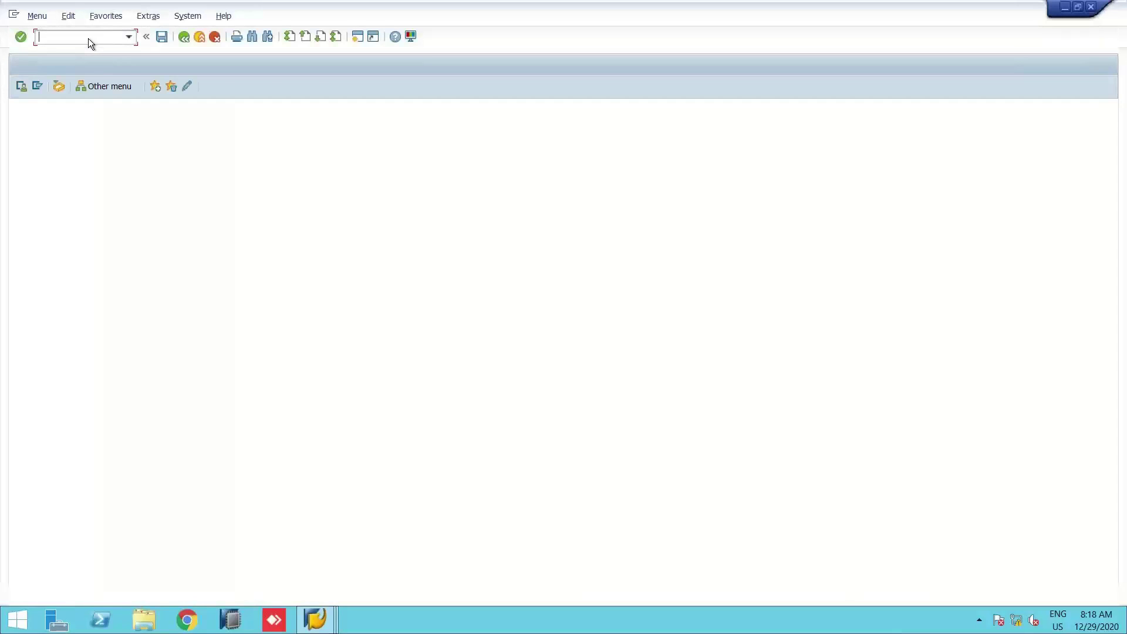
pyautogui.write('kp06')
pyautogui.press('Return')
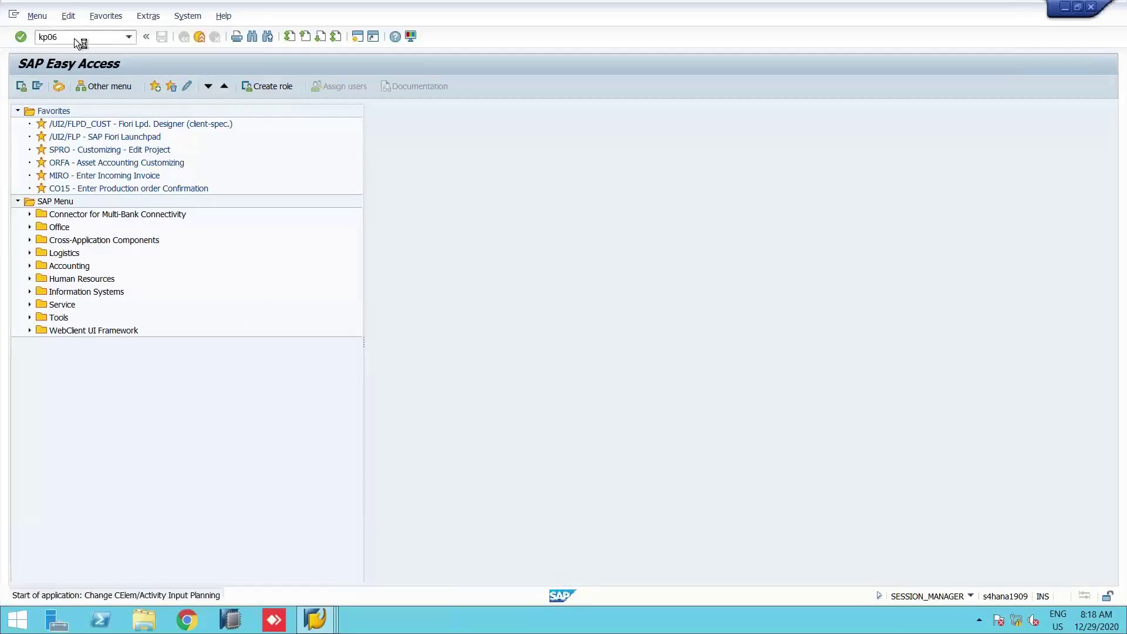
# Switch to the allocation structures session and examine the source cost element of assignment 030 Other costs in structure A1
pyautogui.hotkey('alt', 'Tab')
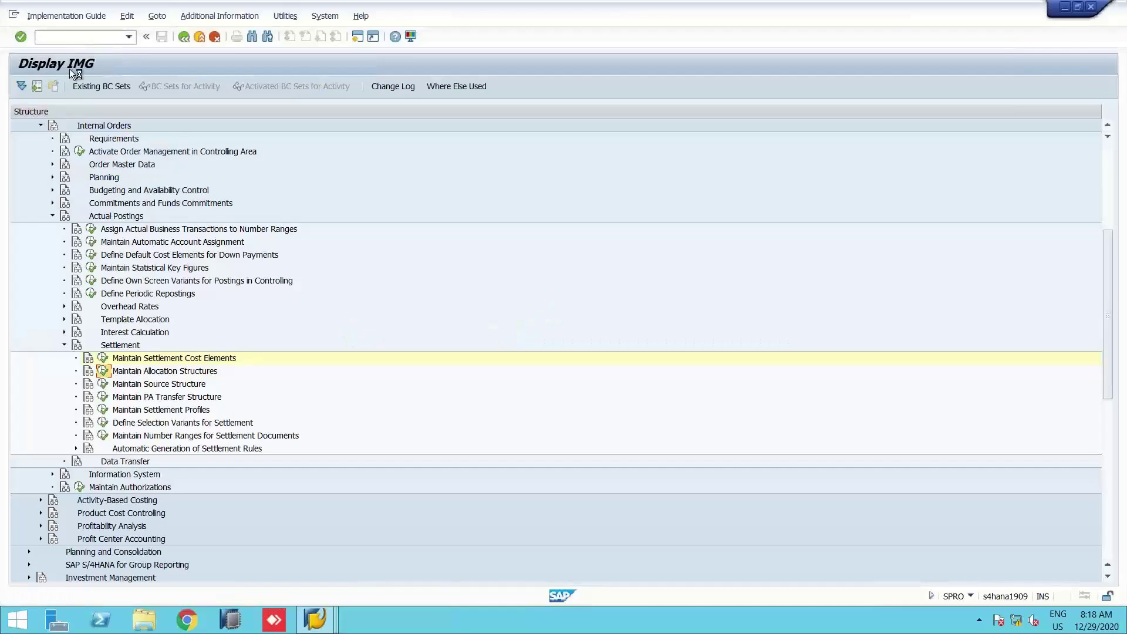
pyautogui.hotkey('alt', 'Tab')
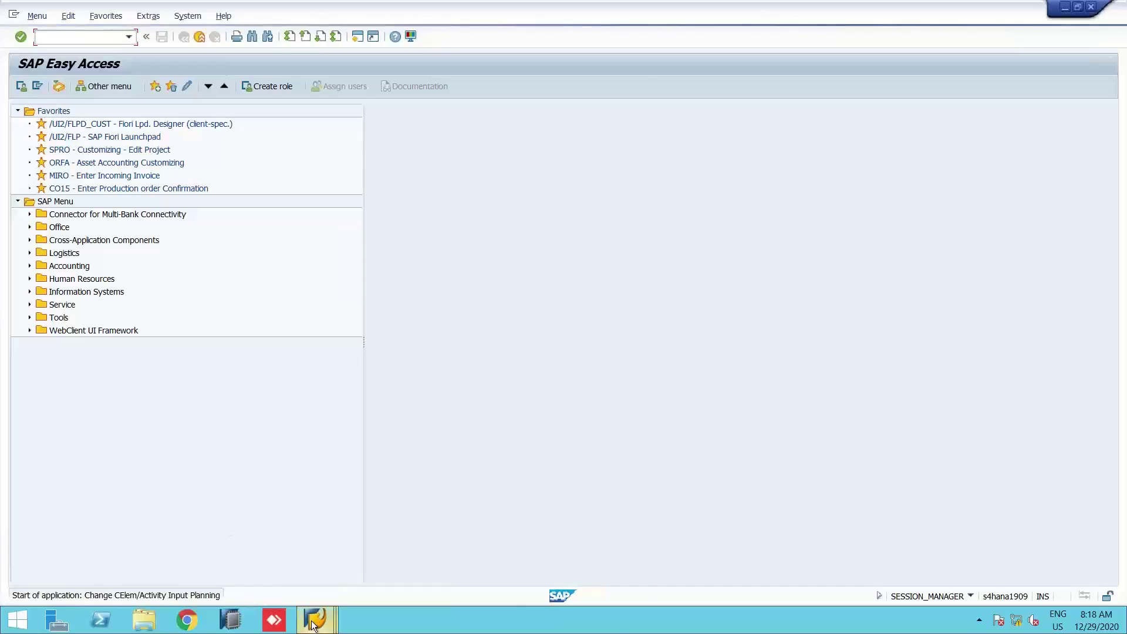
pyautogui.moveTo(311, 618)
pyautogui.click(280, 575)
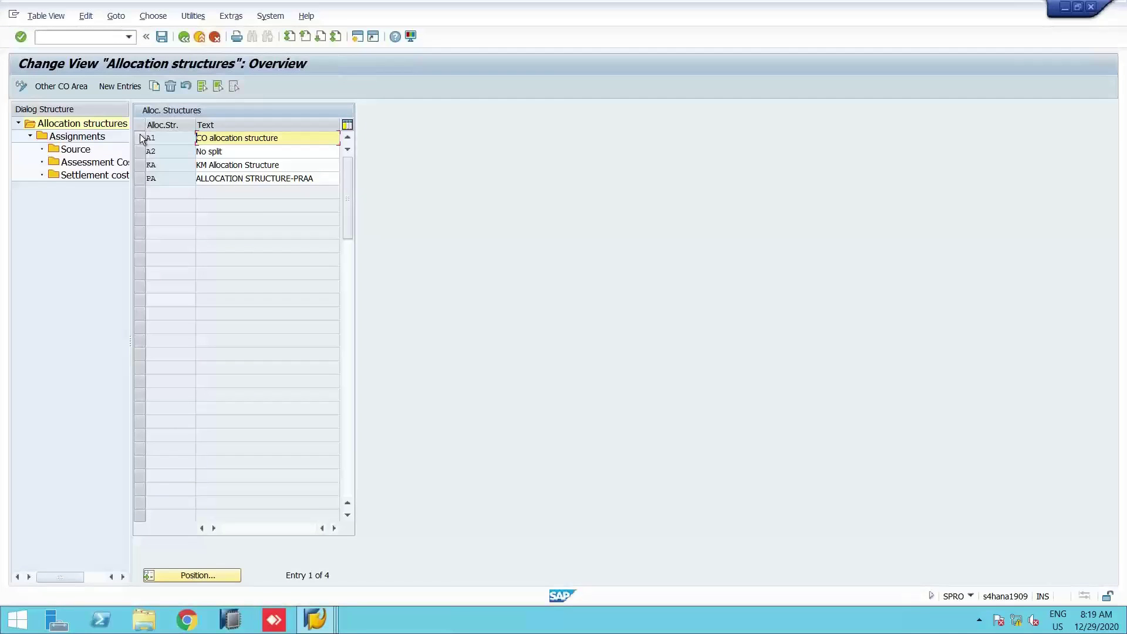
pyautogui.click(139, 134)
pyautogui.doubleClick(79, 135)
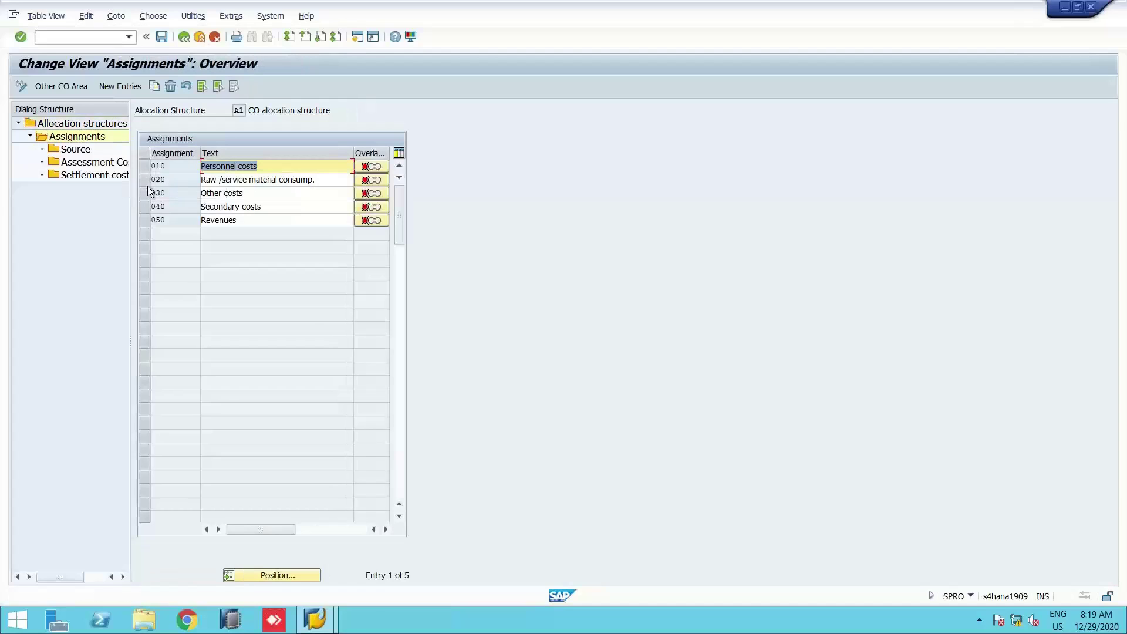
pyautogui.click(145, 193)
pyautogui.click(73, 151)
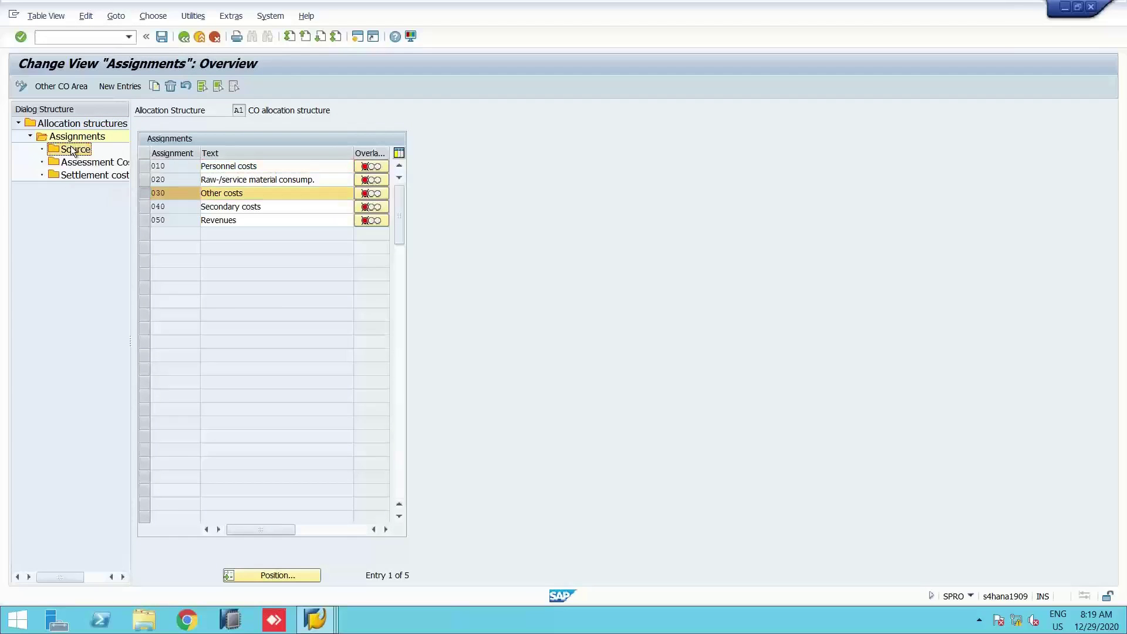
pyautogui.doubleClick(74, 150)
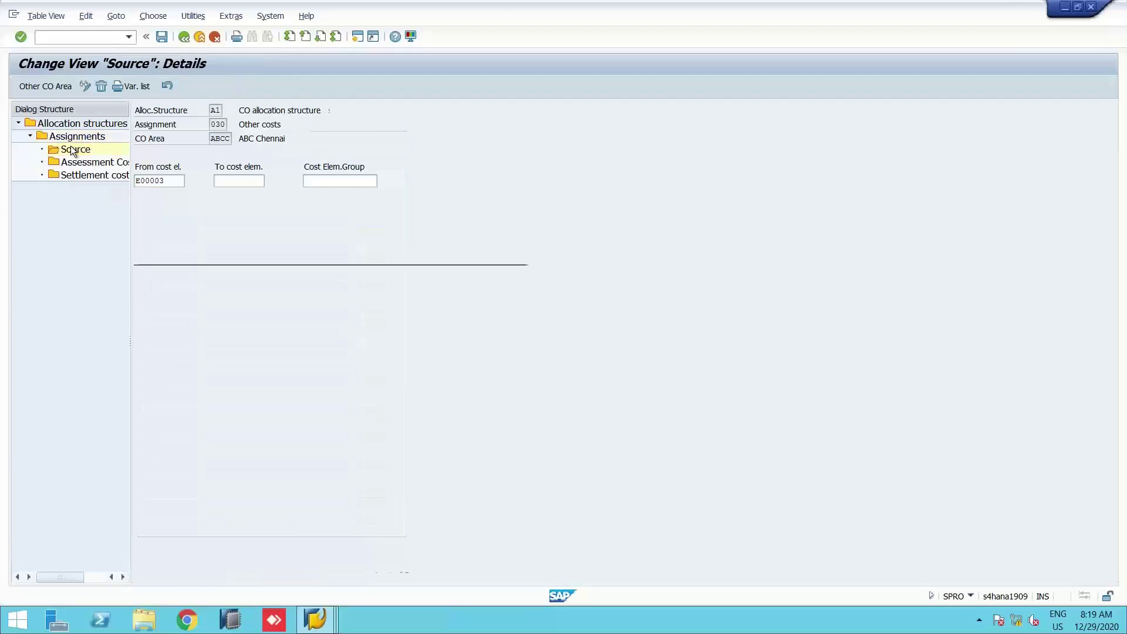
pyautogui.click(180, 179)
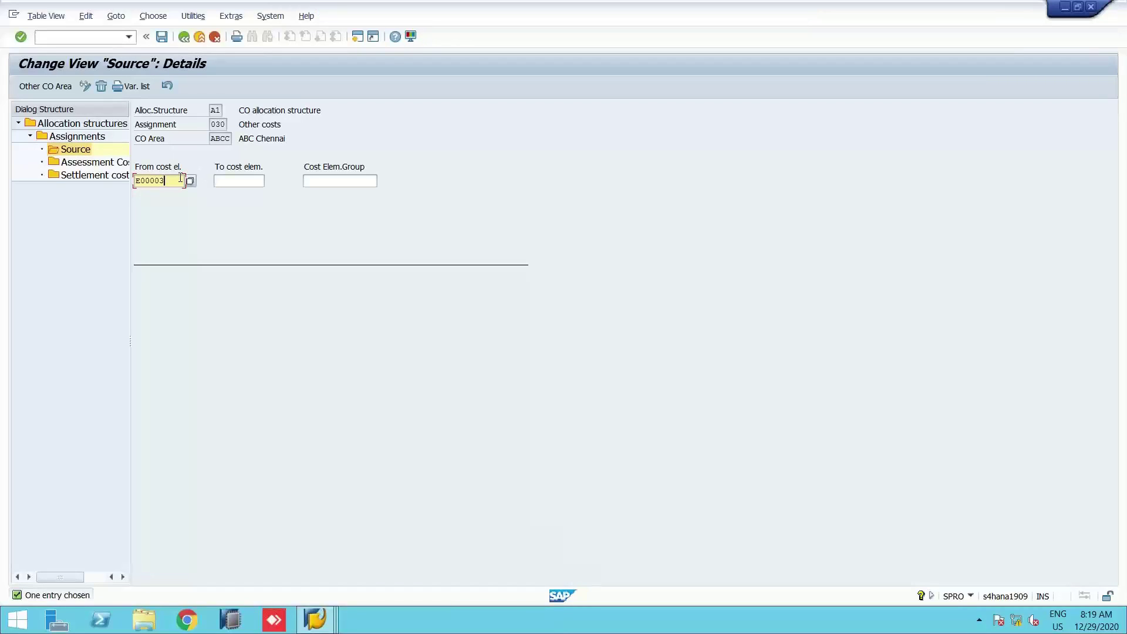
# Check the settlement cost elements of assignment 030 and return to the implementation guide structure
pyautogui.doubleClick(87, 176)
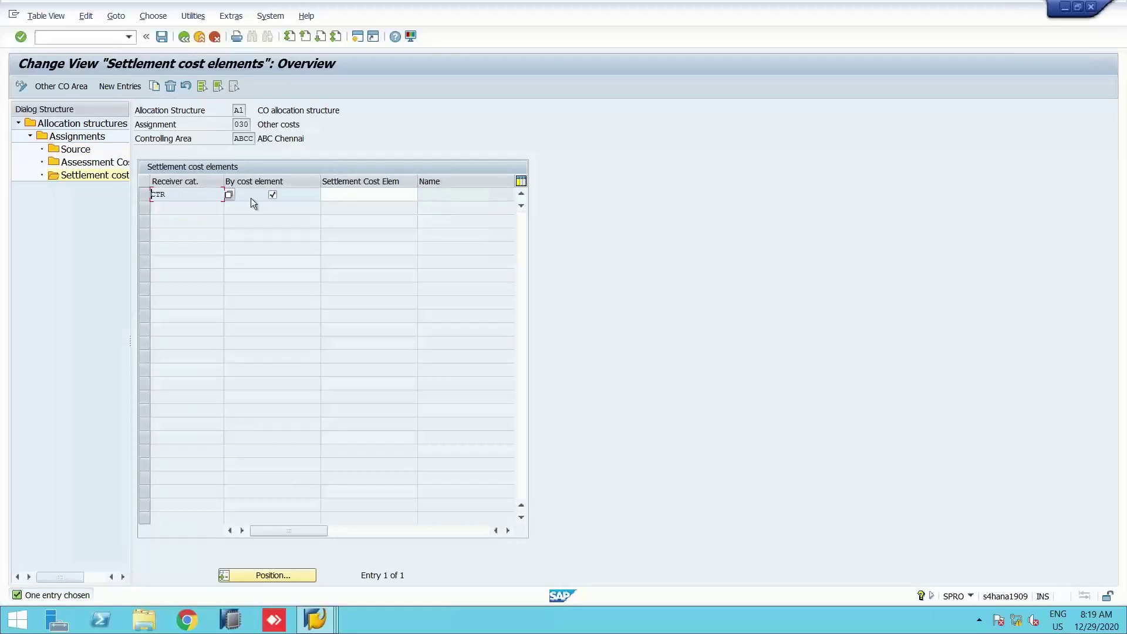
pyautogui.press('F3')
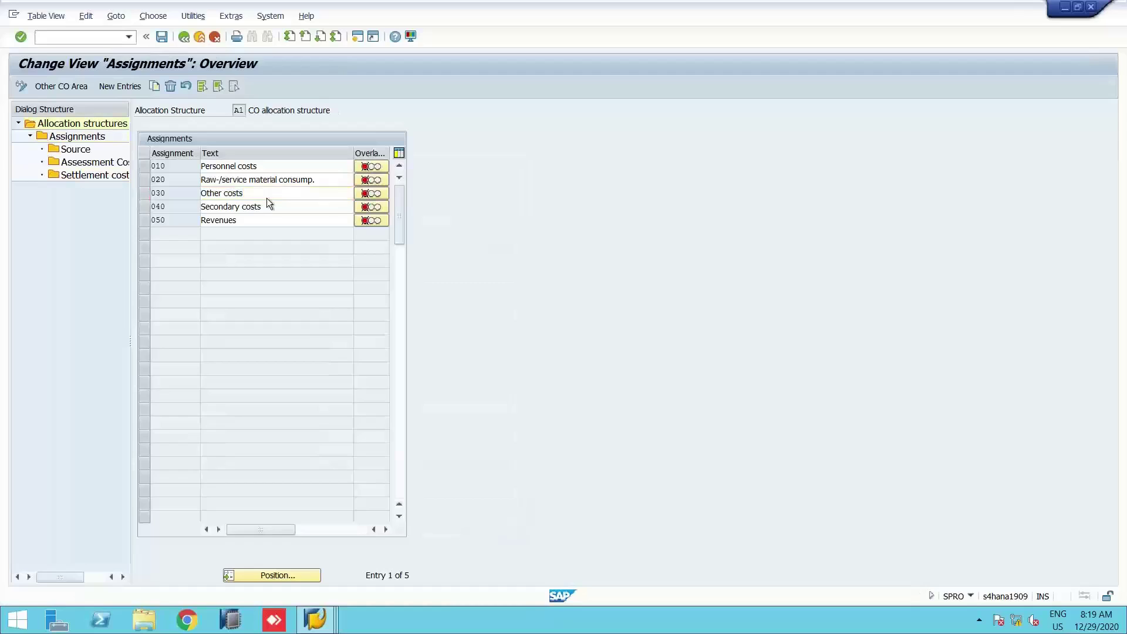
pyautogui.press('F3')
pyautogui.press('F3')
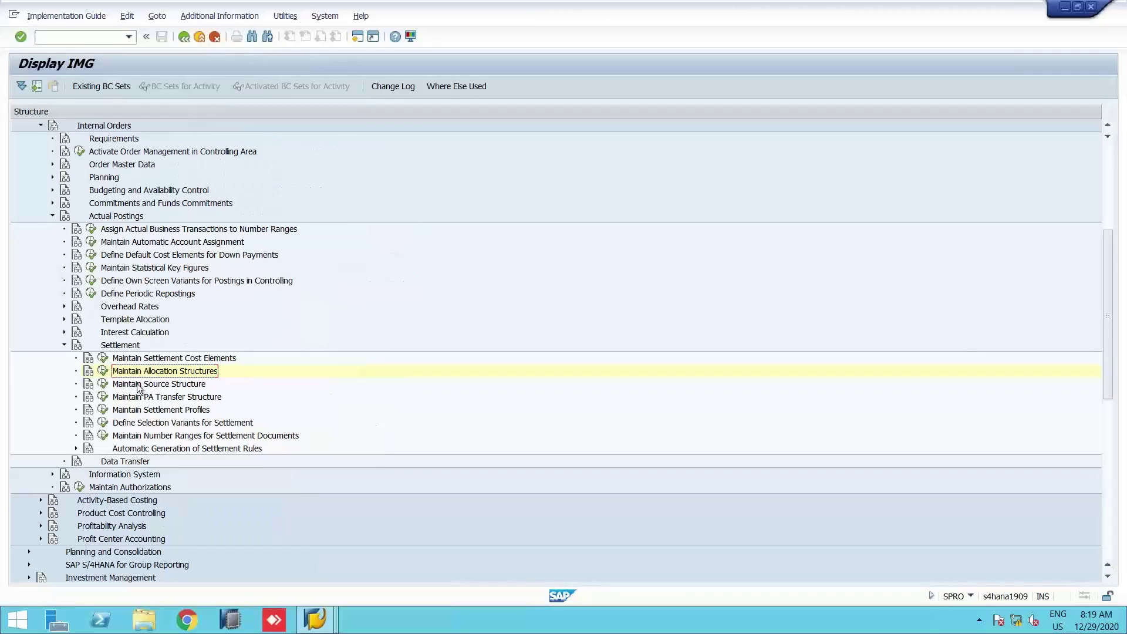
# Start the Maintain Settlement Profiles activity, and open the planning overview in the KP06 session for cost center ADMIN COMM and cost element E00001
pyautogui.click(103, 409)
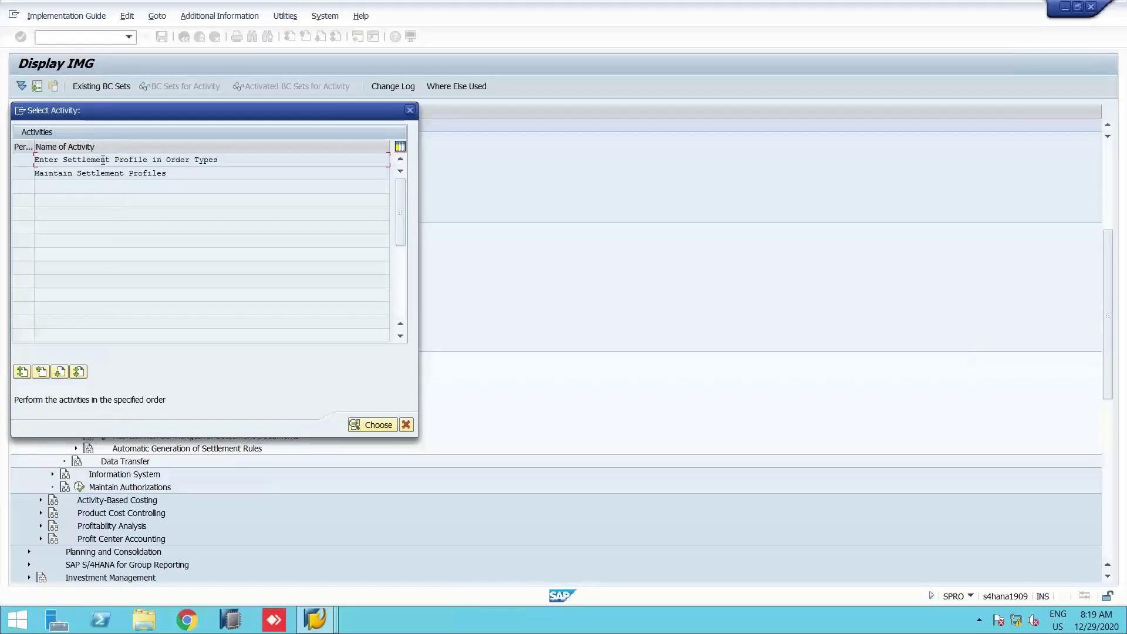
pyautogui.doubleClick(115, 174)
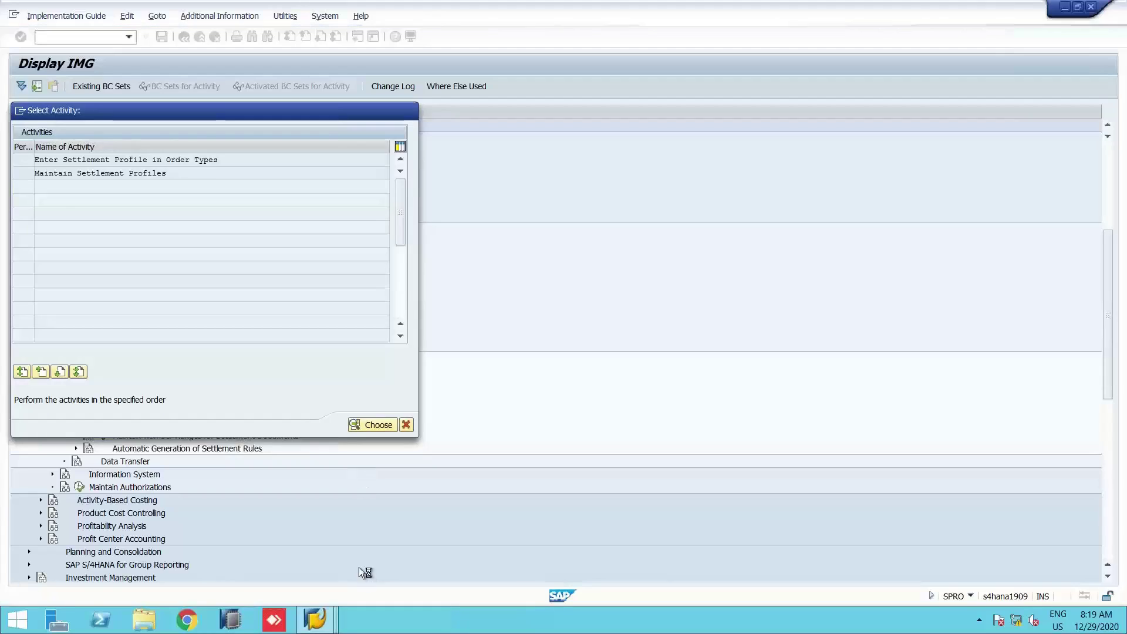
pyautogui.hotkey('alt', 'Tab')
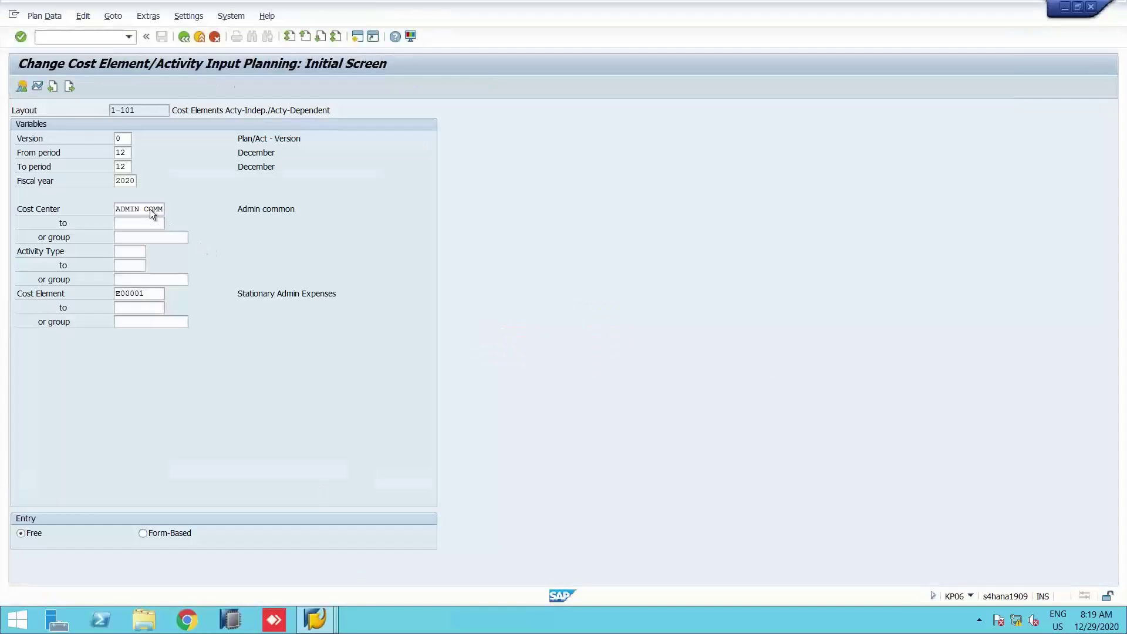
pyautogui.click(23, 87)
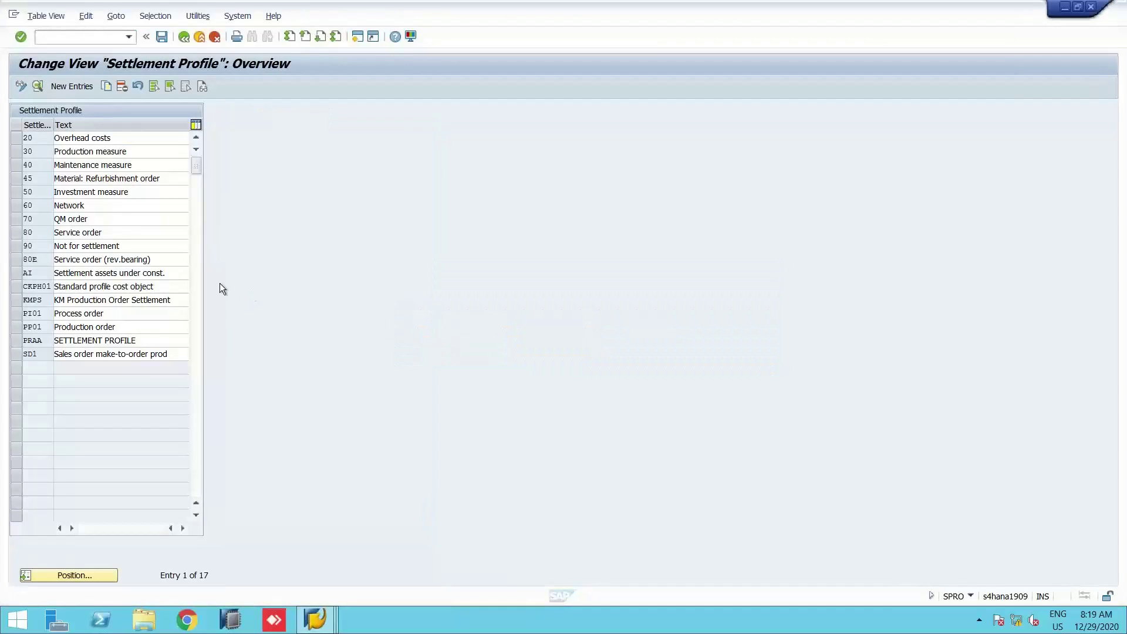
# Examine settlement profile 20 Overhead costs, including its allocation structure and default object type, and return to the implementation guide
pyautogui.click(69, 135)
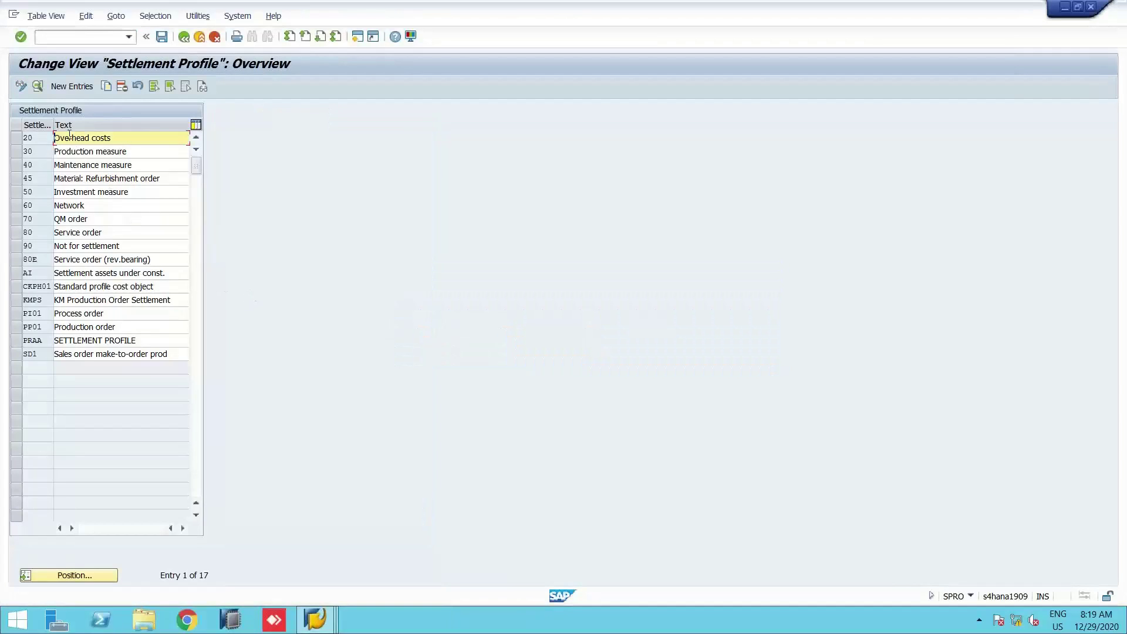
pyautogui.doubleClick(17, 137)
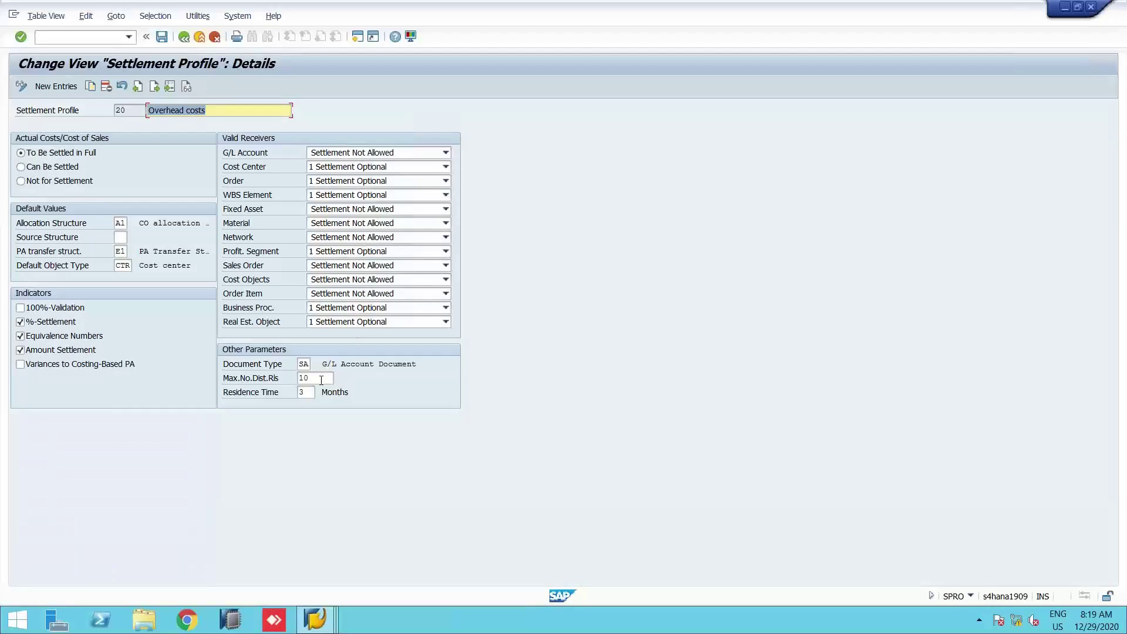
pyautogui.click(120, 223)
pyautogui.click(124, 265)
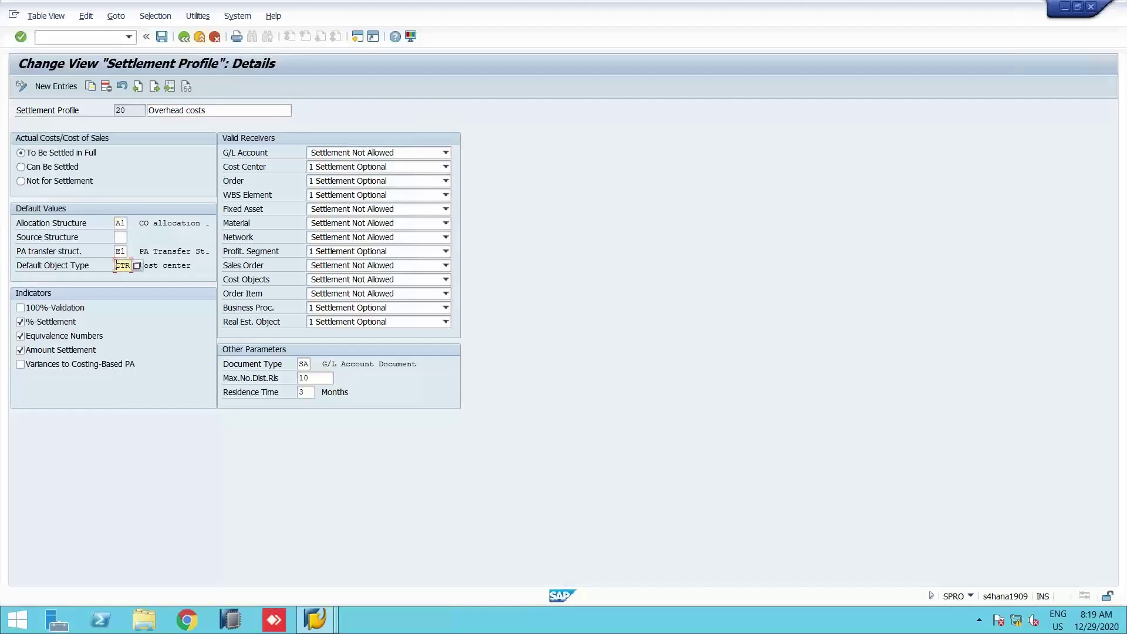
pyautogui.press('F3')
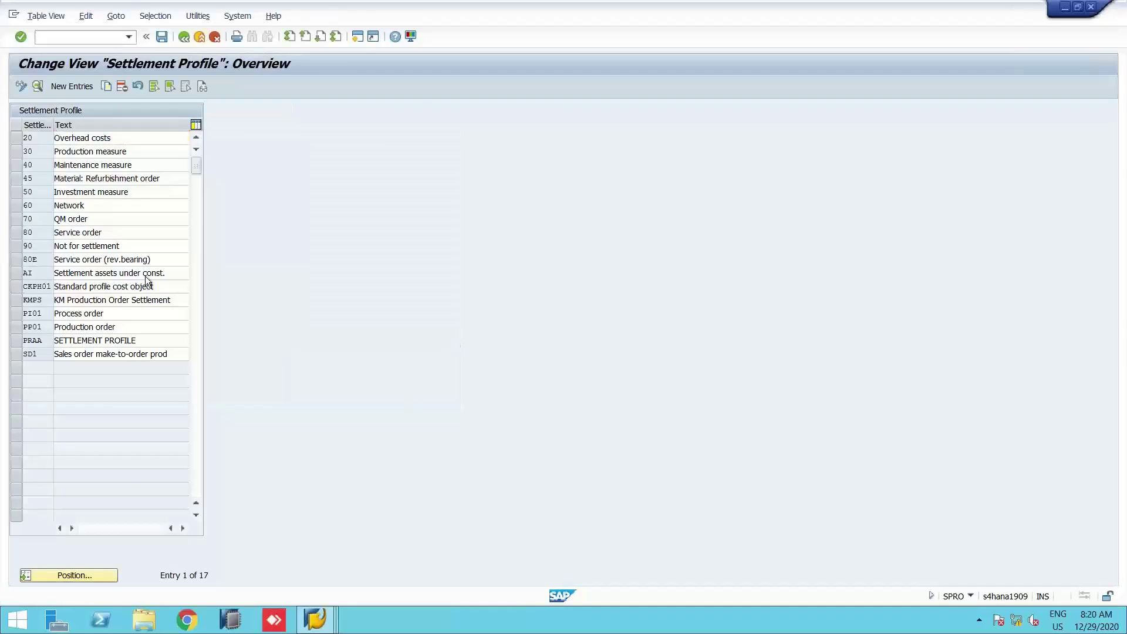
pyautogui.press('F3')
pyautogui.press('F3')
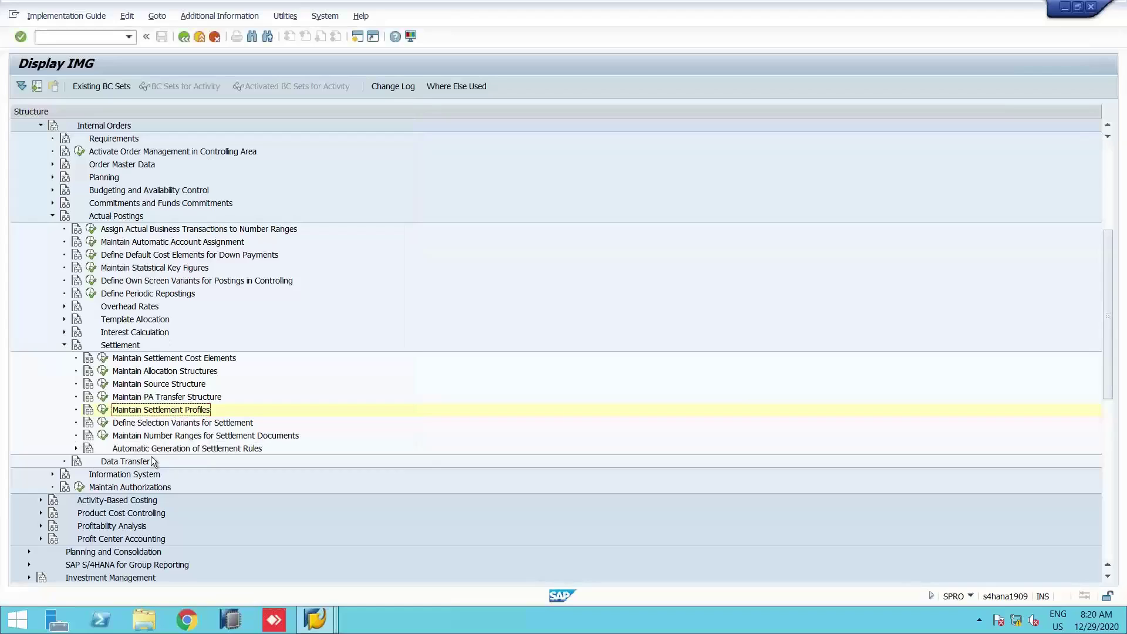
# Start Maintain Number Ranges for Settlement Documents and leave the KP06 runtime error screen
pyautogui.click(103, 436)
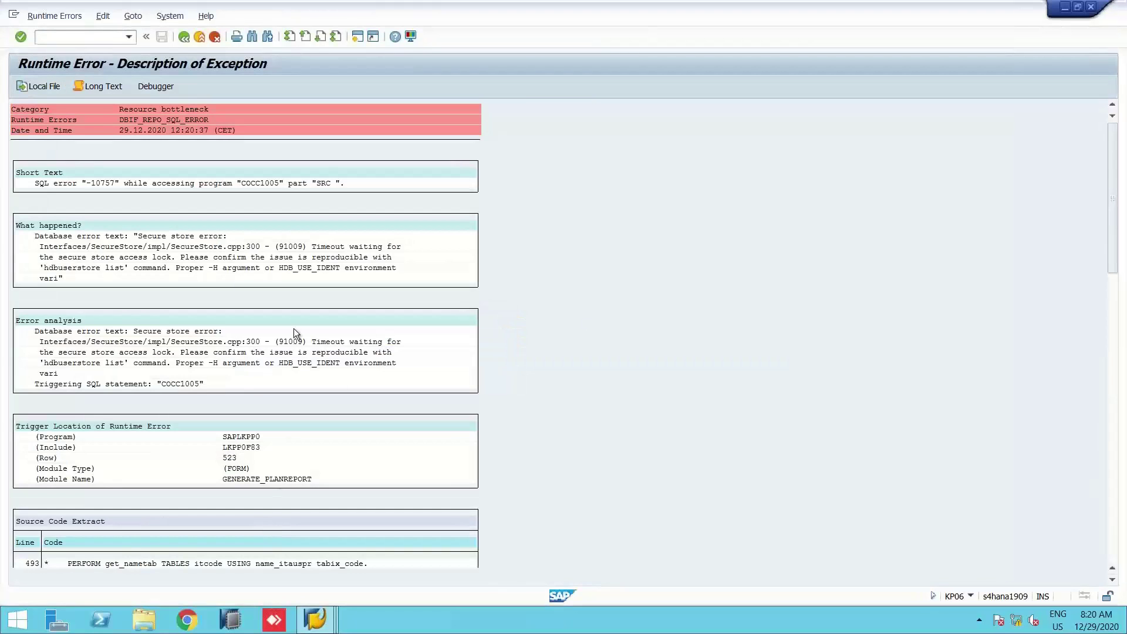
pyautogui.press('F3')
pyautogui.press('F3')
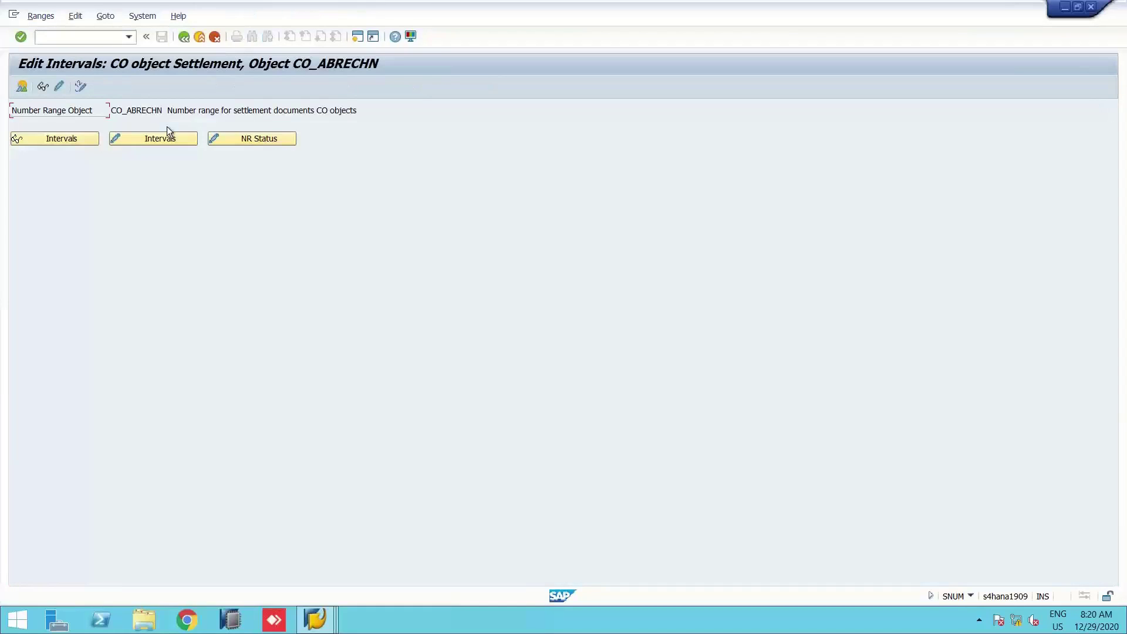
# Examine the CO_ABRECHN number intervals, find ABCC in the group assignments, and return to the implementation guide
pyautogui.click(166, 134)
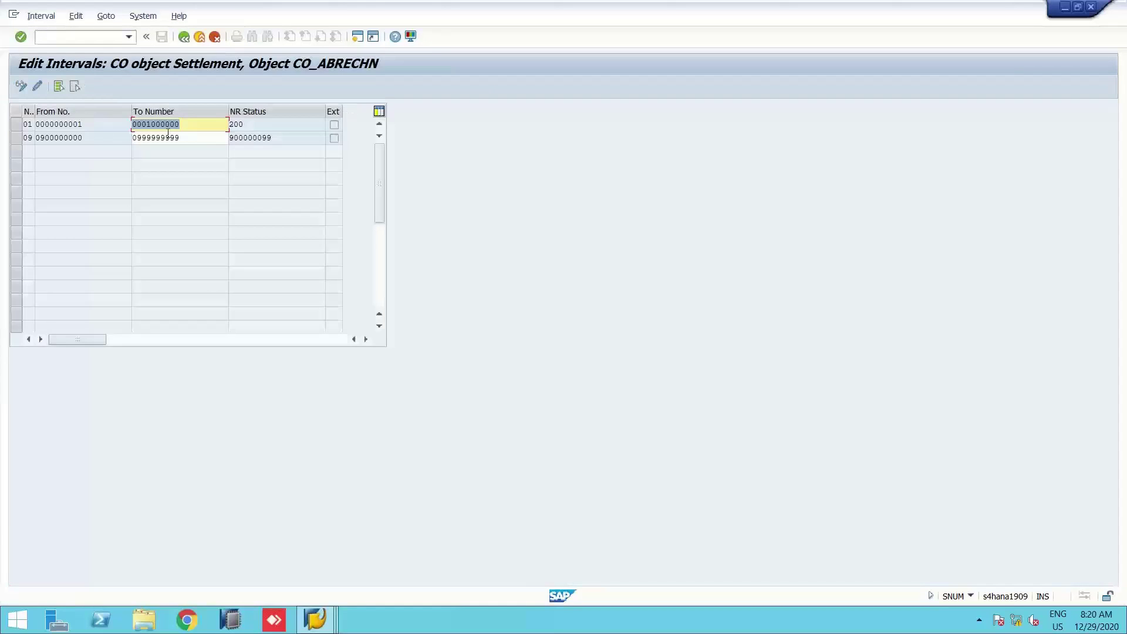
pyautogui.press('F3')
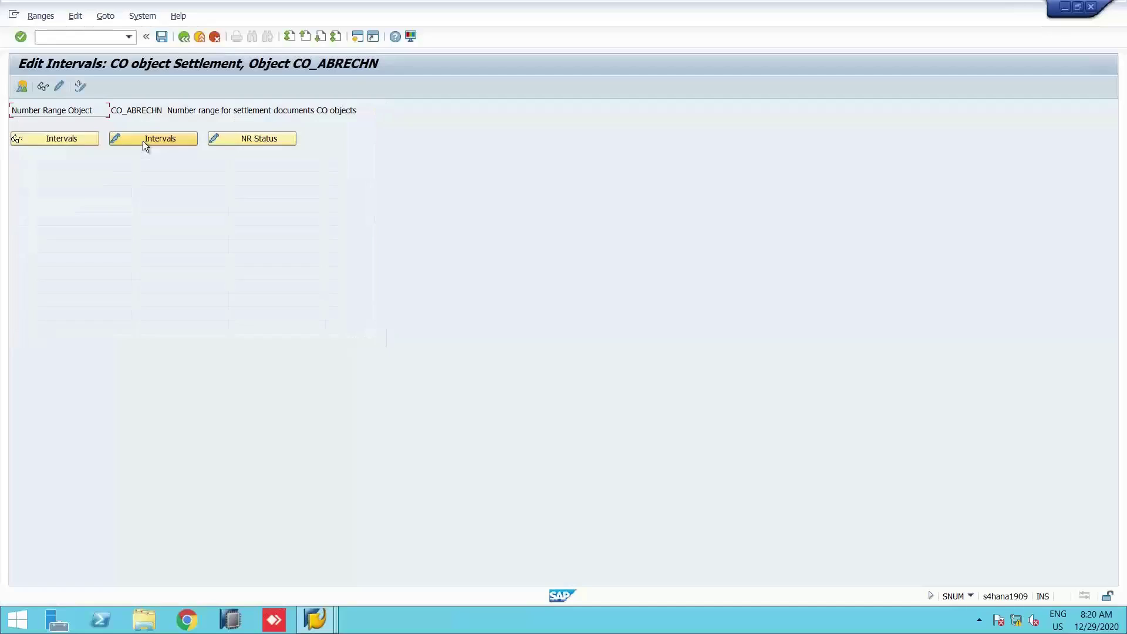
pyautogui.click(59, 87)
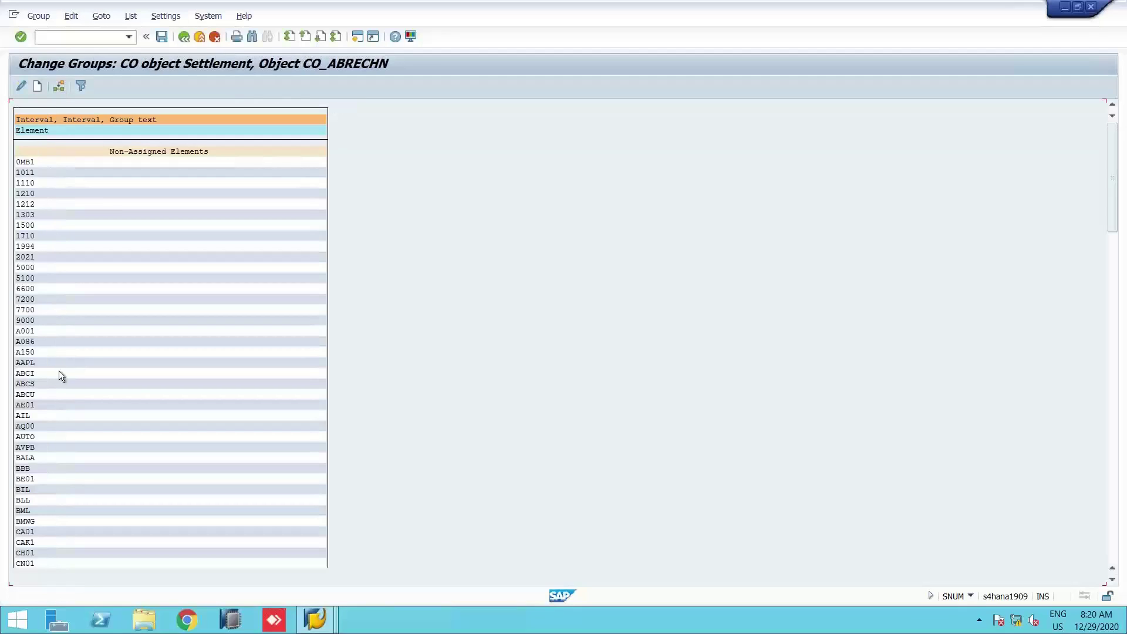
pyautogui.hotkey('ctrl', 'f')
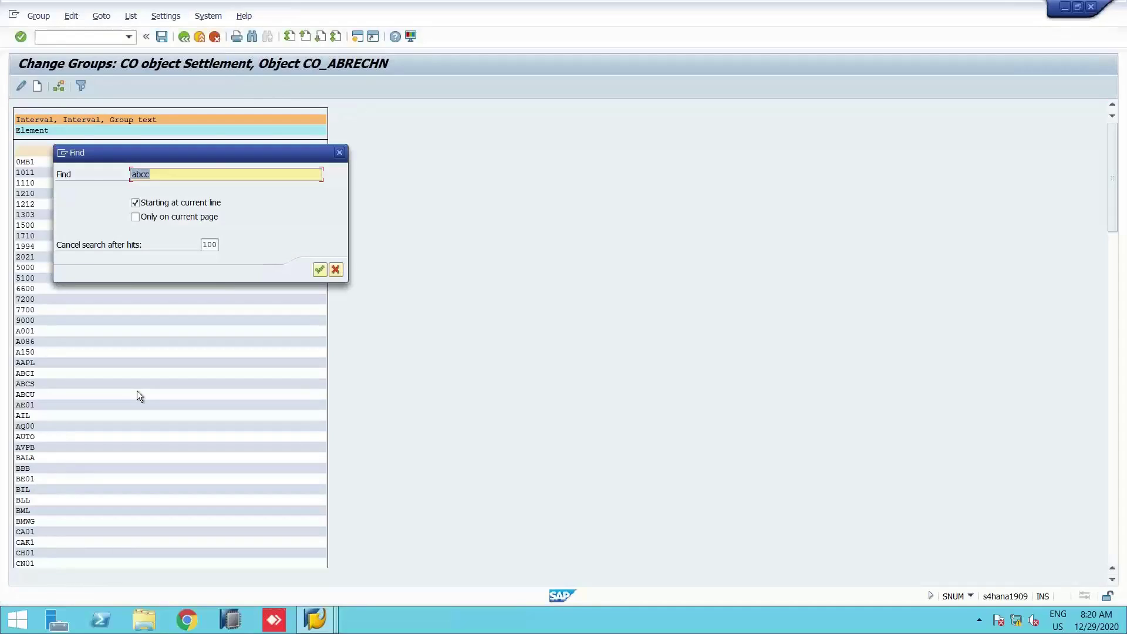
pyautogui.write('abcc')
pyautogui.press('Return')
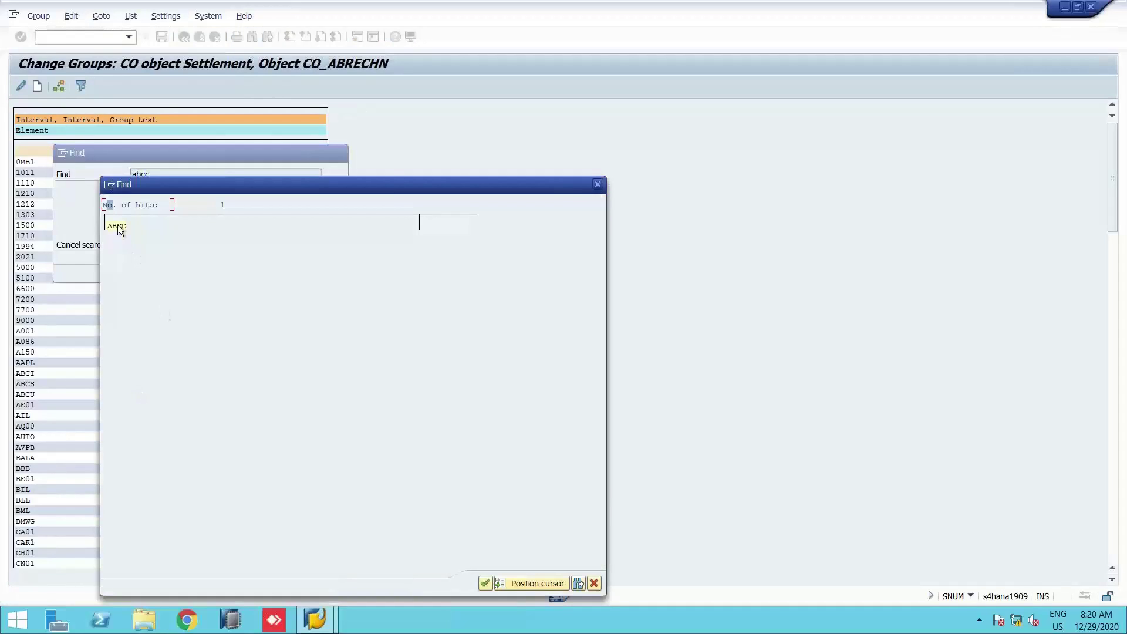
pyautogui.click(118, 225)
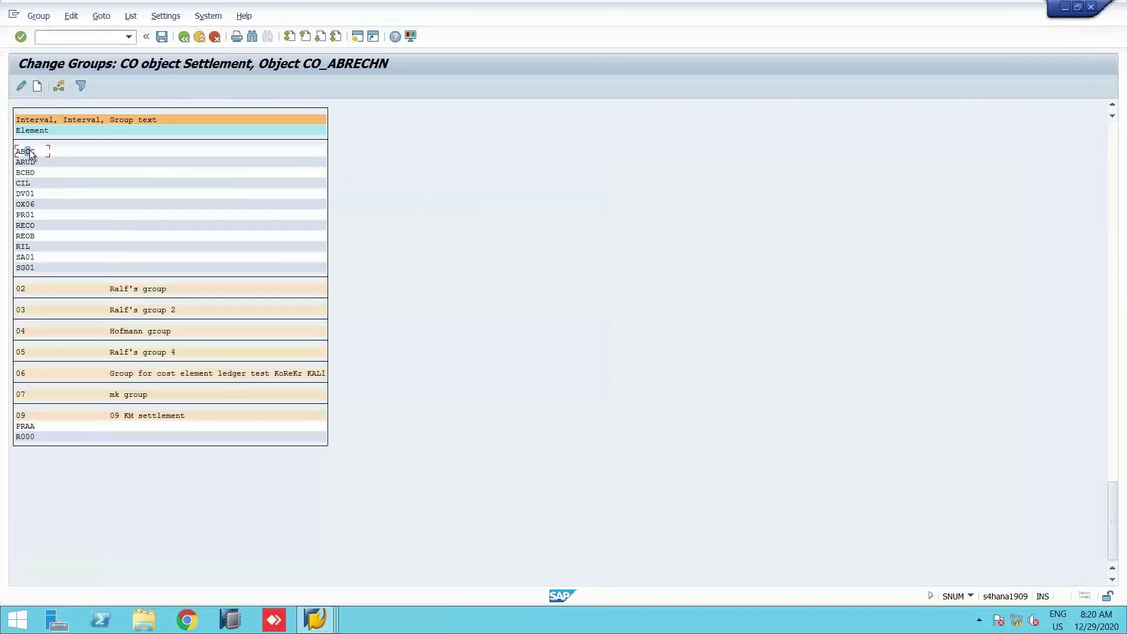
pyautogui.scroll(3, 54, 165)
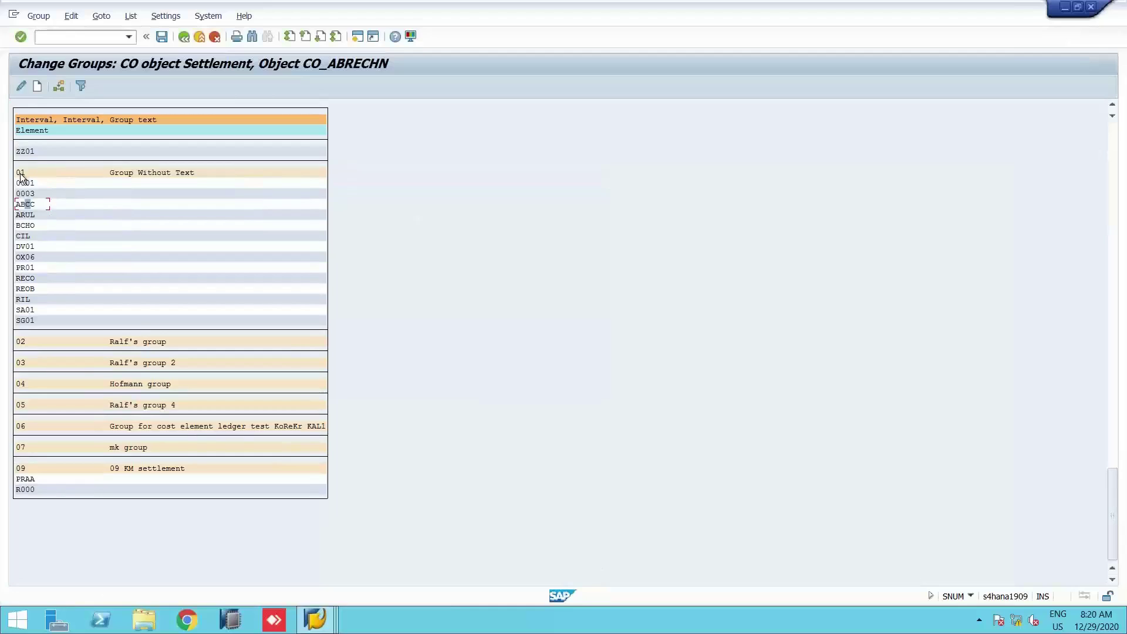
pyautogui.press('F3')
pyautogui.press('F3')
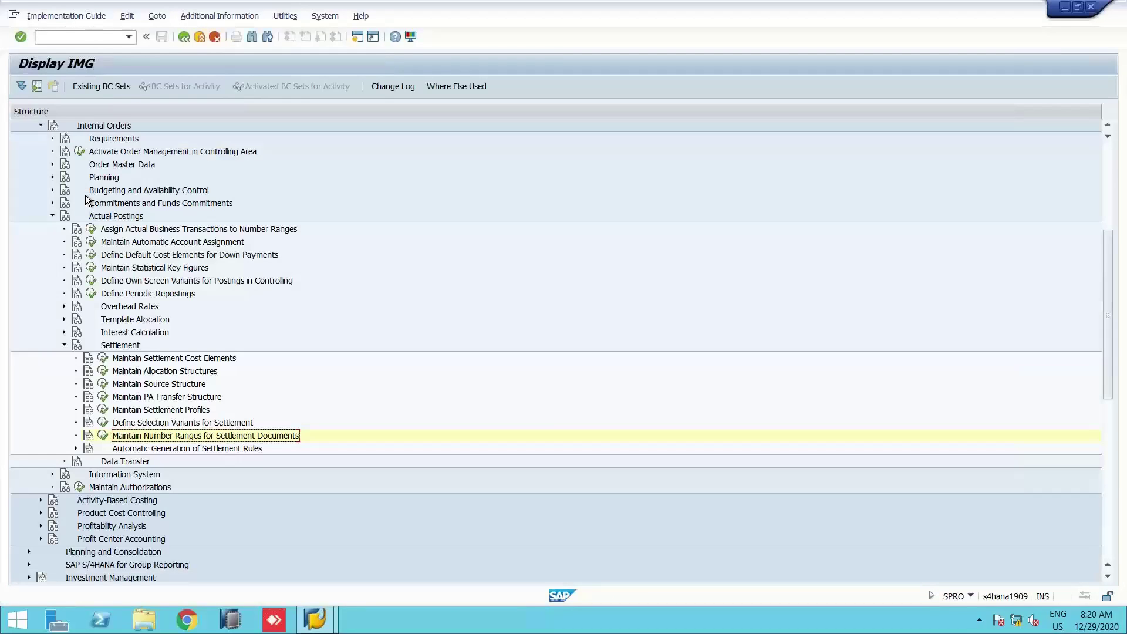
# Collapse Settlement and Actual Postings, and expand Budgeting and Availability Control under Internal Orders
pyautogui.click(65, 345)
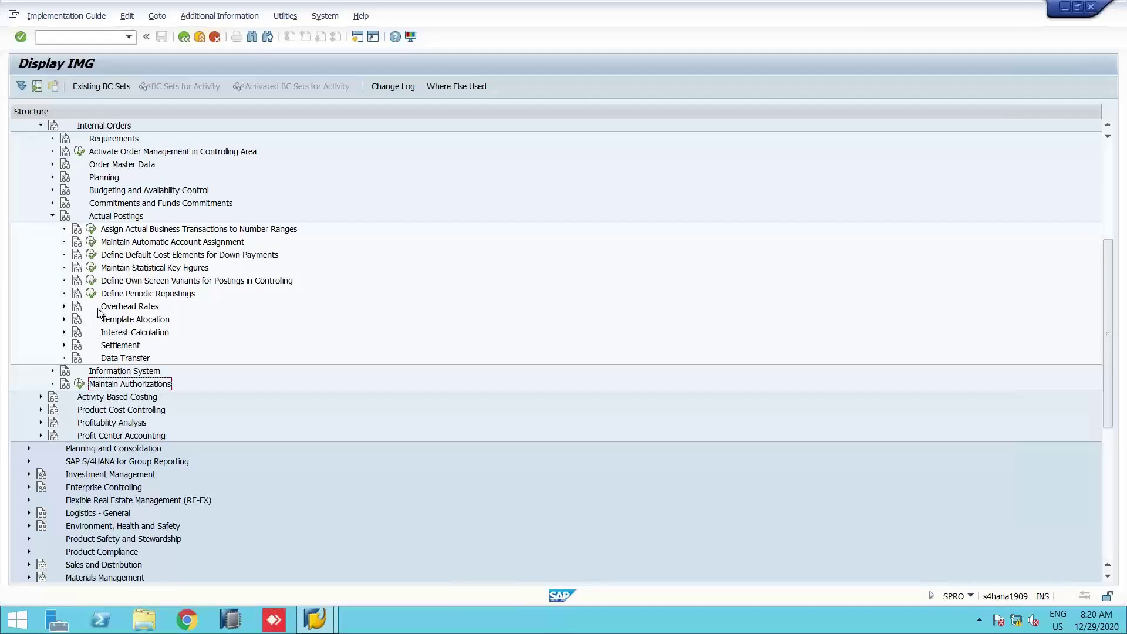
pyautogui.click(52, 215)
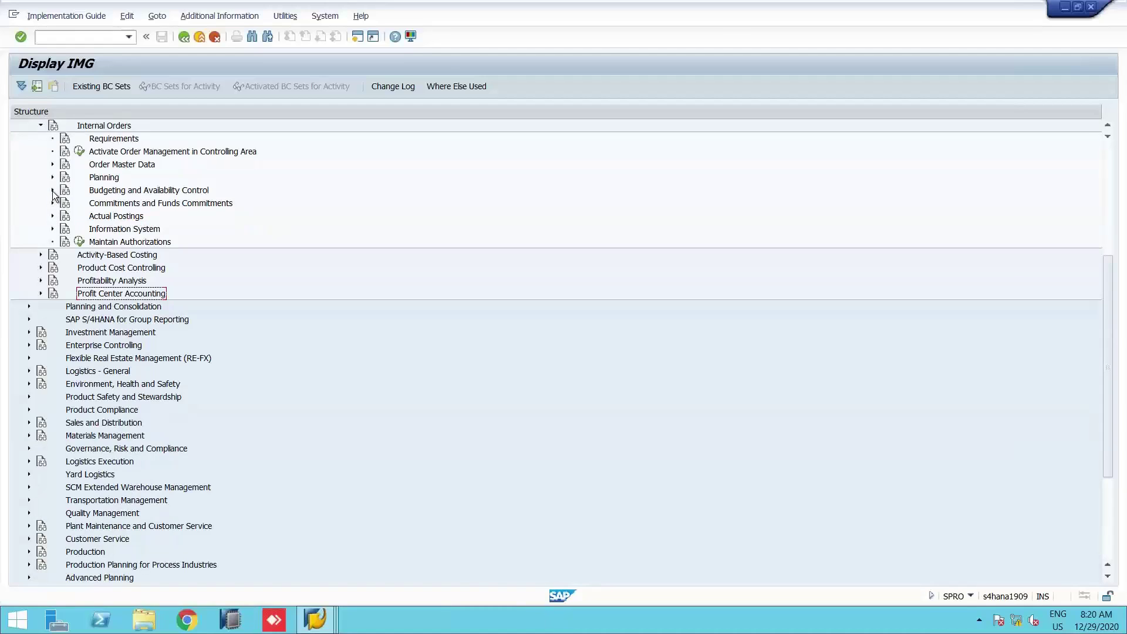
pyautogui.click(52, 190)
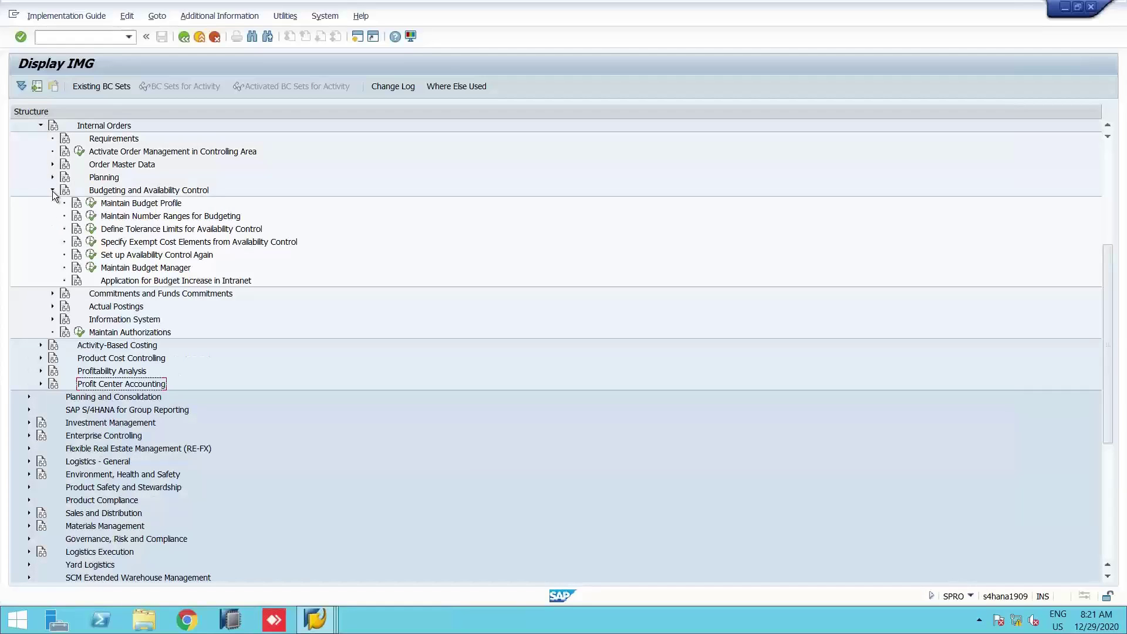
# Open Maintain Budget Profile, examine the details of budget profile 000001, and return to the profile overview
pyautogui.click(90, 204)
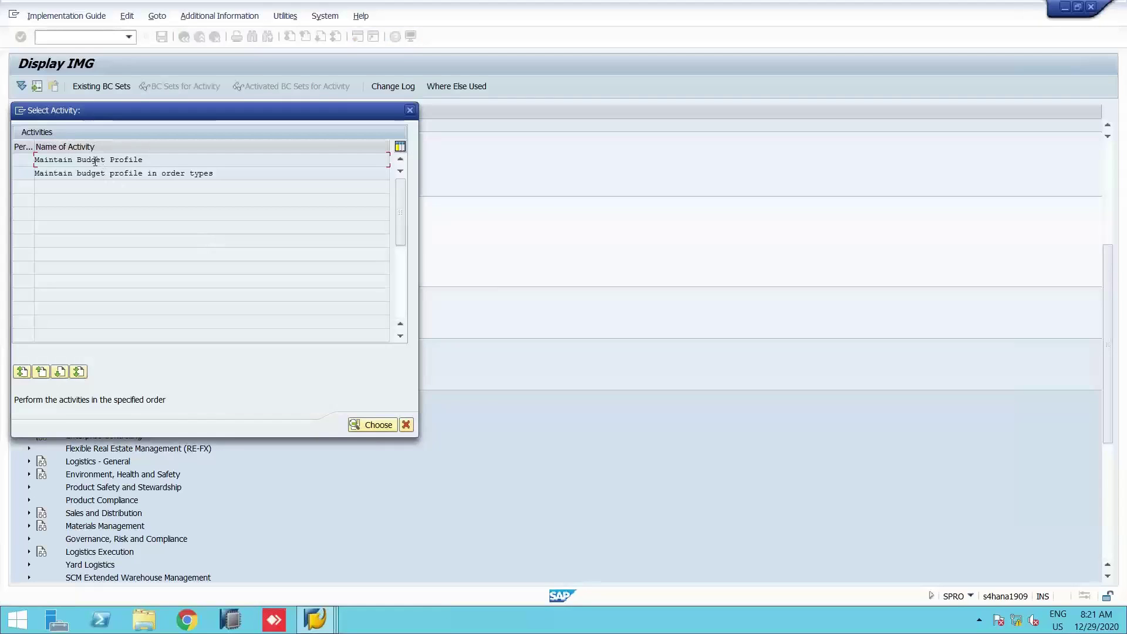
pyautogui.doubleClick(97, 162)
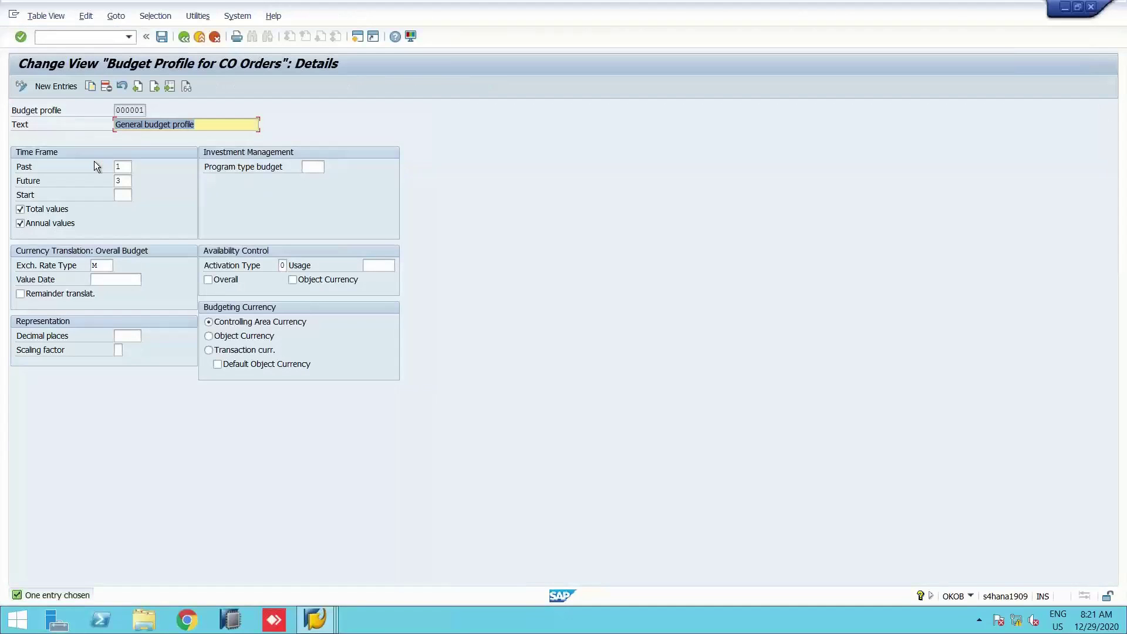
pyautogui.press('F3')
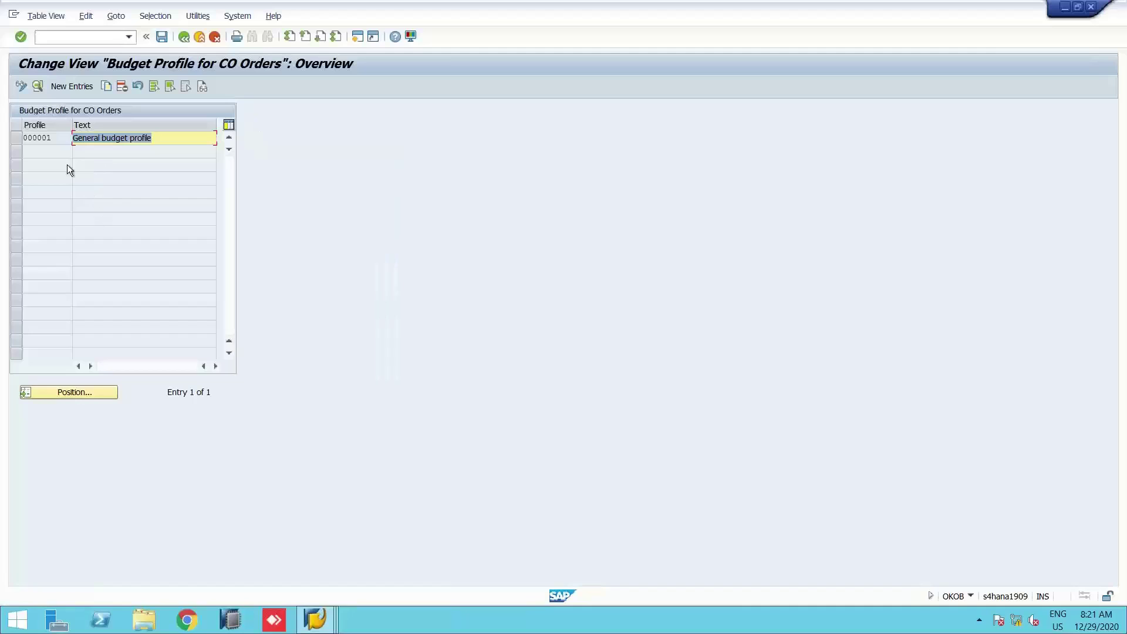
# Open the details of budget profile 000001 and examine its Past and Future year settings in the time frame
pyautogui.doubleClick(61, 141)
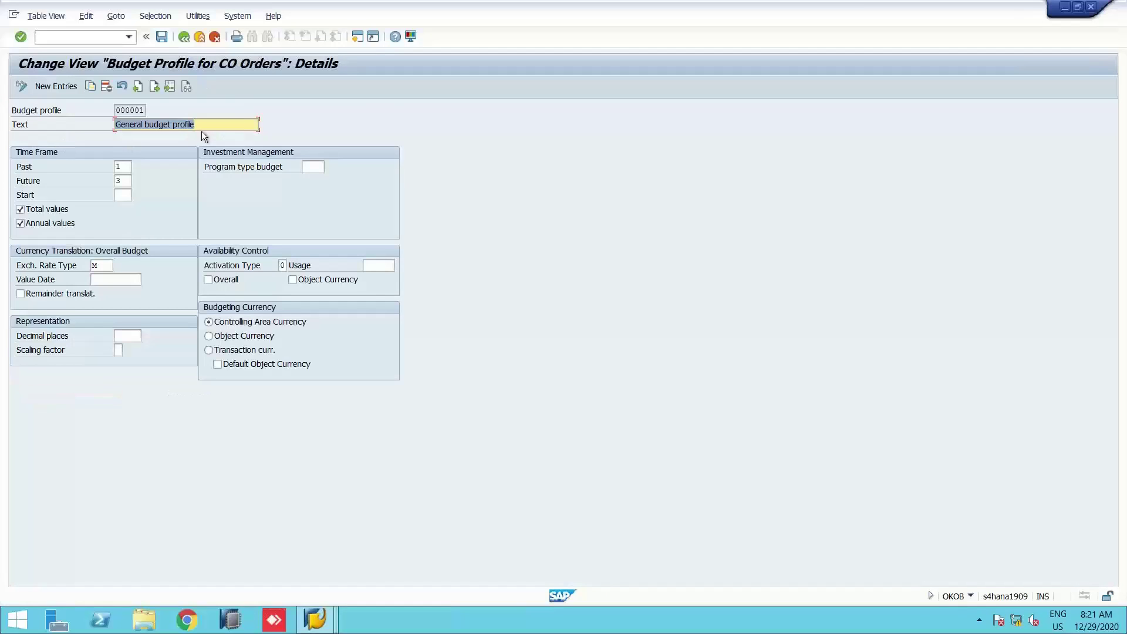
pyautogui.click(119, 167)
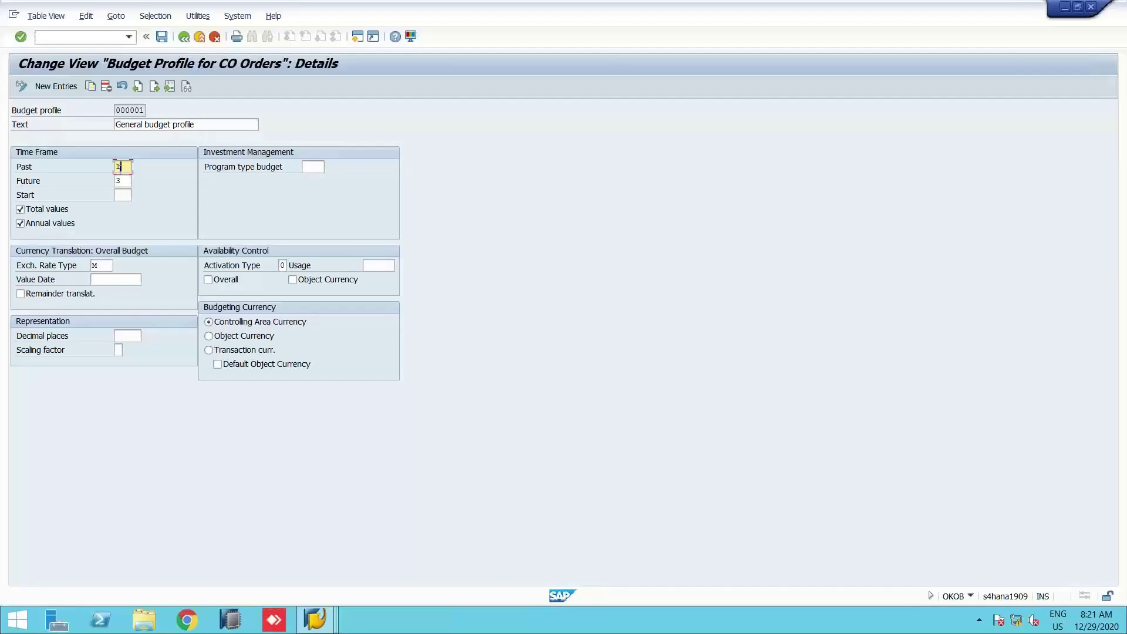
pyautogui.click(125, 183)
pyautogui.press('Up')
pyautogui.click(125, 183)
pyautogui.click(124, 168)
pyautogui.click(124, 183)
pyautogui.doubleClick(125, 183)
pyautogui.click(123, 167)
pyautogui.press('Tab')
pyautogui.click(123, 167)
# Read the field help for the time frame's Start value and close it
pyautogui.click(124, 194)
pyautogui.press('F1')
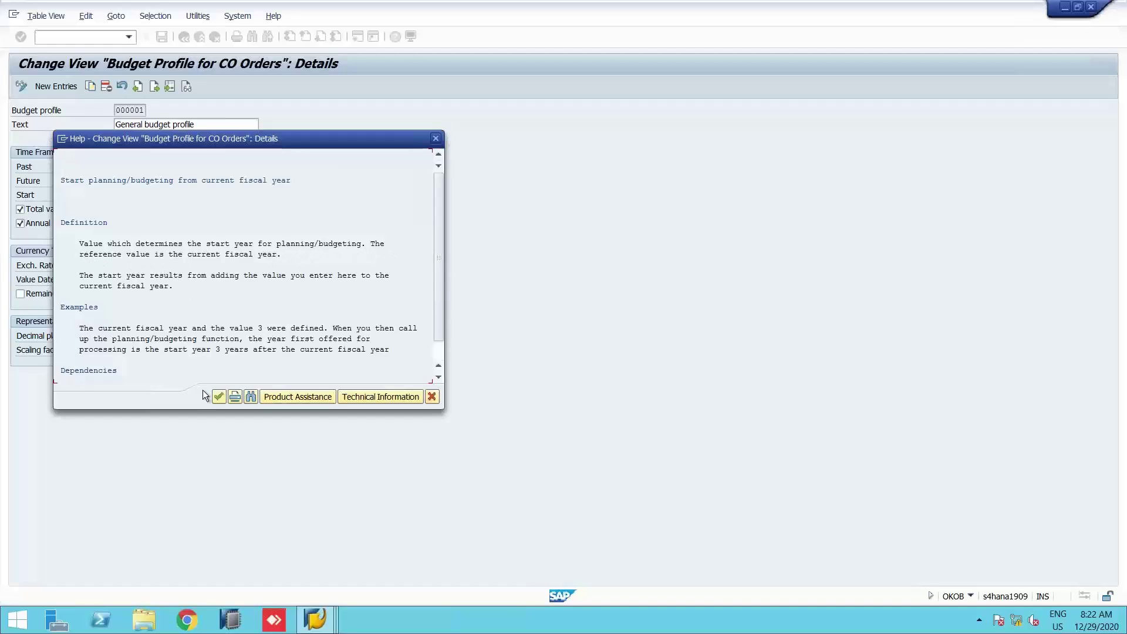
pyautogui.click(437, 139)
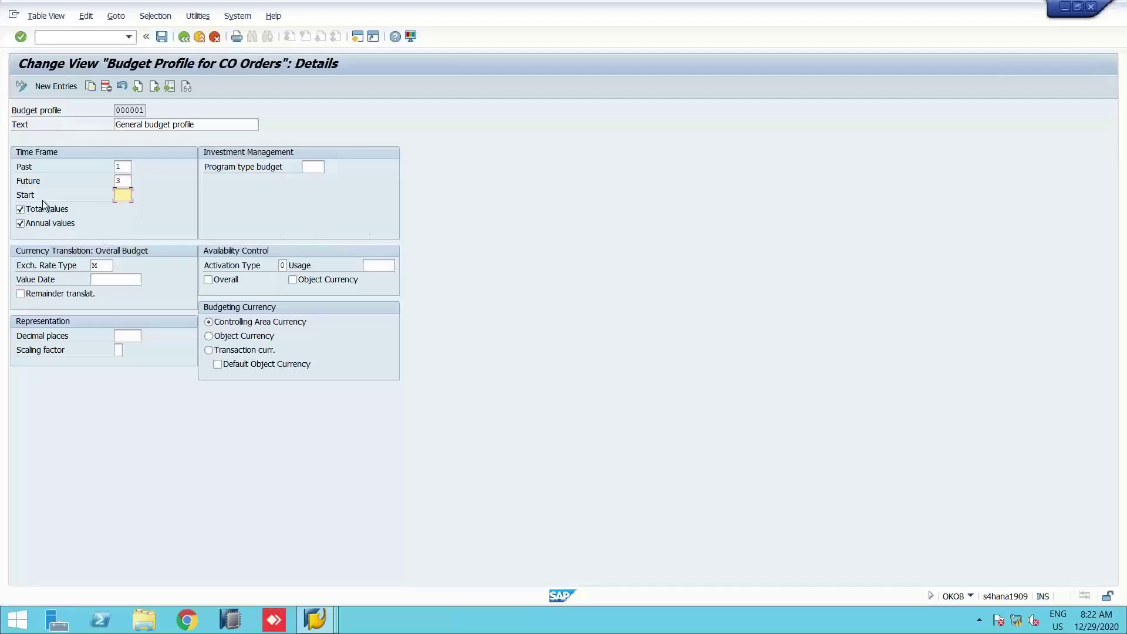
# Examine the profile's annual values, exchange rate type, value date and decimal places, checking the latter for possible entries
pyautogui.click(88, 212)
pyautogui.click(103, 265)
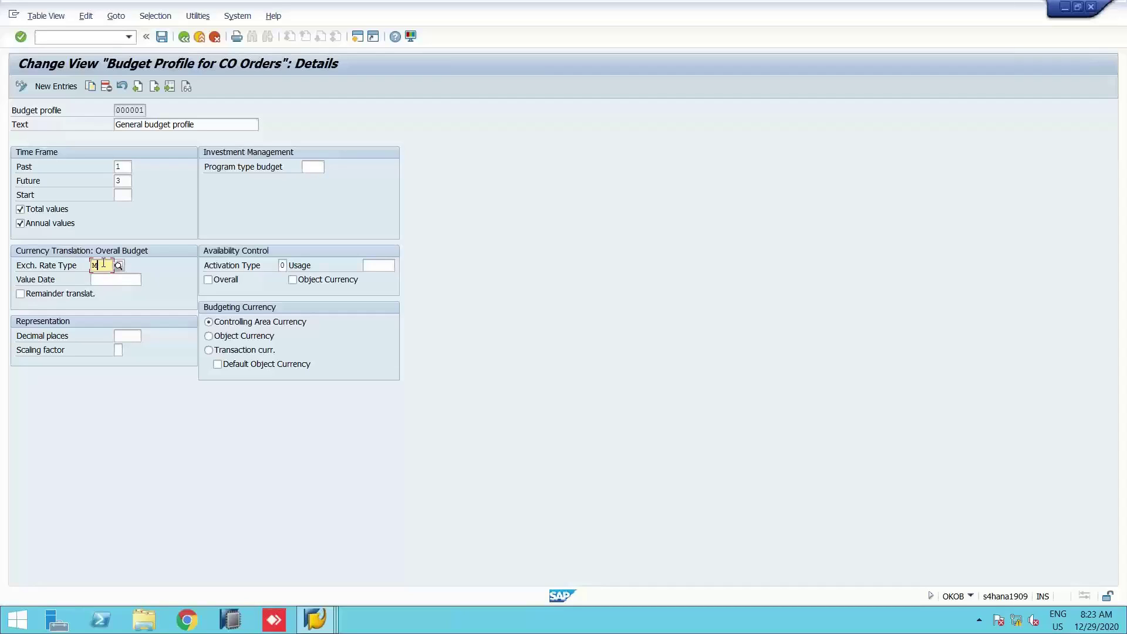
pyautogui.click(117, 278)
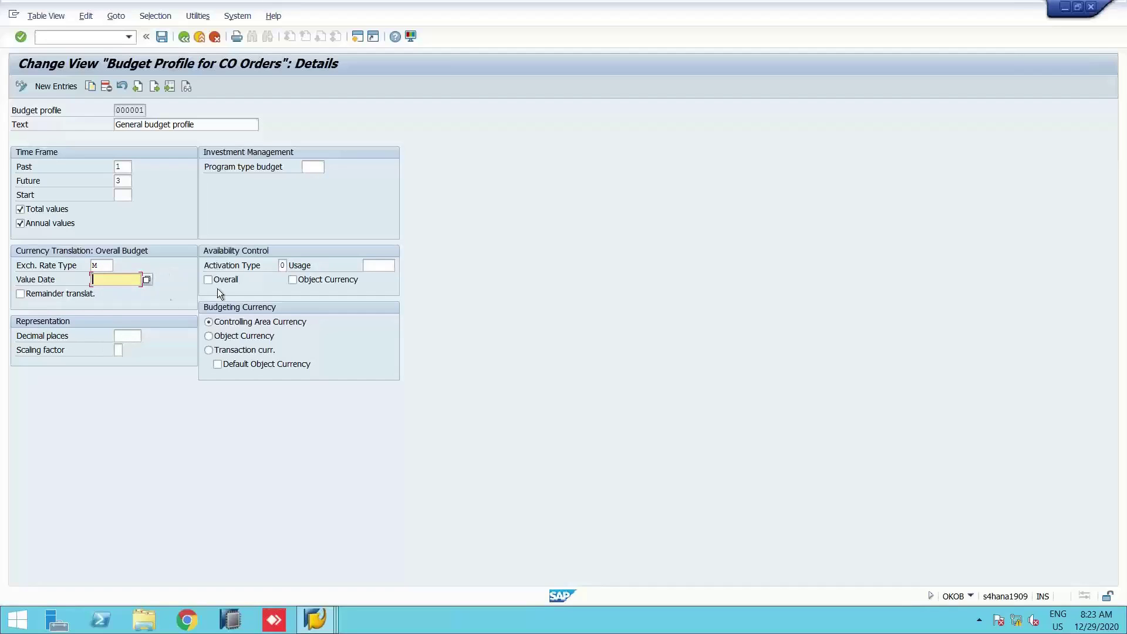
pyautogui.click(131, 333)
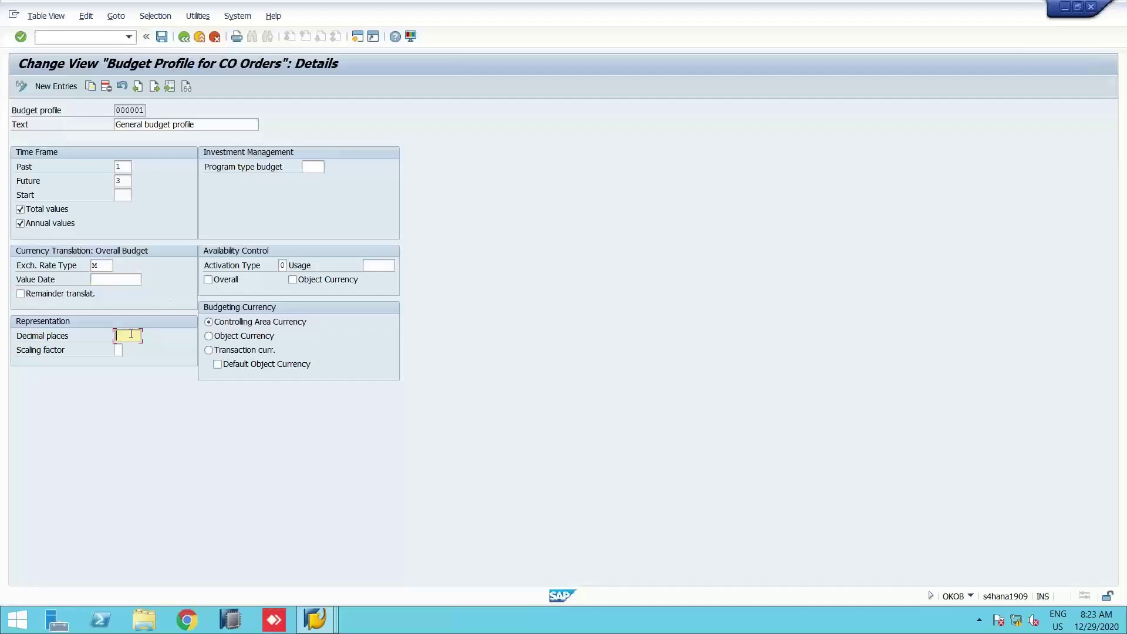
pyautogui.press('F4')
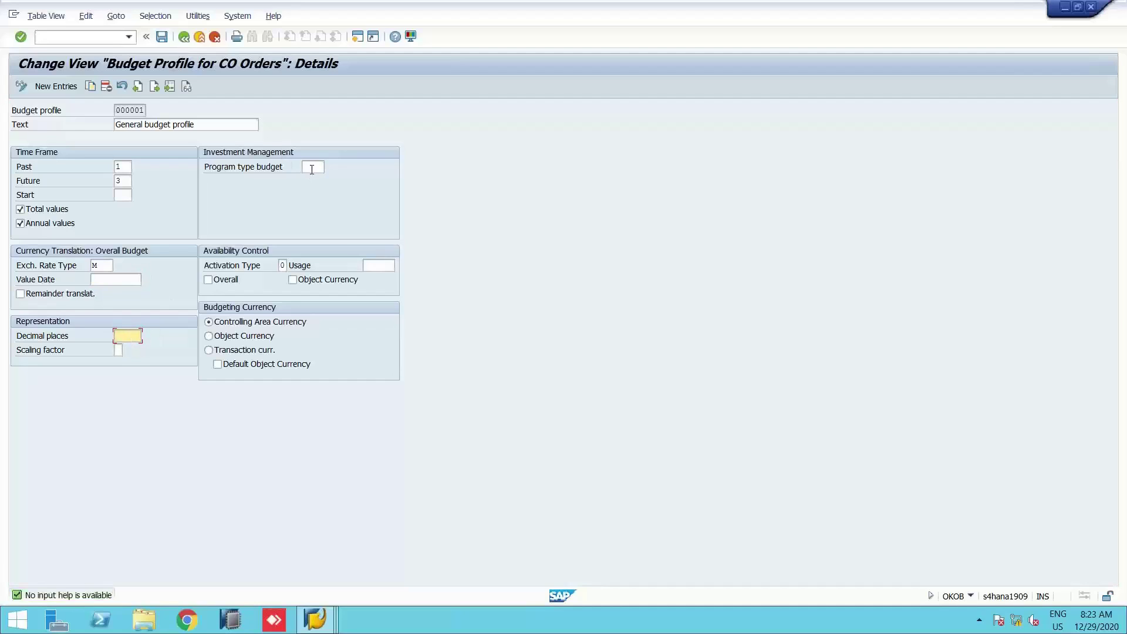
# Display the possible activation types for availability control and move the list clear of the profile settings
pyautogui.click(312, 169)
pyautogui.click(282, 265)
pyautogui.click(285, 267)
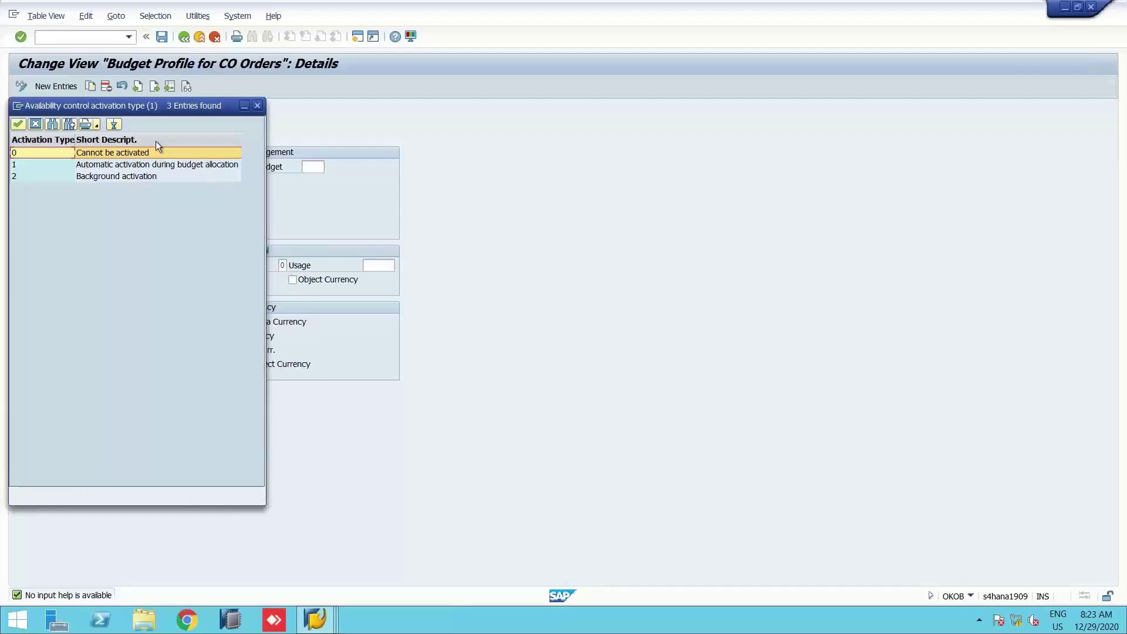
pyautogui.moveTo(415, 138); pyautogui.dragTo(560, 143)
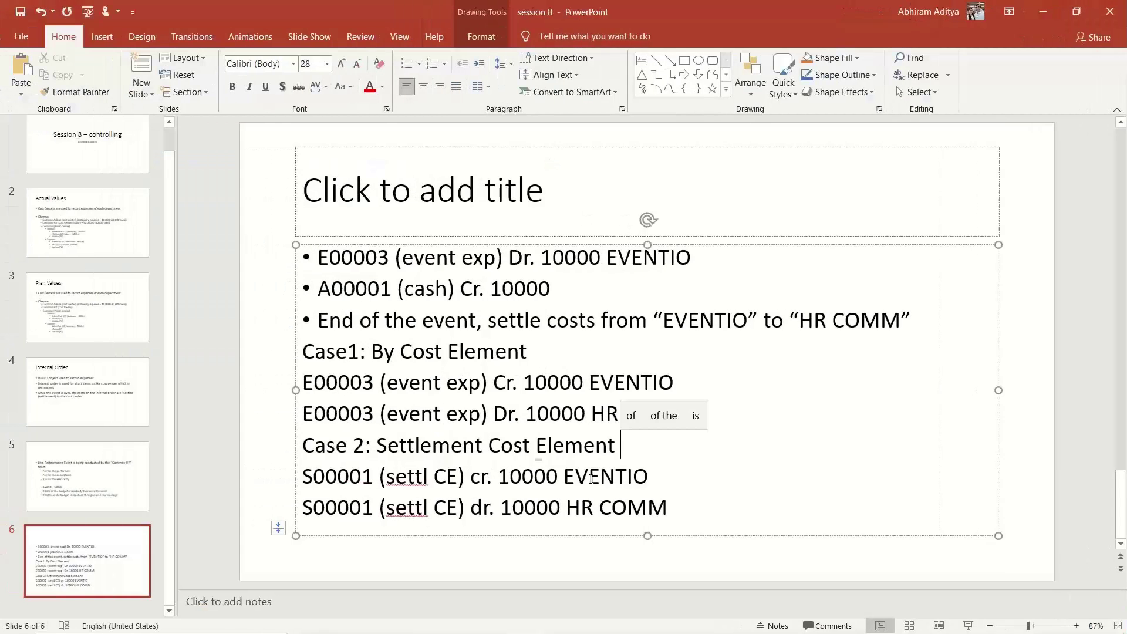
# Switch to the session 8 presentation in PowerPoint and review the budget and its warning and error limits on slide 5
pyautogui.click(43, 449)
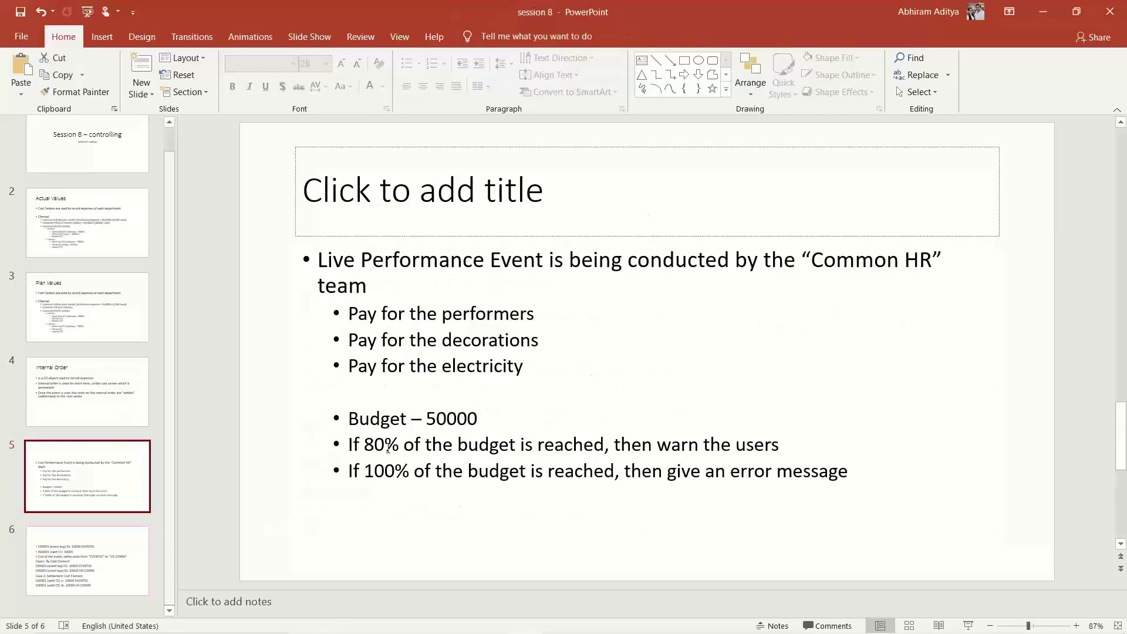
pyautogui.moveTo(350, 419); pyautogui.dragTo(879, 475)
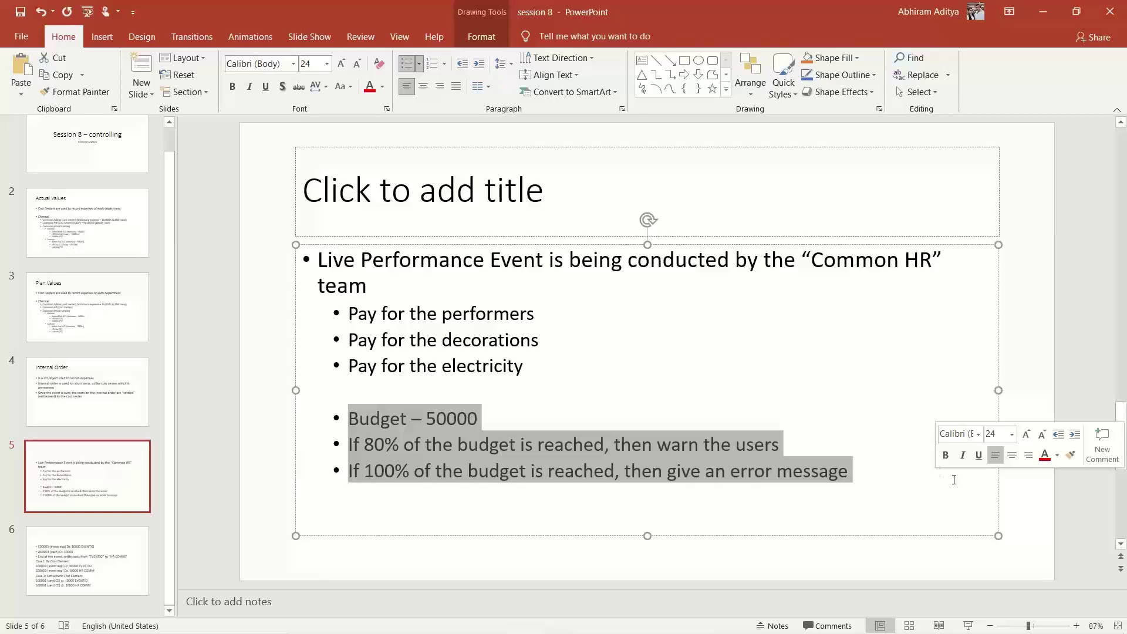
pyautogui.click(882, 476)
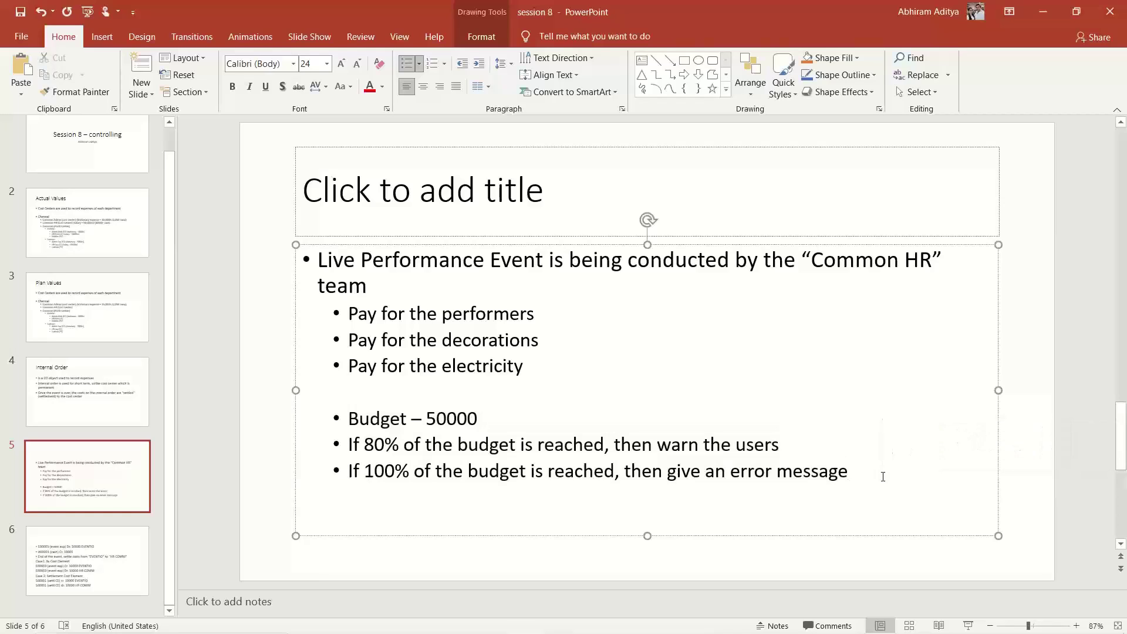
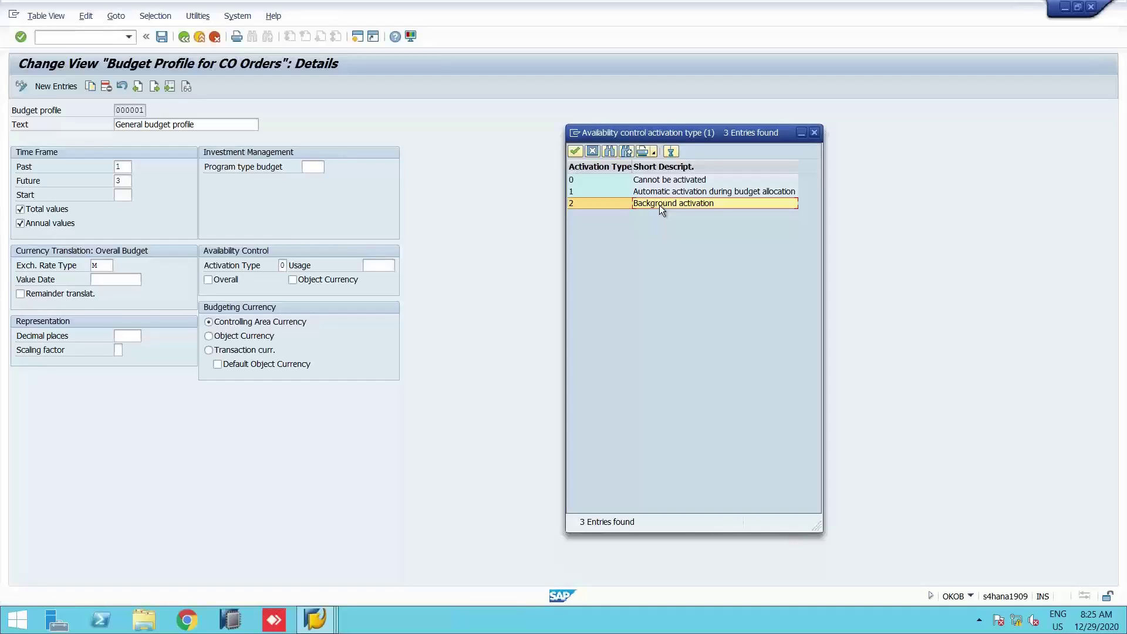
# Back in SAP, set the availability control activation type to 1, Automatic activation during budget allocation
pyautogui.press('Up')
pyautogui.press('Up')
pyautogui.press('Down')
pyautogui.press('Return')
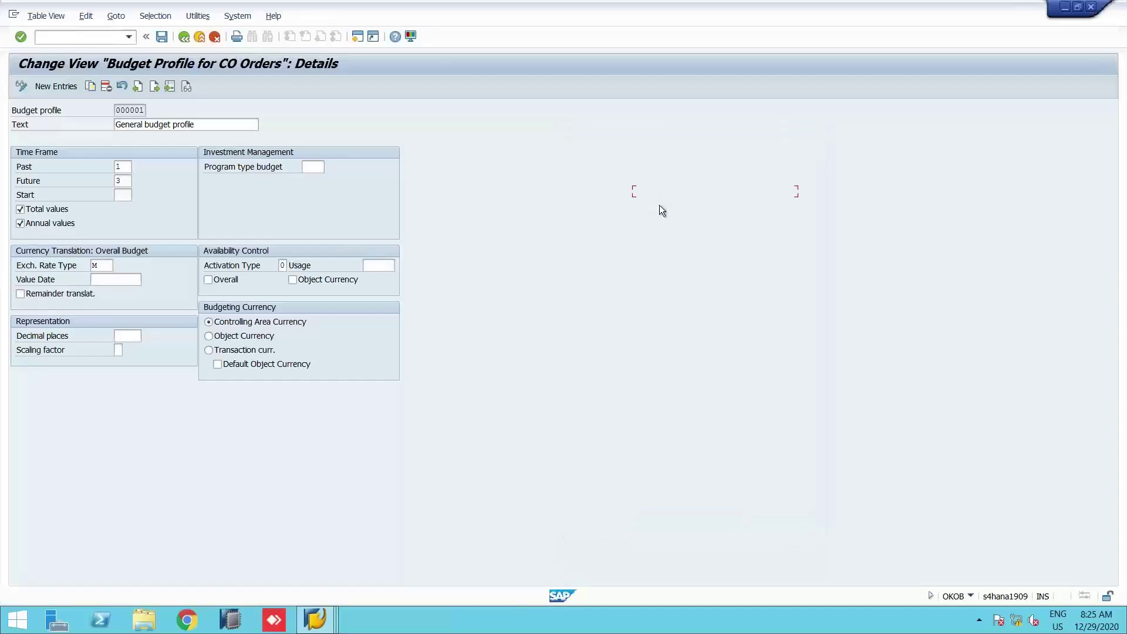
# Try the Overall indicator for availability control, read its field help, and clear the indicator again
pyautogui.click(220, 278)
pyautogui.press('F1')
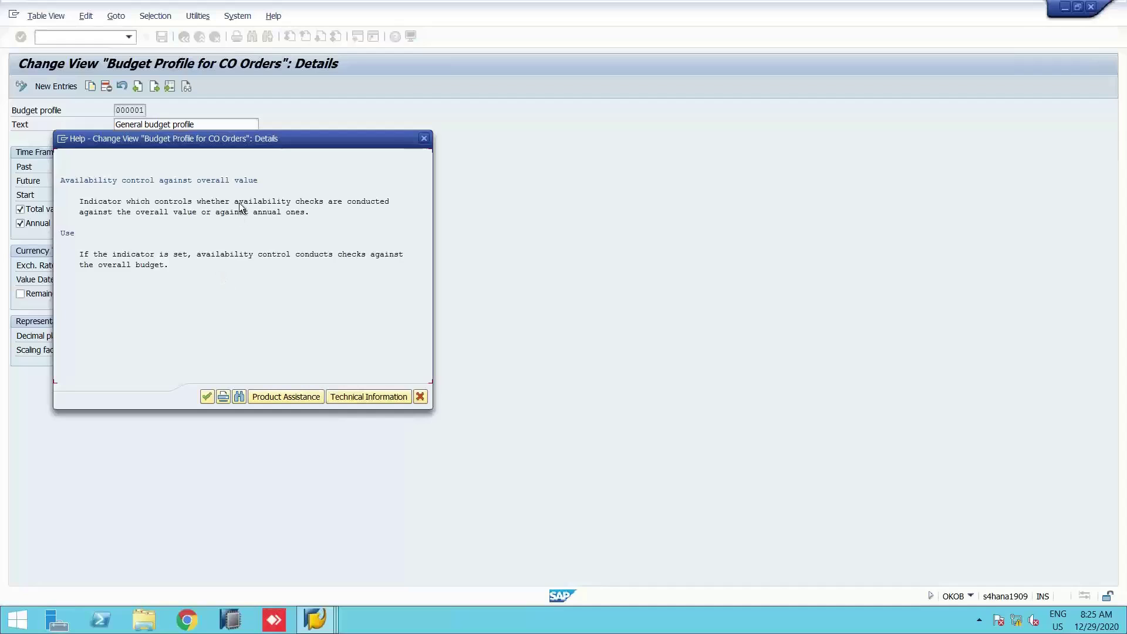
pyautogui.moveTo(327, 141); pyautogui.dragTo(751, 96)
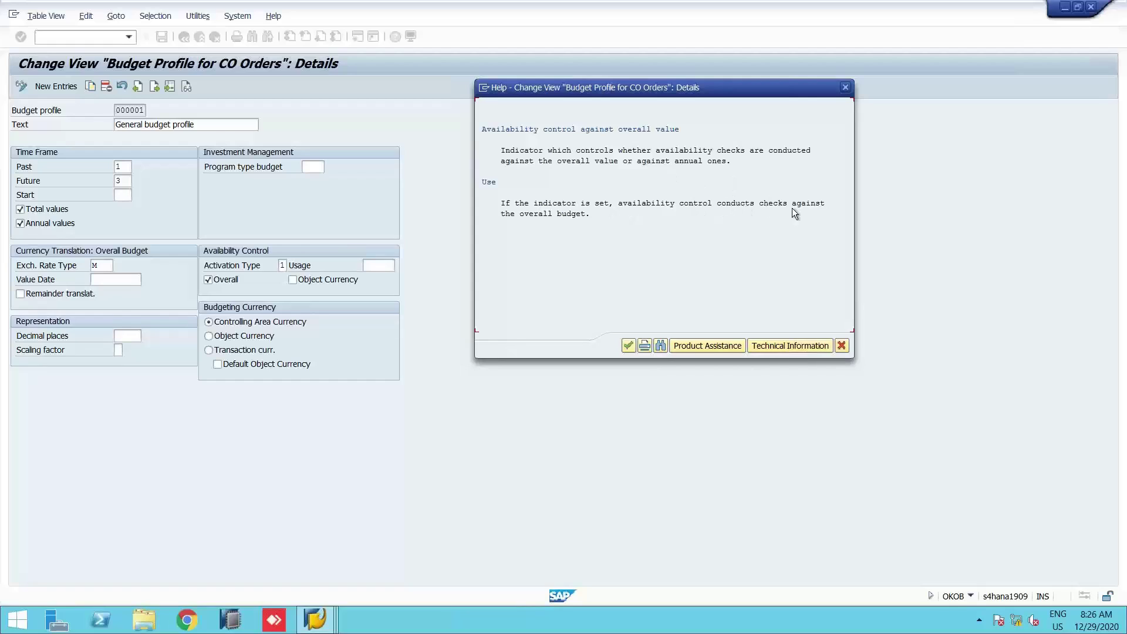
pyautogui.press('Return')
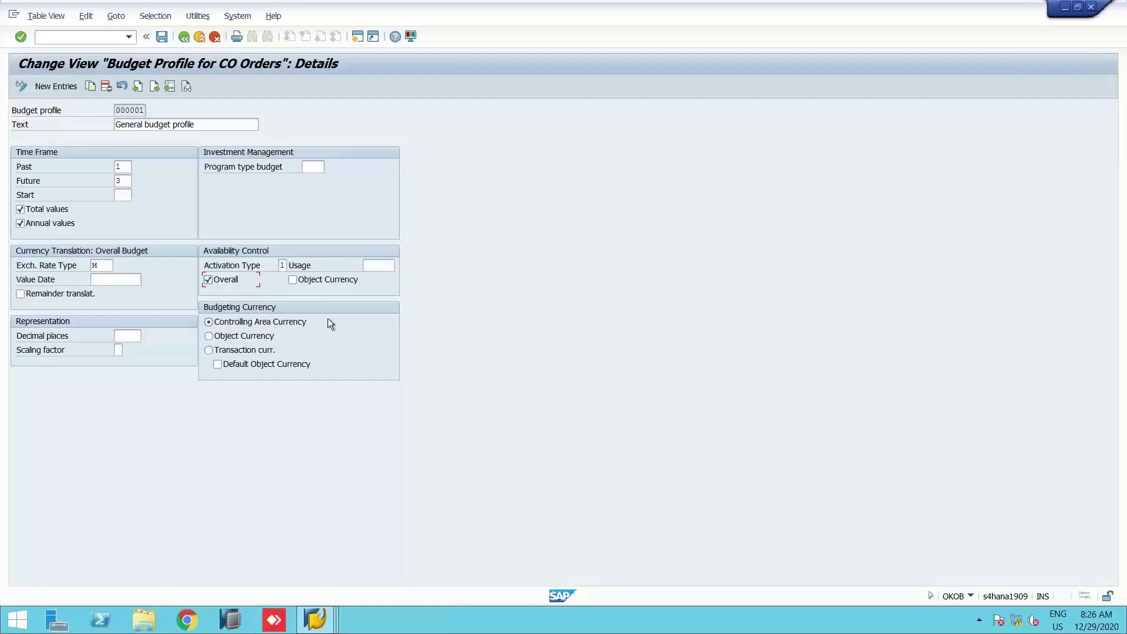
pyautogui.click(212, 280)
pyautogui.click(293, 279)
# Read the field help for the availability control Usage percentage and close it
pyautogui.click(379, 268)
pyautogui.press('F1')
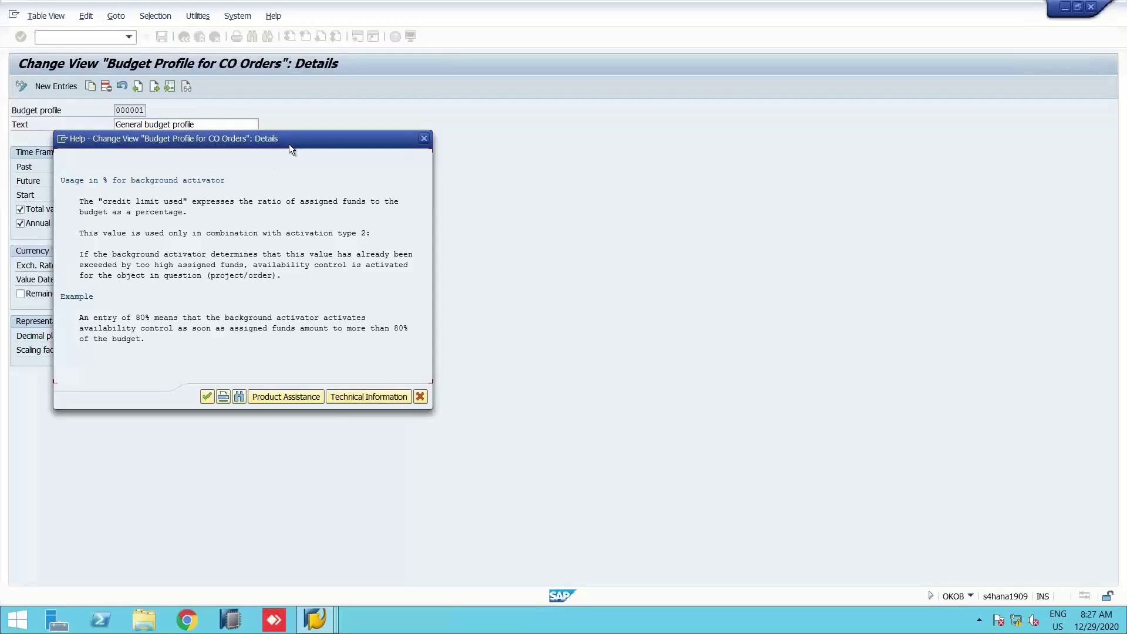
pyautogui.moveTo(301, 142); pyautogui.dragTo(693, 93)
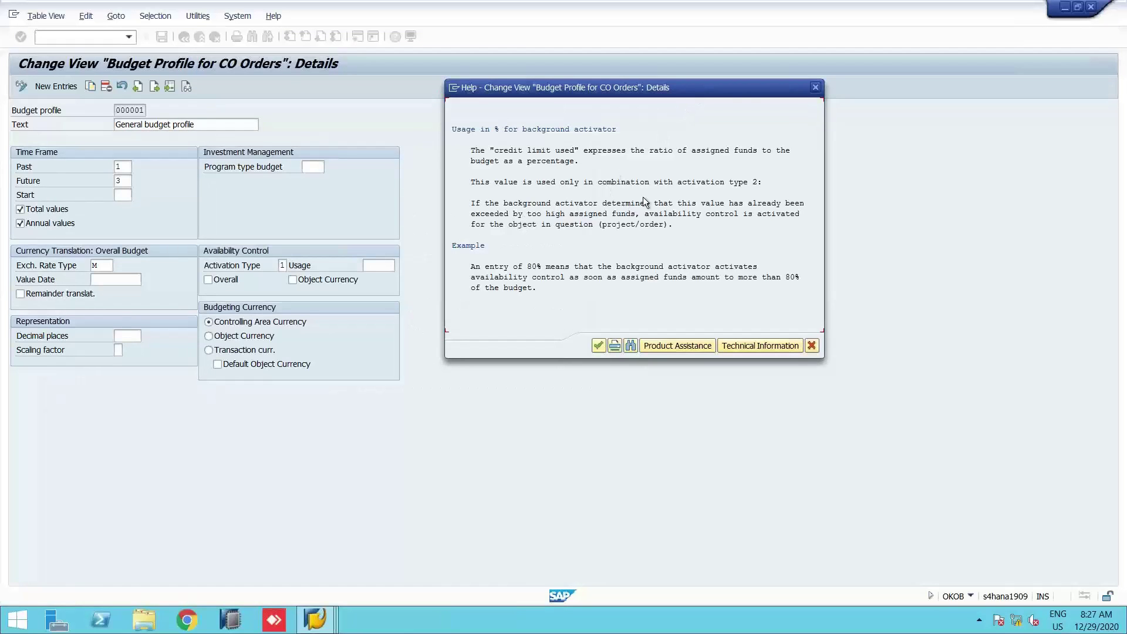
pyautogui.click(815, 88)
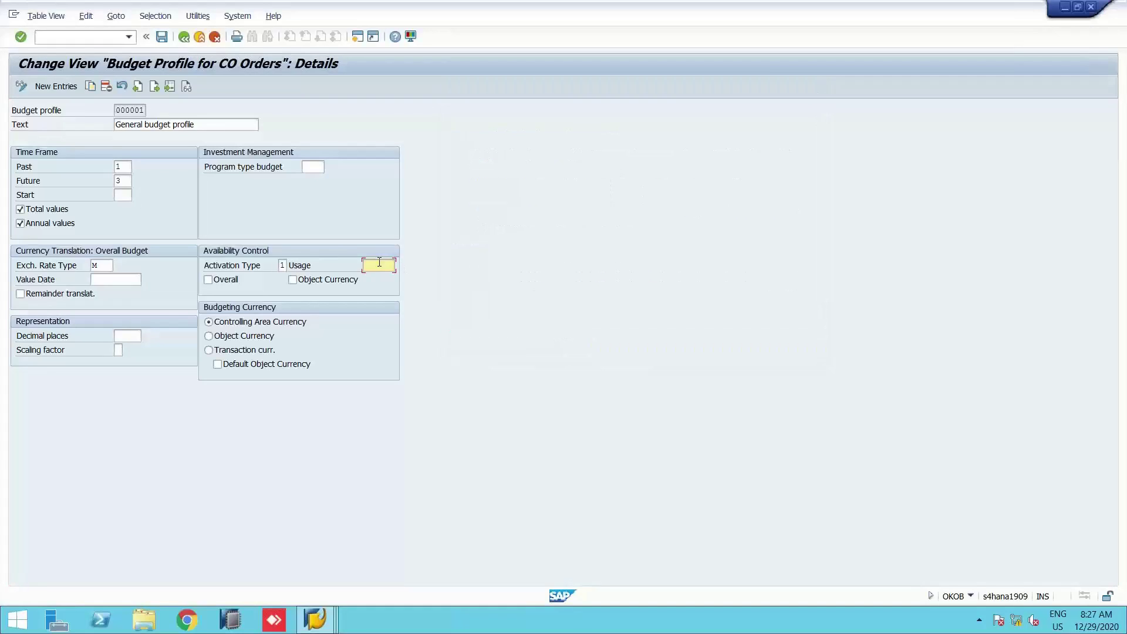
# Save budget profile 000001 under the proposed customizing request and return to the implementation guide
pyautogui.press('F3')
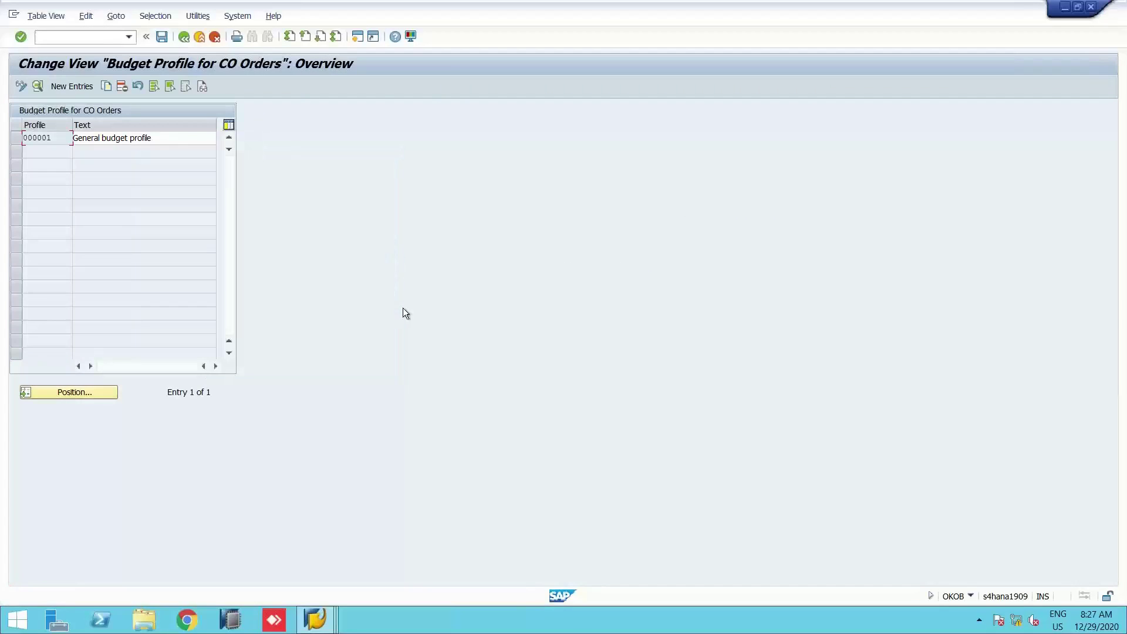
pyautogui.hotkey('ctrl', 's')
pyautogui.press('Return')
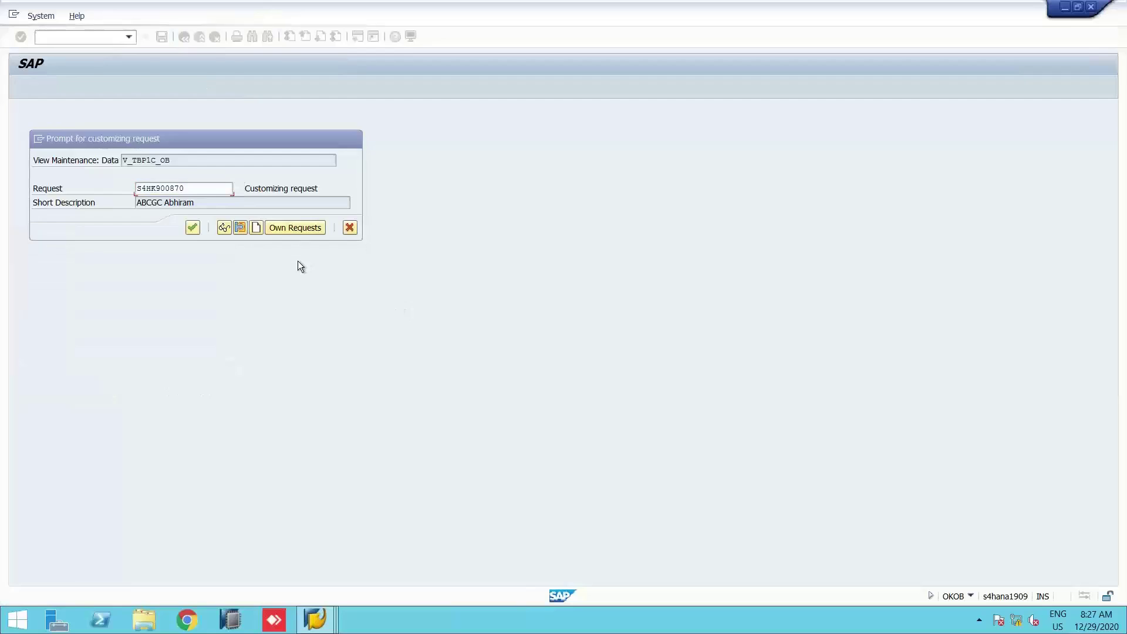
pyautogui.press('F3')
pyautogui.press('F3')
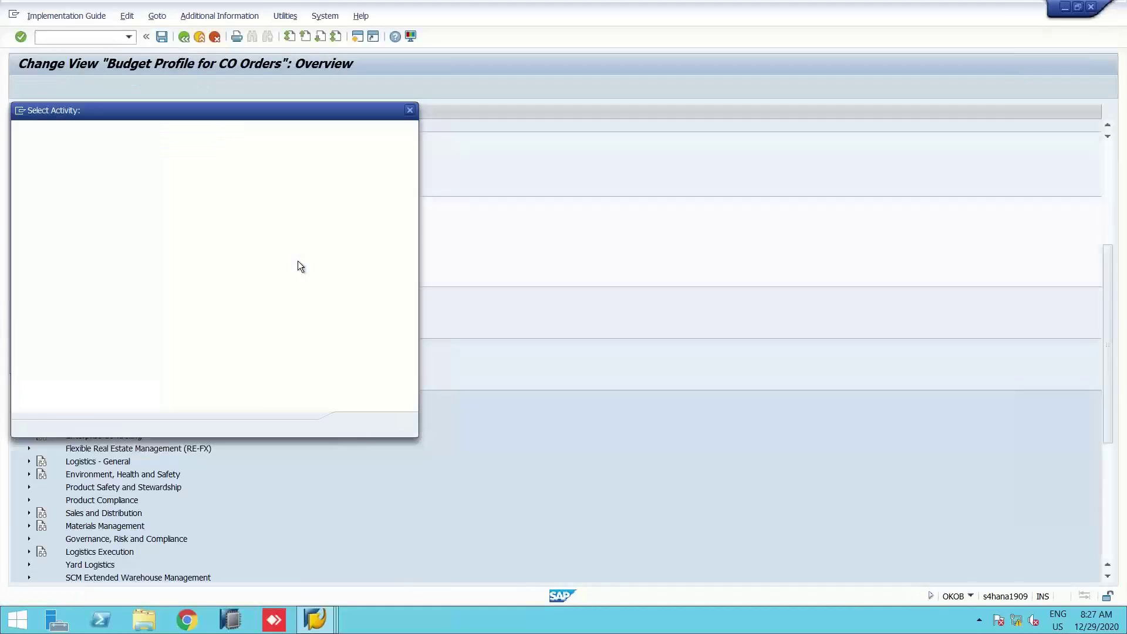
pyautogui.press('F3')
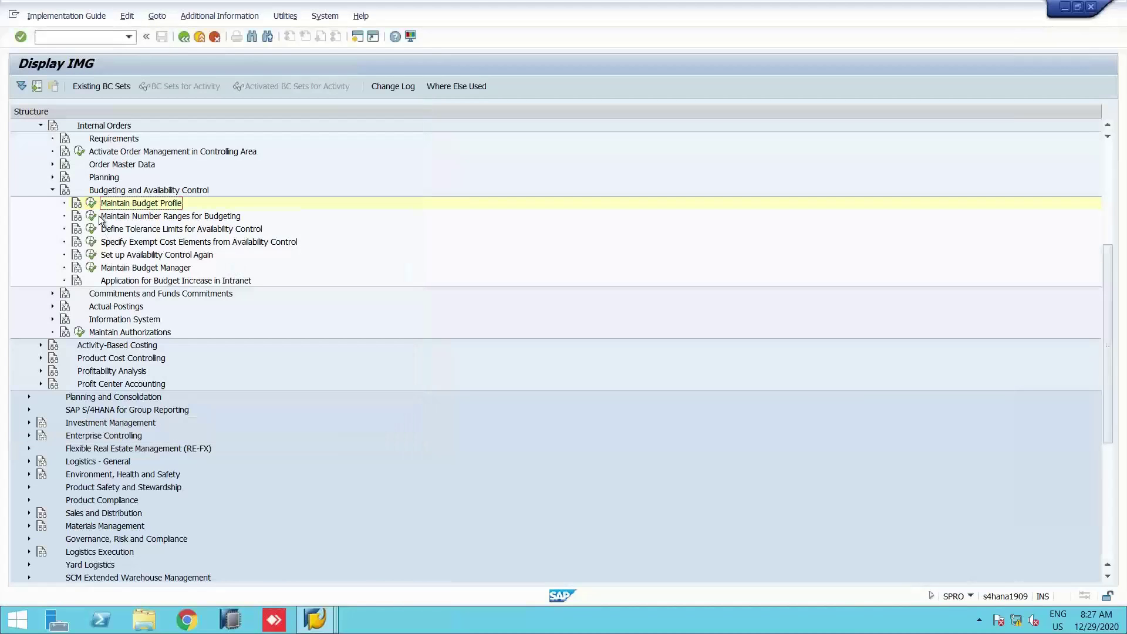
# Open Maintain budget profile in order types, check the profile assigned to order type ABCE, and leave the activity
pyautogui.click(92, 203)
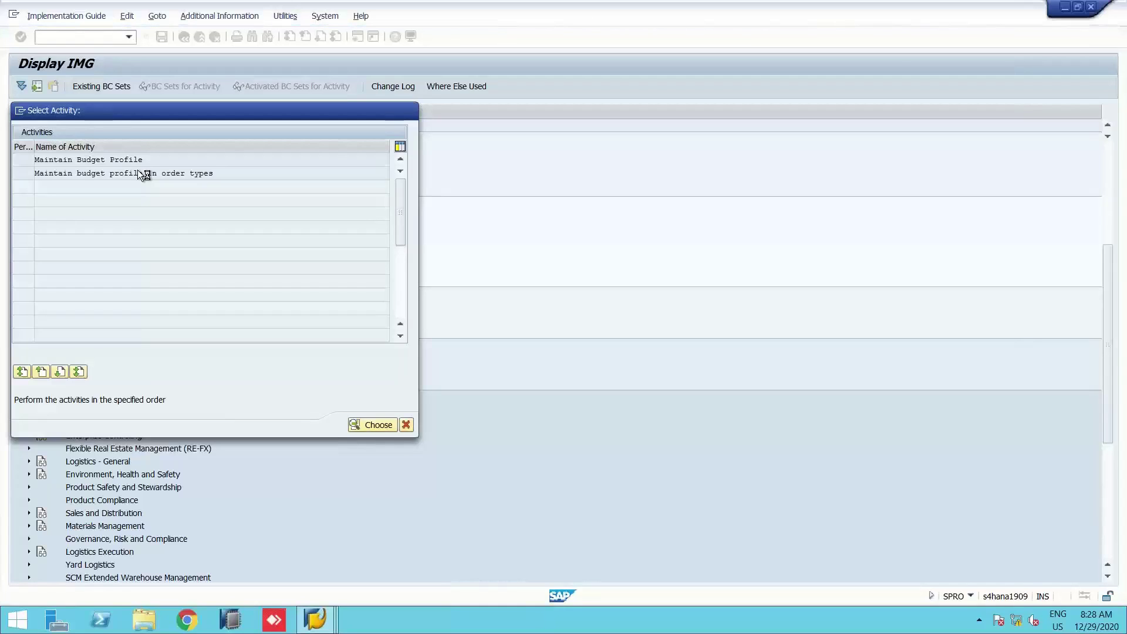
pyautogui.doubleClick(138, 173)
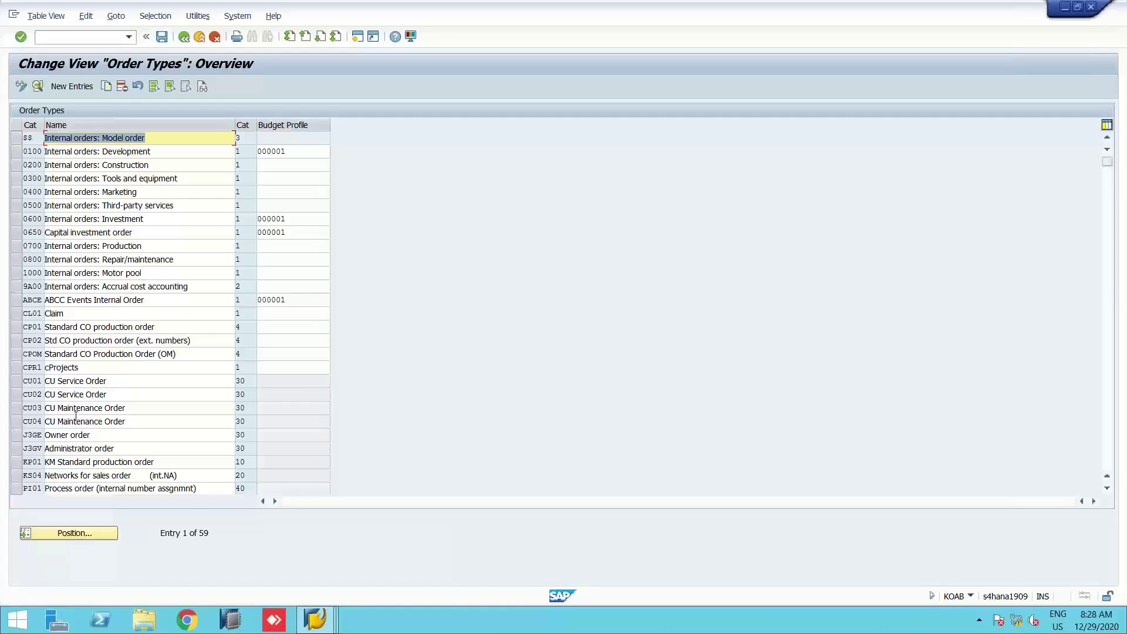
pyautogui.doubleClick(90, 299)
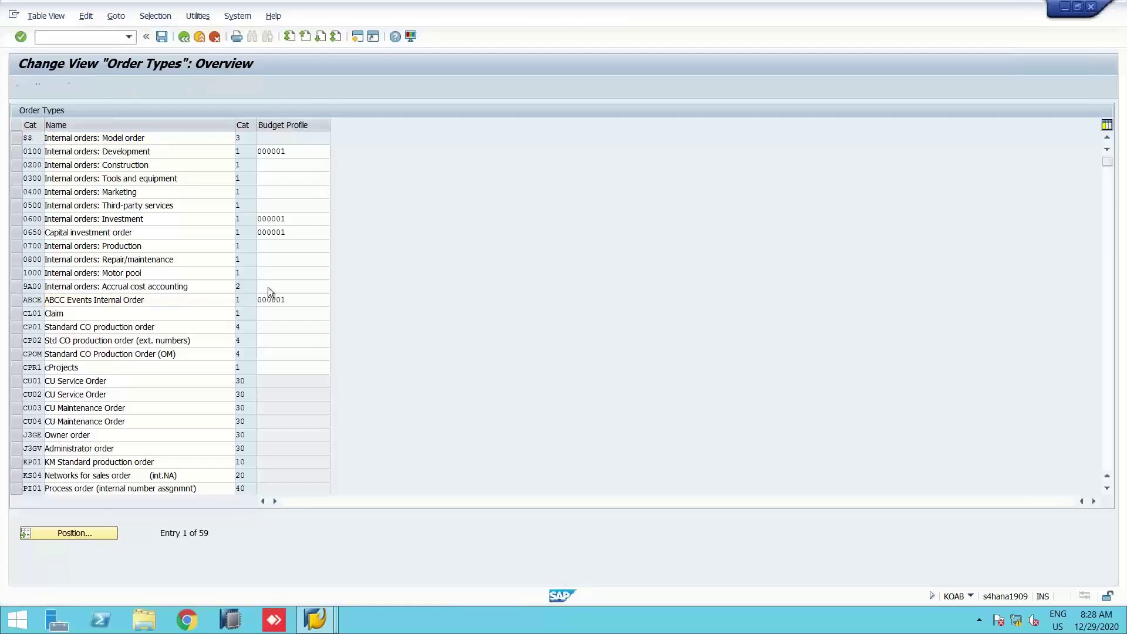
pyautogui.press('F3')
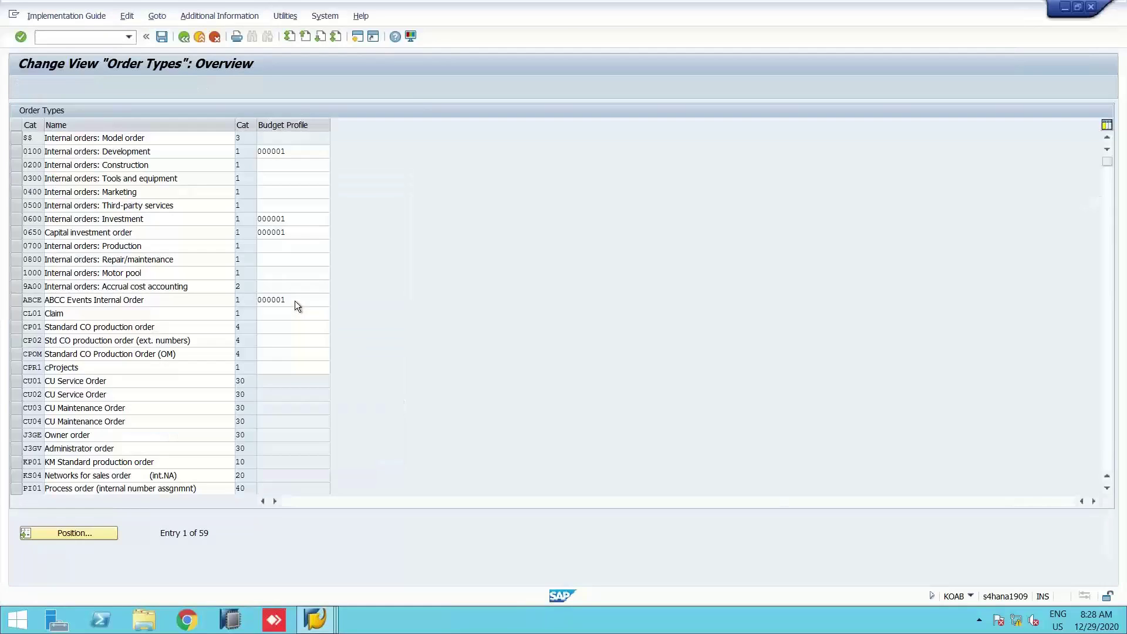
pyautogui.press('F3')
pyautogui.press('F12')
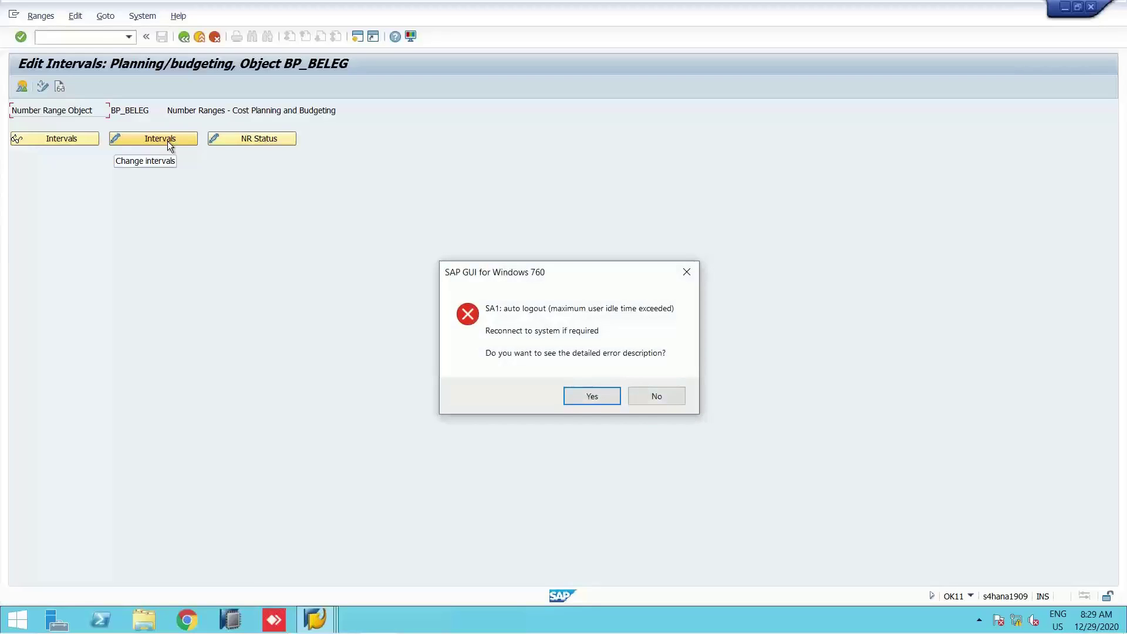
# Dismiss the automatic logout message, examine the BP_BELEG number intervals for planning and budgeting, and return to the initial screen
pyautogui.click(656, 402)
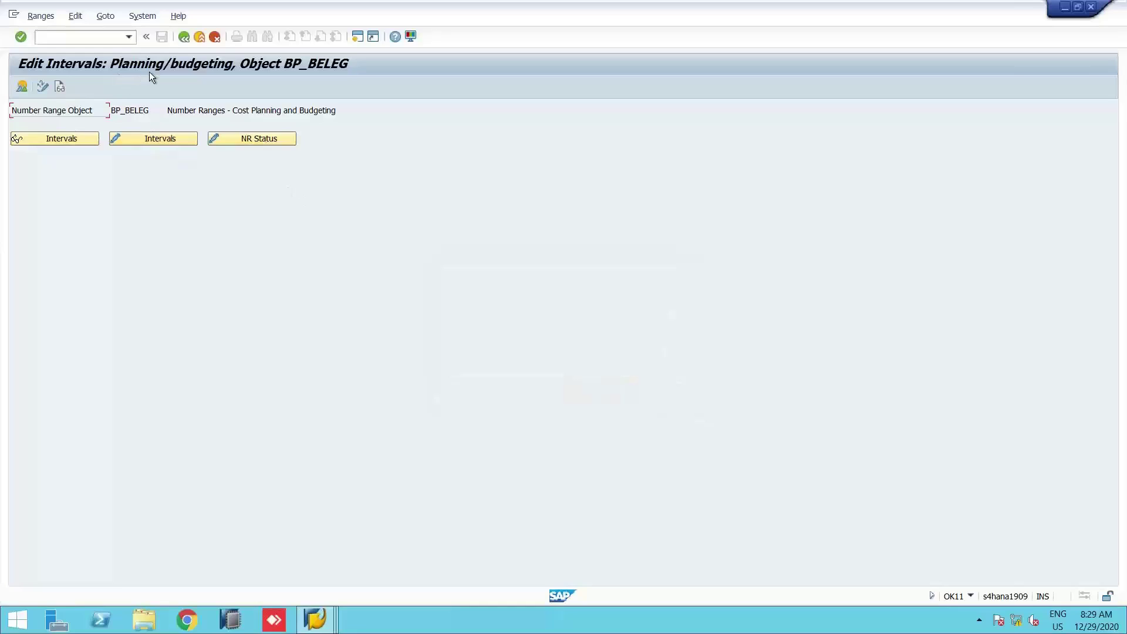
pyautogui.click(157, 139)
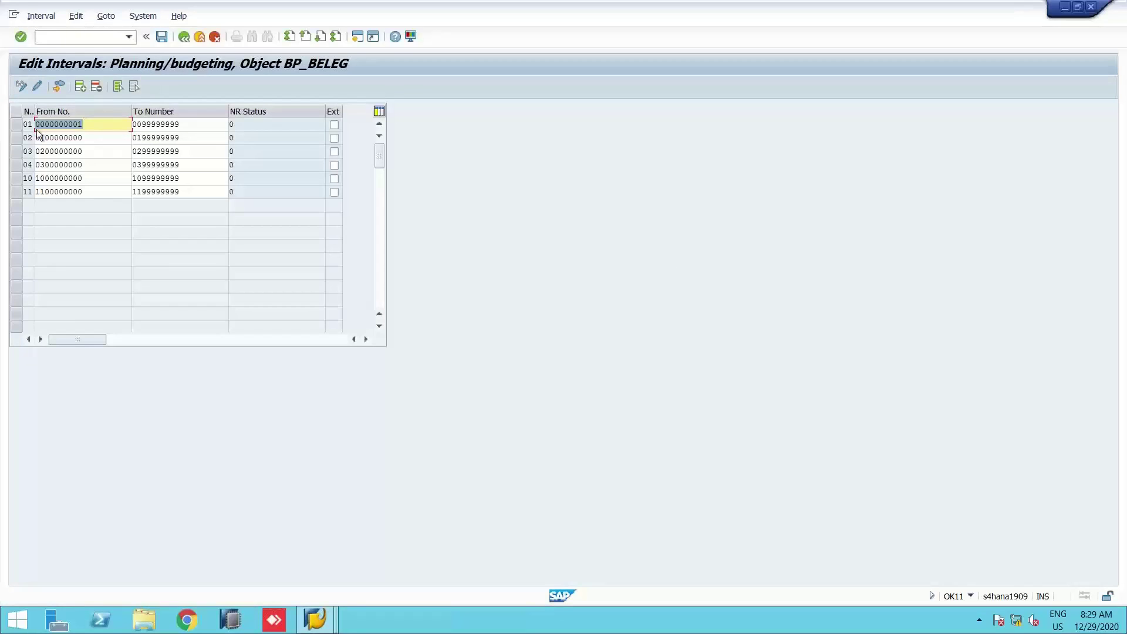
pyautogui.press('F3')
# Dismiss the information dialog and view the documentation for Maintain Number Ranges for Budgeting
pyautogui.click(43, 87)
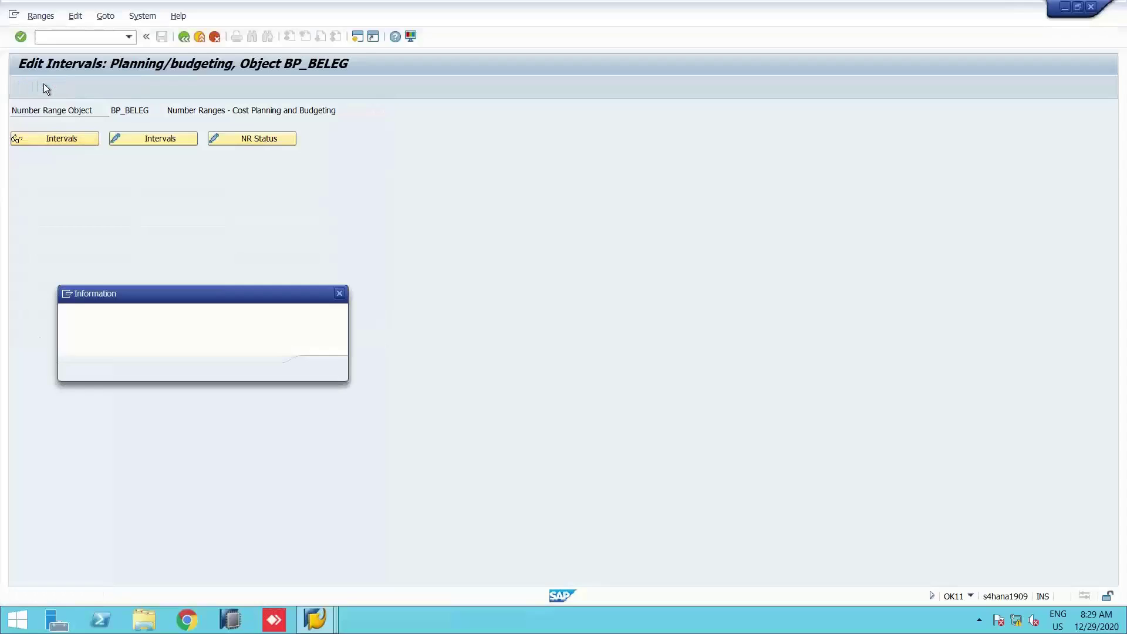
pyautogui.press('Return')
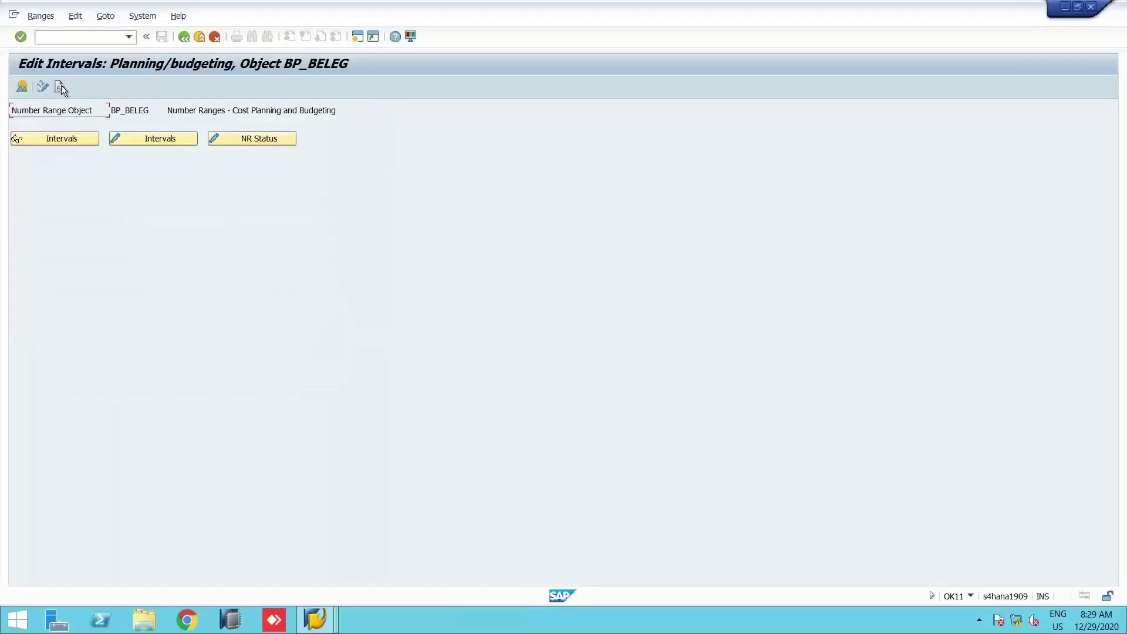
pyautogui.click(60, 86)
pyautogui.press('F3')
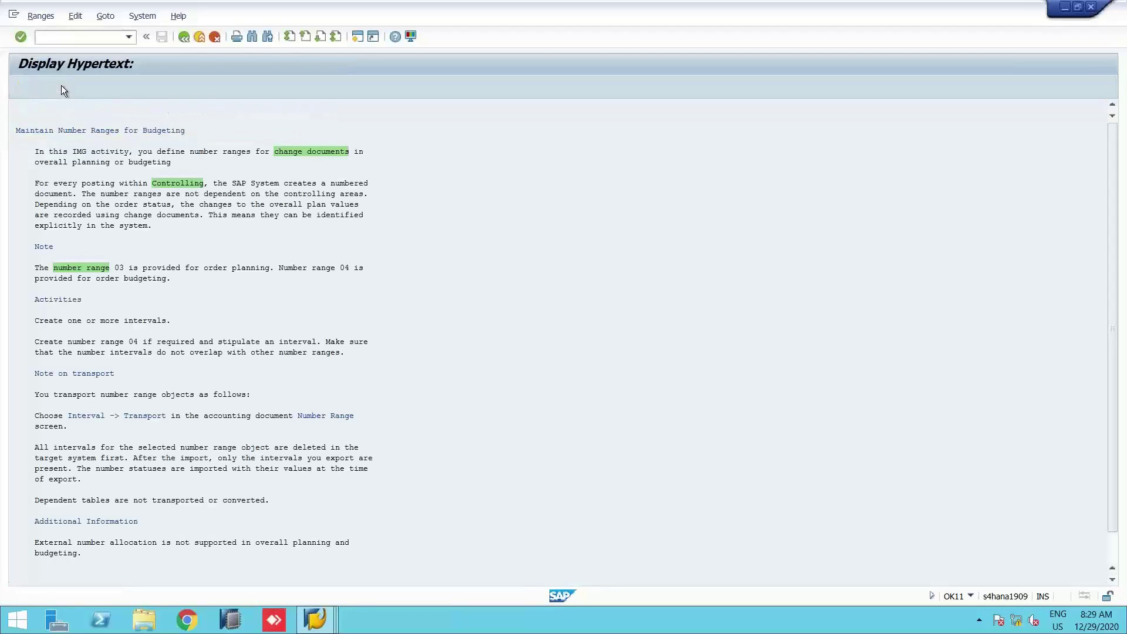
# Leave the number range documentation and activity, and try to open Define Tolerance Limits for Availability Control
pyautogui.press('F3')
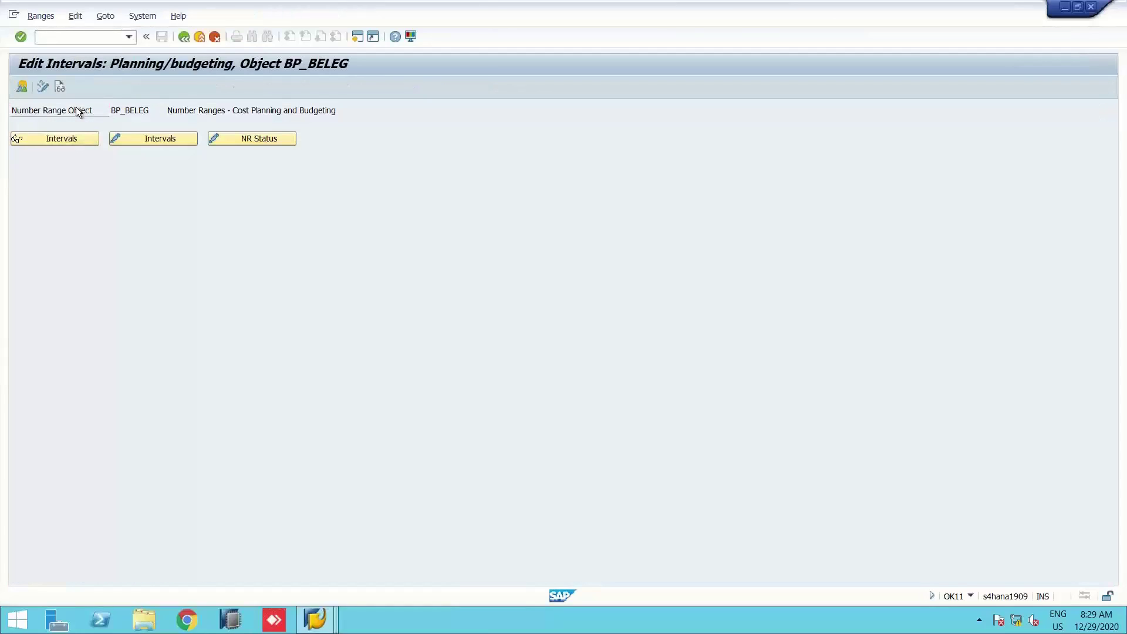
pyautogui.press('F3')
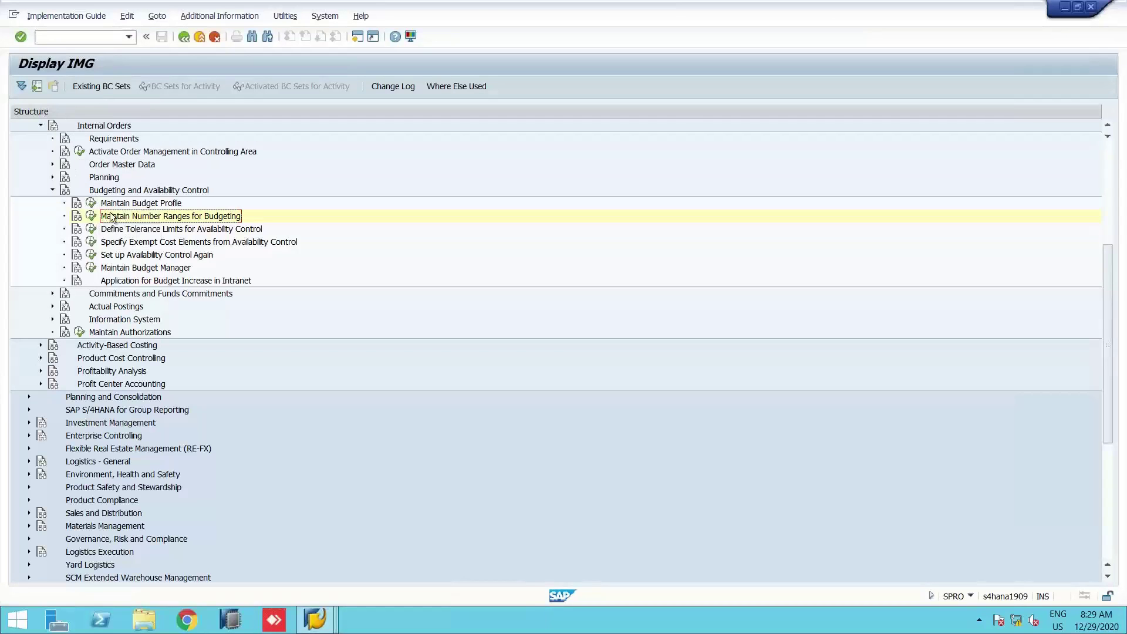
pyautogui.click(139, 233)
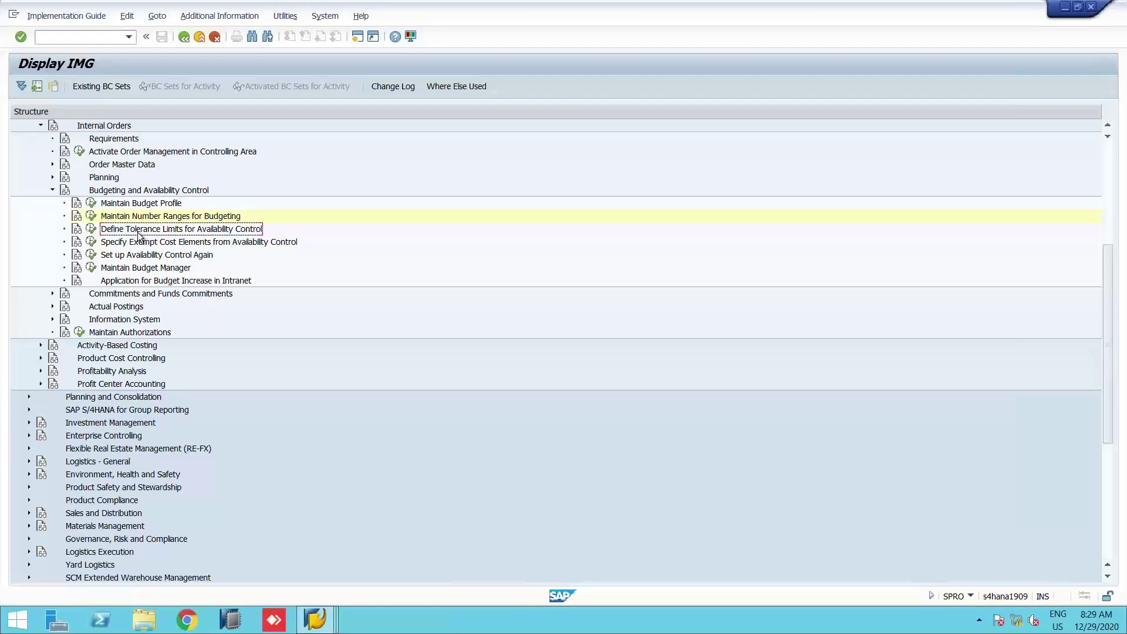
pyautogui.click(93, 230)
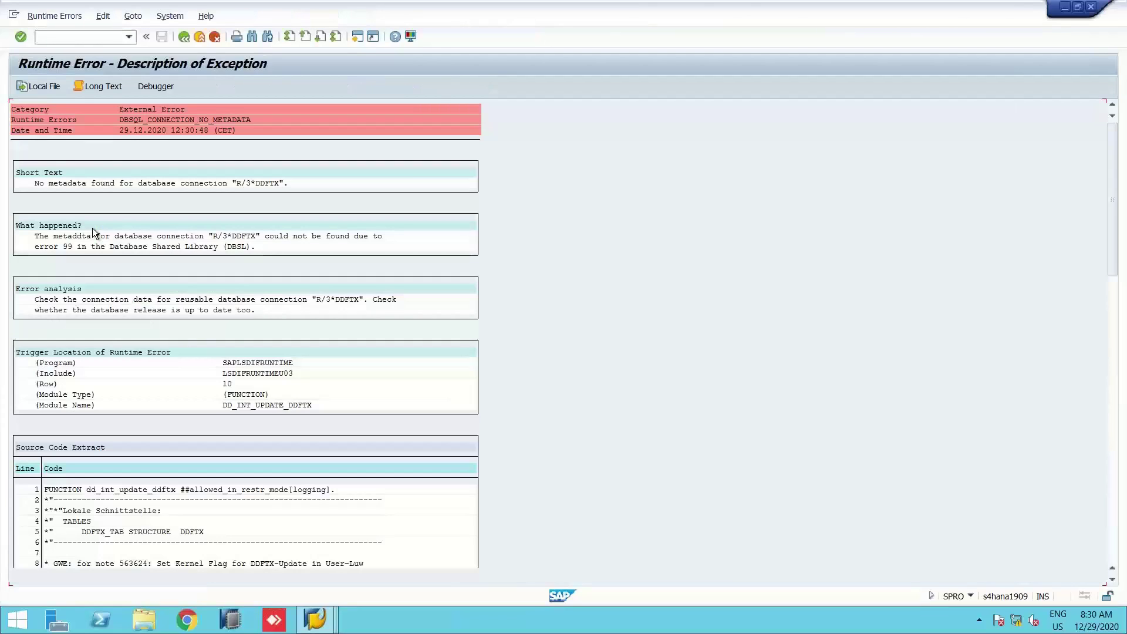
pyautogui.press('Return')
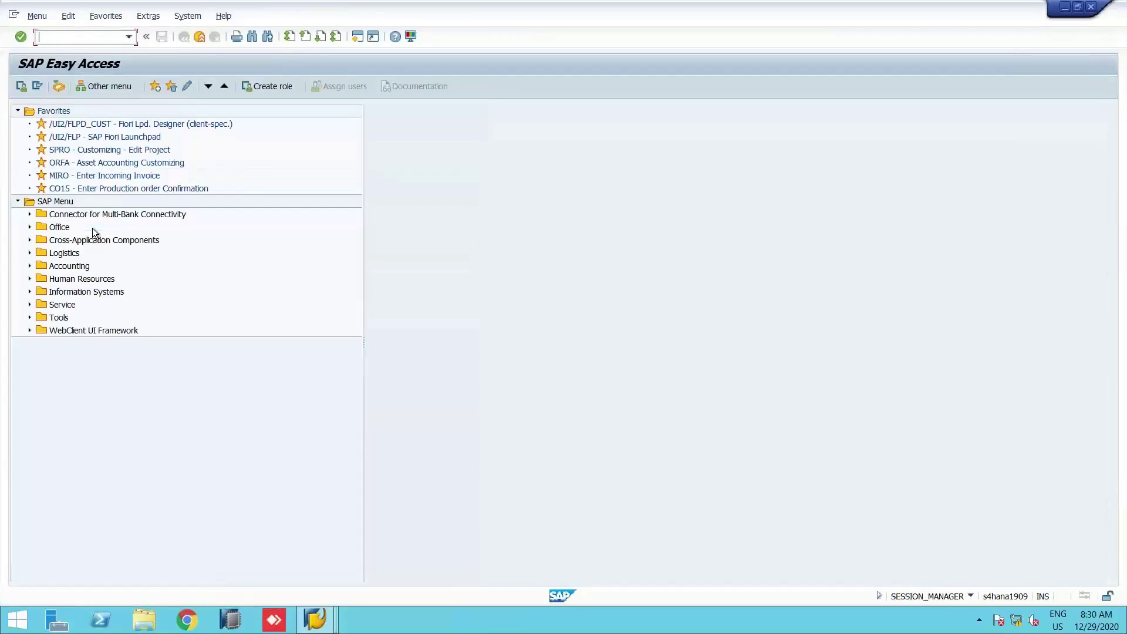
# Reopen the SAP Reference IMG and expand Controlling and Internal Orders down to the order configuration nodes
pyautogui.press('Return')
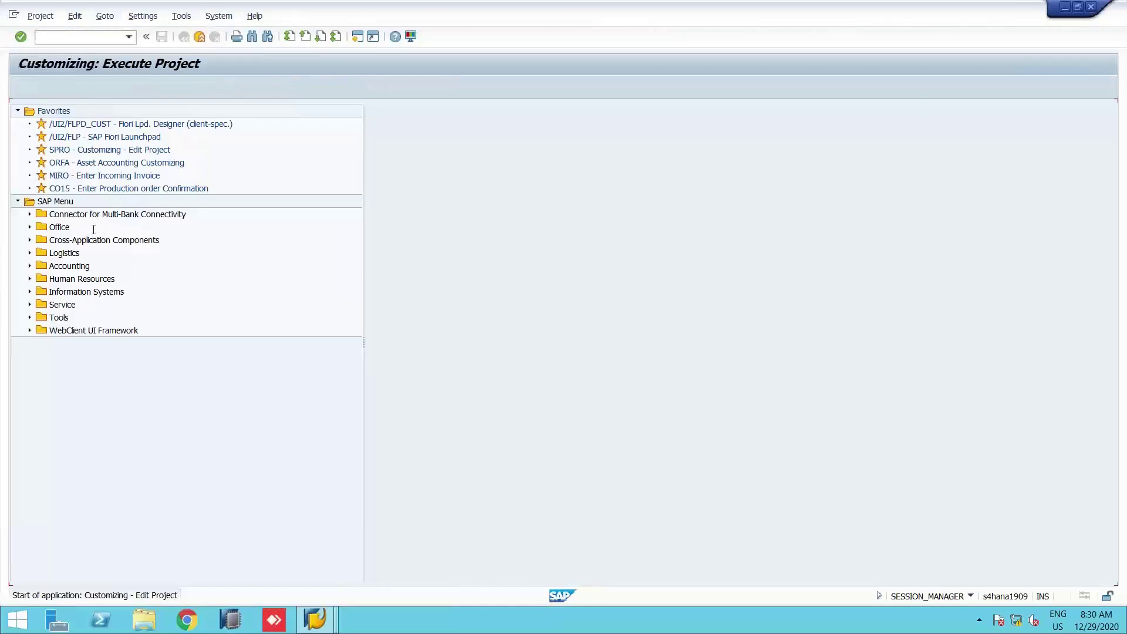
pyautogui.press('F5')
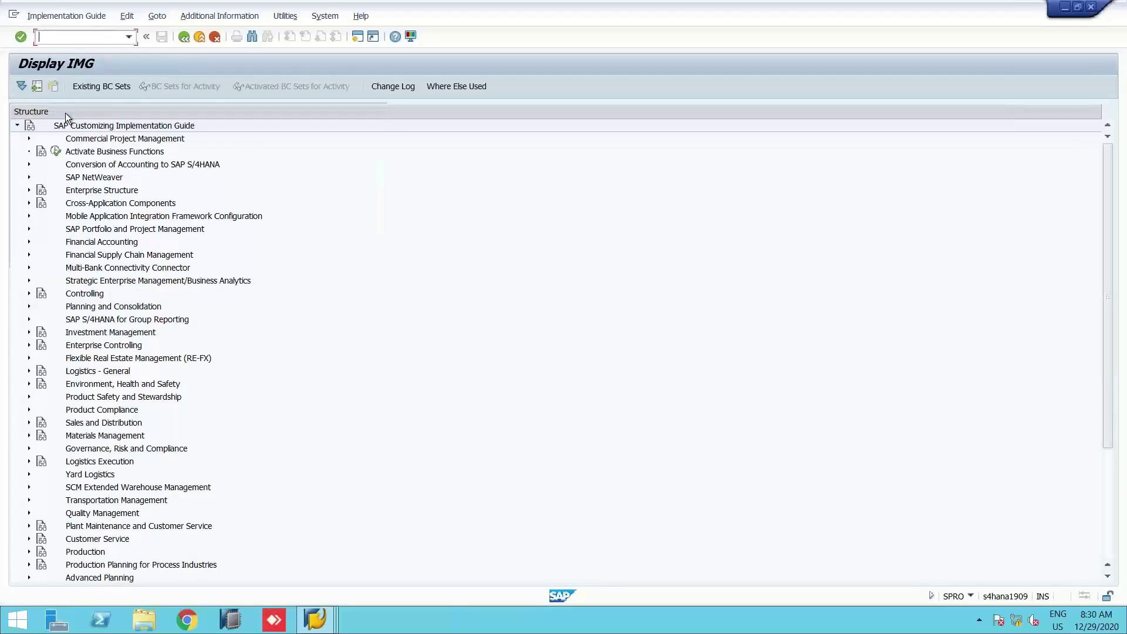
pyautogui.click(85, 294)
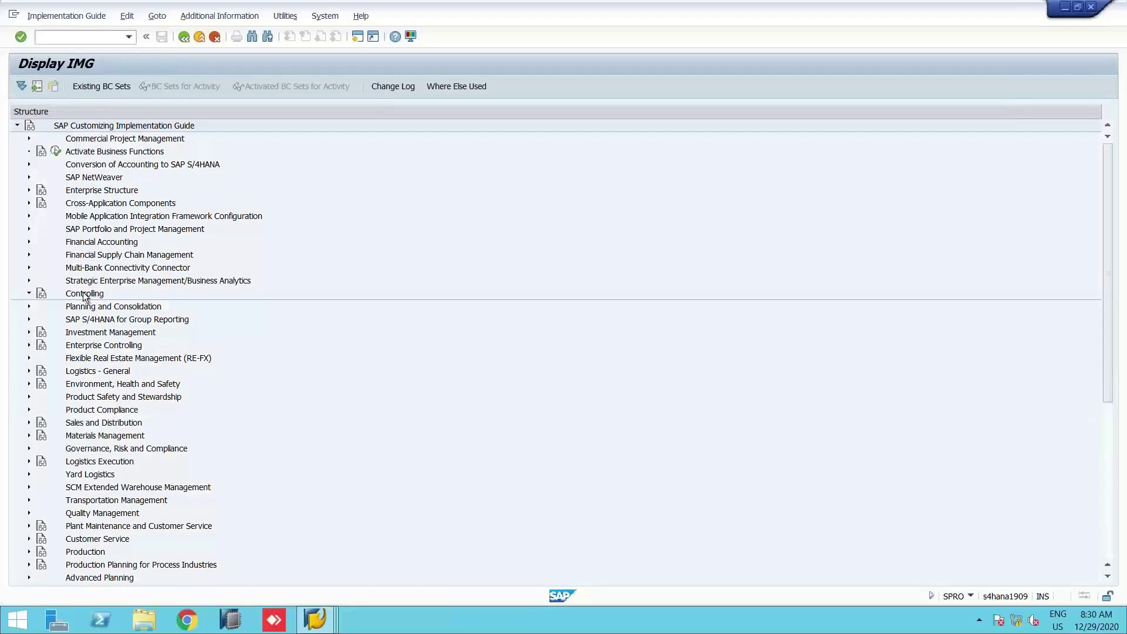
pyautogui.press('Right')
pyautogui.press('Down')
pyautogui.press('Down')
pyautogui.press('Down')
pyautogui.press('Down')
pyautogui.press('Right')
pyautogui.press('Down')
pyautogui.press('Down')
pyautogui.press('Down')
pyautogui.press('Down')
pyautogui.press('Down')
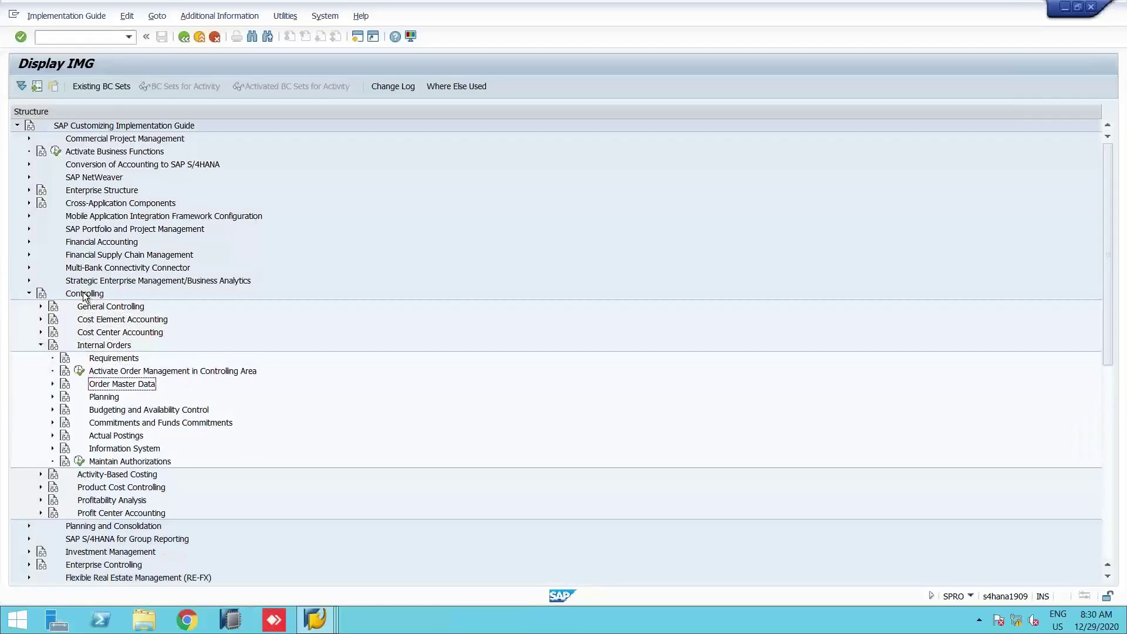
# Expand Budgeting and Availability Control and try again to open Define Tolerance Limits for Availability Control
pyautogui.press('Right')
pyautogui.press('Down')
pyautogui.press('Down')
pyautogui.press('Down')
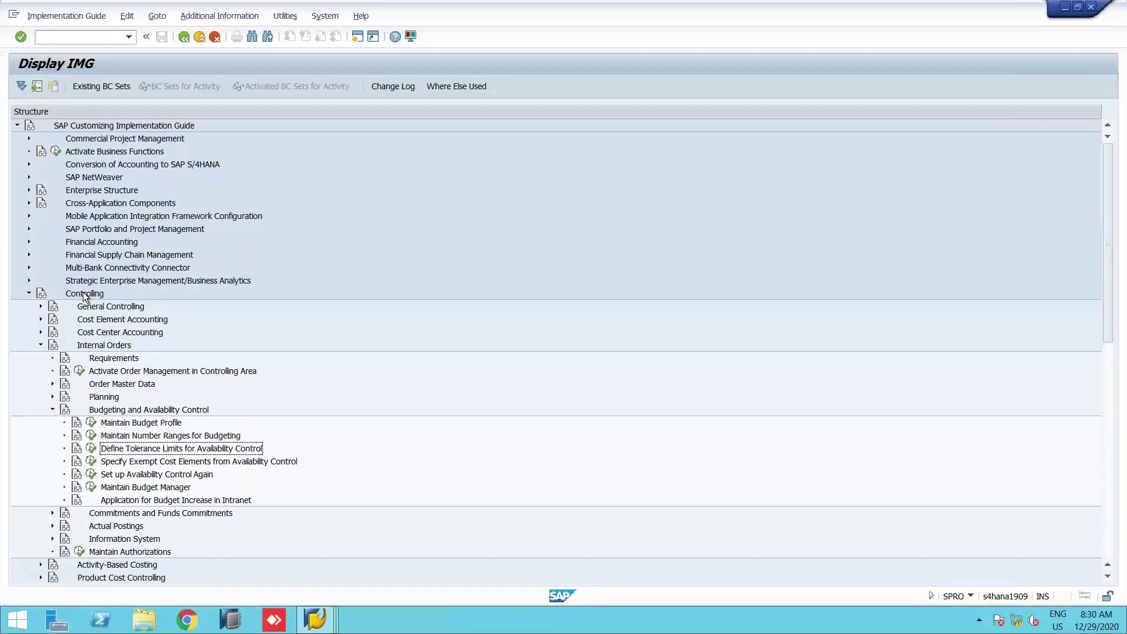
pyautogui.click(92, 449)
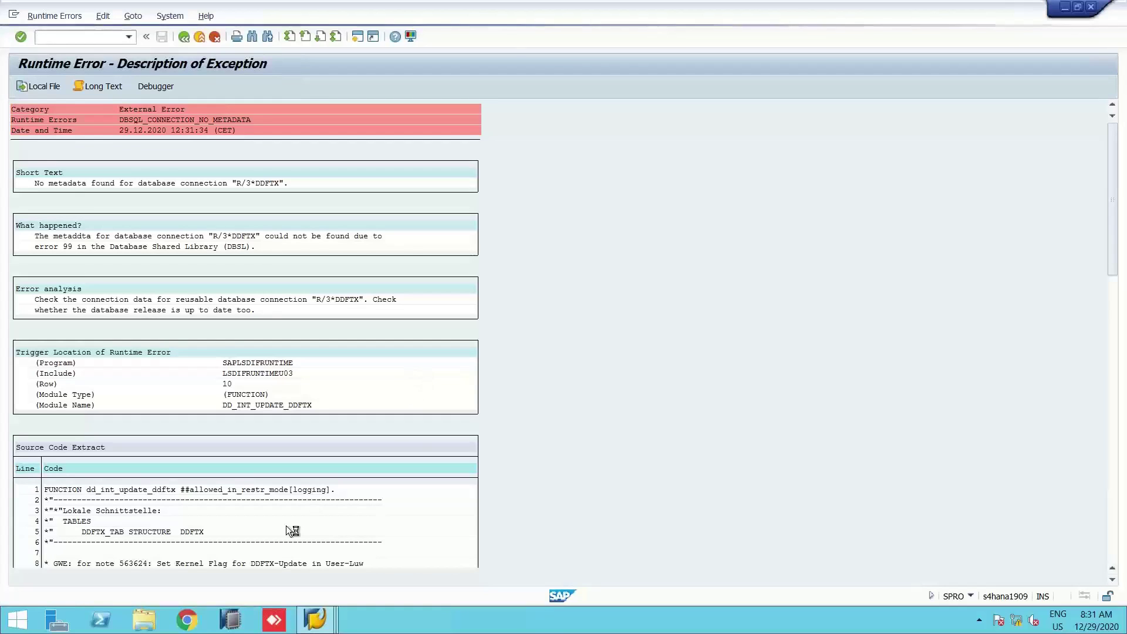
# Switch to SAP Logon and log on to the S4HANA training system in client 100 with the user name and password
pyautogui.moveTo(780, 5)
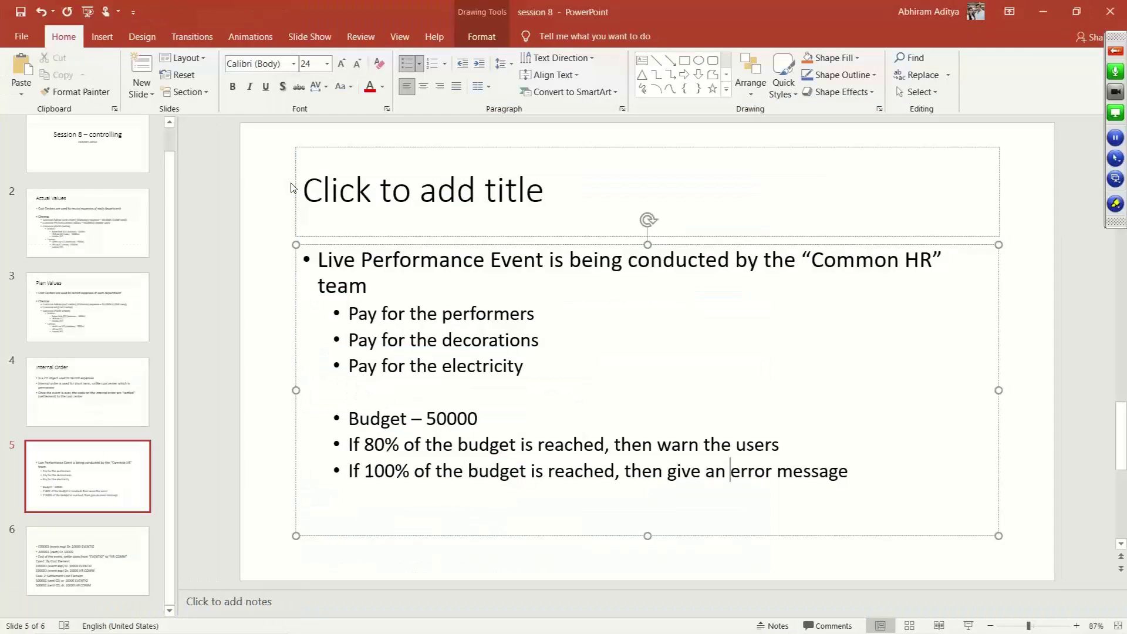
pyautogui.moveTo(446, 631)
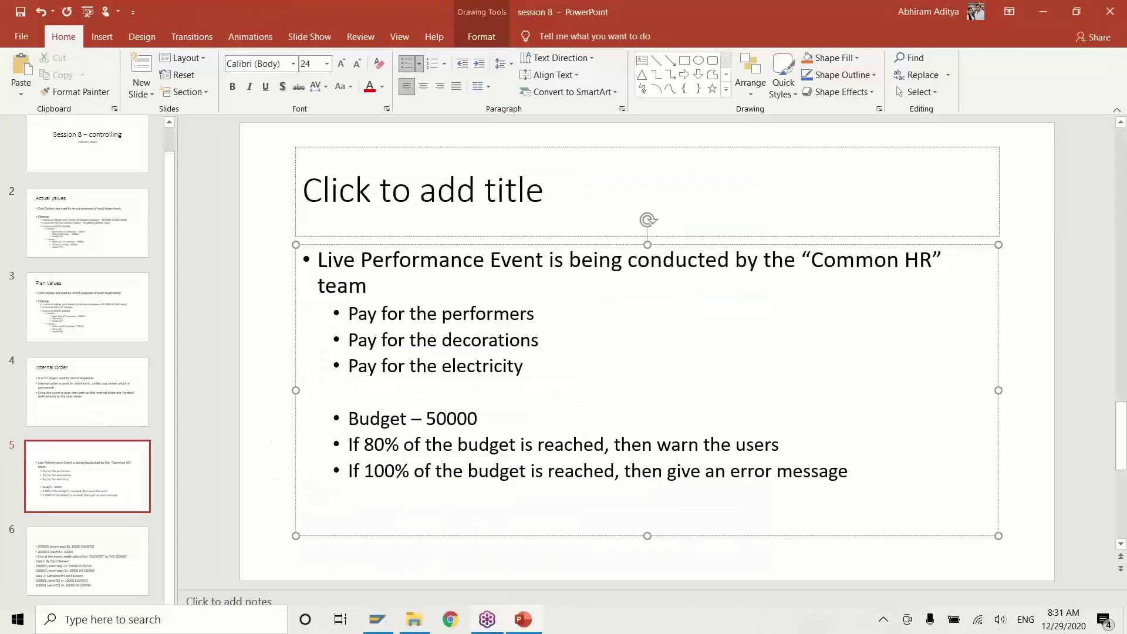
pyautogui.click(387, 626)
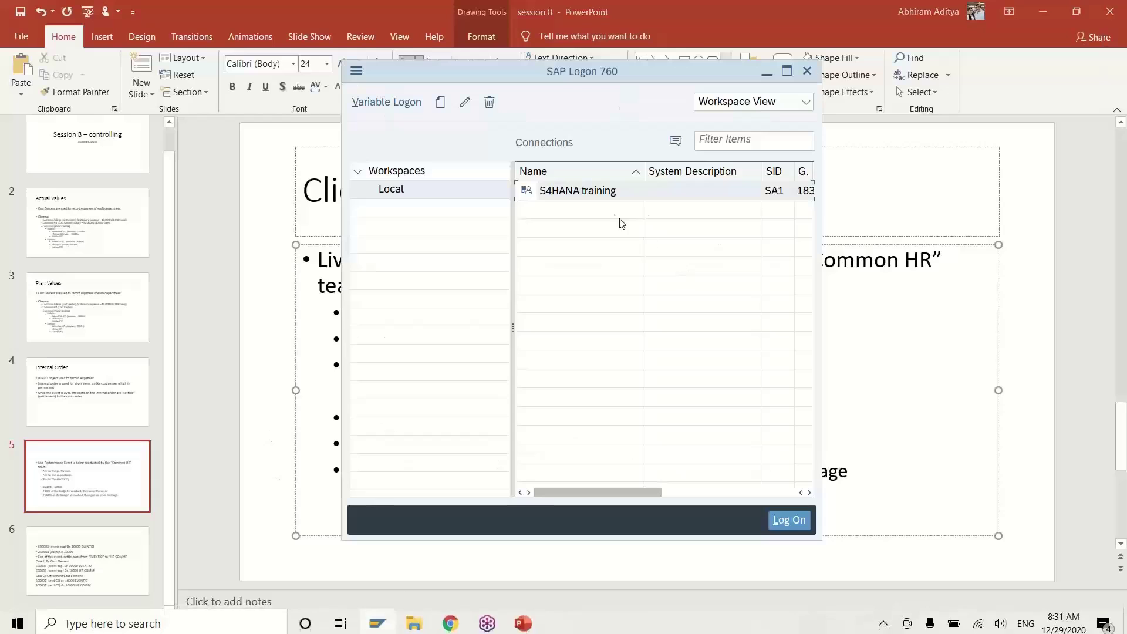
pyautogui.doubleClick(596, 193)
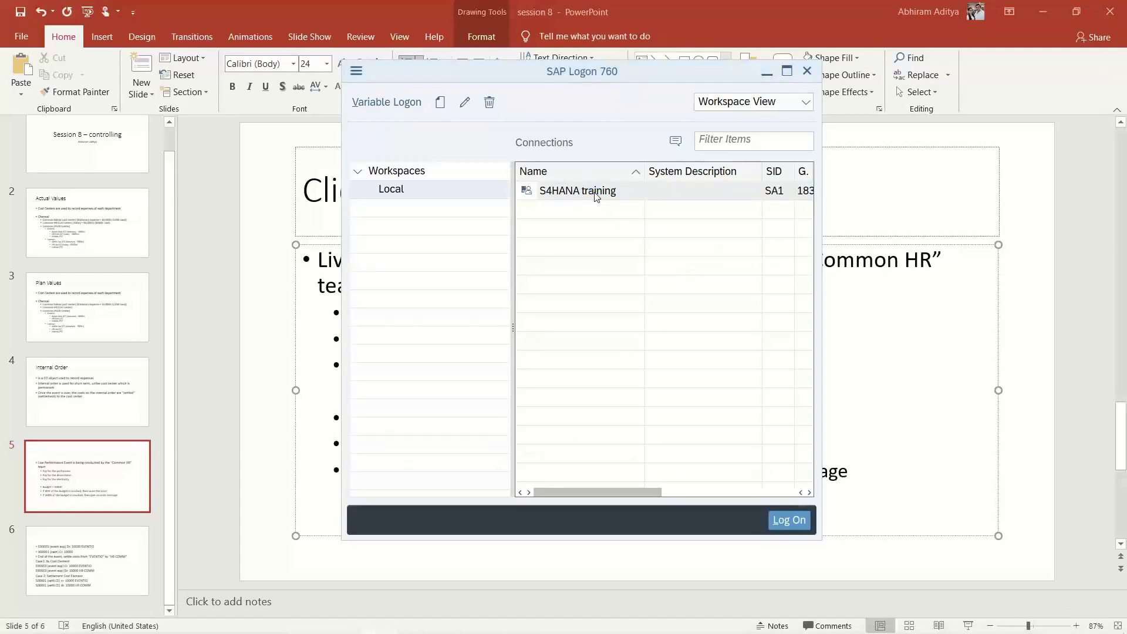
pyautogui.press('Right')
pyautogui.press('Right')
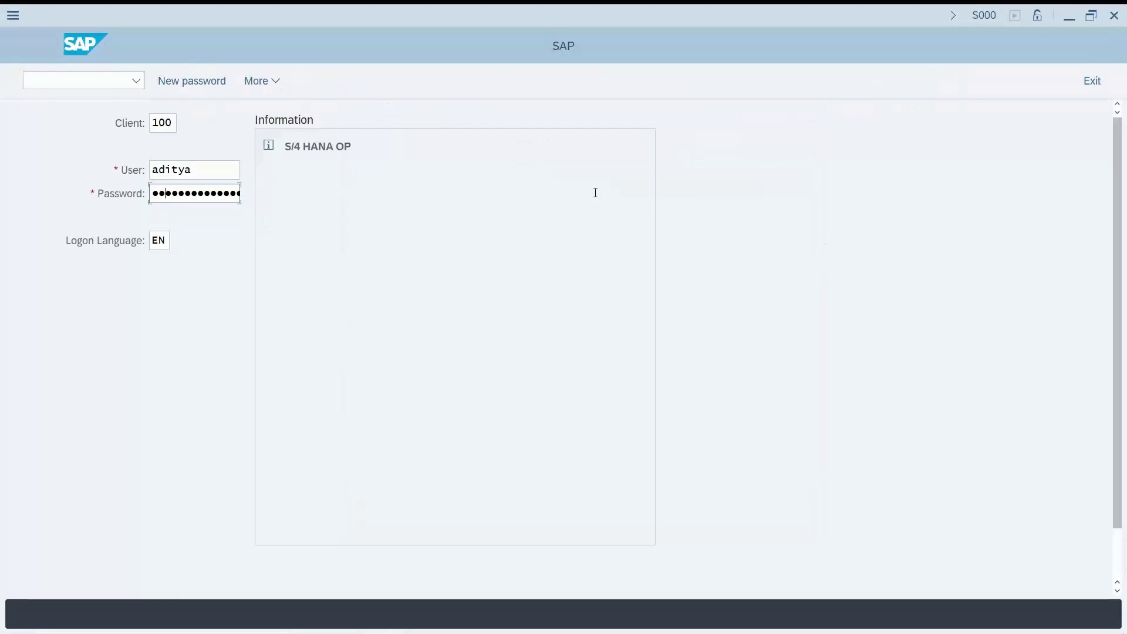
pyautogui.press('Return')
pyautogui.press('Return')
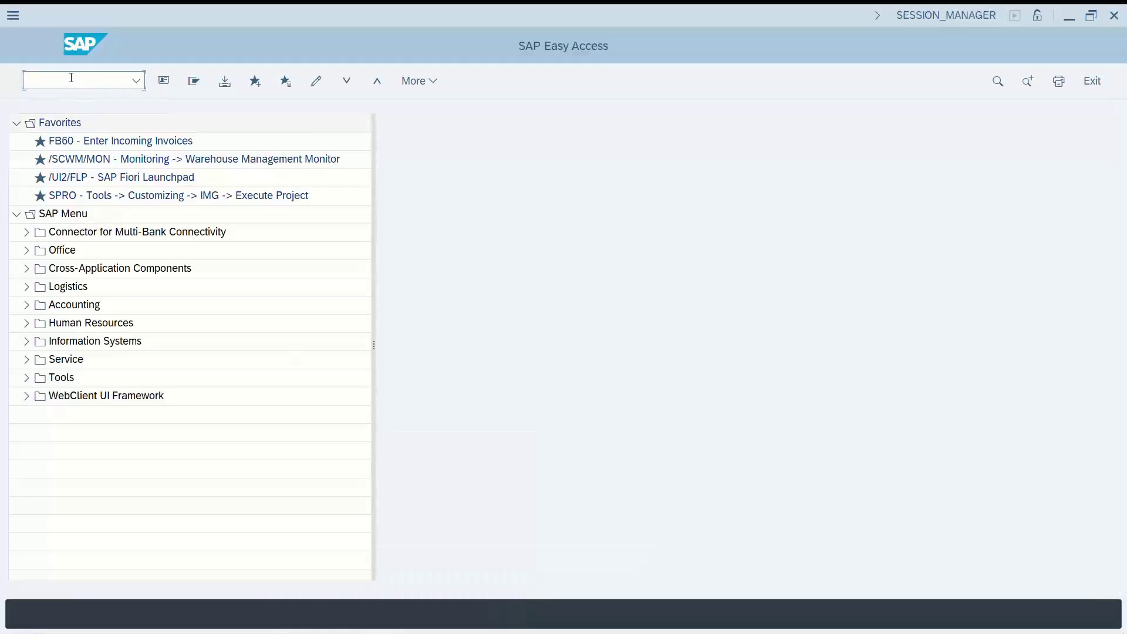
# Display the SAP Reference IMG through transaction SPRO and expand the Controlling node
pyautogui.write('spro')
pyautogui.press('Return')
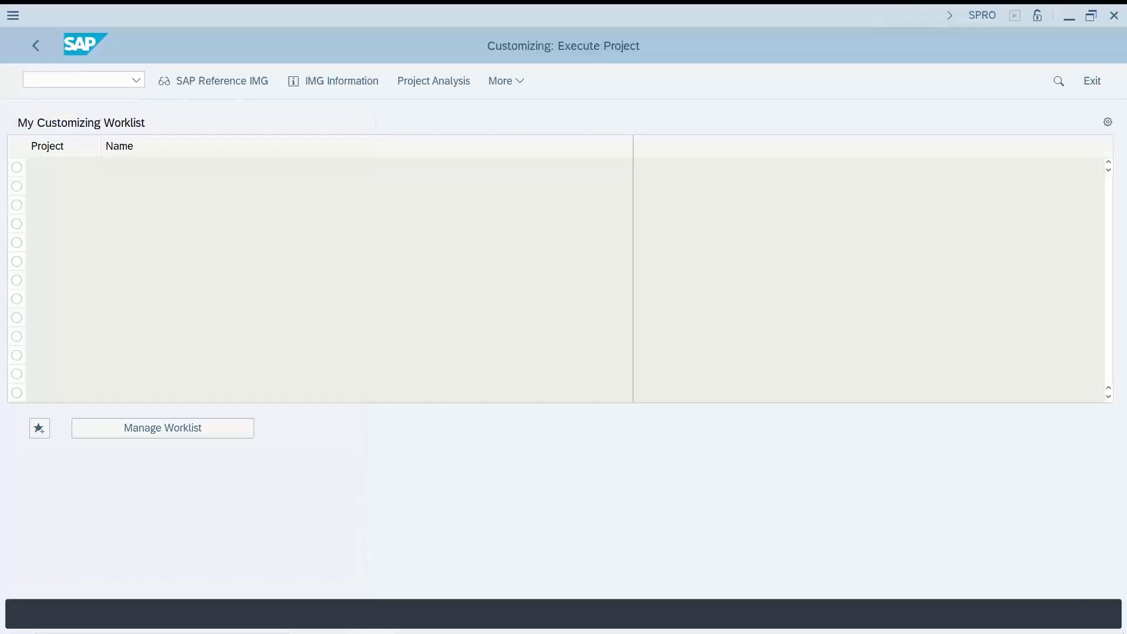
pyautogui.press('F5')
pyautogui.doubleClick(113, 381)
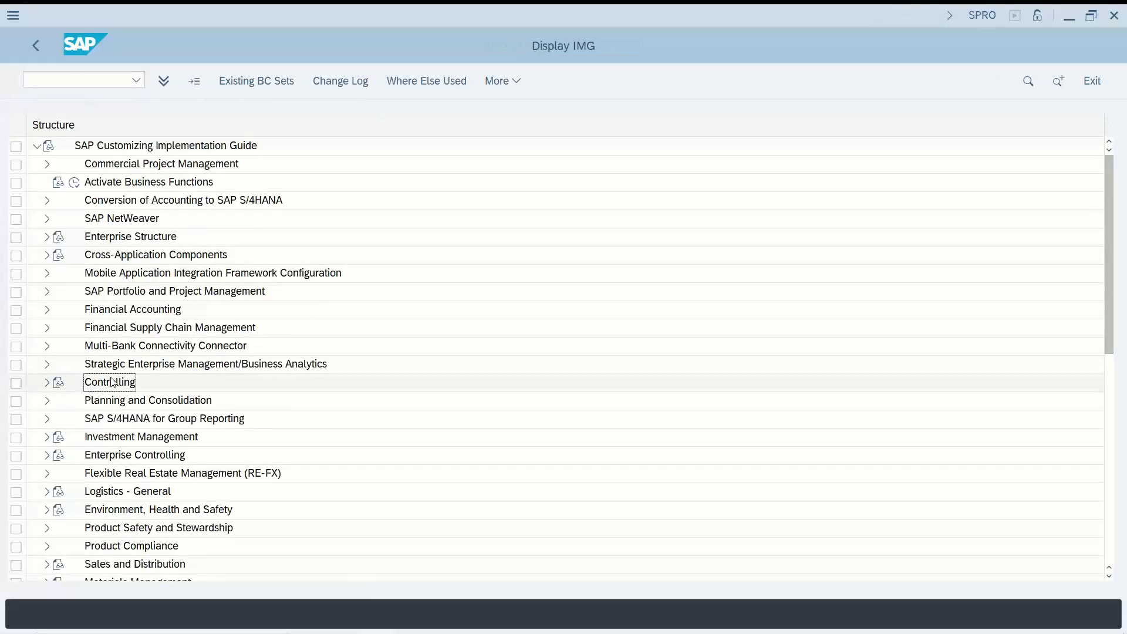
pyautogui.press('Down')
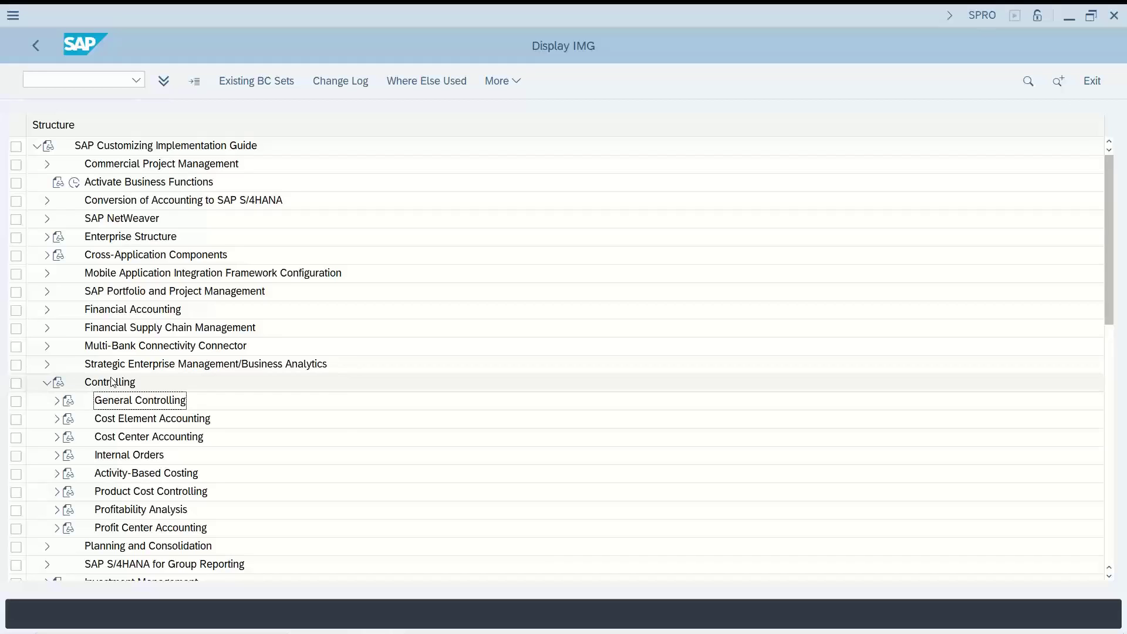
# Expand Internal Orders and its Budgeting and Availability Control node in the implementation guide
pyautogui.click(123, 456)
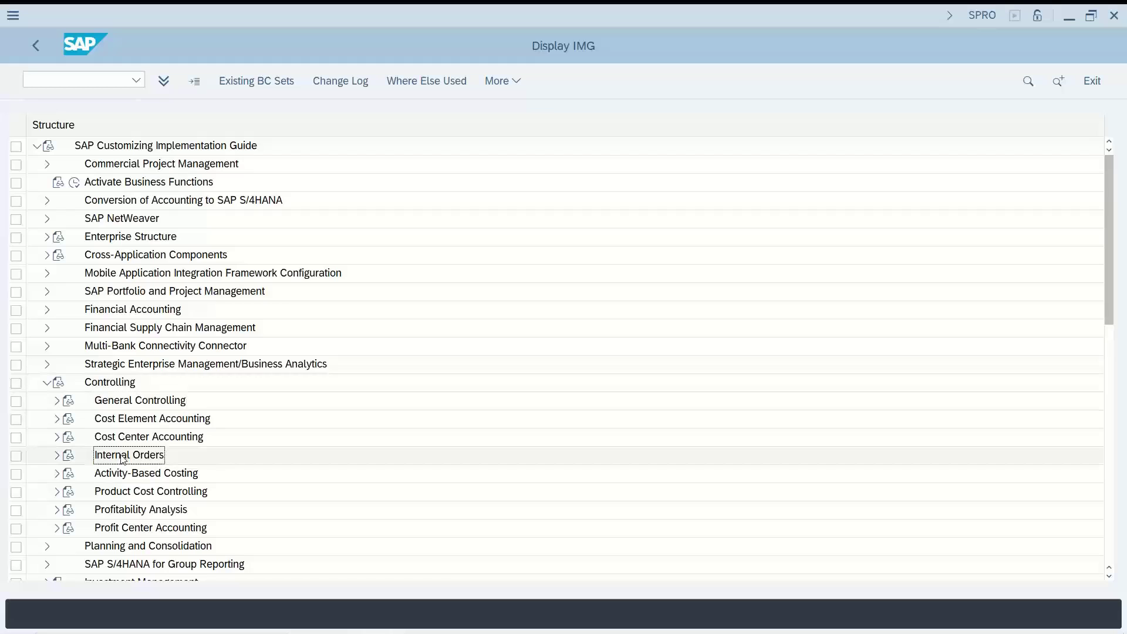
pyautogui.doubleClick(122, 456)
pyautogui.press('Down')
pyautogui.press('Down')
pyautogui.press('Down')
pyautogui.press('Down')
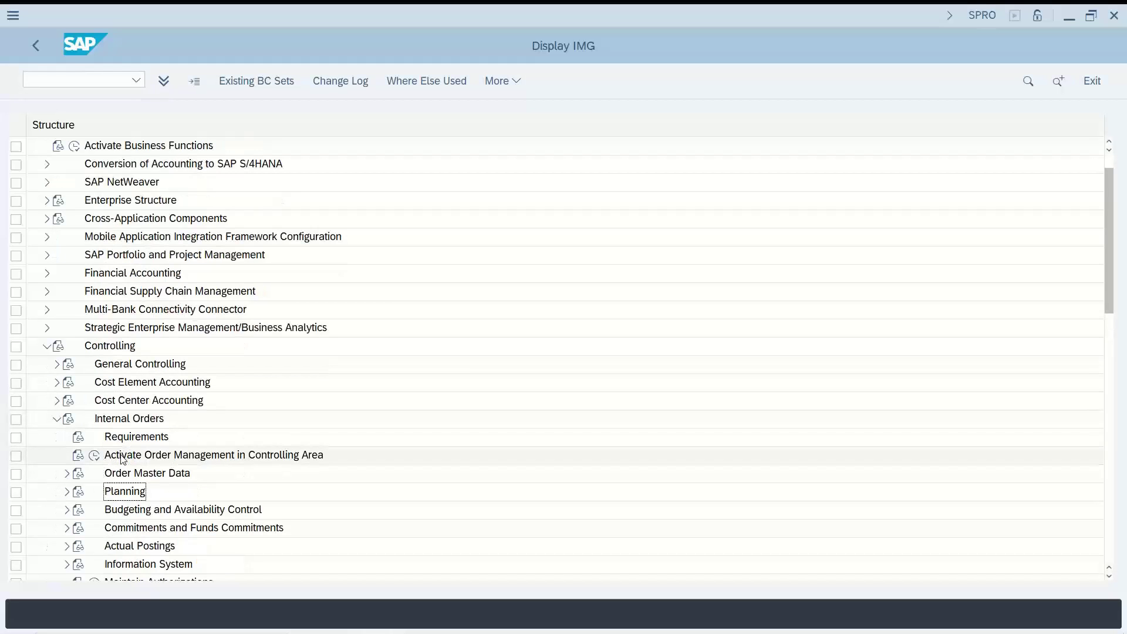
pyautogui.scroll(-3, 122, 459)
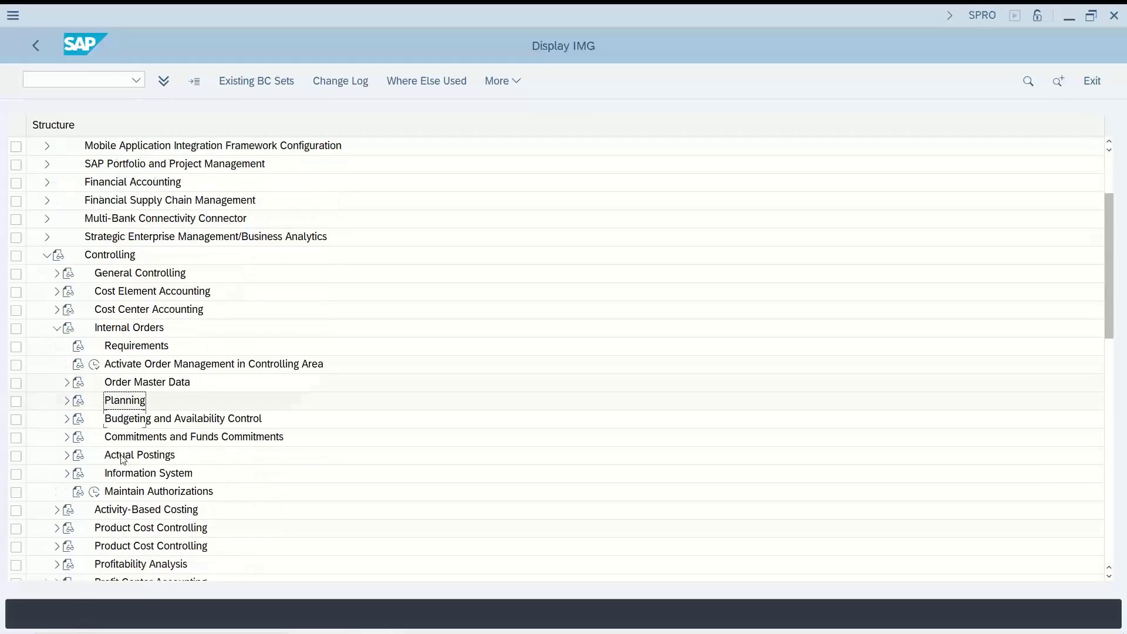
pyautogui.press('Right')
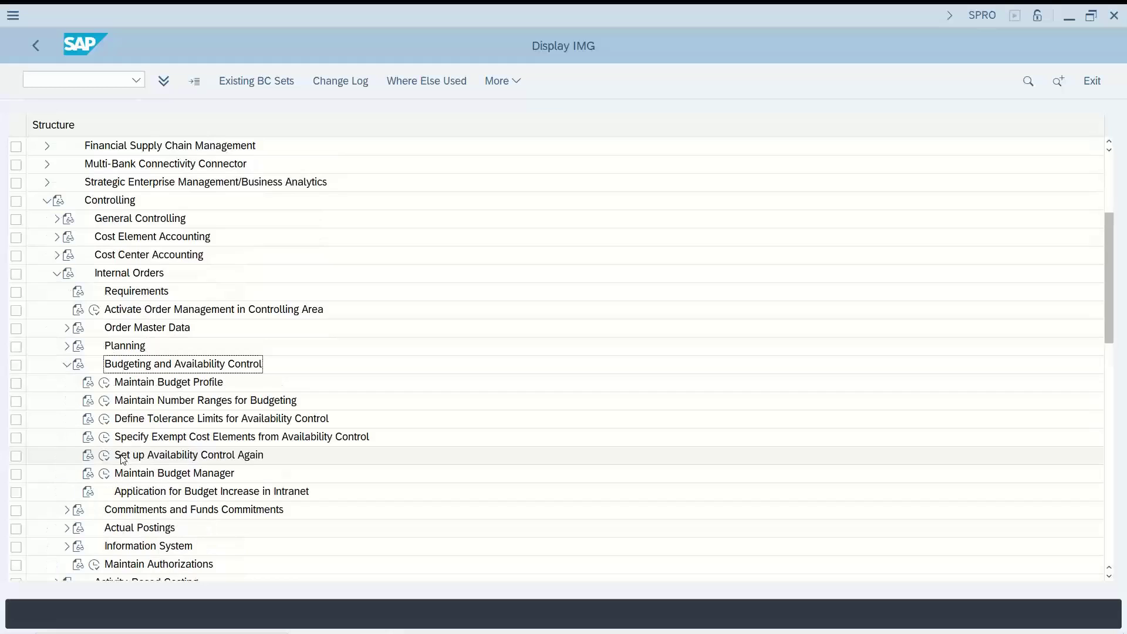
# Open the activity Define Tolerance Limits for Availability Control
pyautogui.press('Down')
pyautogui.press('Down')
pyautogui.press('Down')
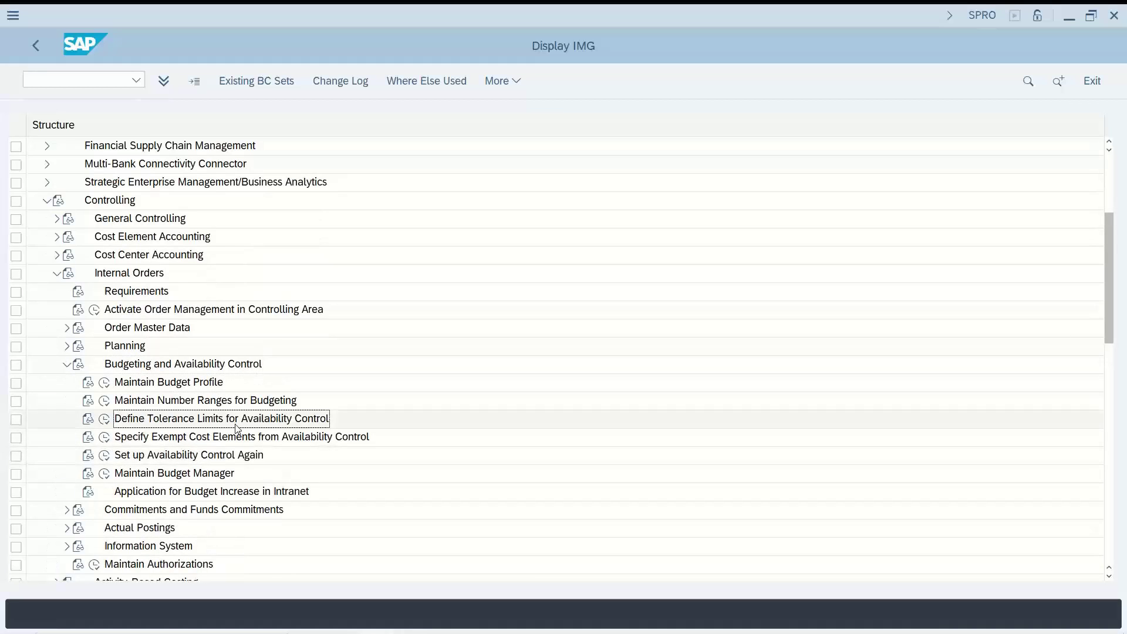
pyautogui.doubleClick(119, 419)
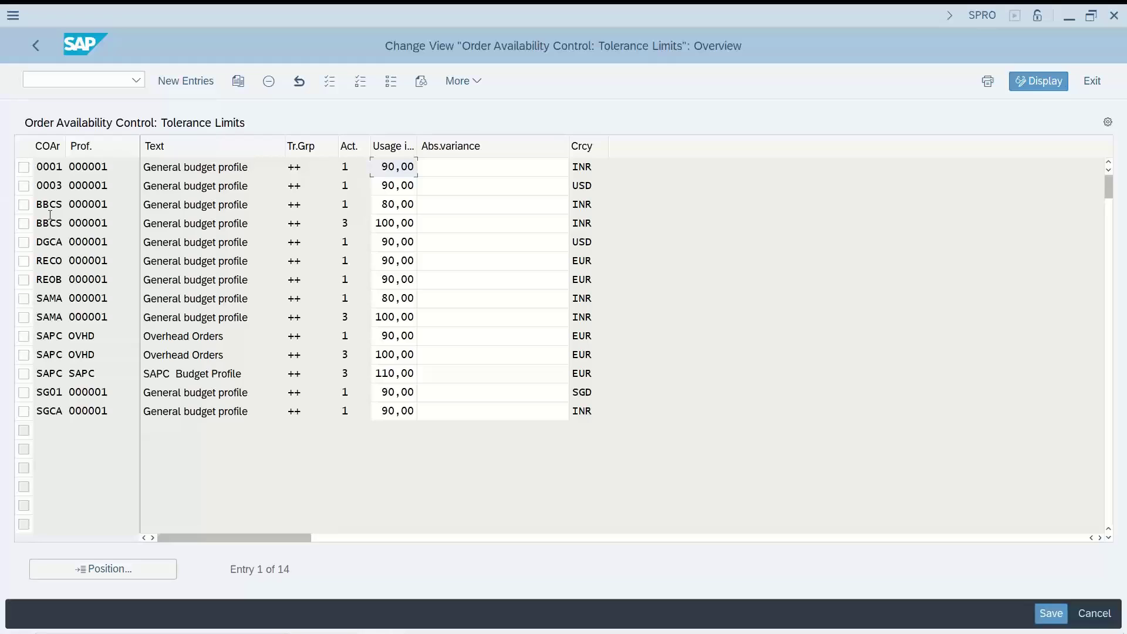
# Start new tolerance limit entries and enter controlling area AVUS in the first two rows
pyautogui.click(187, 83)
pyautogui.write('A')
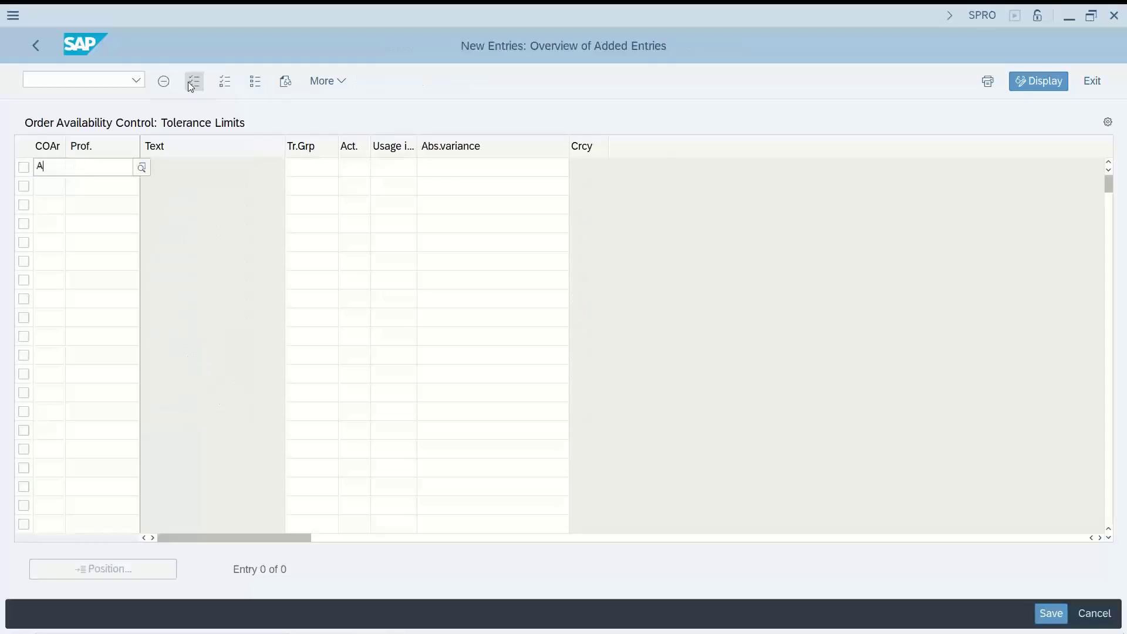
pyautogui.write('VUS')
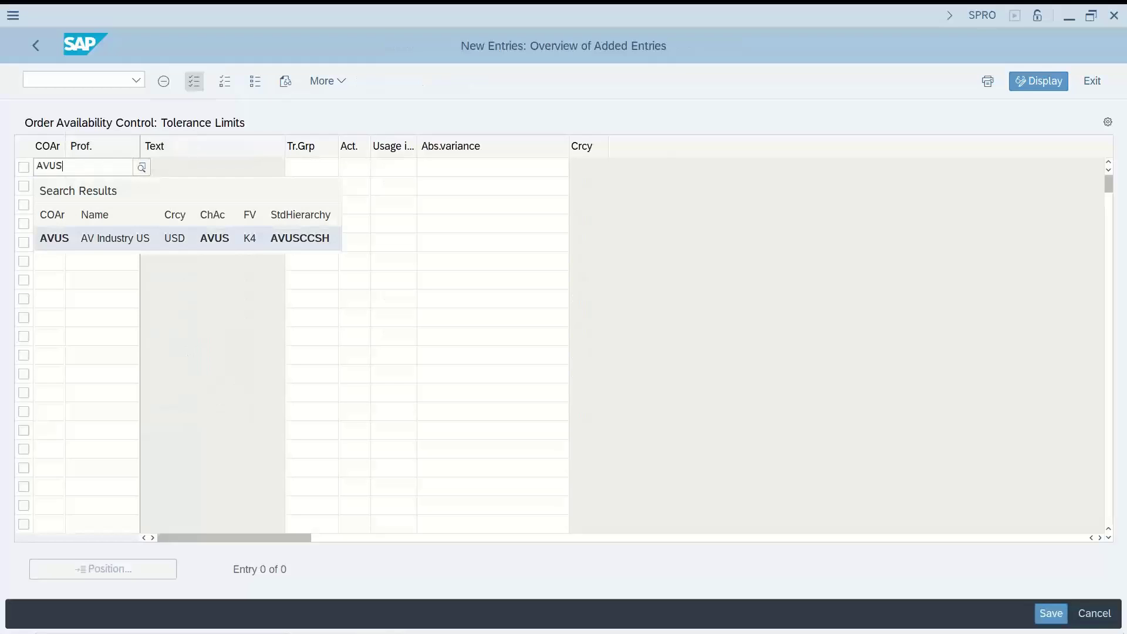
pyautogui.press('Tab')
pyautogui.click(49, 185)
pyautogui.write('avus')
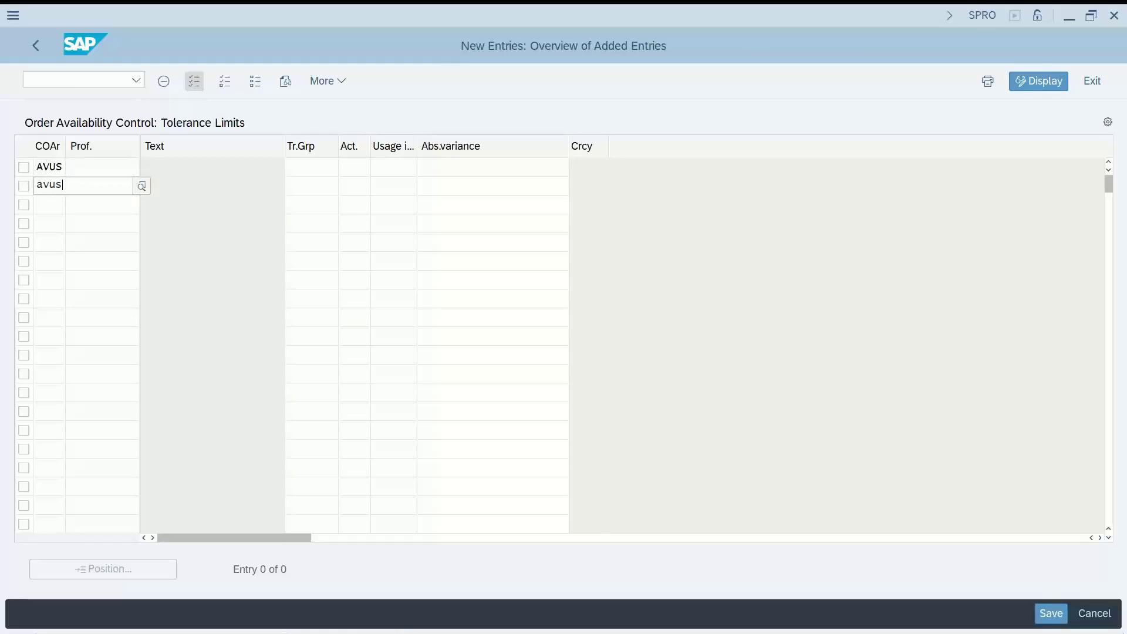
pyautogui.press('Tab')
# Assign budget profile 000001, General budget profile, to the first AVUS row
pyautogui.click(103, 166)
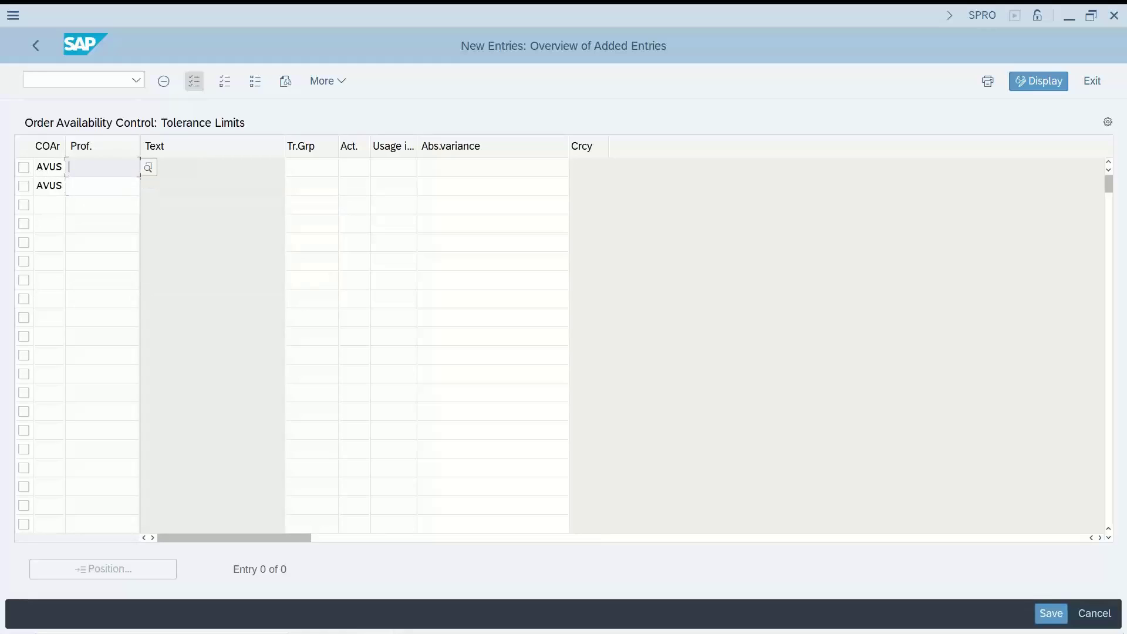
pyautogui.click(148, 167)
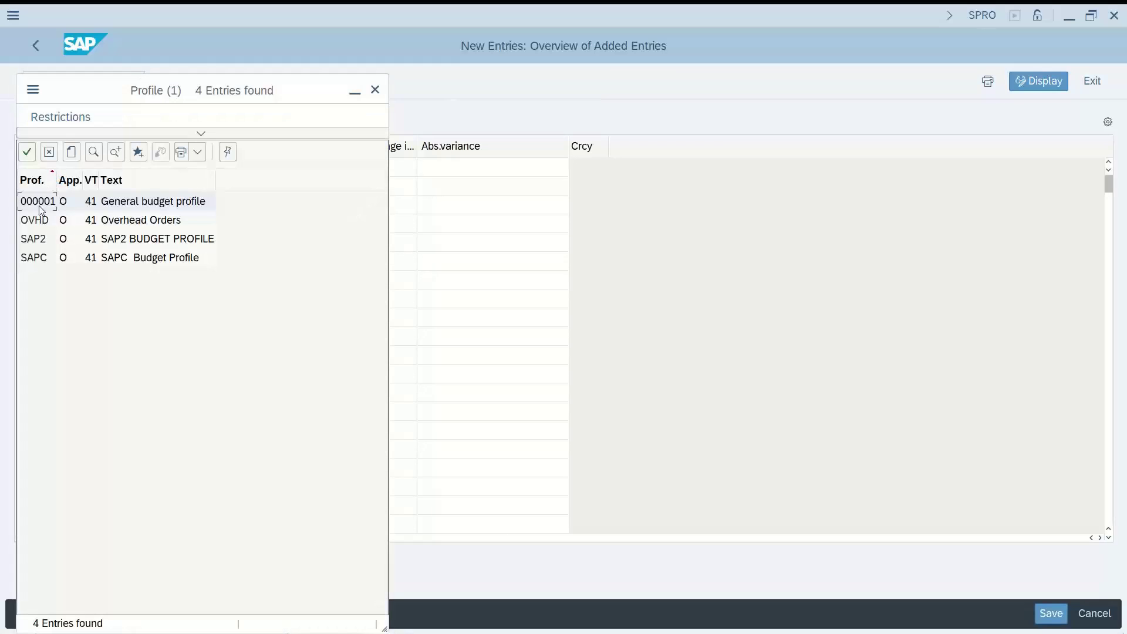
pyautogui.click(39, 205)
# Set the activity group of the first AVUS row to ++, All activity groups
pyautogui.click(305, 166)
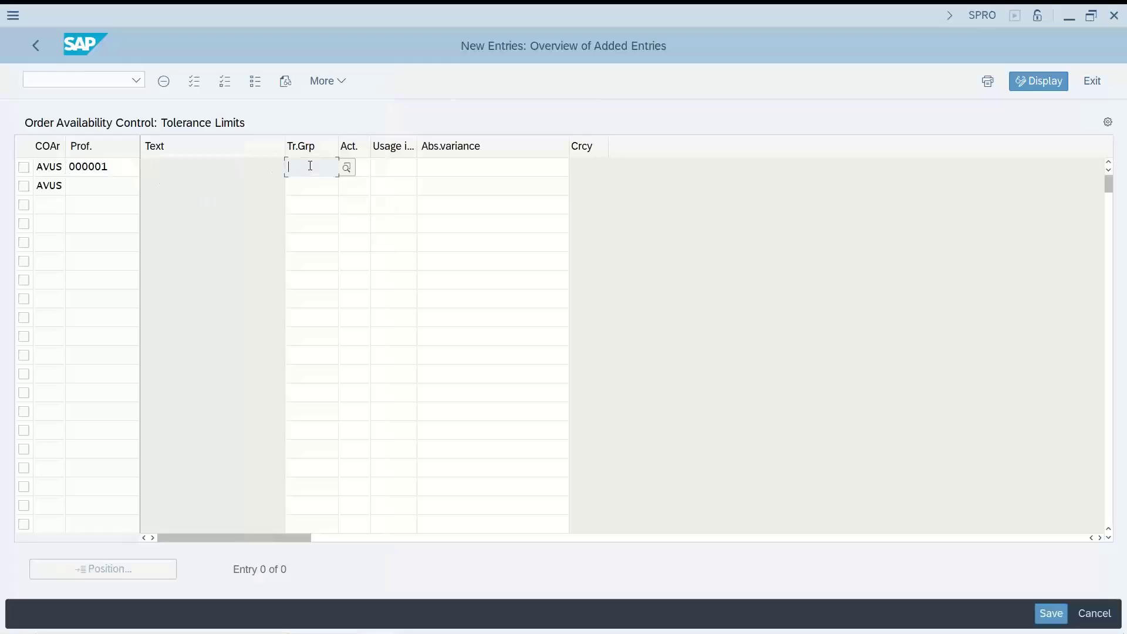
pyautogui.press('F4')
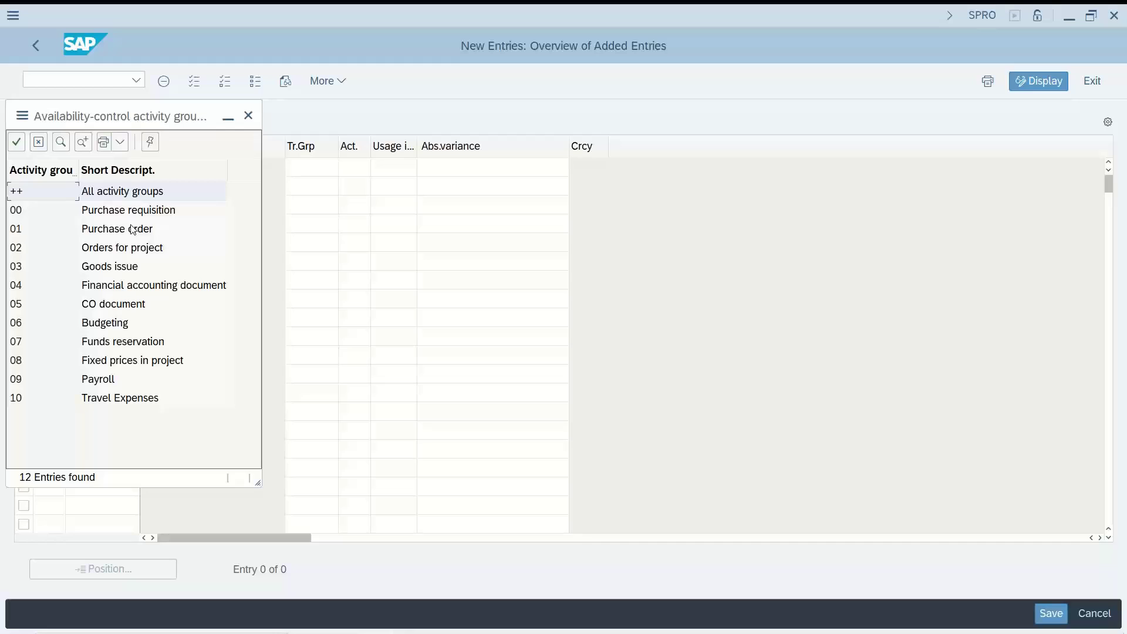
pyautogui.click(110, 215)
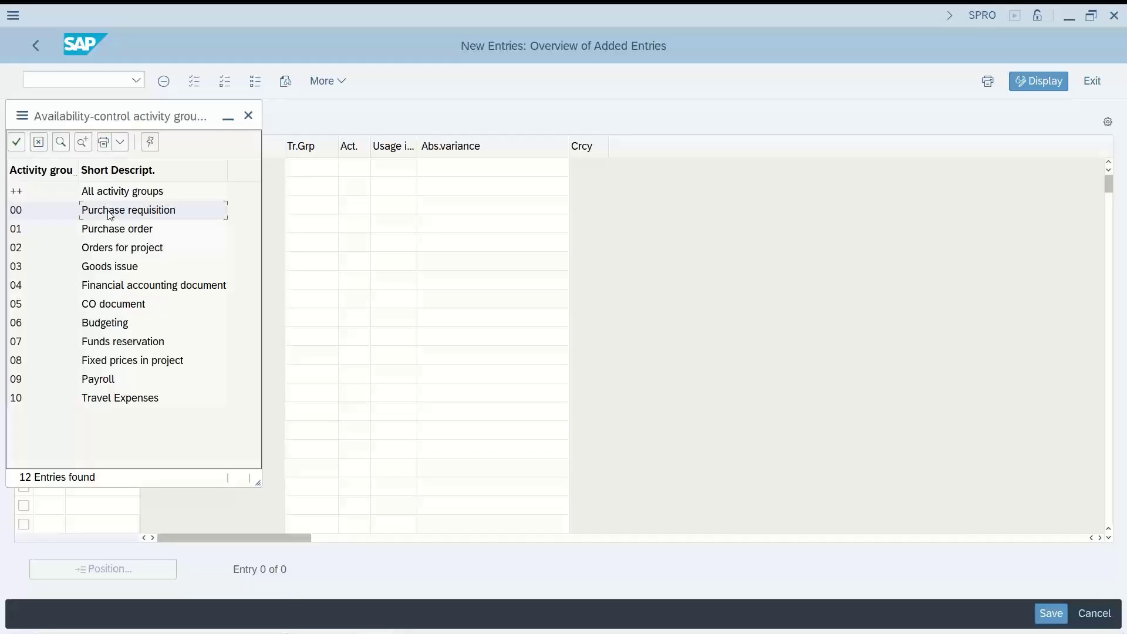
pyautogui.click(110, 270)
pyautogui.click(117, 287)
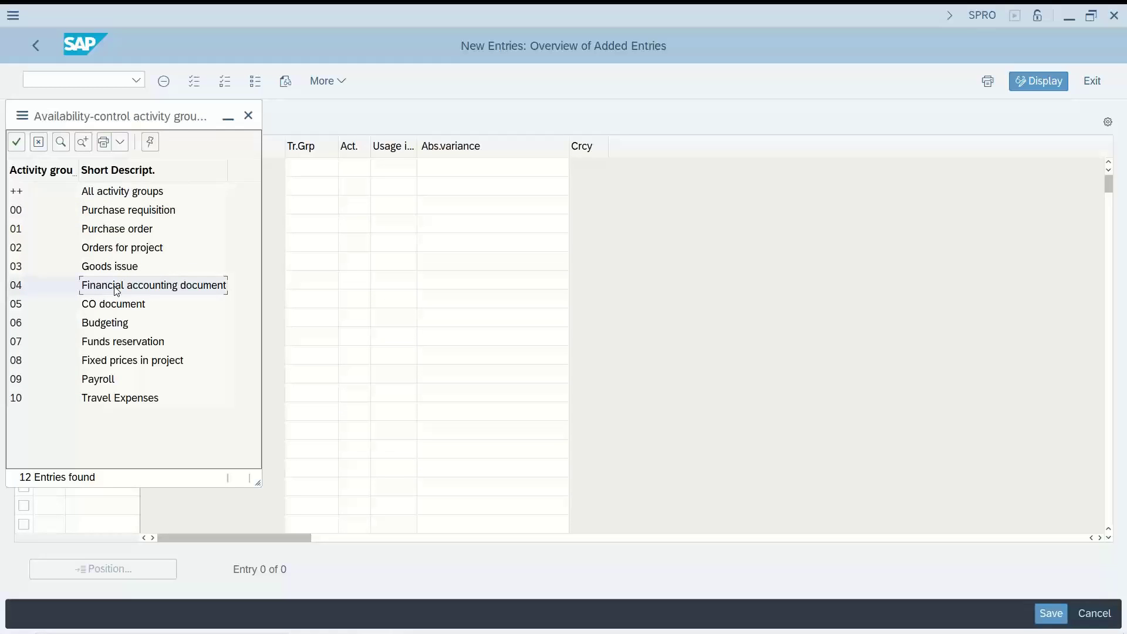
pyautogui.click(112, 313)
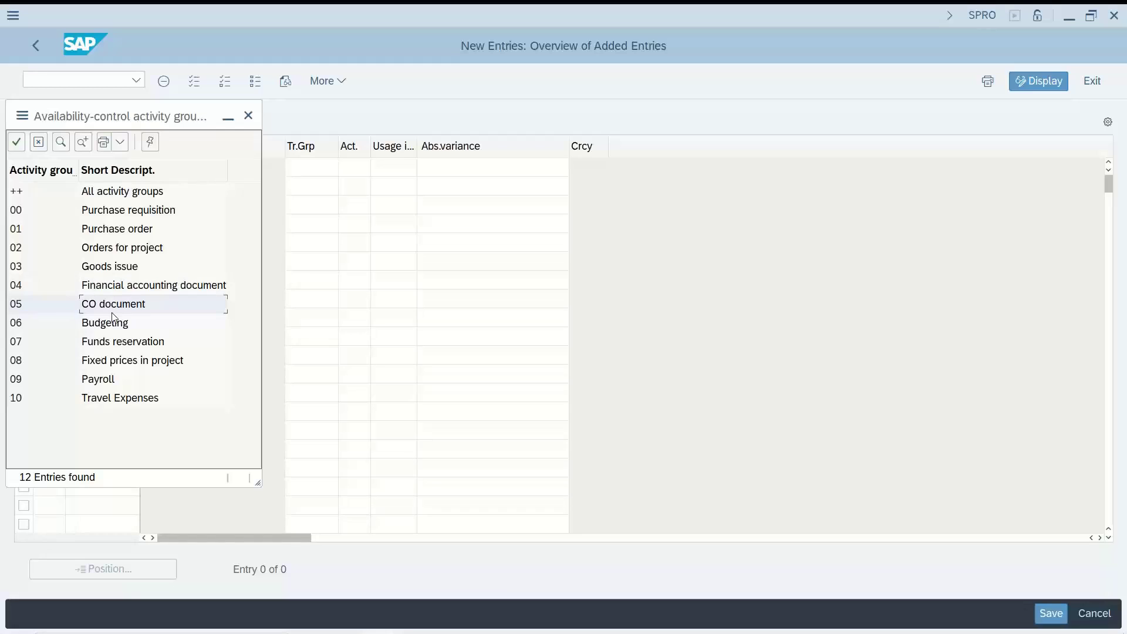
pyautogui.doubleClick(115, 193)
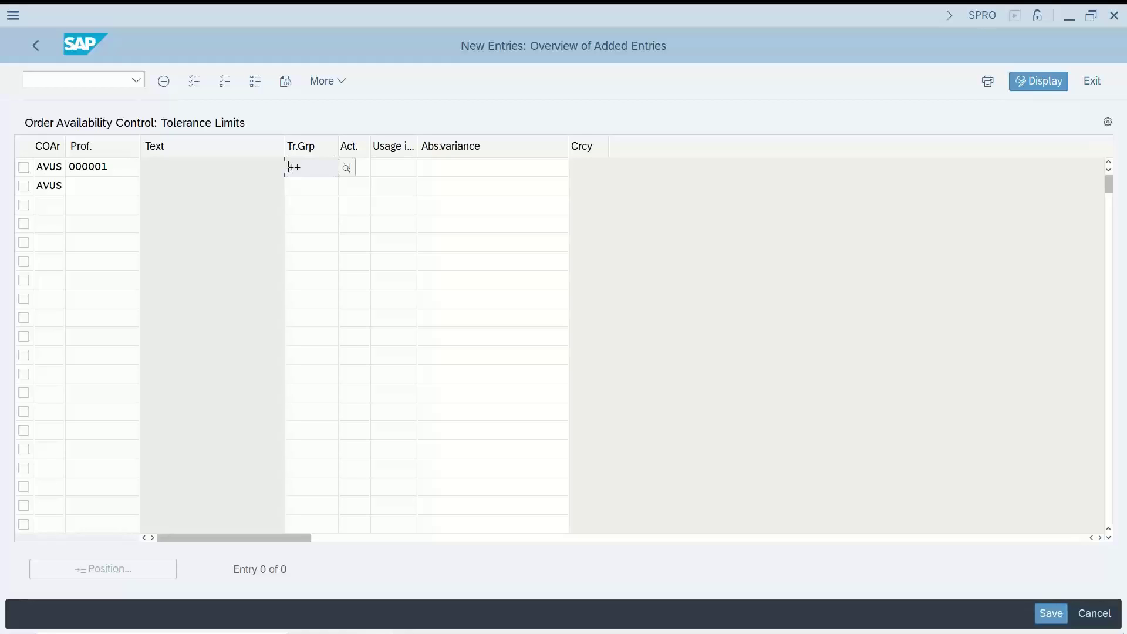
# Set the first AVUS row's availability control action to 1, Warning, and its usage to 80 percent
pyautogui.press('Tab')
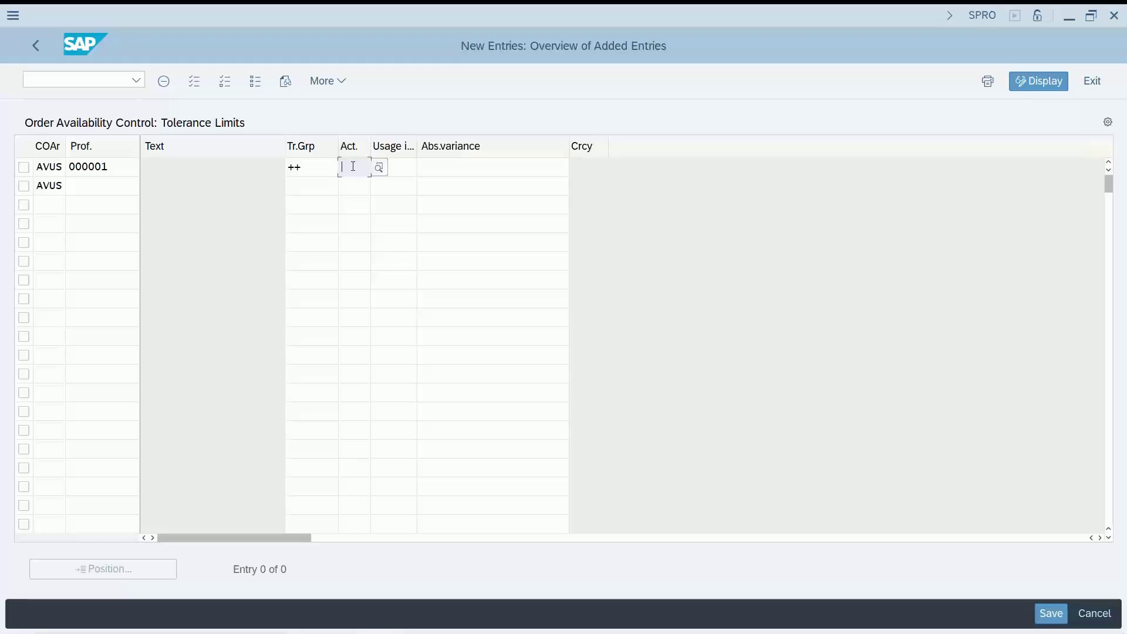
pyautogui.click(379, 169)
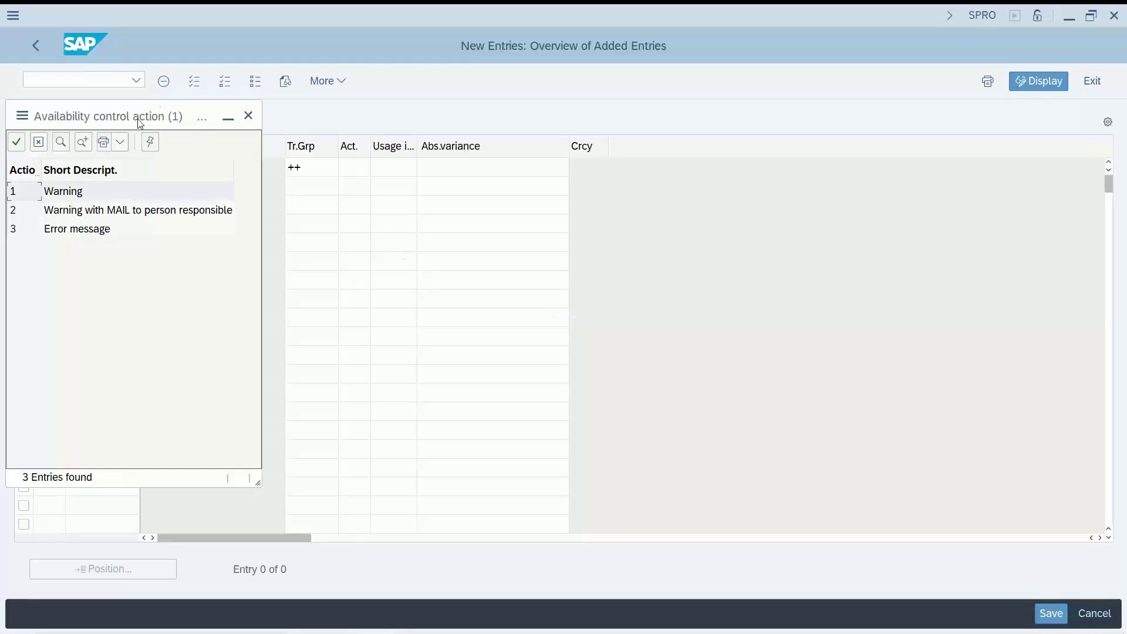
pyautogui.moveTo(138, 120); pyautogui.dragTo(717, 145)
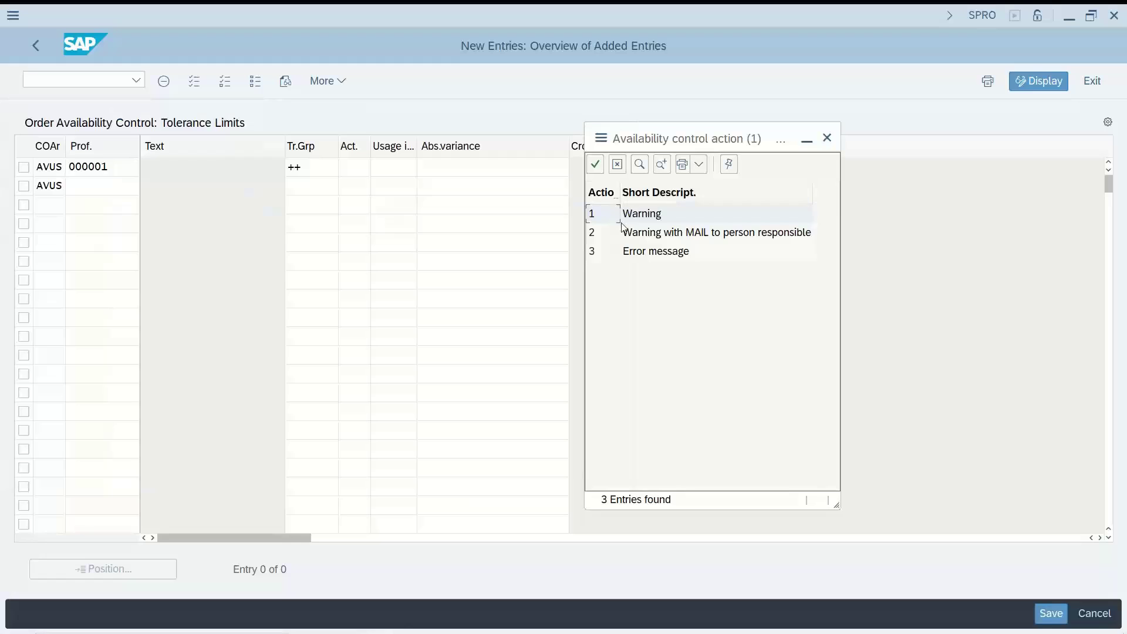
pyautogui.click(651, 232)
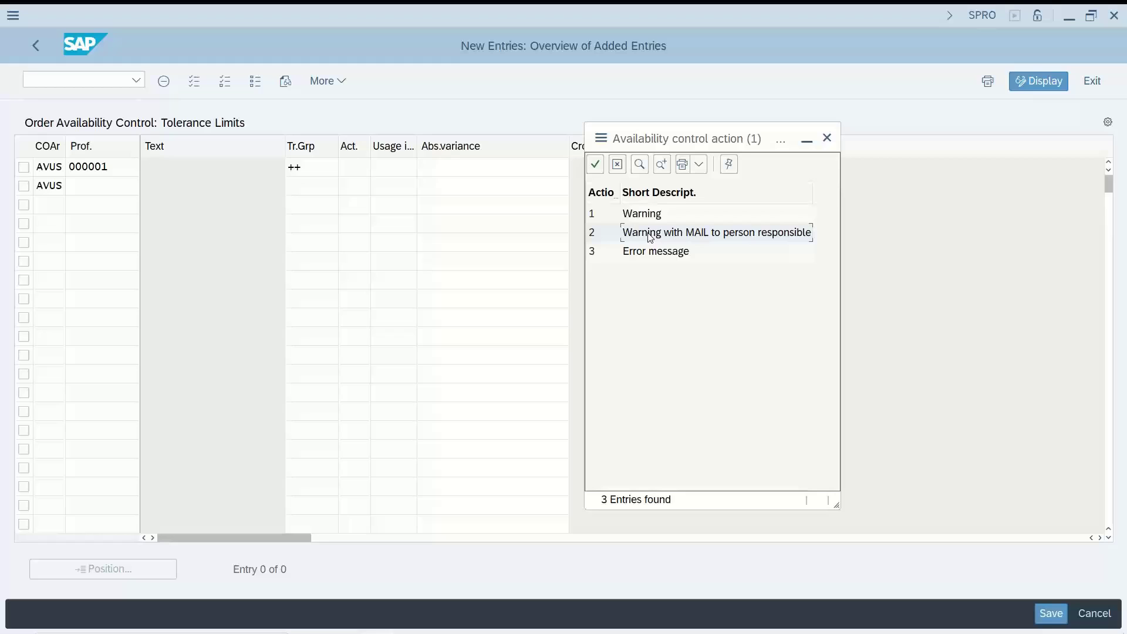
pyautogui.click(648, 260)
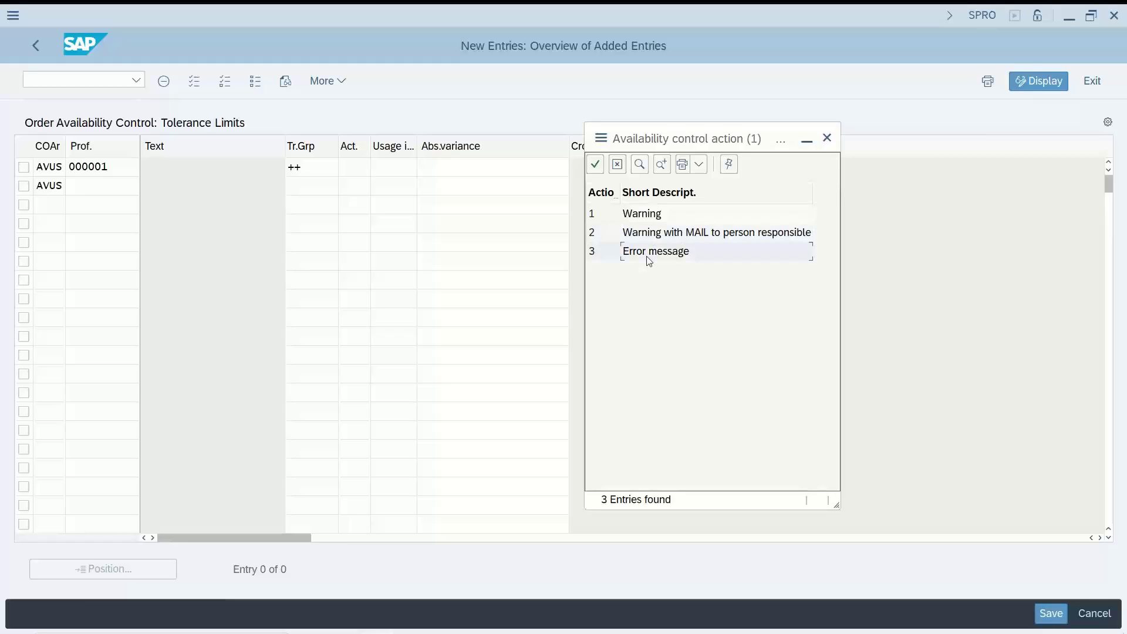
pyautogui.click(637, 216)
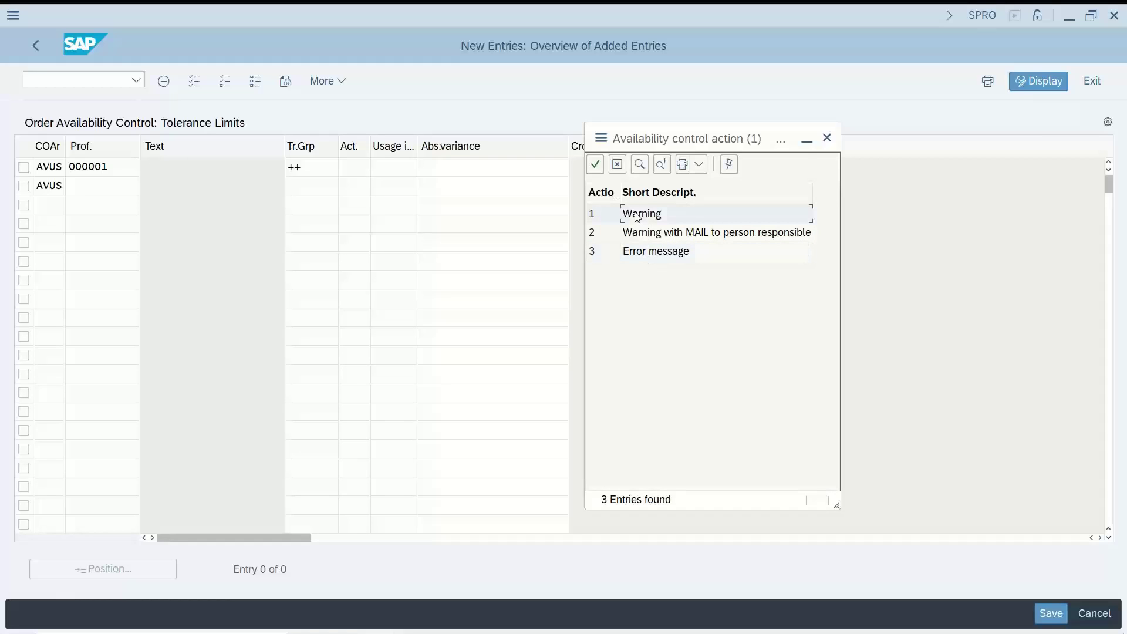
pyautogui.doubleClick(637, 217)
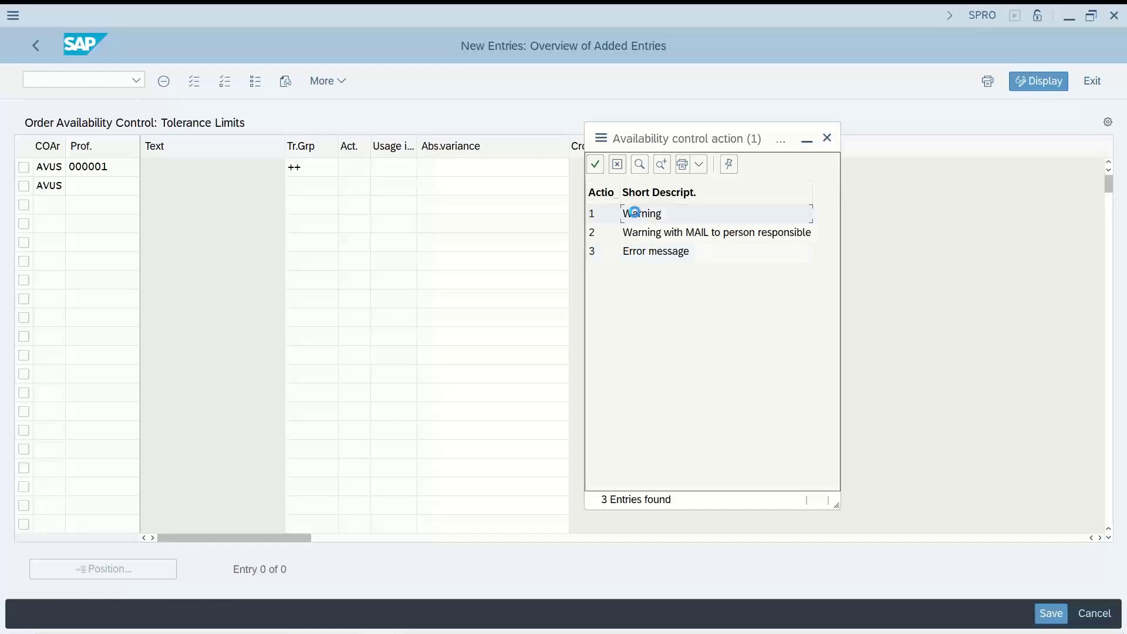
pyautogui.click(401, 171)
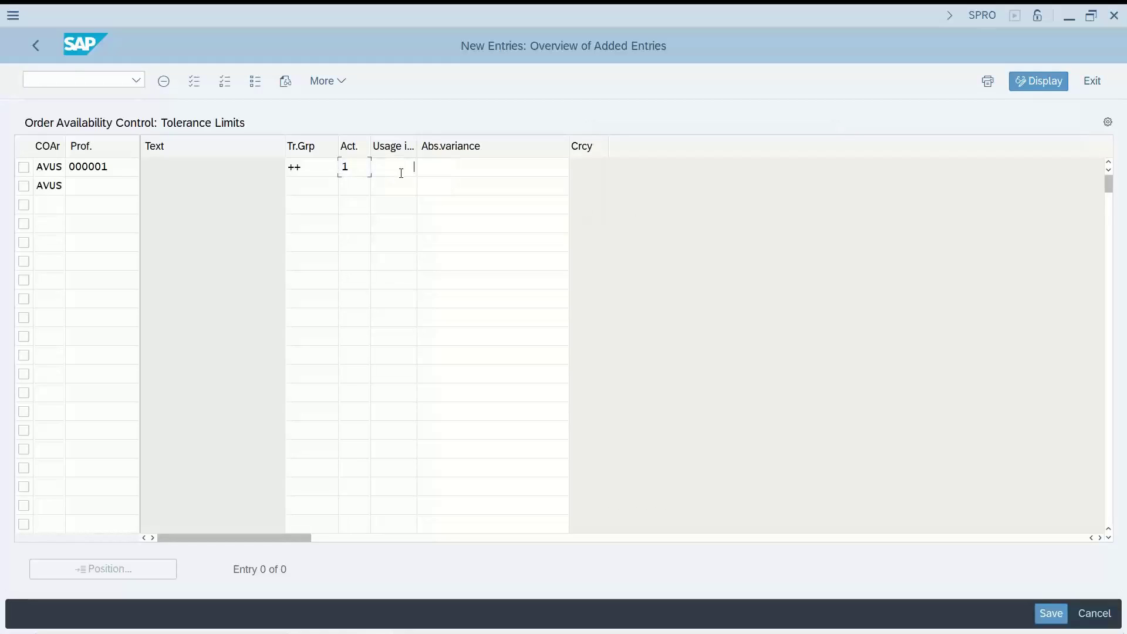
pyautogui.write('80')
# Assign budget profile 000001 and activity group ++ to the second AVUS row
pyautogui.click(119, 187)
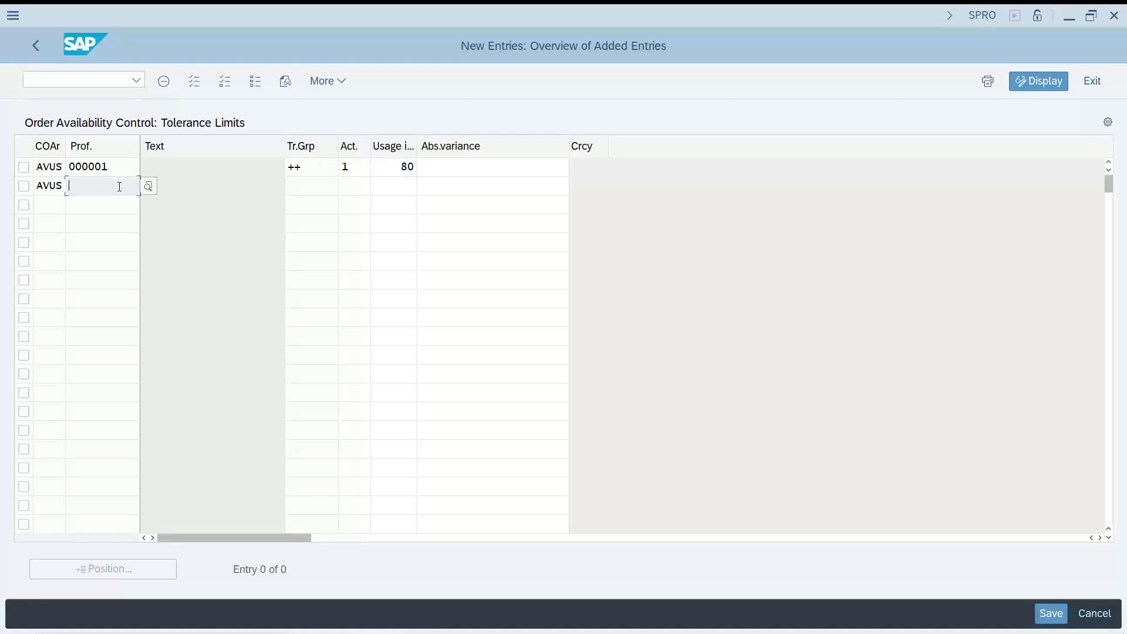
pyautogui.click(119, 187)
pyautogui.press('Down')
pyautogui.press('Tab')
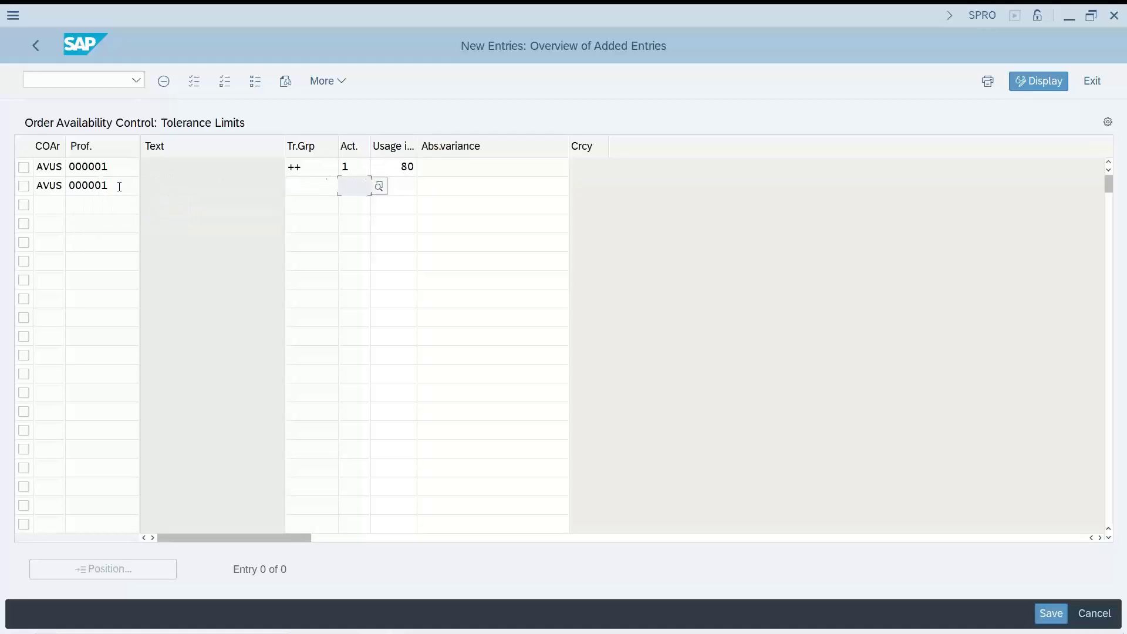
pyautogui.write('++')
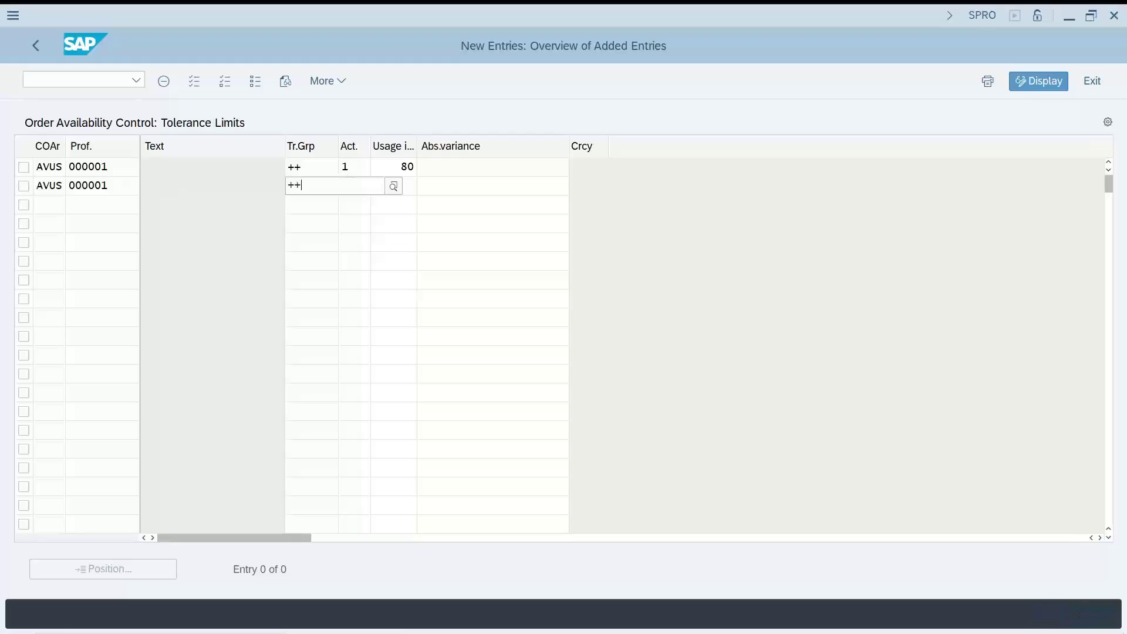
pyautogui.press('Tab')
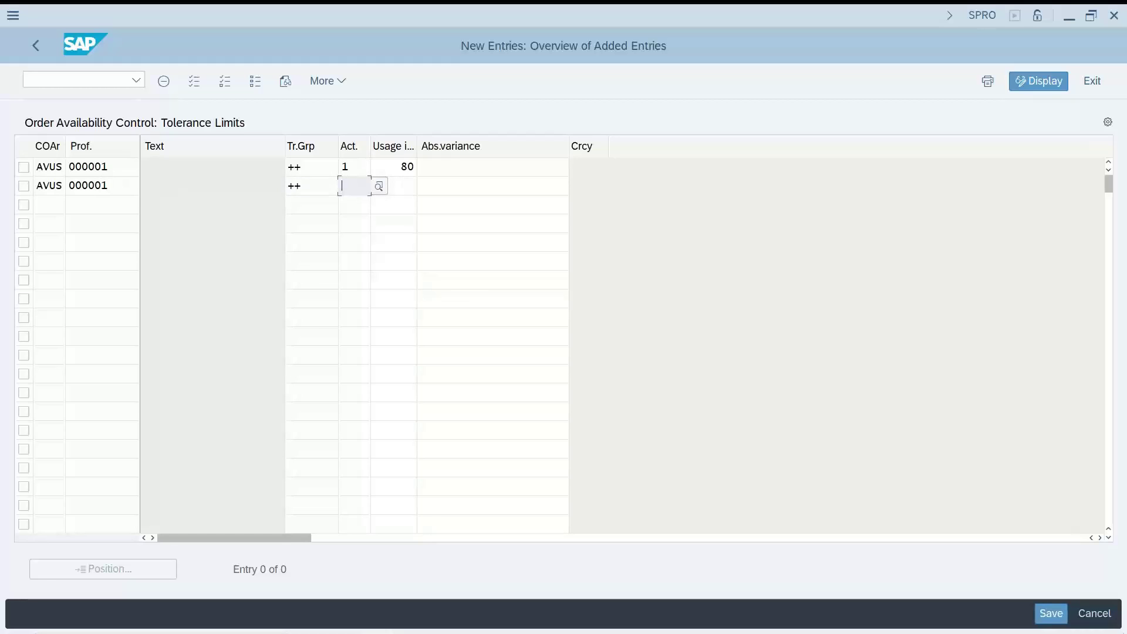
# Set the second AVUS row's action to 3, Error message, and its usage to 100 percent
pyautogui.write('3')
pyautogui.press('Tab')
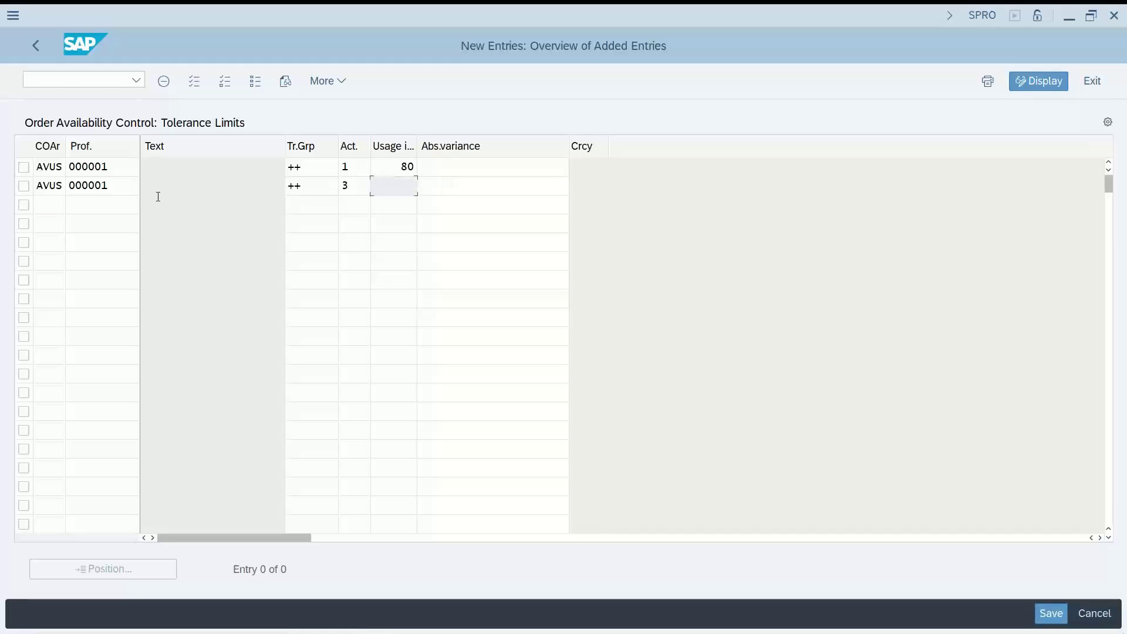
pyautogui.write('1000')
pyautogui.press('BackSpace')
pyautogui.press('Tab')
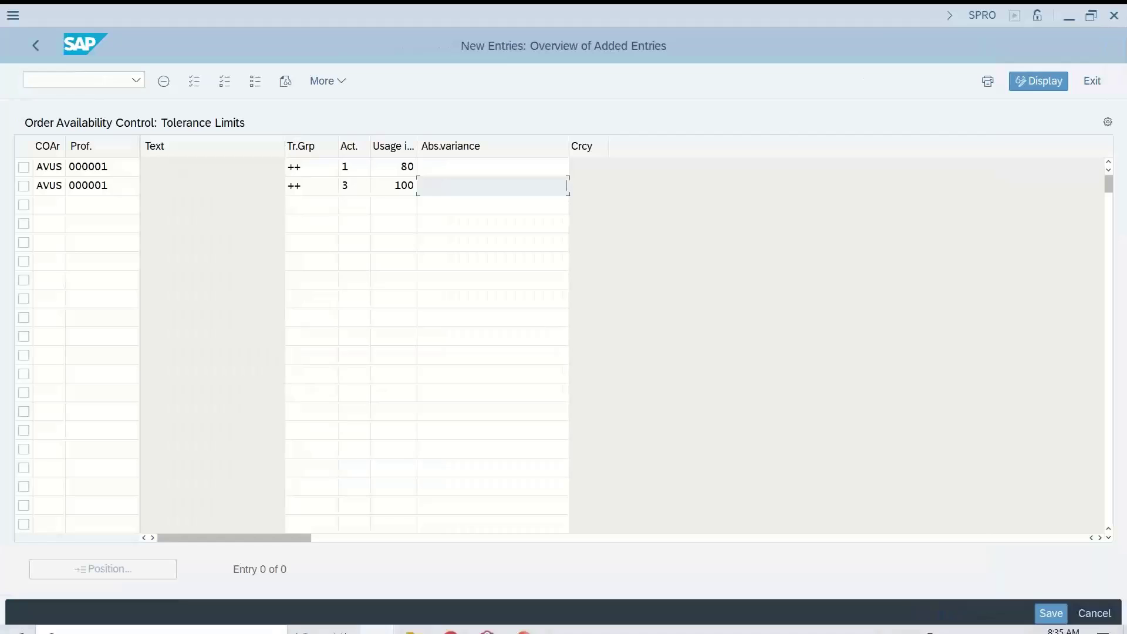
# Try to log on to the S4HANA training connection in SAP Logon by entering a user name and the account password
pyautogui.click(378, 619)
pyautogui.click(324, 565)
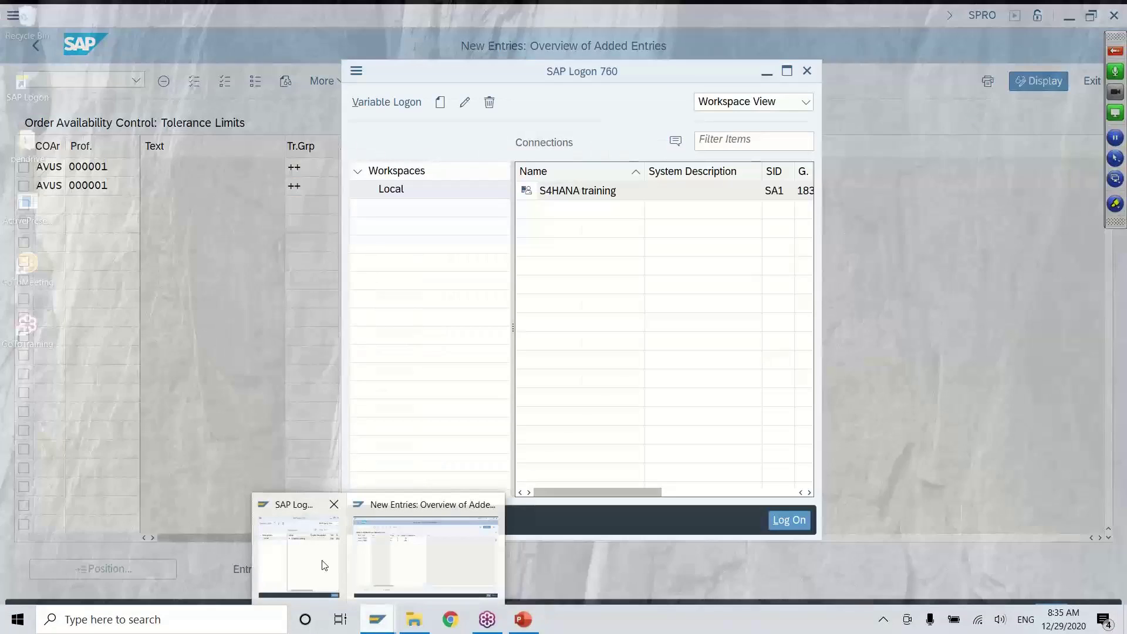
pyautogui.doubleClick(569, 190)
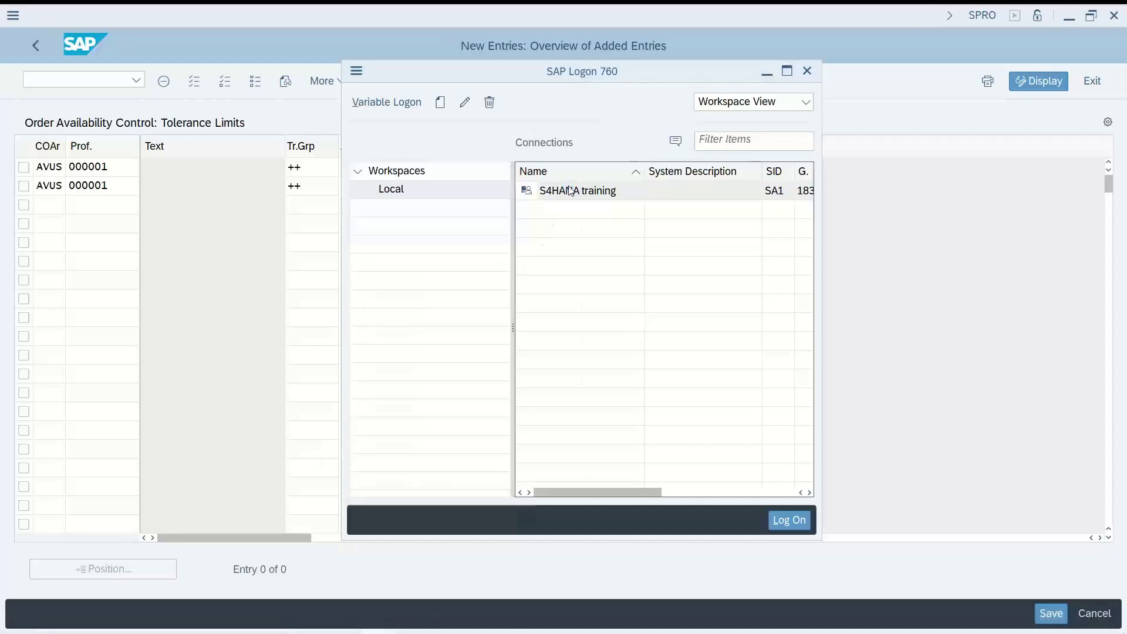
pyautogui.write('user03')
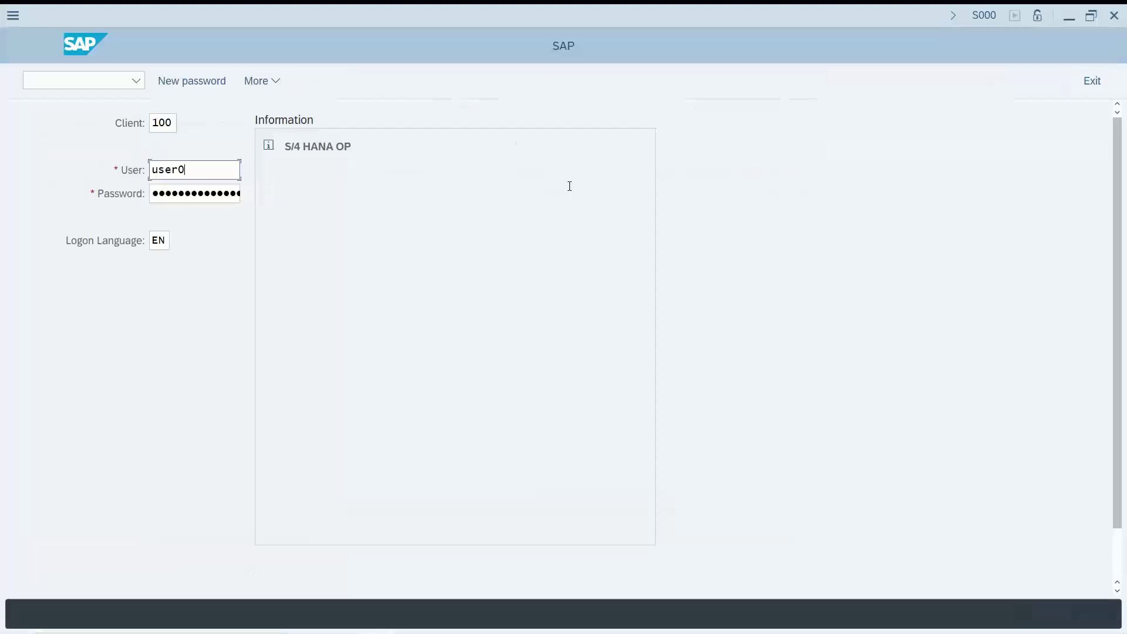
pyautogui.press('Tab')
pyautogui.write('****')
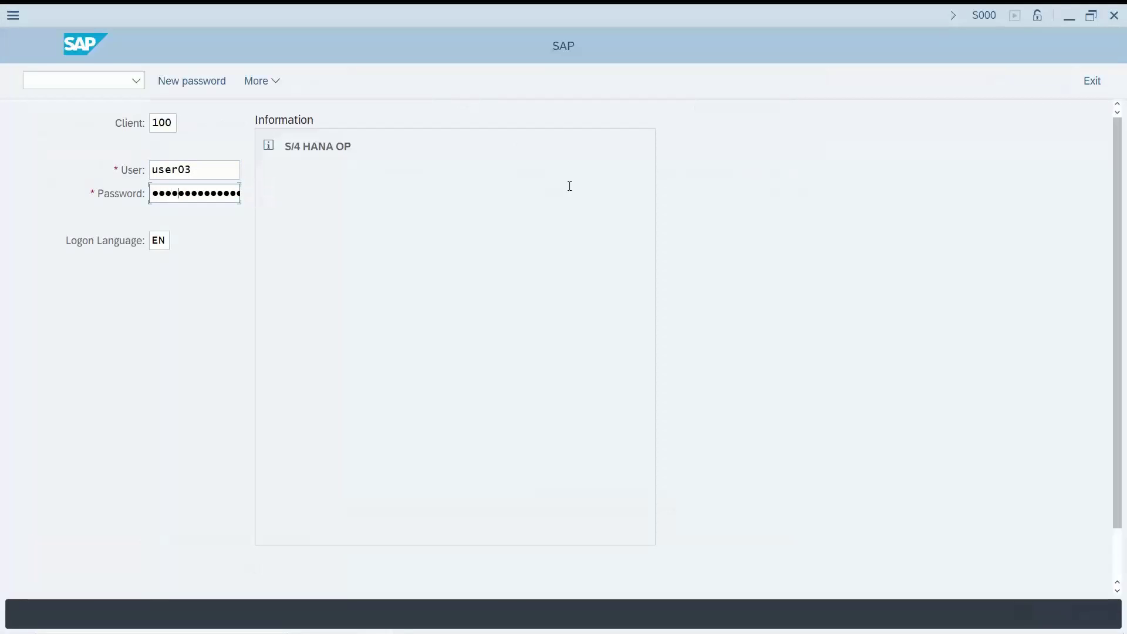
pyautogui.hotkey('shift', 'Home')
pyautogui.write('***')
pyautogui.press('Return')
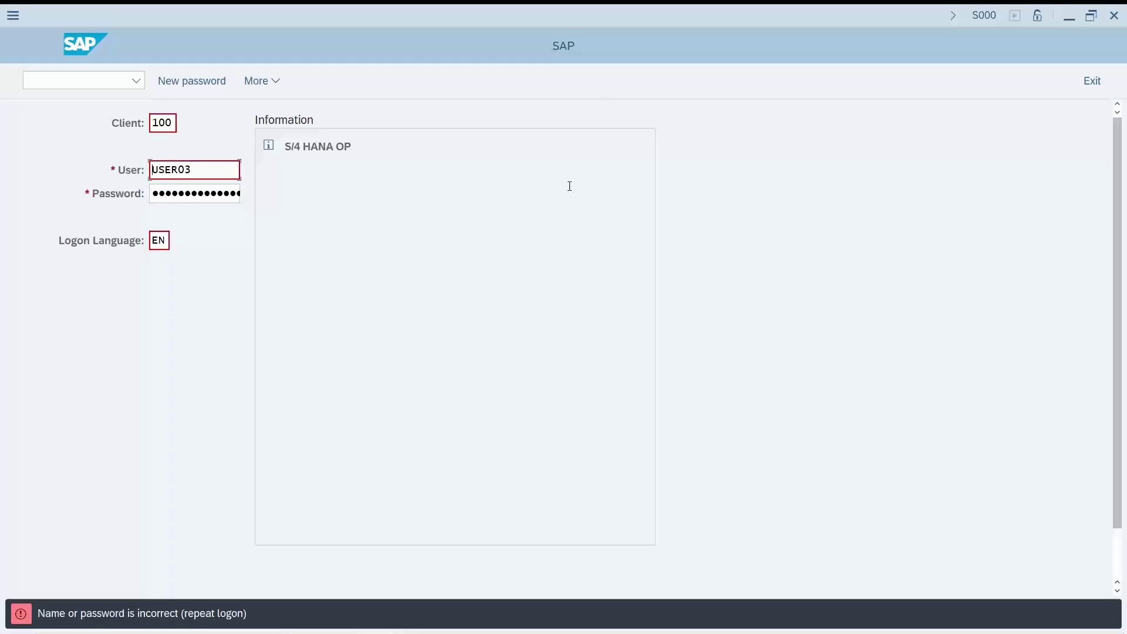
# Switch to the remote SAP Easy Access session and start transaction SPRO
pyautogui.press('Tab')
pyautogui.hotkey('shift', 'Tab')
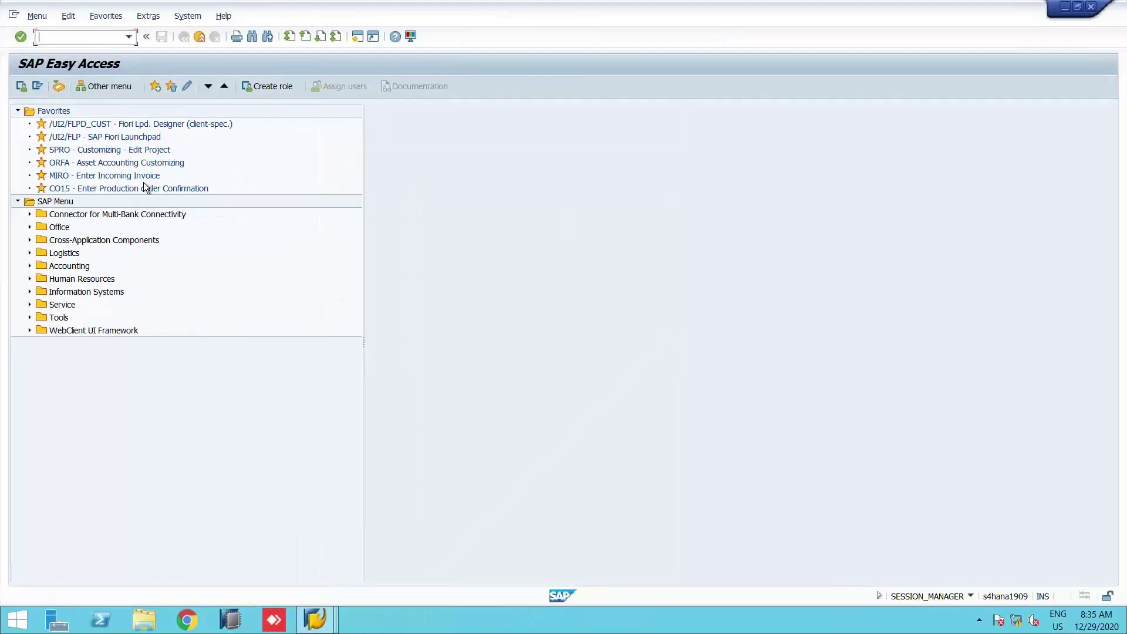
pyautogui.write('spro')
pyautogui.press('Return')
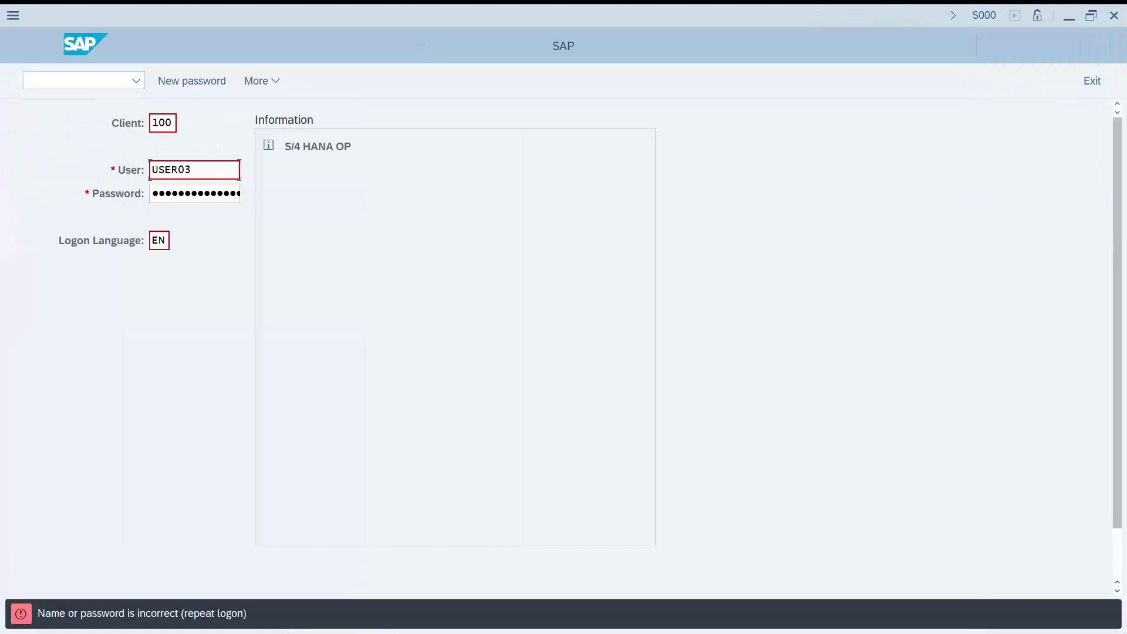
# Log on to the S4HANA training connection with a corrected user name and end that session with /nex
pyautogui.press('BackSpace')
pyautogui.write('9')
pyautogui.press('Tab')
pyautogui.press('Return')
pyautogui.press('Return')
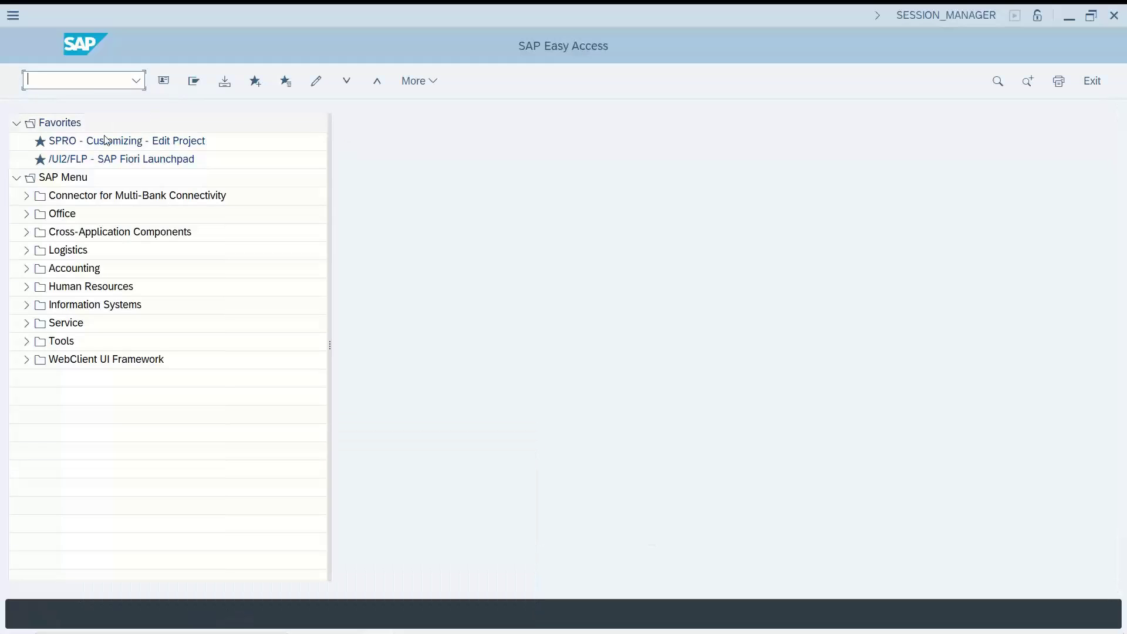
pyautogui.write('/nex')
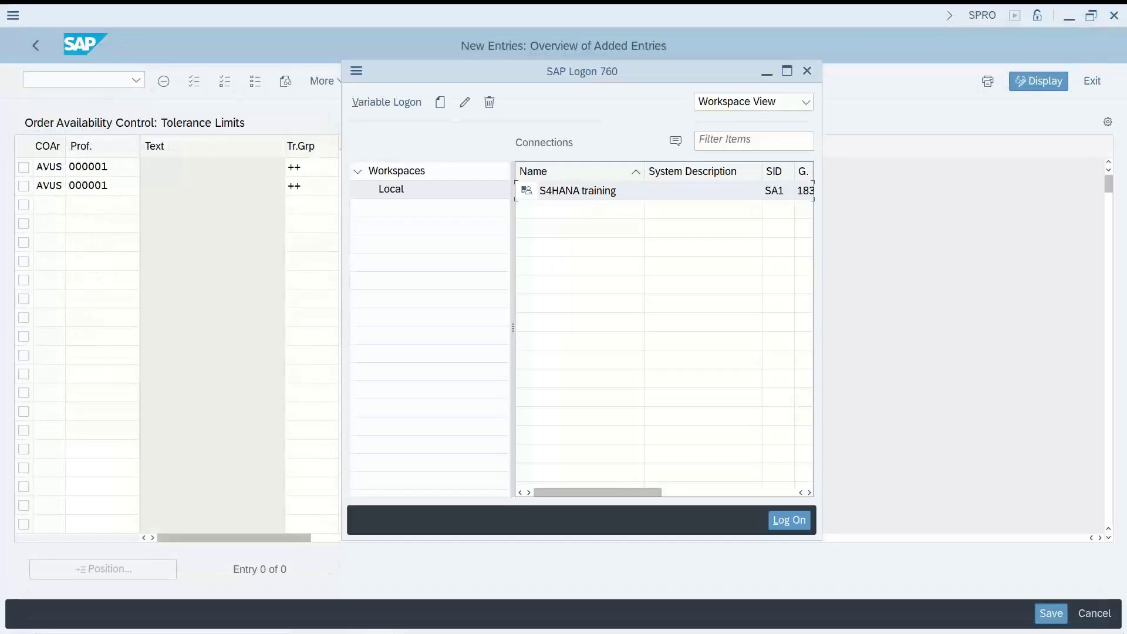
# Open the SAP Reference IMG in the remote SAP session and expand its Controlling node
pyautogui.hotkey('alt', 'Tab')
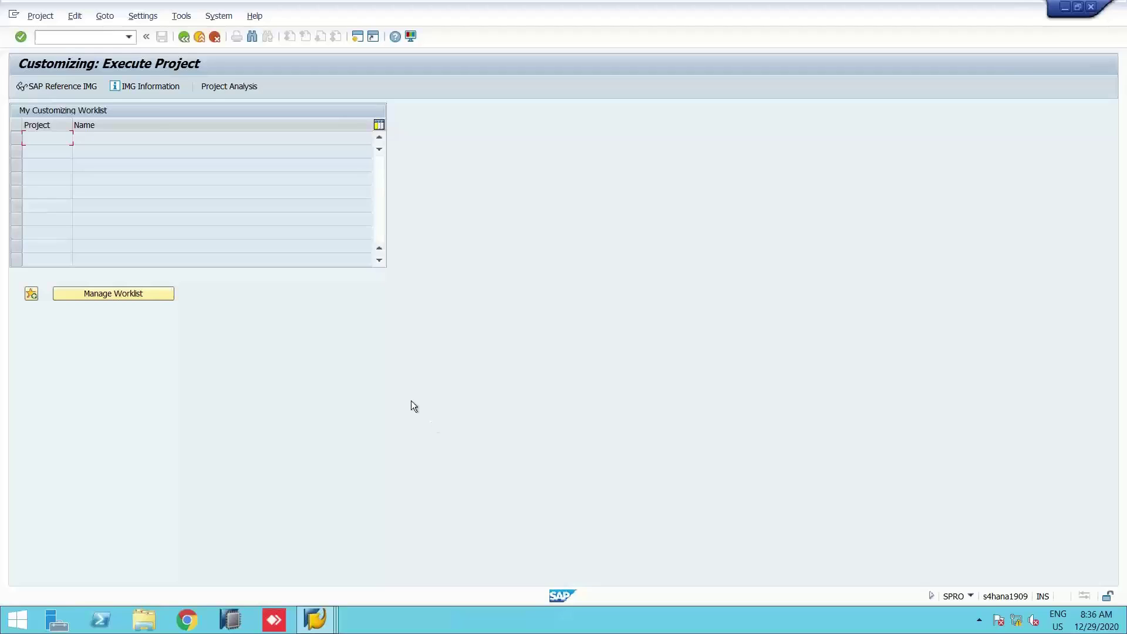
pyautogui.click(60, 88)
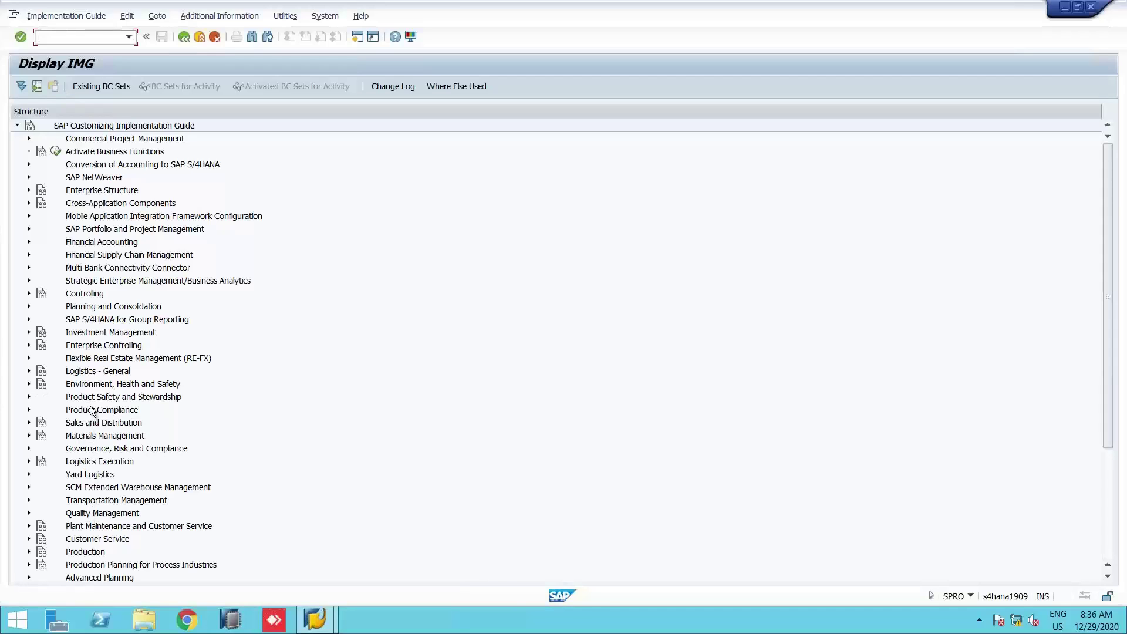
pyautogui.click(85, 298)
pyautogui.press('Right')
# Expand the Internal Orders node under Controlling in the implementation guide
pyautogui.press('Down')
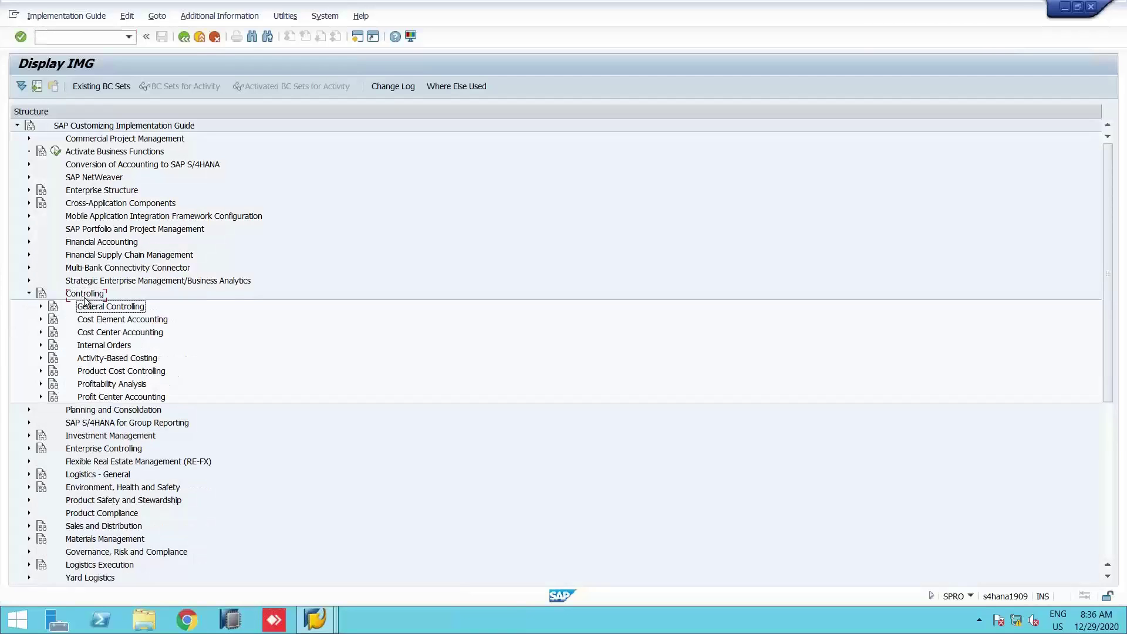
pyautogui.press('Down')
pyautogui.press('Down')
pyautogui.press('Down')
pyautogui.press('Right')
pyautogui.press('Down')
pyautogui.press('Down')
pyautogui.press('Down')
pyautogui.press('Down')
pyautogui.press('Down')
pyautogui.press('Down')
pyautogui.press('Down')
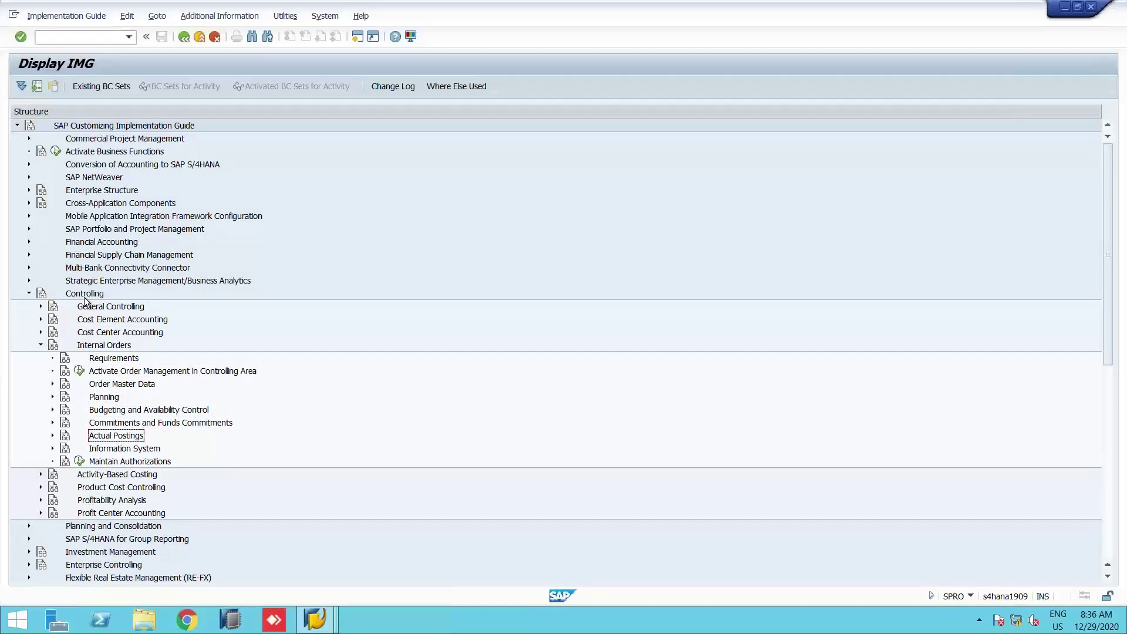
pyautogui.press('Up')
pyautogui.press('Up')
pyautogui.press('Right')
pyautogui.press('Left')
pyautogui.press('Left')
pyautogui.press('Down')
pyautogui.press('Down')
pyautogui.press('Down')
pyautogui.press('Down')
pyautogui.press('Right')
pyautogui.press('Down')
pyautogui.press('Left')
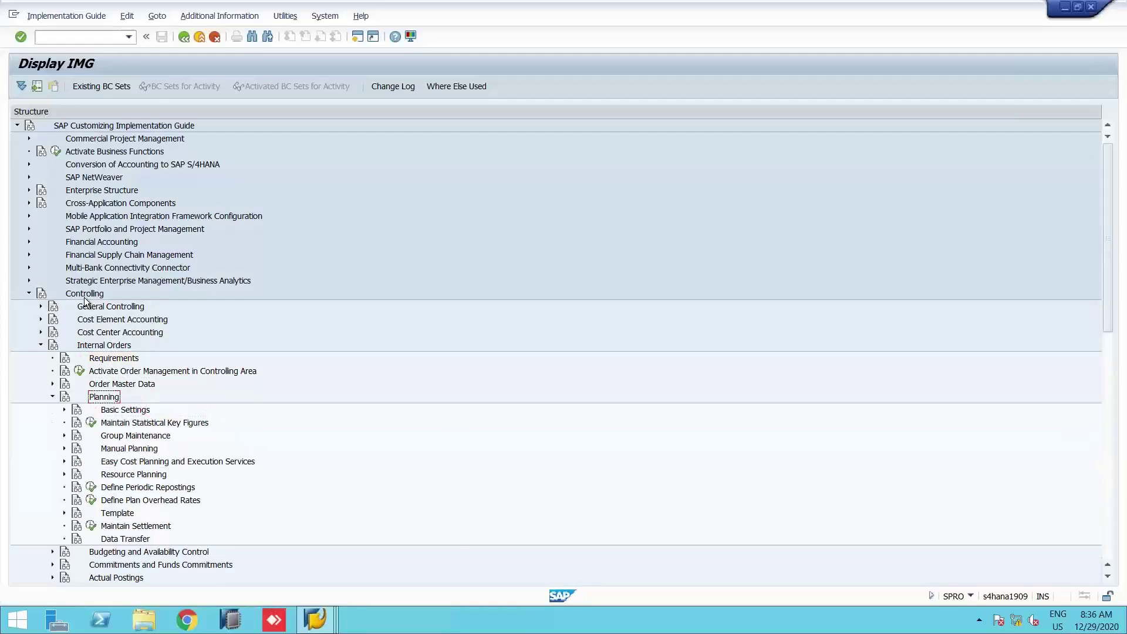
pyautogui.press('Left')
# Expand Budgeting and Availability Control under Internal Orders and select the activity Set up Availability Control Again
pyautogui.press('Down')
pyautogui.press('Right')
pyautogui.press('Down')
pyautogui.press('Down')
pyautogui.press('Down')
pyautogui.press('Down')
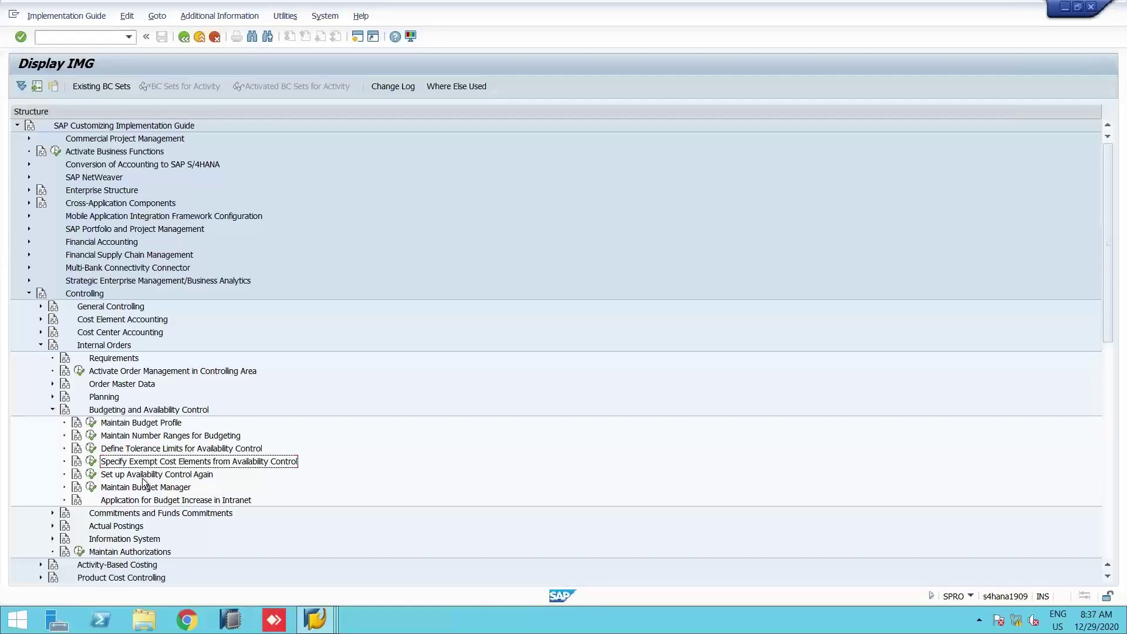
pyautogui.click(140, 475)
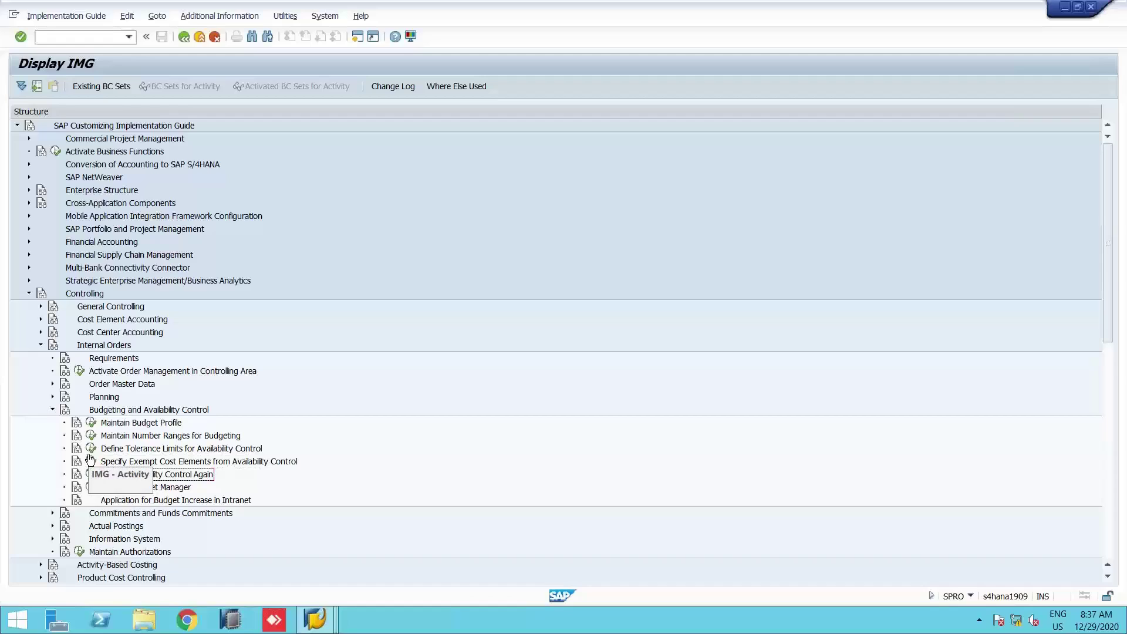